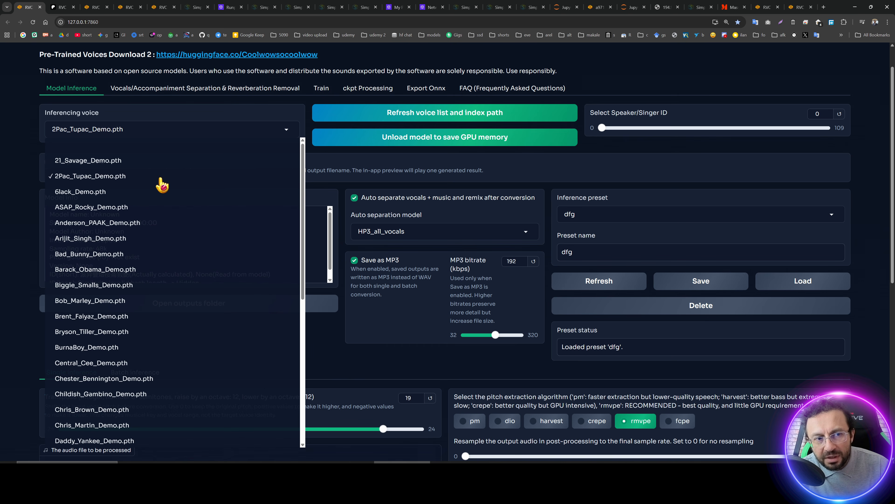
Browse the installed voice models in the inferencing voice list.
{"action": "scroll", "coordinate": [155, 206], "scroll_direction": "down", "scroll_amount": 3}
{"action": "scroll", "coordinate": [159, 209], "scroll_direction": "up", "scroll_amount": 3}
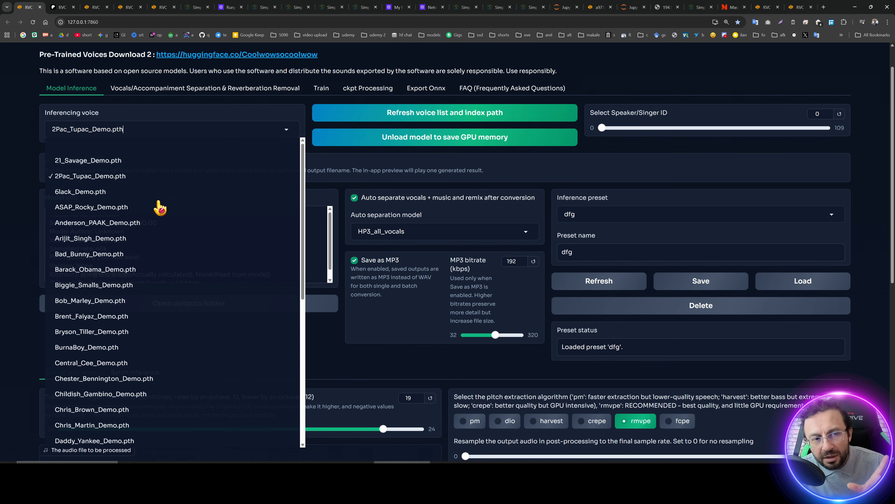
{"action": "scroll", "coordinate": [158, 208], "scroll_direction": "down", "scroll_amount": 5}
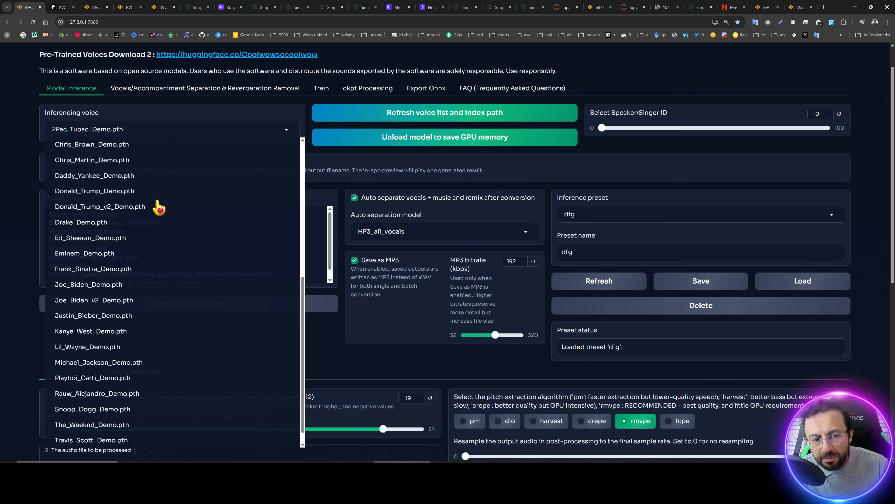
{"action": "scroll", "coordinate": [156, 206], "scroll_direction": "up", "scroll_amount": 5}
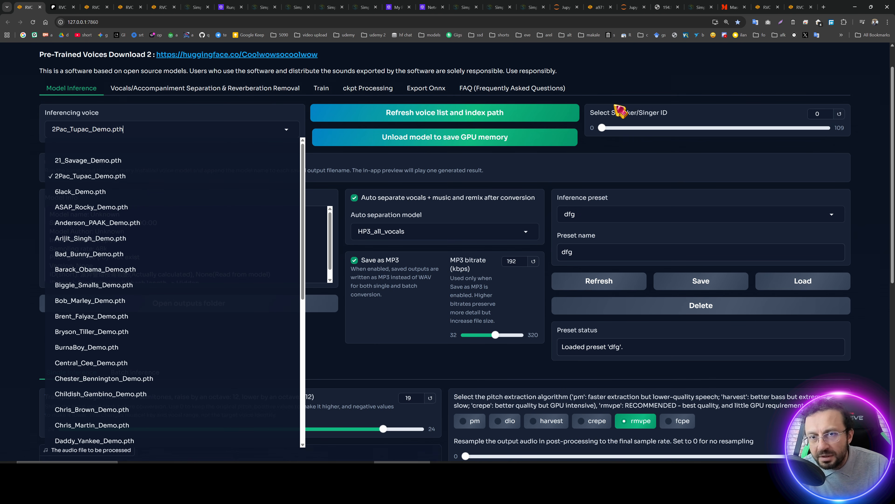
{"action": "left_click", "coordinate": [615, 114]}
{"action": "scroll", "coordinate": [458, 124], "scroll_direction": "up", "scroll_amount": 1}
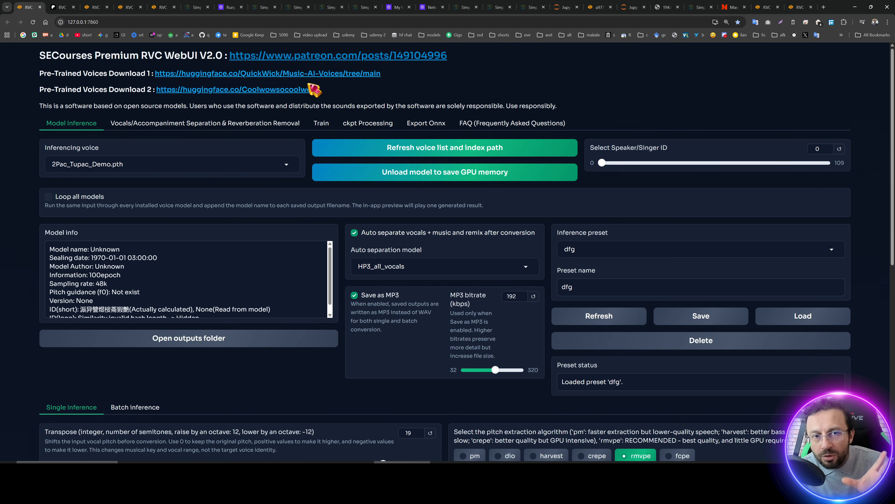
Open both pre-trained voice download pages in new tabs and browse the Music-AI-Voices repository folders.
{"action": "middle_click", "coordinate": [270, 75]}
{"action": "middle_click", "coordinate": [244, 88]}
{"action": "key", "text": "ctrl+Tab"}
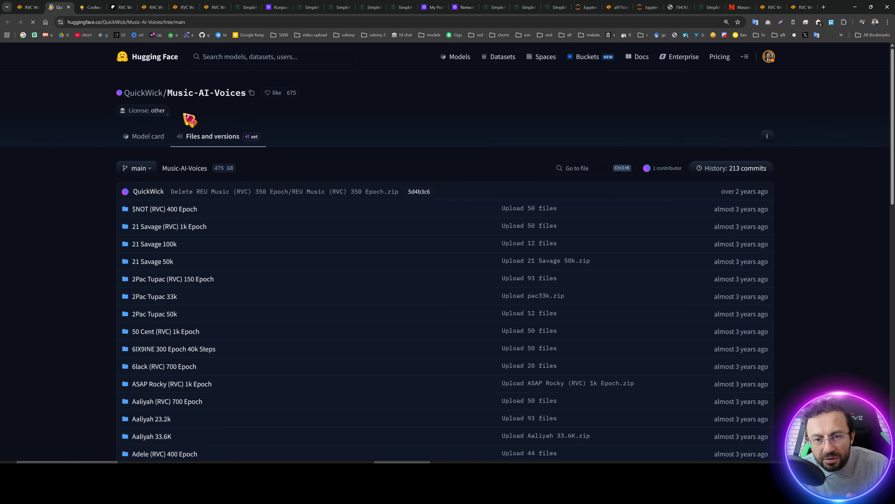
{"action": "scroll", "coordinate": [286, 224], "scroll_direction": "down", "scroll_amount": 9}
{"action": "scroll", "coordinate": [293, 224], "scroll_direction": "down", "scroll_amount": 10}
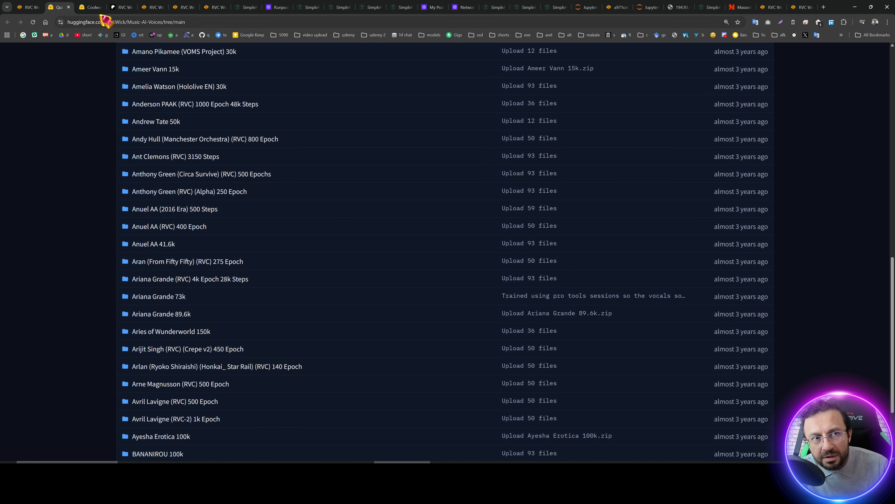
Open the Coolwowsocoolwow profile's full model list and search it for trump.
{"action": "left_click", "coordinate": [94, 7]}
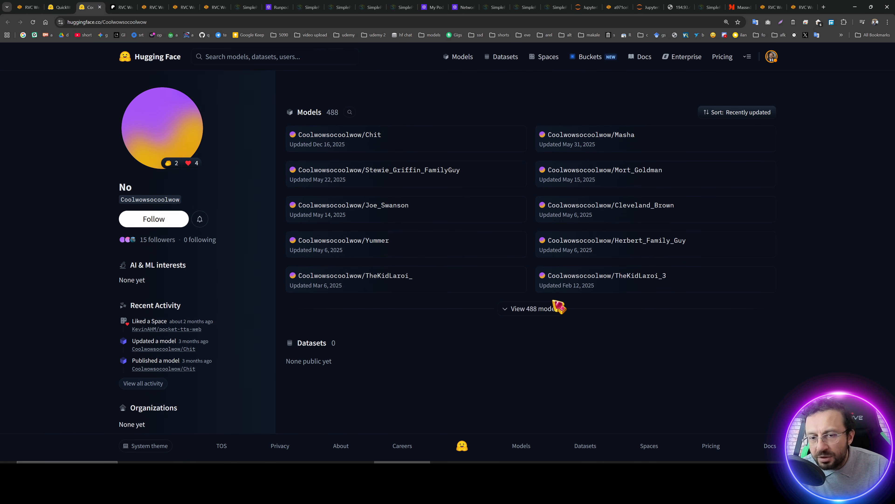
{"action": "left_click", "coordinate": [323, 151]}
{"action": "left_click", "coordinate": [350, 112]}
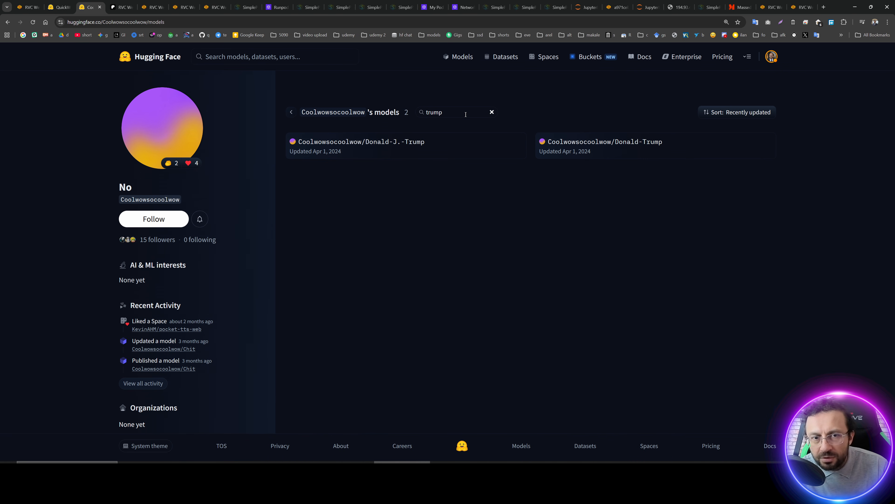
Search the Music-AI-Voices repository files for trump, then for 2pac.
{"action": "key", "text": "ctrl+shift+Tab"}
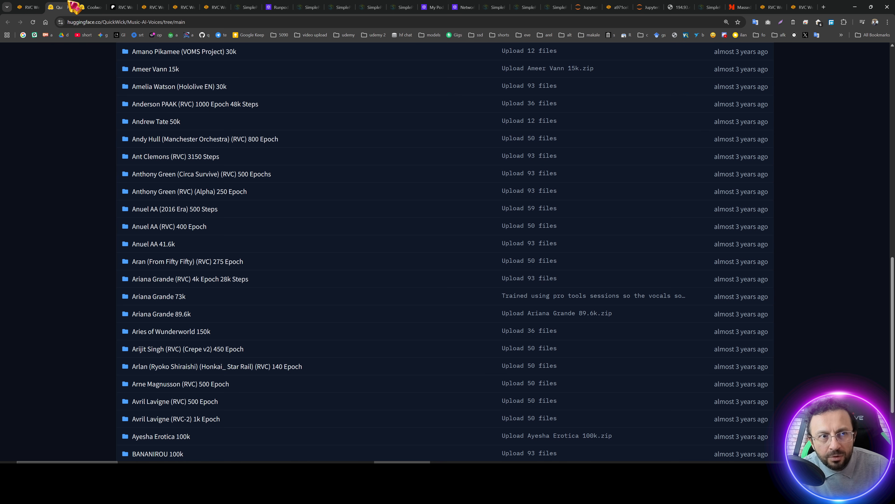
{"action": "scroll", "coordinate": [414, 230], "scroll_direction": "up", "scroll_amount": 10}
{"action": "scroll", "coordinate": [347, 213], "scroll_direction": "down", "scroll_amount": 3}
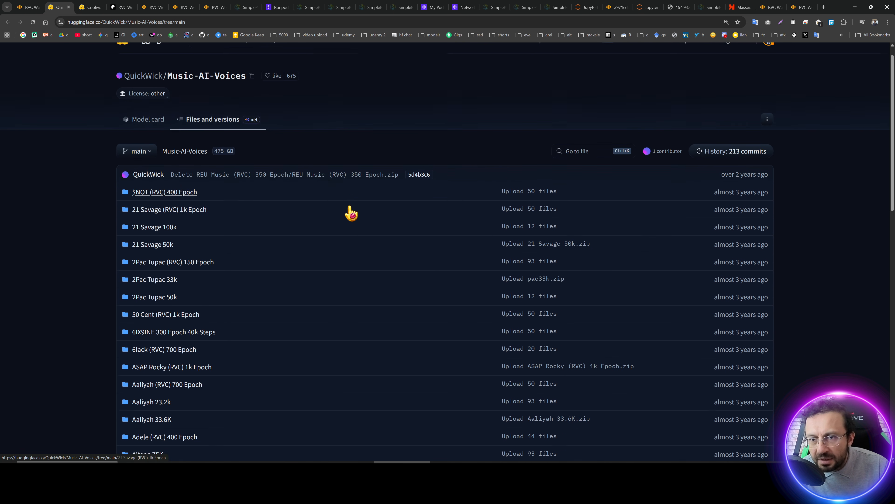
{"action": "scroll", "coordinate": [512, 240], "scroll_direction": "up", "scroll_amount": 3}
{"action": "left_click", "coordinate": [597, 166]}
{"action": "type", "text": "trump"}
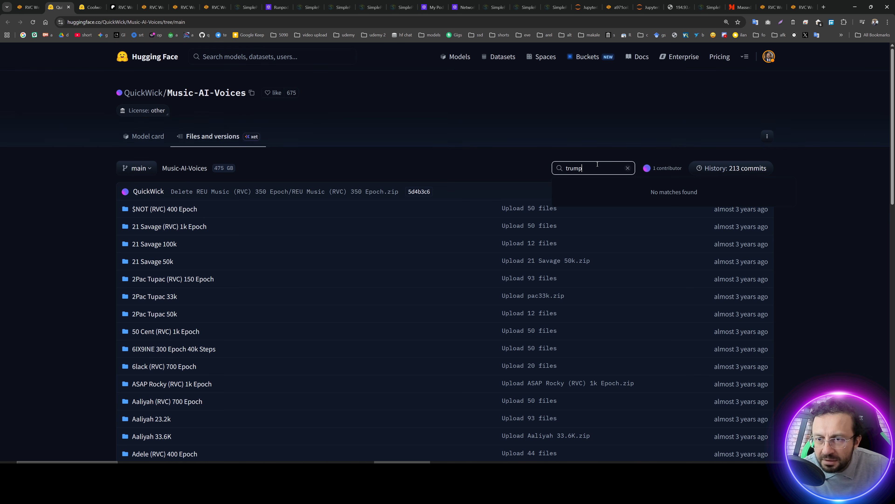
{"action": "left_click_drag", "start_coordinate": [559, 167], "coordinate": [591, 151]}
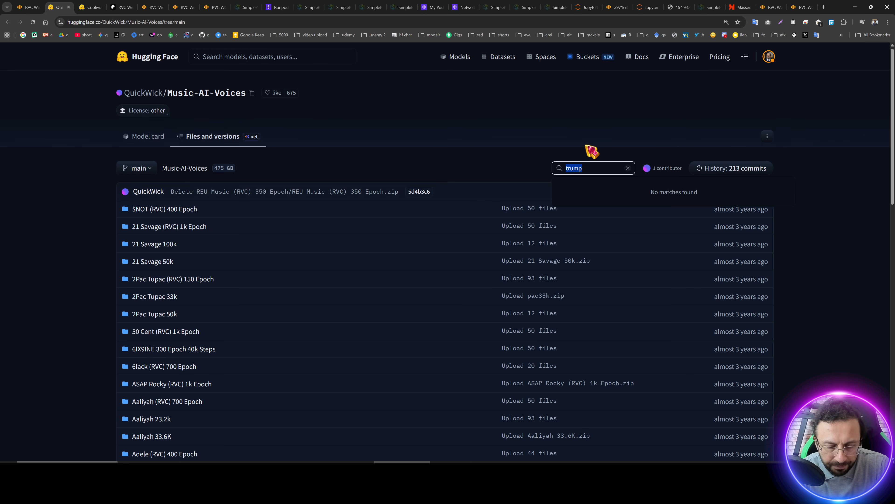
{"action": "type", "text": "2pac"}
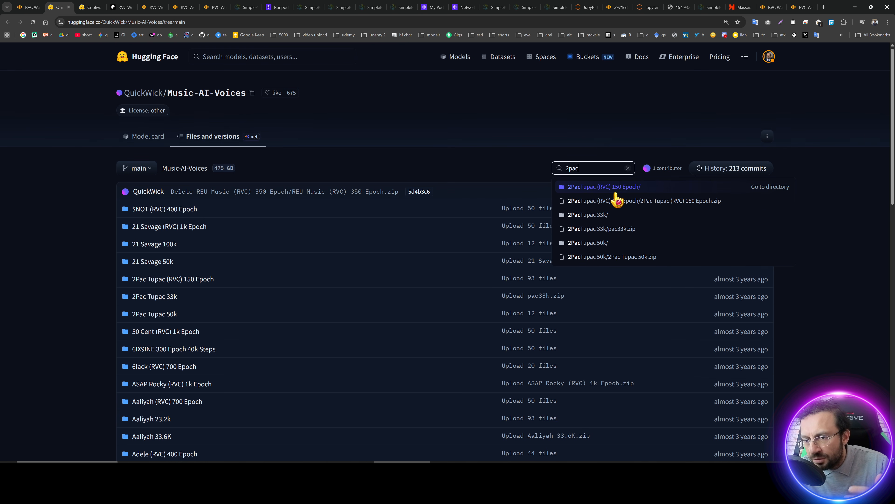
Return to the WebUI, switch to the second instance, and play the audio file to be processed.
{"action": "left_click", "coordinate": [32, 7]}
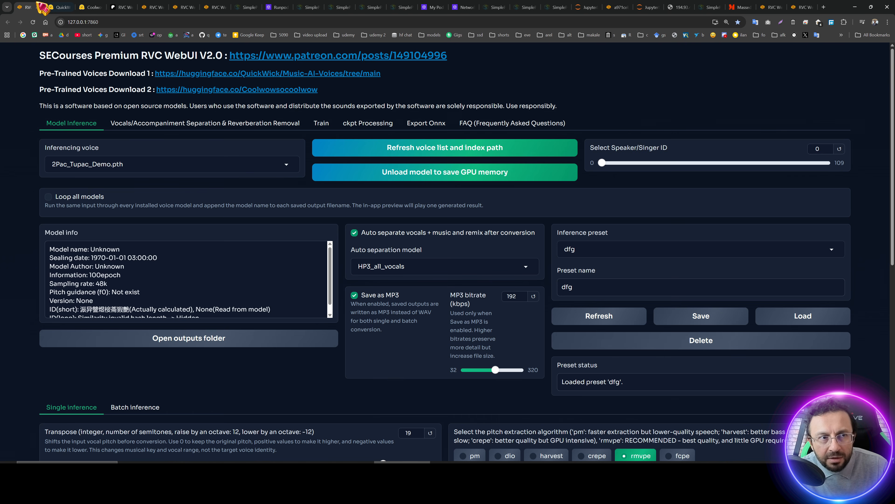
{"action": "scroll", "coordinate": [88, 217], "scroll_direction": "down", "scroll_amount": 2}
{"action": "scroll", "coordinate": [236, 209], "scroll_direction": "down", "scroll_amount": 6}
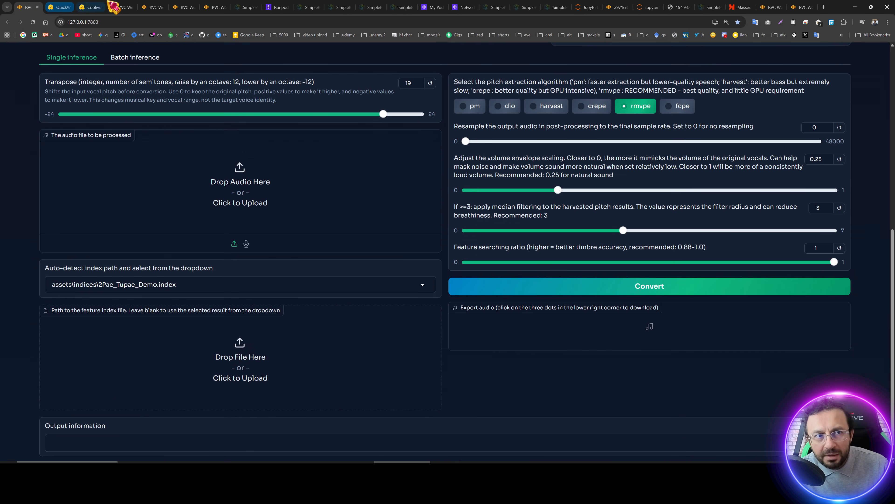
{"action": "left_click", "coordinate": [152, 7]}
{"action": "left_click", "coordinate": [48, 195]}
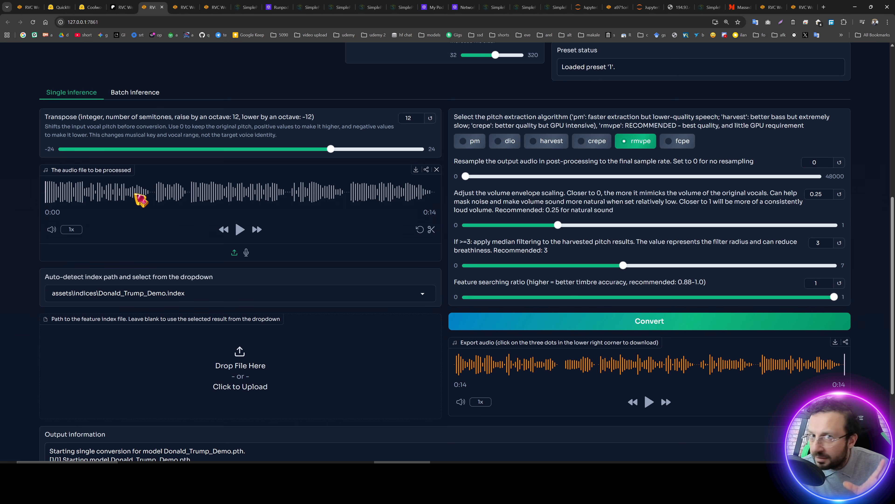
{"action": "left_click_drag", "start_coordinate": [485, 374], "coordinate": [436, 367]}
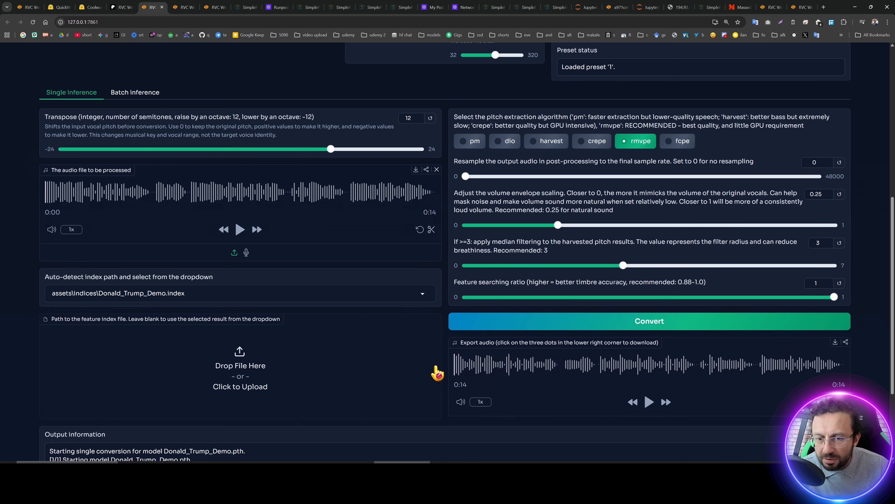
{"action": "left_click", "coordinate": [240, 230]}
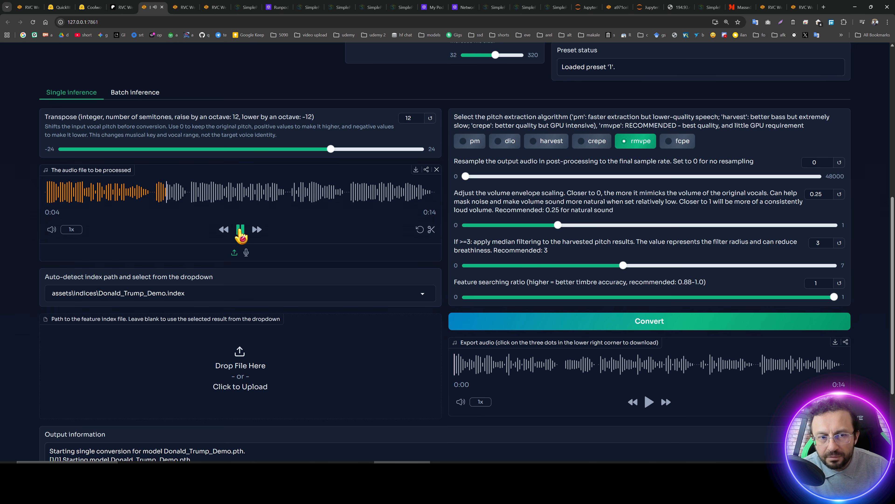
{"action": "left_click", "coordinate": [240, 230]}
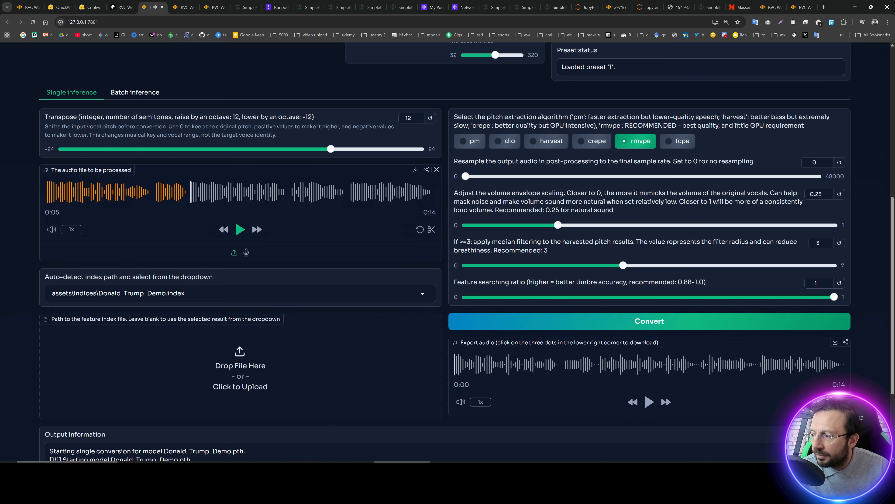
Play and stop the converted Donald Trump export audio.
{"action": "key", "text": "alt+Tab"}
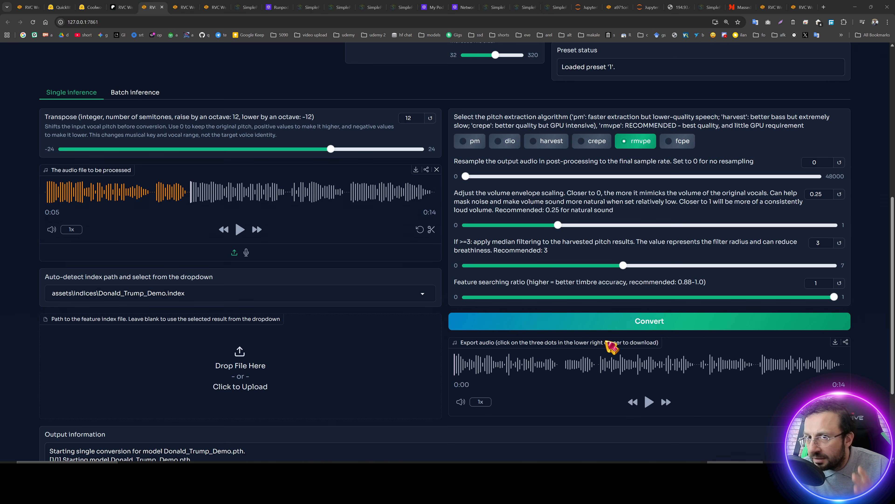
{"action": "key", "text": "alt+Tab"}
{"action": "left_click", "coordinate": [650, 402]}
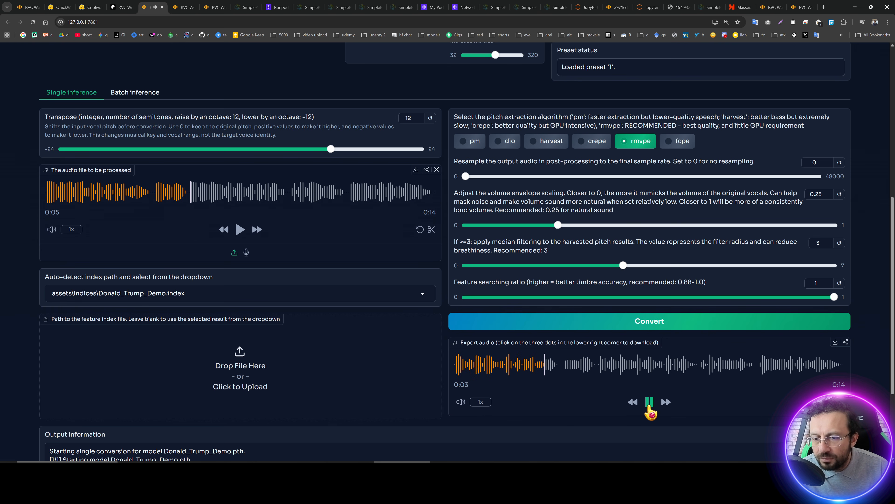
{"action": "left_click", "coordinate": [649, 404]}
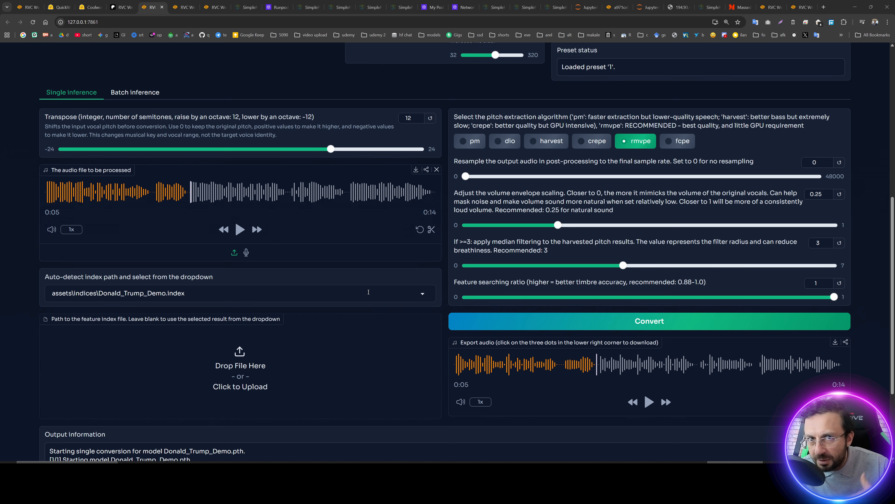
Switch to the WebUI tab using the 2Pac_Tupac_Demo voice and play its input audio.
{"action": "scroll", "coordinate": [369, 292], "scroll_direction": "up", "scroll_amount": 8}
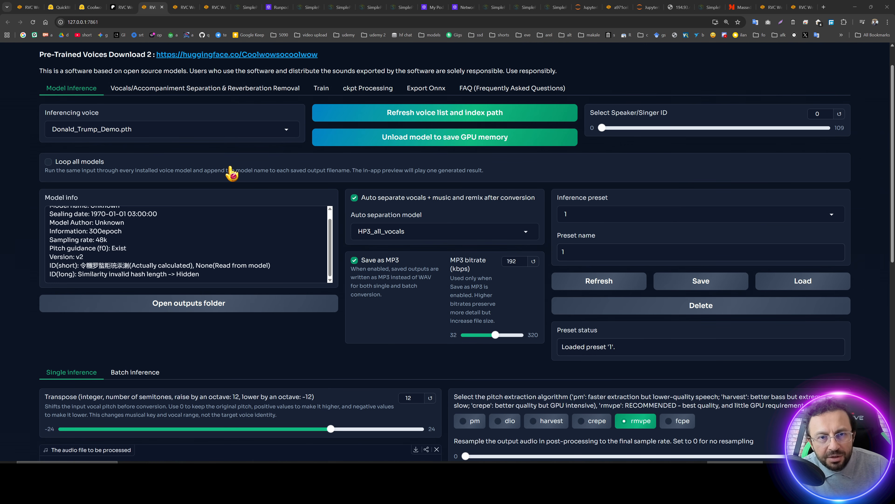
{"action": "key", "text": "ctrl+Tab"}
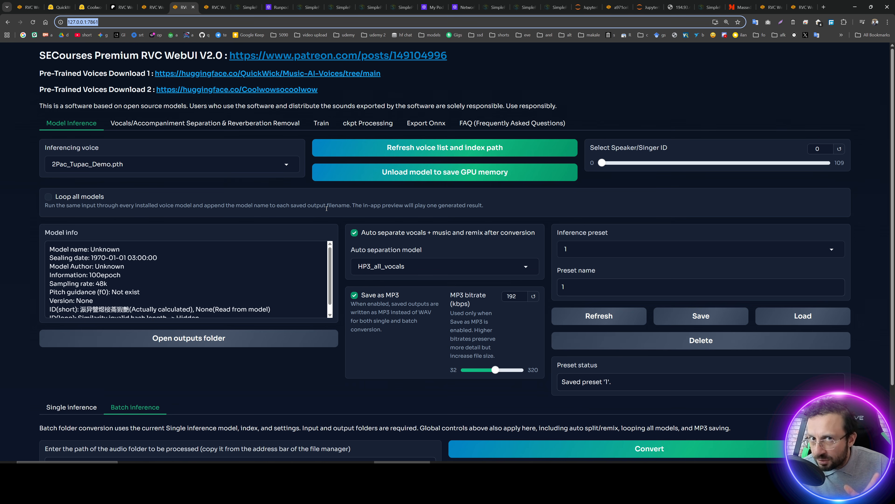
{"action": "scroll", "coordinate": [326, 276], "scroll_direction": "down", "scroll_amount": 2}
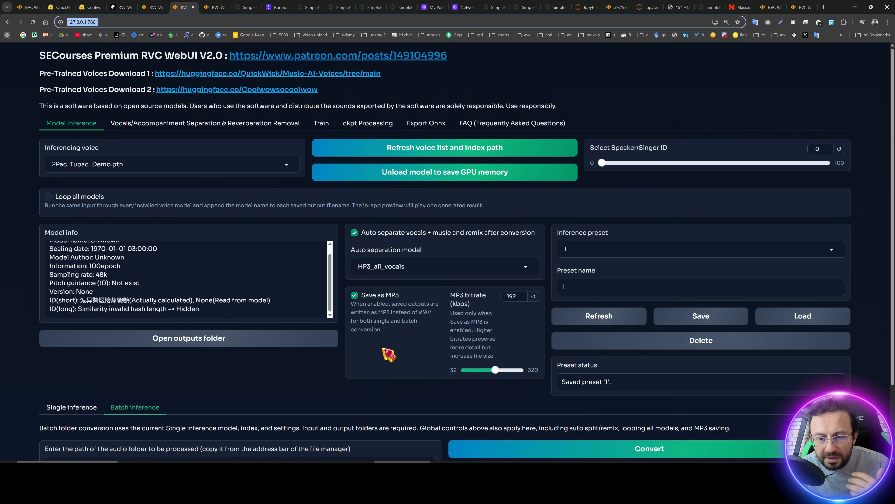
{"action": "scroll", "coordinate": [326, 349], "scroll_direction": "down", "scroll_amount": 2}
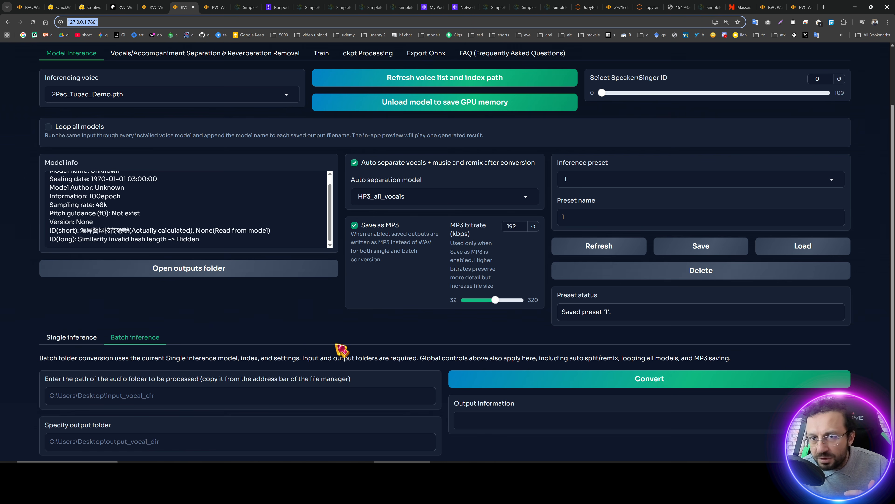
{"action": "left_click", "coordinate": [443, 471]}
{"action": "left_click", "coordinate": [58, 8]}
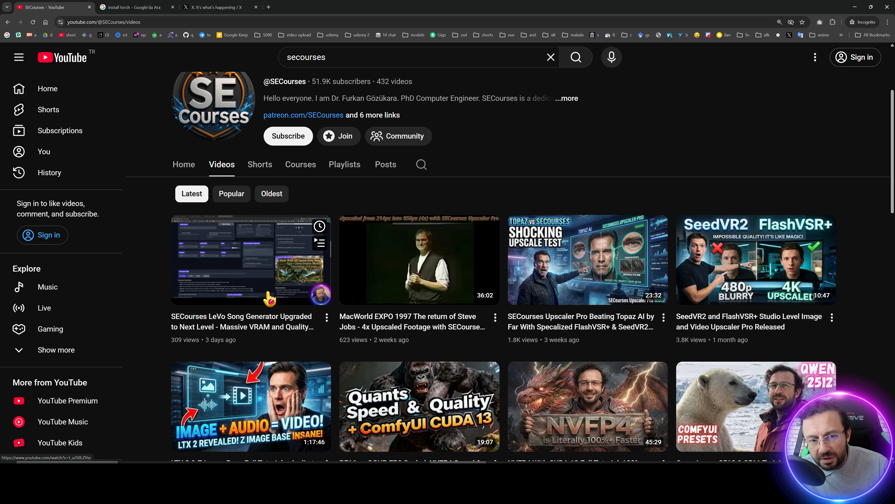
{"action": "left_click", "coordinate": [445, 471]}
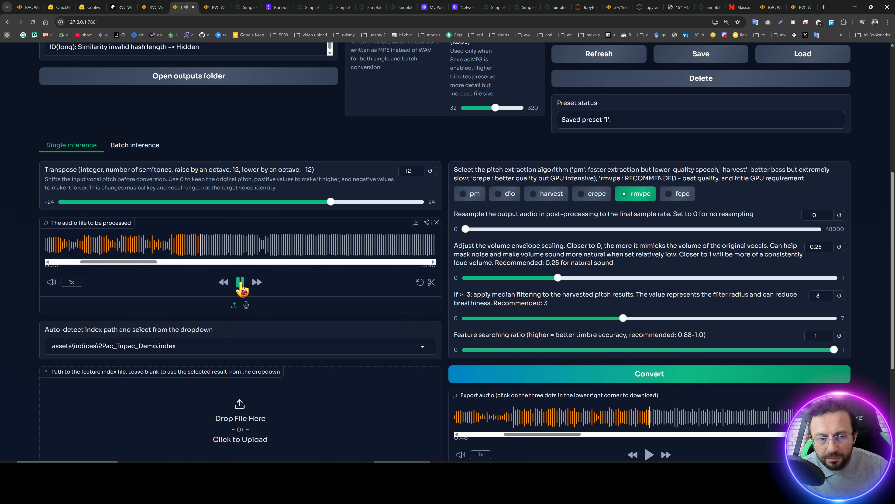
{"action": "left_click", "coordinate": [241, 282]}
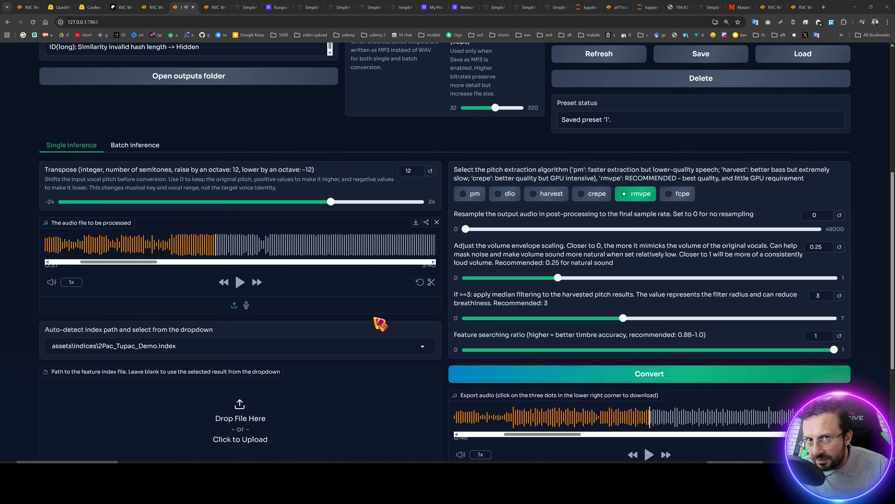
Play the converted 2Pac export audio from a point midway through the clip, then stop it.
{"action": "scroll", "coordinate": [374, 328], "scroll_direction": "down", "scroll_amount": 2}
{"action": "scroll", "coordinate": [380, 333], "scroll_direction": "down", "scroll_amount": 1}
{"action": "left_click", "coordinate": [513, 358]}
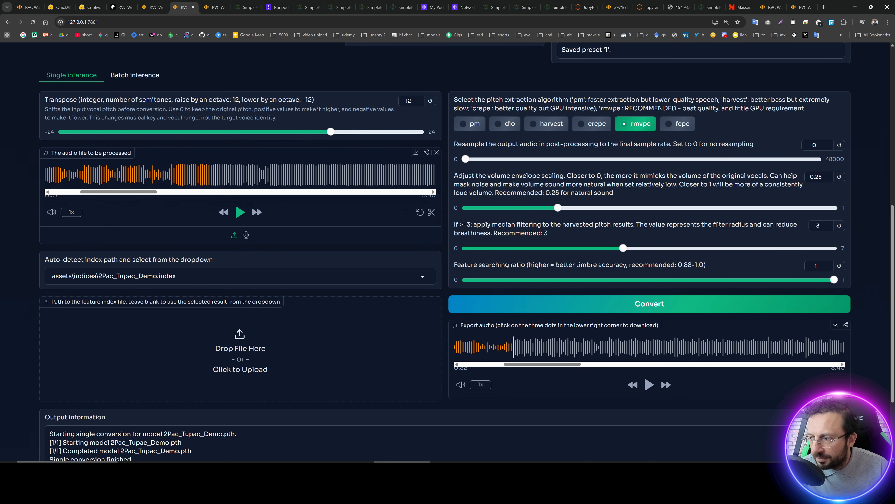
{"action": "left_click", "coordinate": [650, 385]}
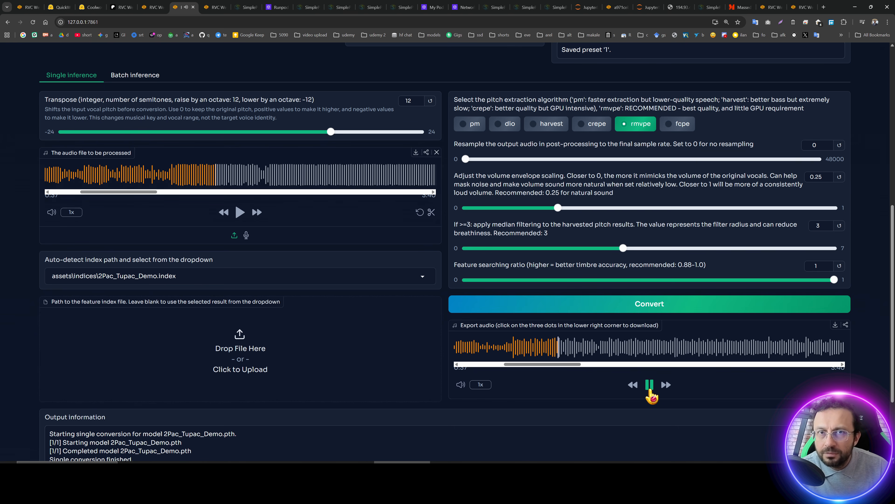
{"action": "left_click", "coordinate": [650, 387]}
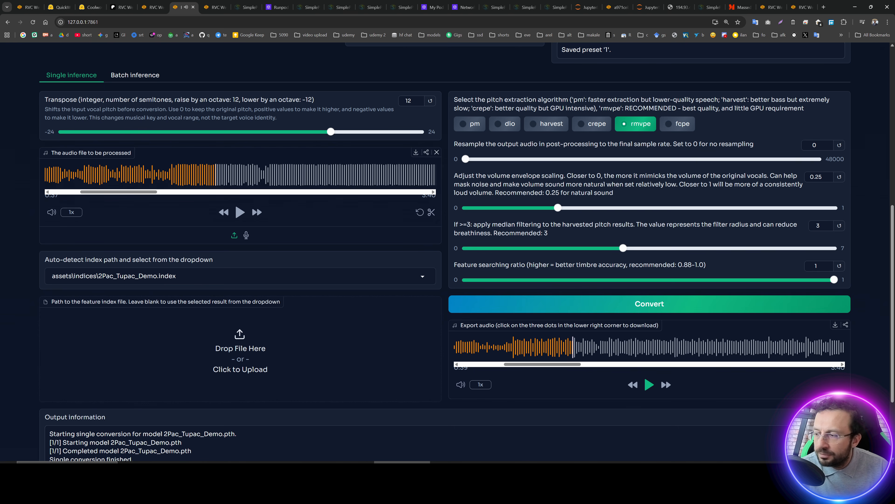
Open the Batch inference tab and return to Single inference.
{"action": "scroll", "coordinate": [389, 239], "scroll_direction": "up", "scroll_amount": 5}
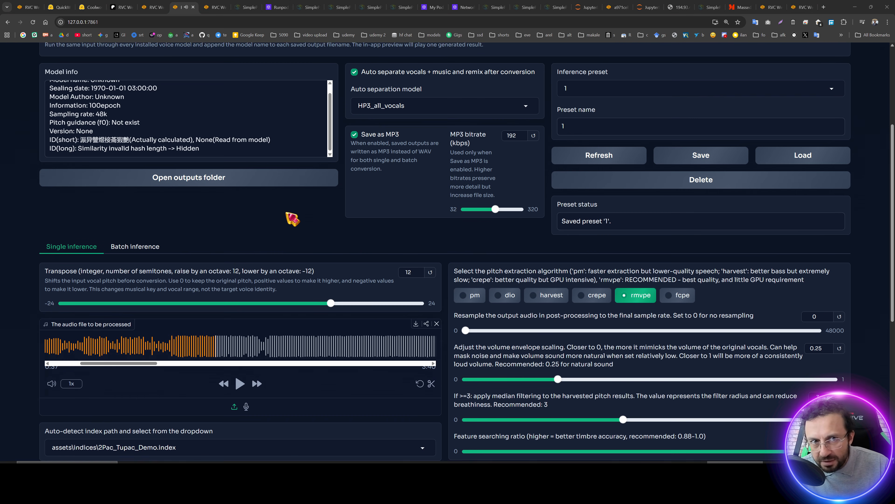
{"action": "left_click", "coordinate": [148, 250]}
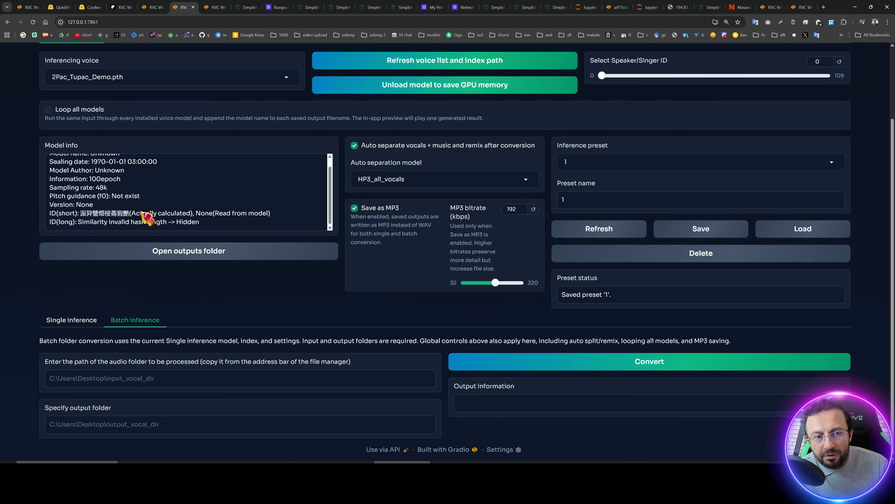
{"action": "left_click", "coordinate": [85, 322]}
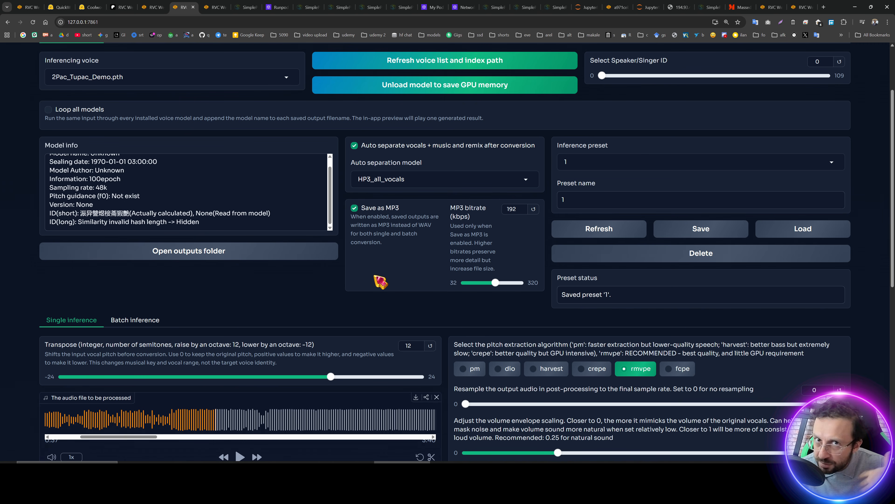
Look through the RunPod, SimplePod and Massed Compute cloud dashboards open in the browser tabs.
{"action": "scroll", "coordinate": [377, 284], "scroll_direction": "up", "scroll_amount": 3}
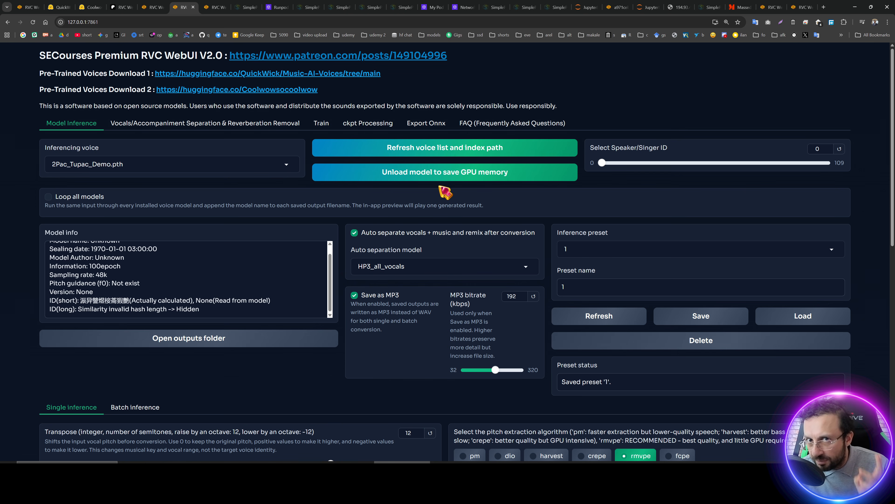
{"action": "left_click", "coordinate": [277, 7]}
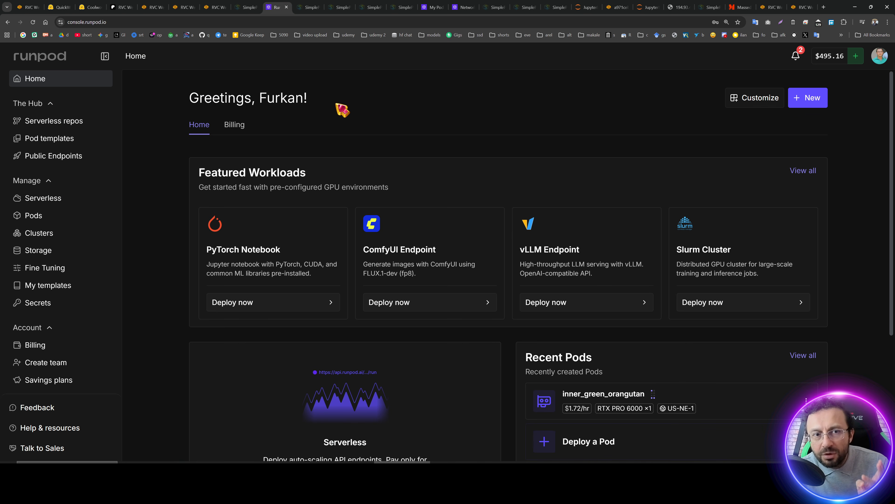
{"action": "left_click", "coordinate": [433, 7]}
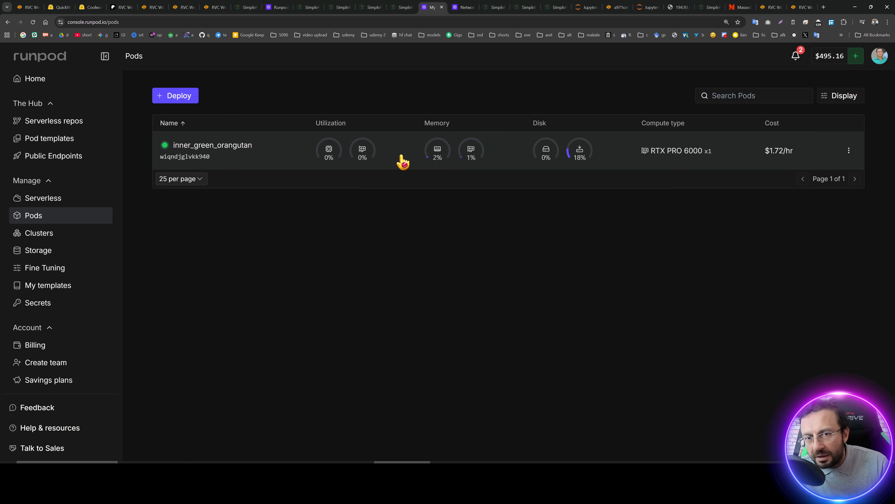
{"action": "left_click", "coordinate": [495, 7]}
{"action": "left_click", "coordinate": [521, 7]}
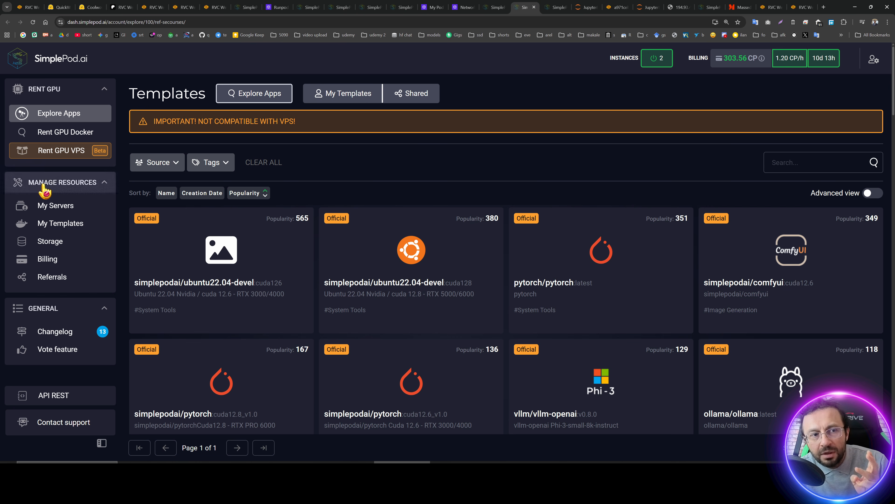
{"action": "left_click", "coordinate": [22, 204]}
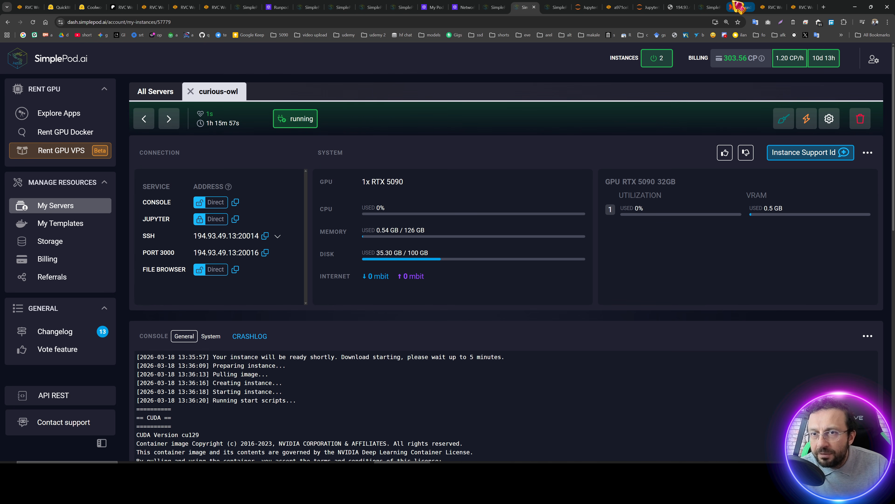
{"action": "left_click", "coordinate": [739, 7]}
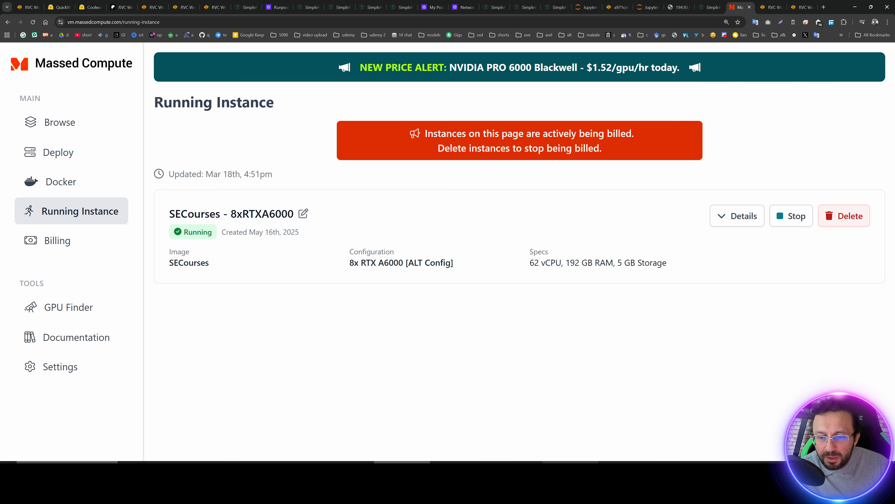
Run the realtime voice changing start script from the RVC_Installer_V2 folder and move its console window aside.
{"action": "left_click", "coordinate": [569, 472]}
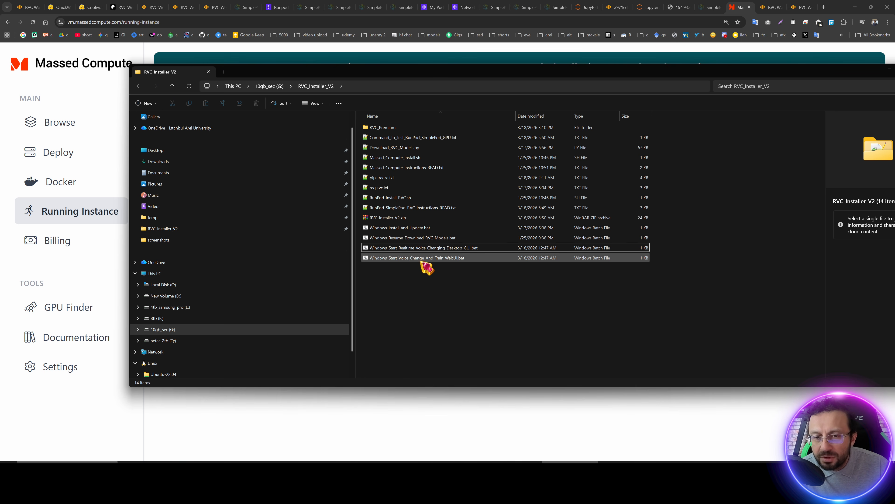
{"action": "double_click", "coordinate": [416, 248]}
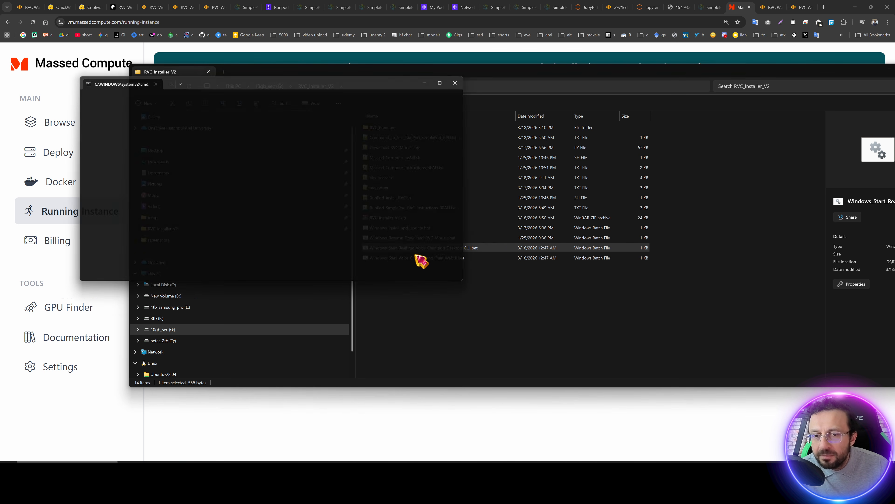
{"action": "left_click_drag", "start_coordinate": [284, 89], "coordinate": [679, 165]}
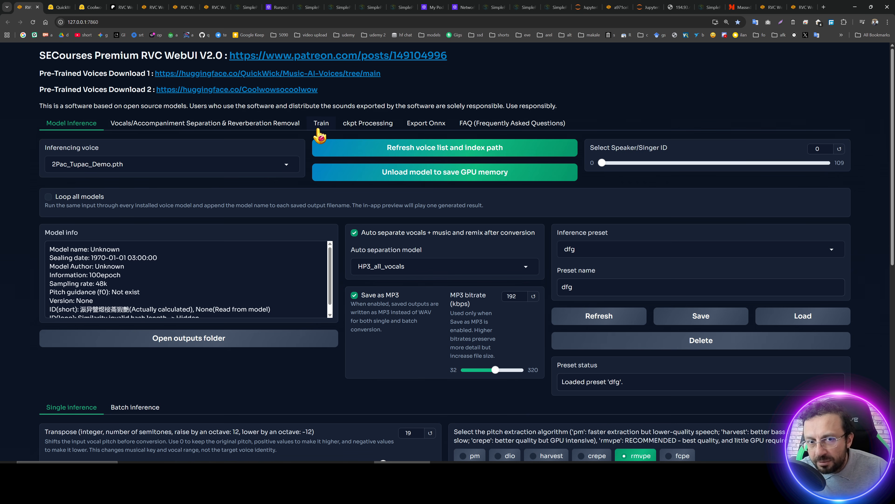
Browse the Train and ckpt Processing tabs of the WebUI and return to Model Inference.
{"action": "left_click", "coordinate": [318, 130]}
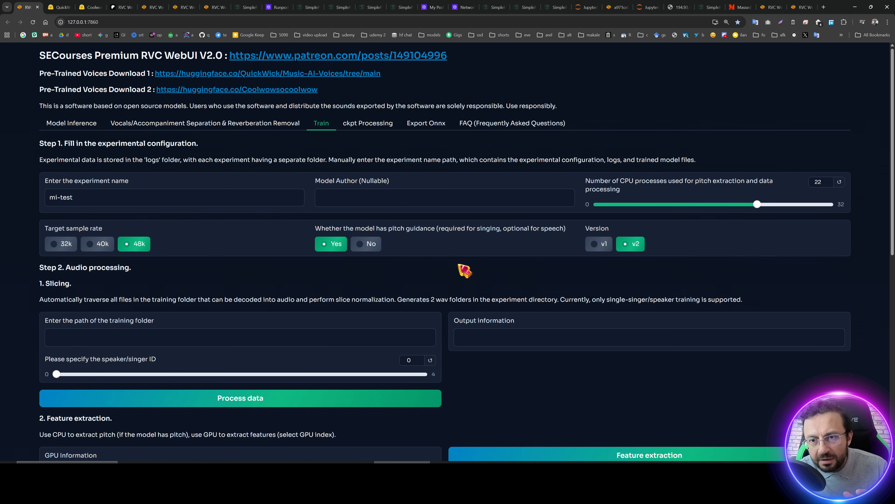
{"action": "scroll", "coordinate": [465, 300], "scroll_direction": "down", "scroll_amount": 10}
{"action": "scroll", "coordinate": [468, 300], "scroll_direction": "up", "scroll_amount": 10}
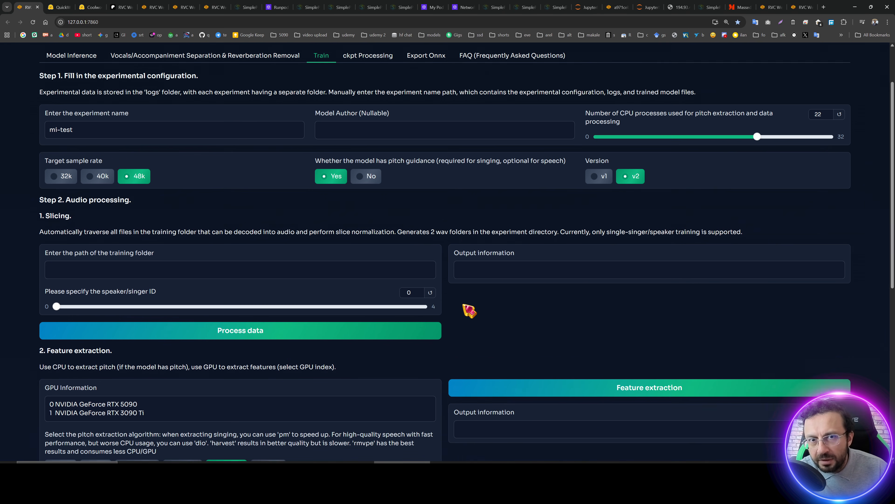
{"action": "left_click", "coordinate": [367, 127]}
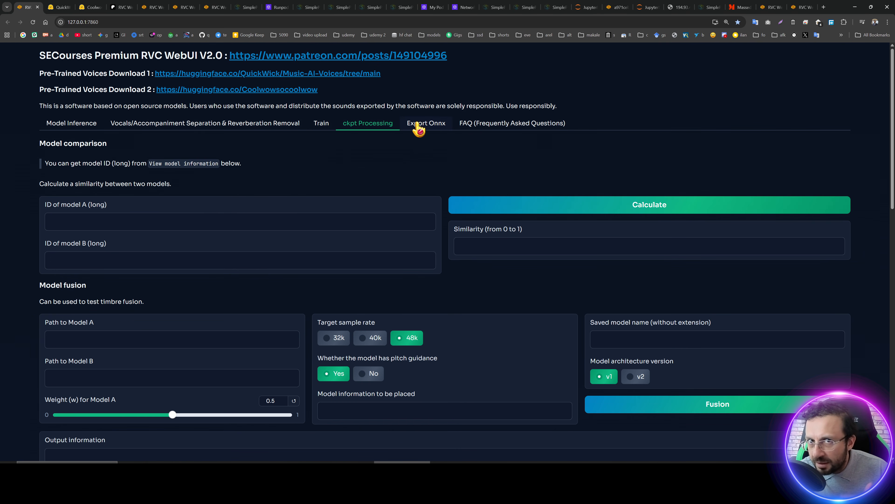
{"action": "left_click", "coordinate": [78, 123]}
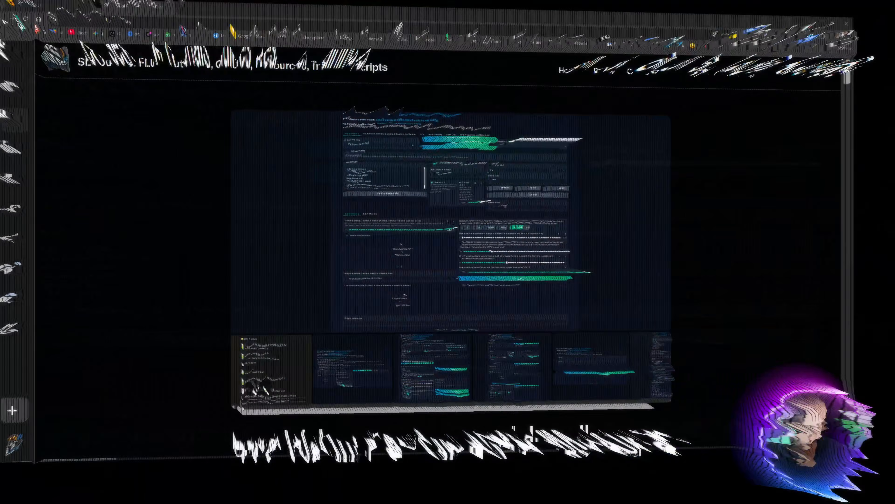
Download RVC_Installer_V2.zip from the latest installer link in the Patreon post.
{"action": "scroll", "coordinate": [560, 285], "scroll_direction": "down", "scroll_amount": 5}
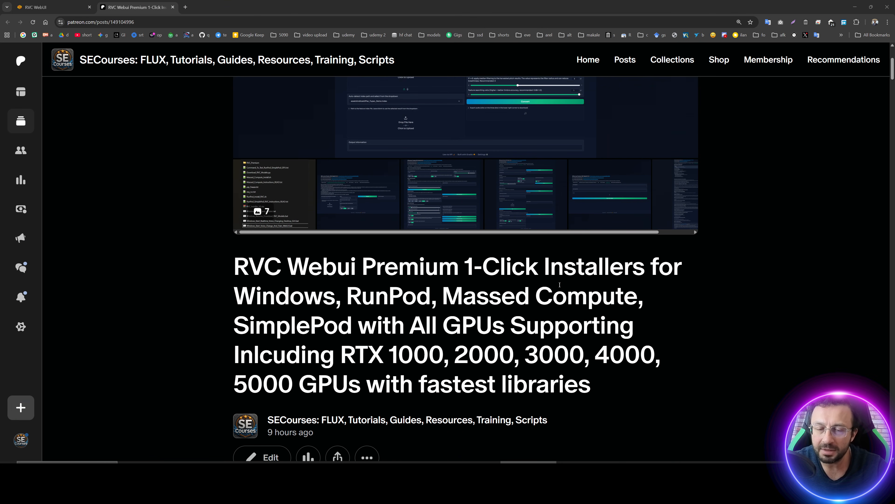
{"action": "scroll", "coordinate": [560, 285], "scroll_direction": "down", "scroll_amount": 7}
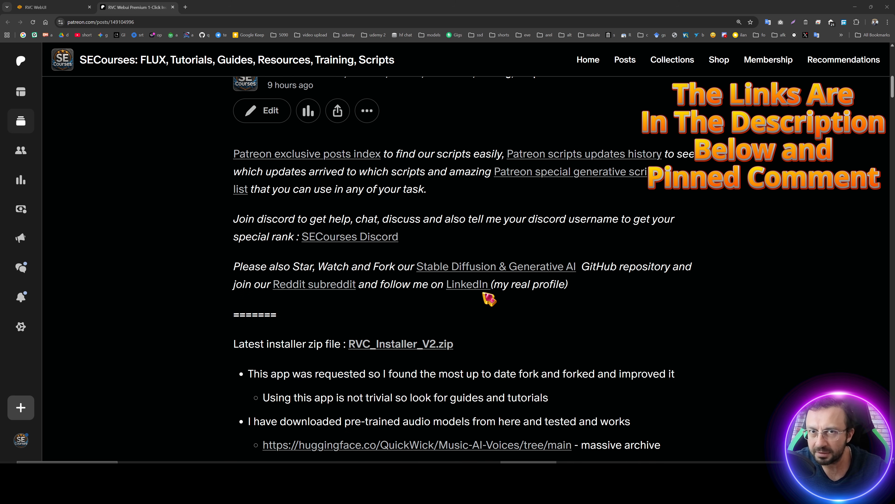
{"action": "scroll", "coordinate": [490, 299], "scroll_direction": "down", "scroll_amount": 4}
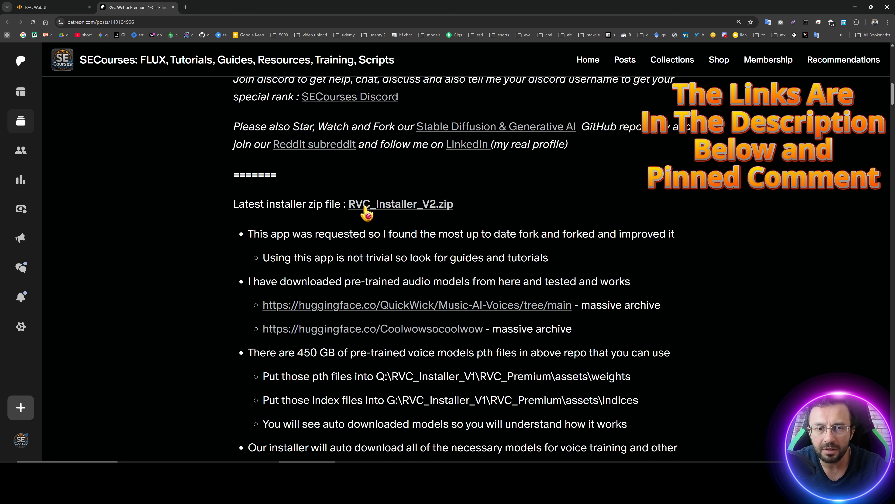
{"action": "left_click", "coordinate": [400, 206]}
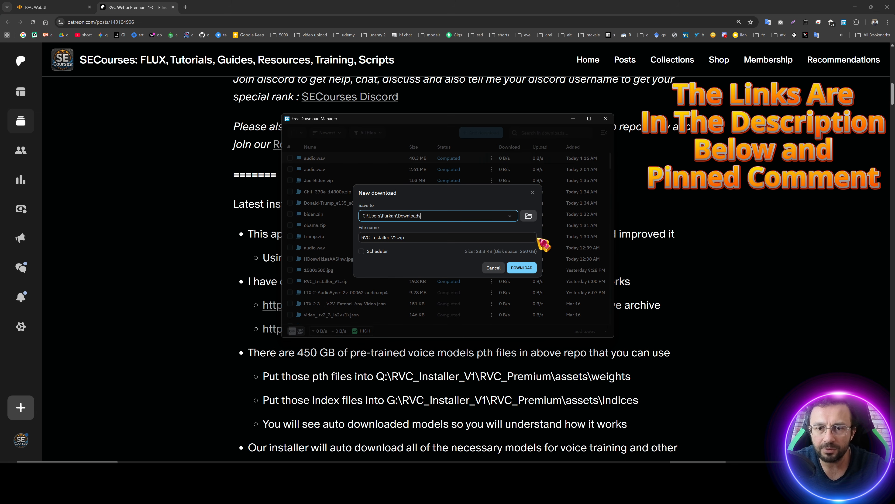
{"action": "left_click", "coordinate": [527, 268]}
Scroll through the Patreon post's changelog, usage notes and Windows requirements.
{"action": "scroll", "coordinate": [437, 332], "scroll_direction": "down", "scroll_amount": 2}
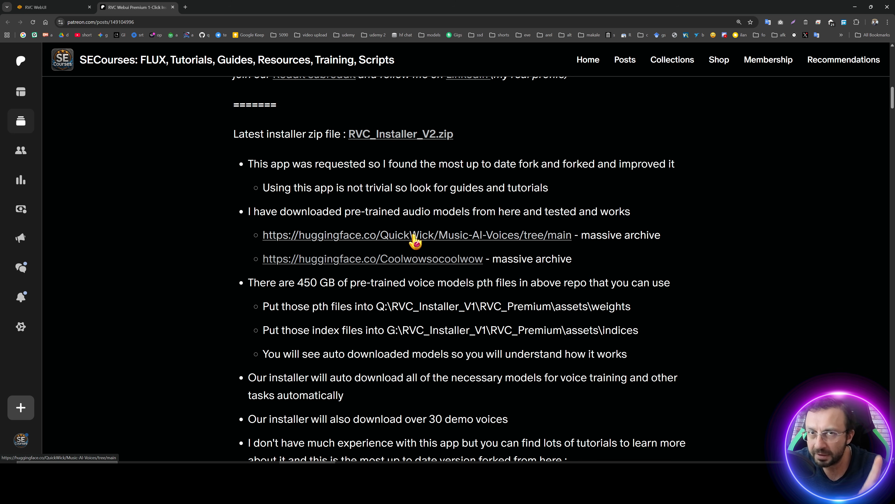
{"action": "scroll", "coordinate": [423, 304], "scroll_direction": "down", "scroll_amount": 2}
{"action": "scroll", "coordinate": [425, 303], "scroll_direction": "down", "scroll_amount": 10}
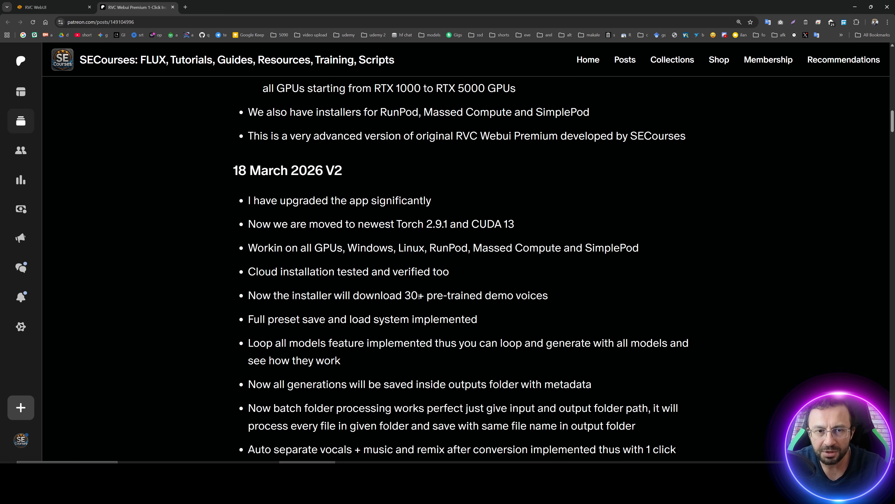
{"action": "scroll", "coordinate": [420, 295], "scroll_direction": "down", "scroll_amount": 20}
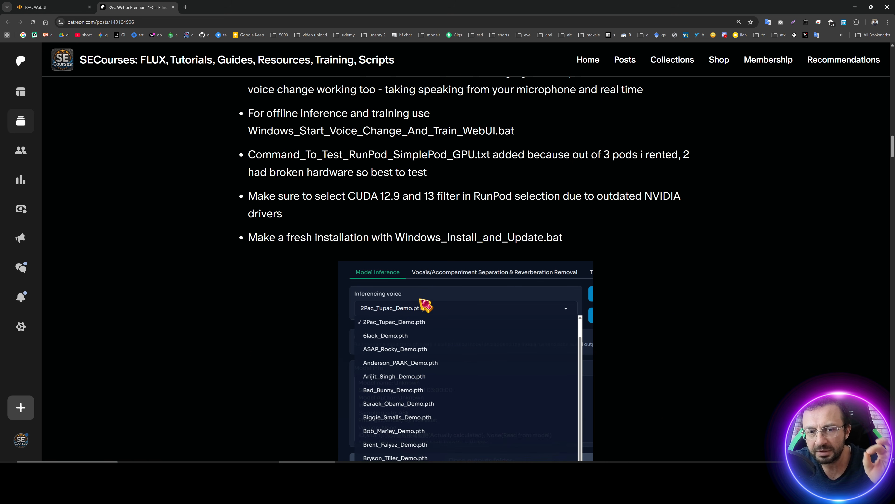
{"action": "scroll", "coordinate": [425, 304], "scroll_direction": "down", "scroll_amount": 15}
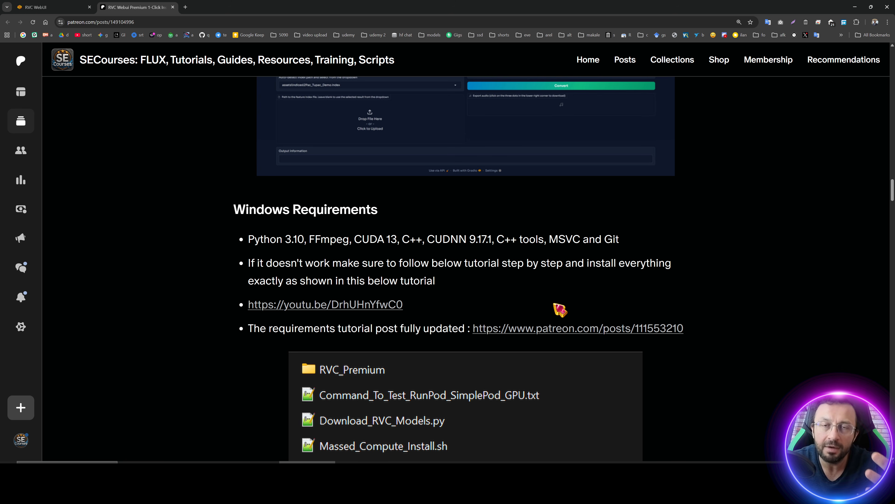
Paste RVC_Installer_V2.zip into the Q: drive and extract it to an RVC_Installer_V2 folder with WinRAR.
{"action": "left_click", "coordinate": [423, 471]}
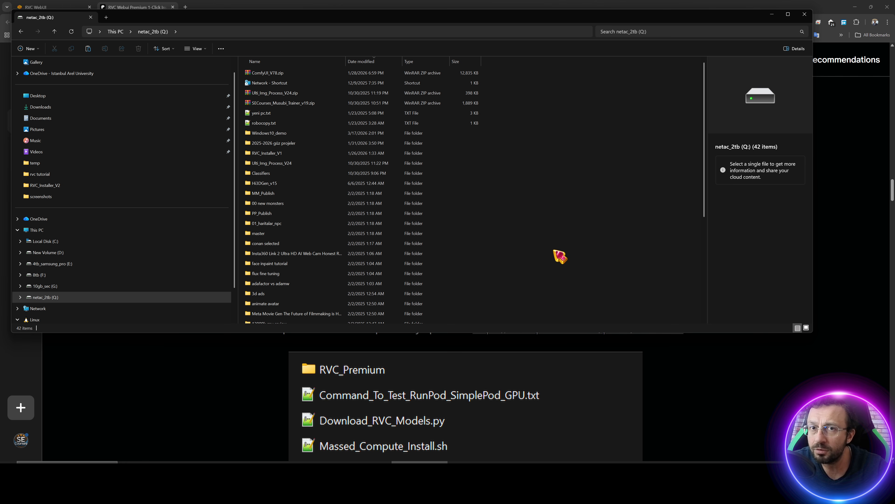
{"action": "key", "text": "ctrl+v"}
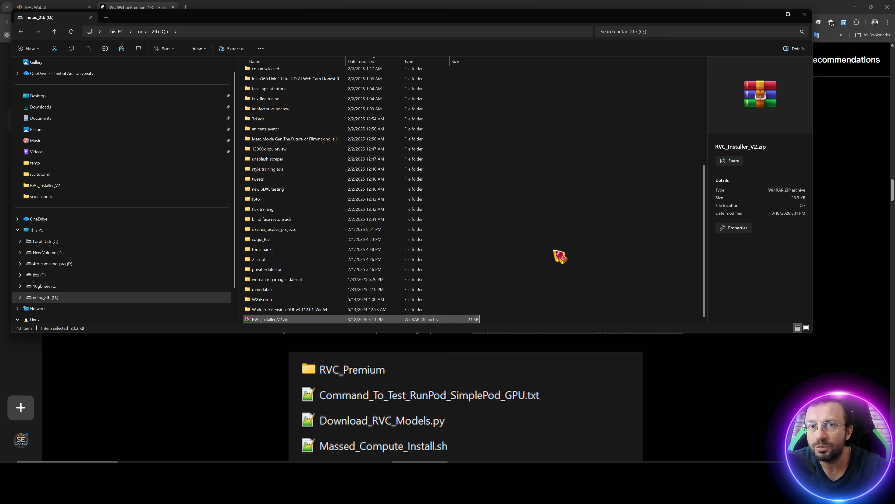
{"action": "right_click", "coordinate": [273, 319]}
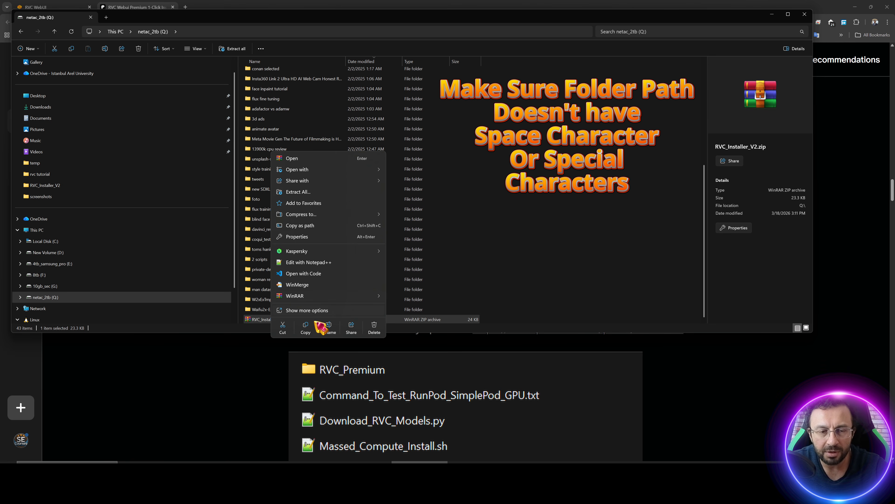
{"action": "mouse_move", "coordinate": [374, 297]}
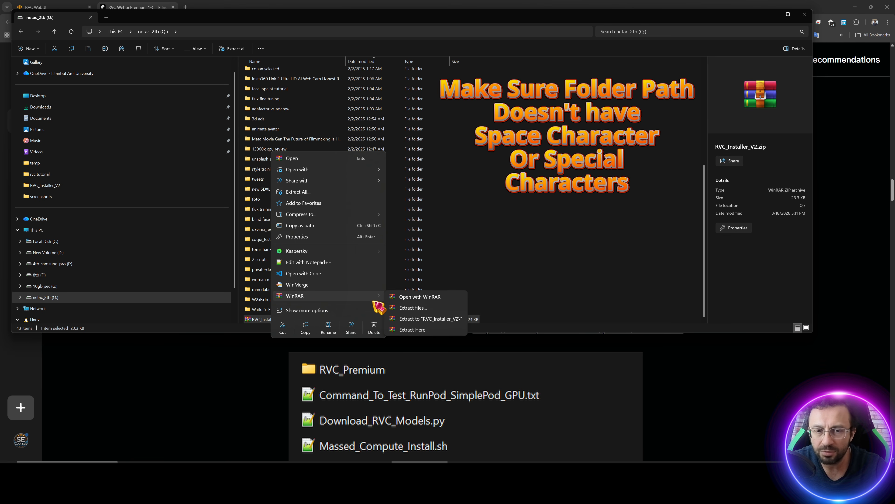
{"action": "left_click", "coordinate": [441, 320]}
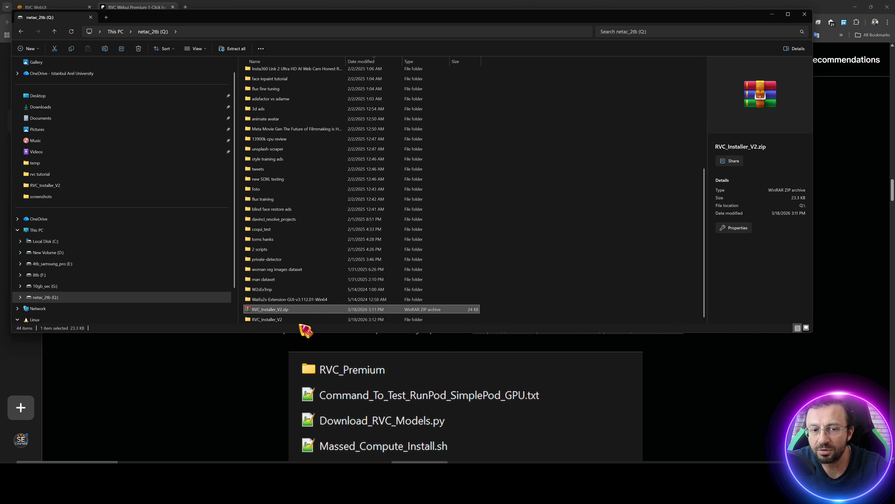
Open the extracted RVC_Installer_V2 folder and run Windows_Install_and_Update.bat to start the installation.
{"action": "double_click", "coordinate": [302, 321]}
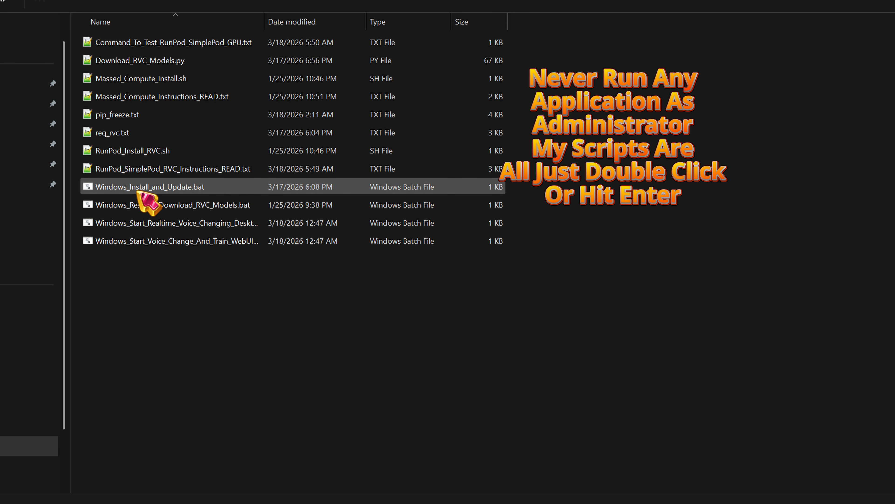
{"action": "double_click", "coordinate": [171, 189]}
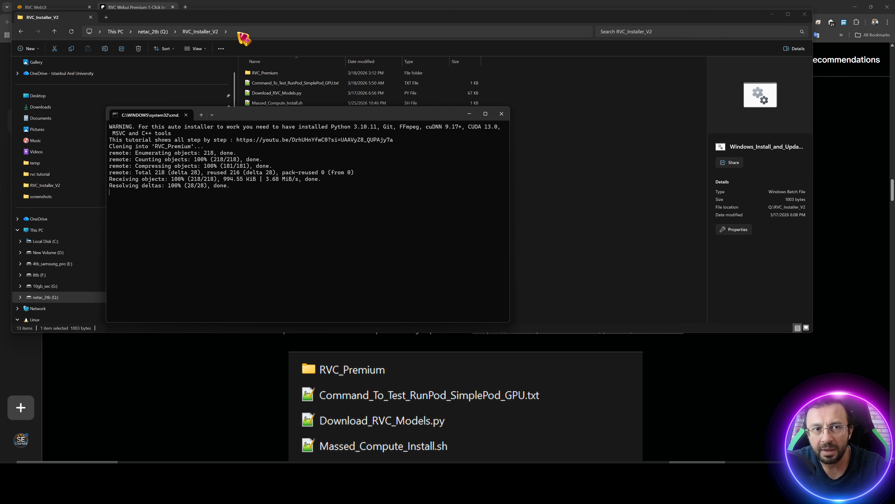
{"action": "left_click", "coordinate": [239, 32]}
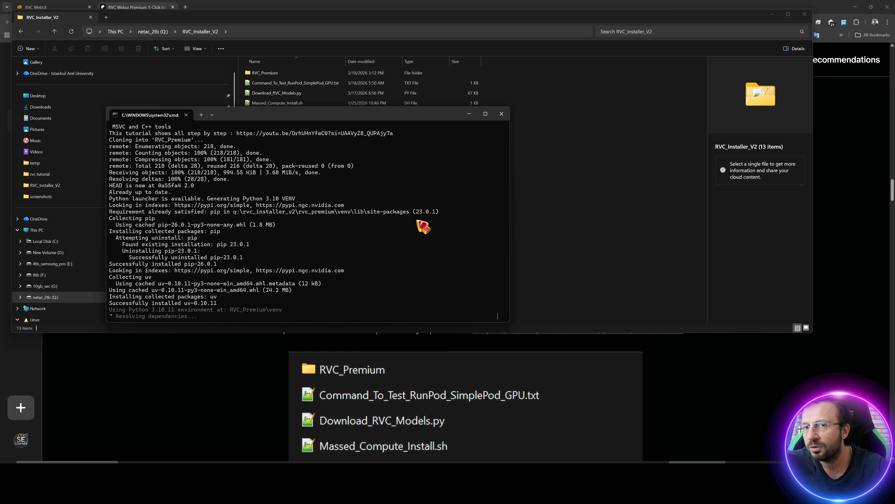
{"action": "left_click_drag", "start_coordinate": [308, 115], "coordinate": [426, 123]}
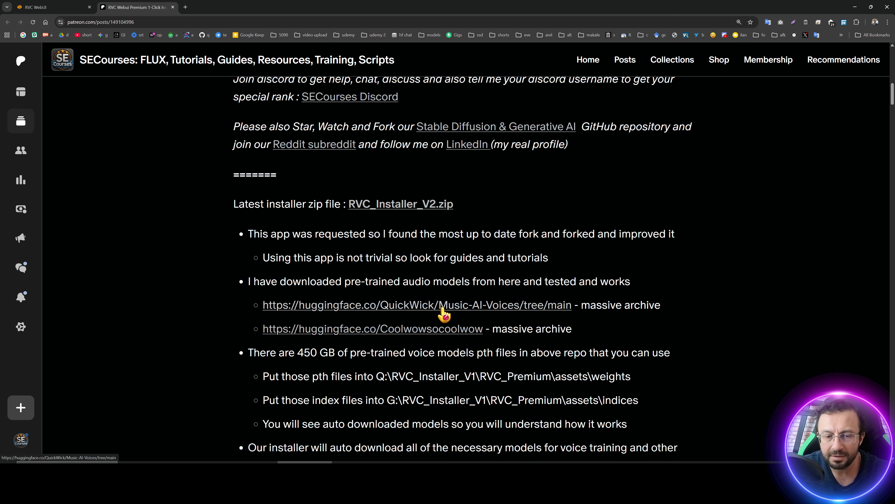
Open RVC_Premium's assets weights folder to inspect the downloaded voice models, then go back to assets.
{"action": "left_click", "coordinate": [468, 471]}
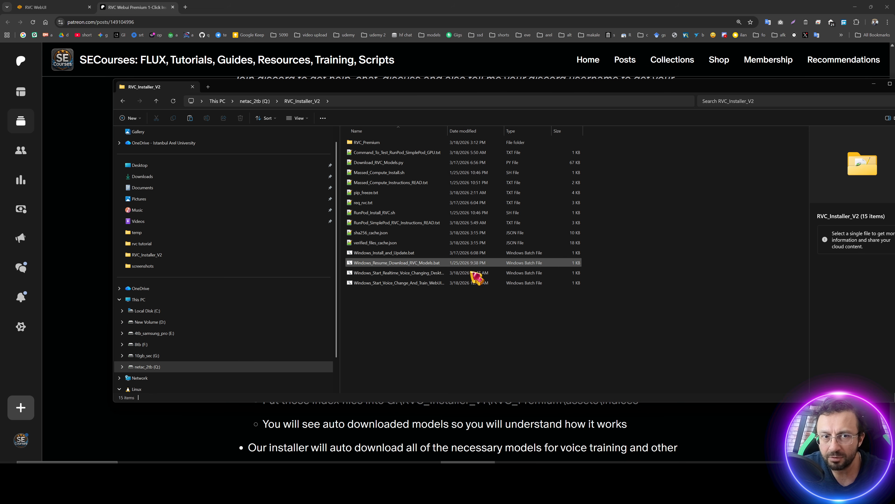
{"action": "double_click", "coordinate": [378, 143]}
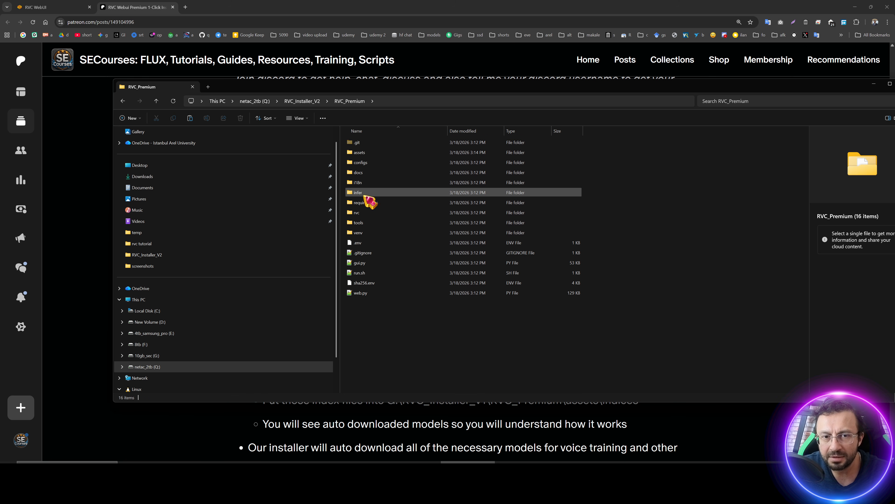
{"action": "double_click", "coordinate": [380, 153]}
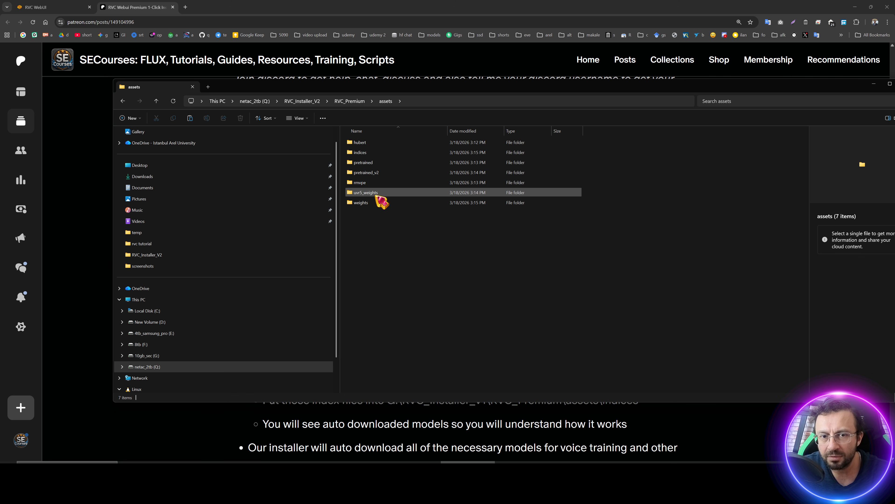
{"action": "double_click", "coordinate": [374, 203]}
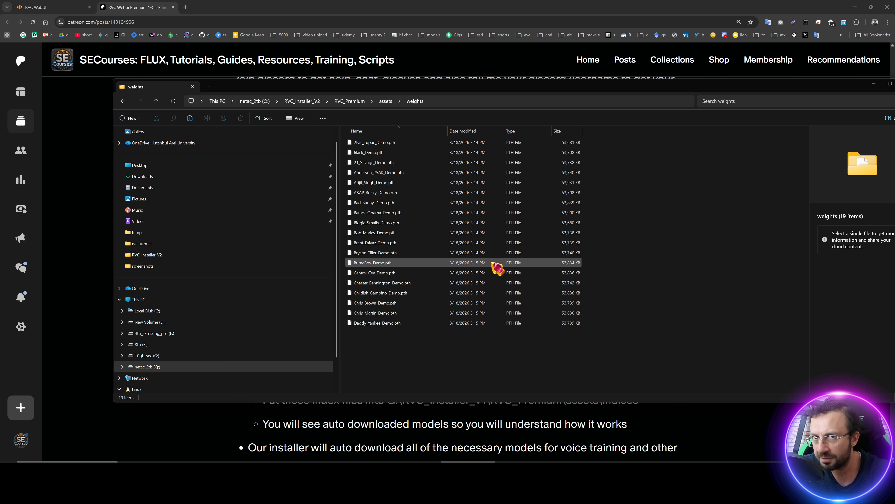
{"action": "left_click", "coordinate": [386, 102]}
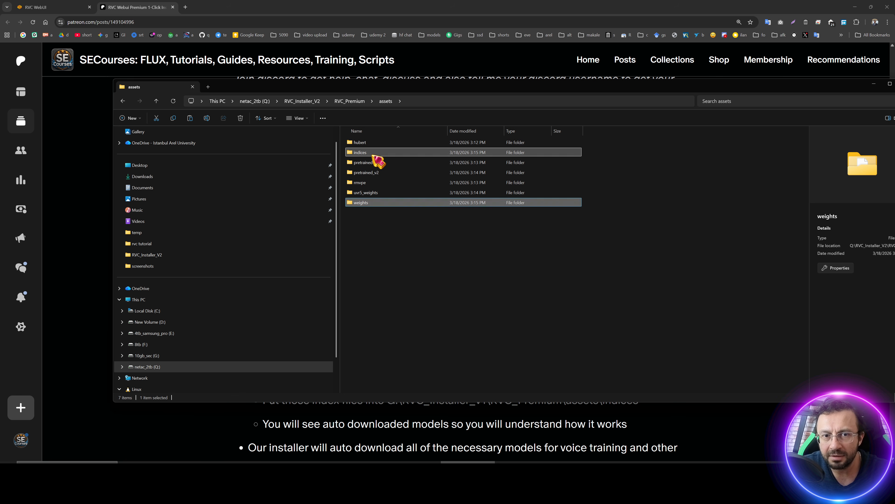
Open the indices folder and close the console window once the model downloads finish.
{"action": "double_click", "coordinate": [374, 155]}
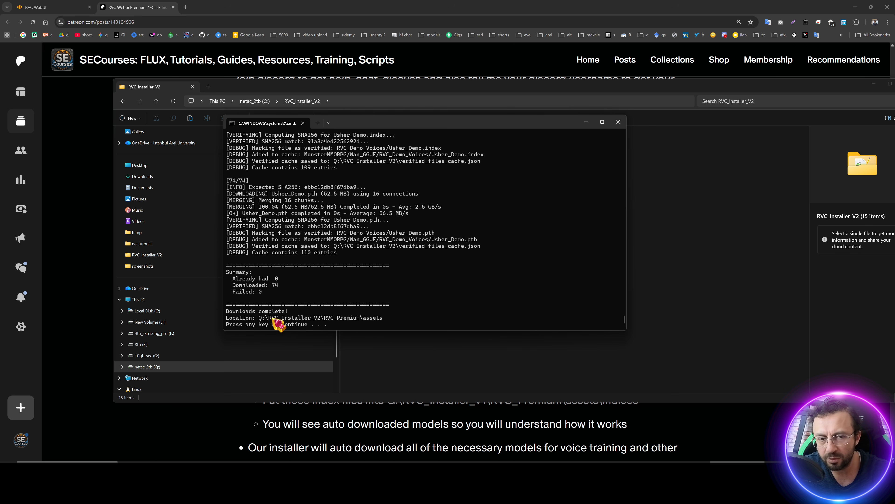
{"action": "key", "text": "Return"}
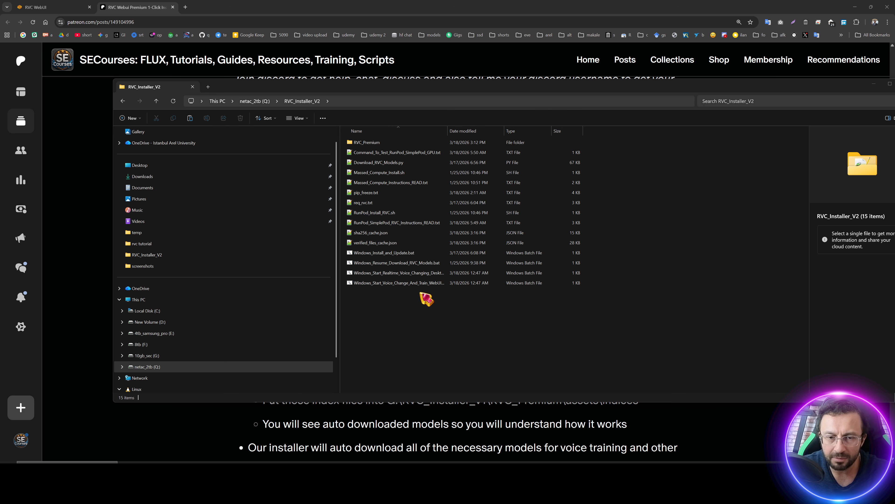
Launch Windows_Start_Voice_Change_And_Train_WebUI.bat from the RVC_Installer_V2 folder, allowing it to run past the security warning.
{"action": "double_click", "coordinate": [447, 130]}
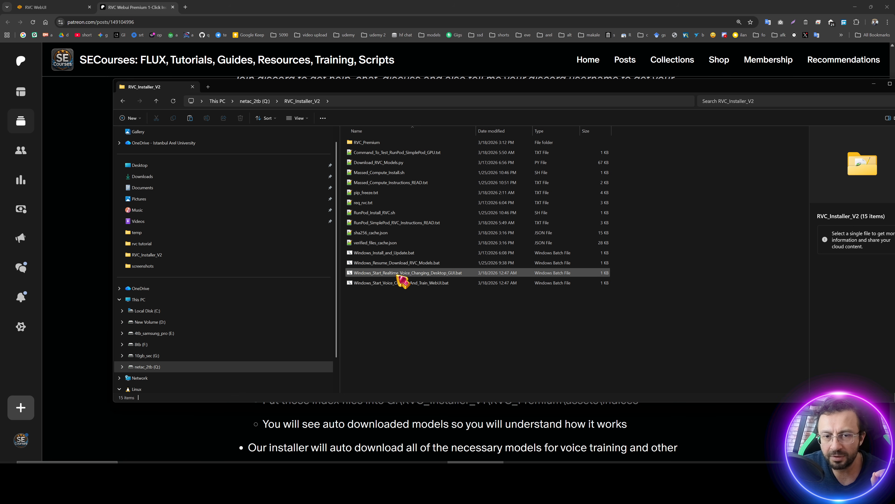
{"action": "left_click", "coordinate": [400, 282]}
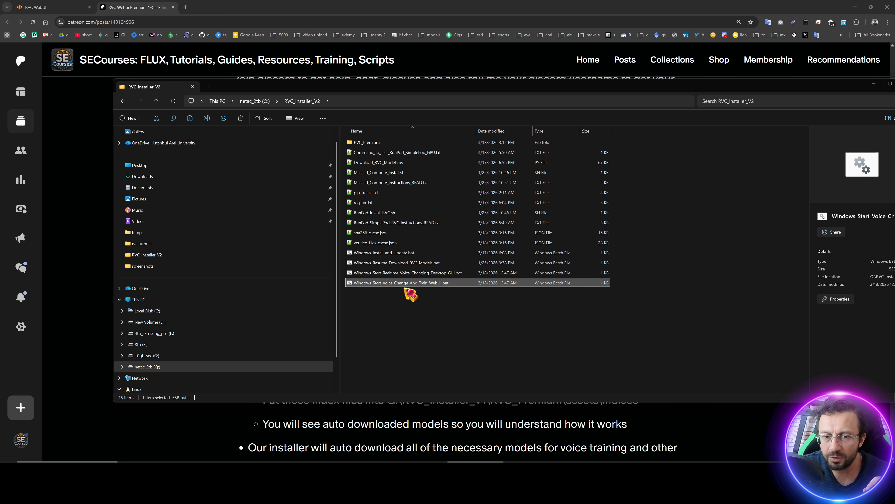
{"action": "double_click", "coordinate": [441, 286]}
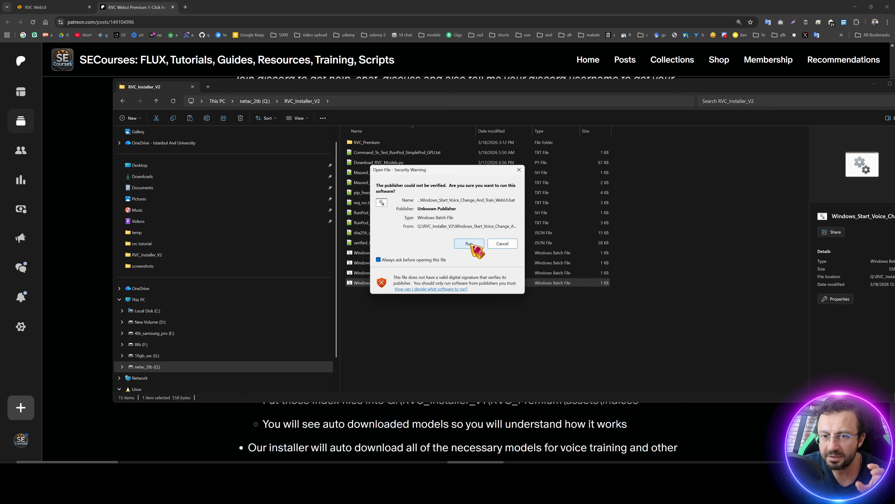
{"action": "left_click", "coordinate": [469, 243]}
{"action": "left_click_drag", "start_coordinate": [264, 36], "coordinate": [642, 329]}
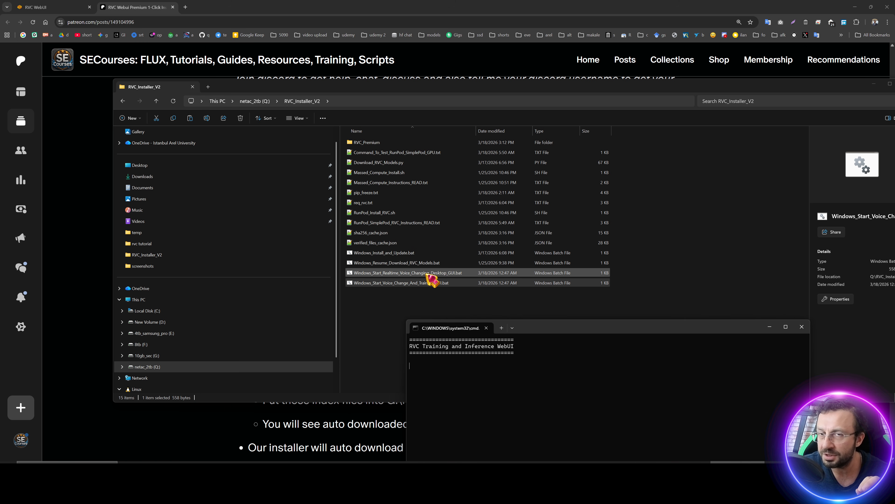
{"action": "left_click_drag", "start_coordinate": [561, 333], "coordinate": [416, 214]}
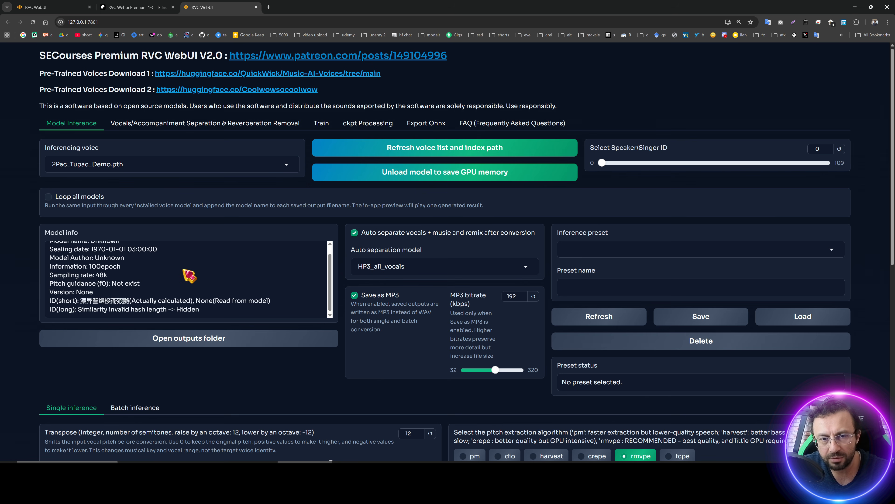
Browse the list of available inferencing voices without changing the selection.
{"action": "left_click", "coordinate": [184, 163]}
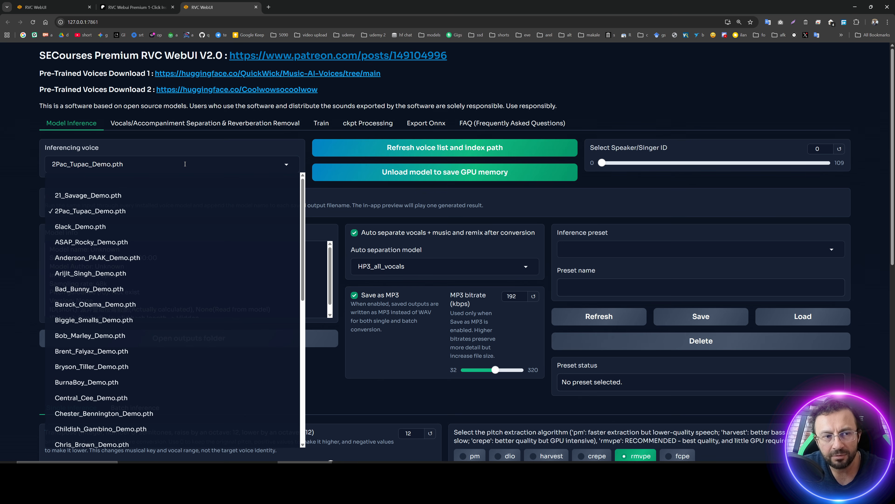
{"action": "scroll", "coordinate": [176, 275], "scroll_direction": "down", "scroll_amount": 8}
{"action": "scroll", "coordinate": [176, 274], "scroll_direction": "up", "scroll_amount": 4}
{"action": "scroll", "coordinate": [177, 275], "scroll_direction": "up", "scroll_amount": 4}
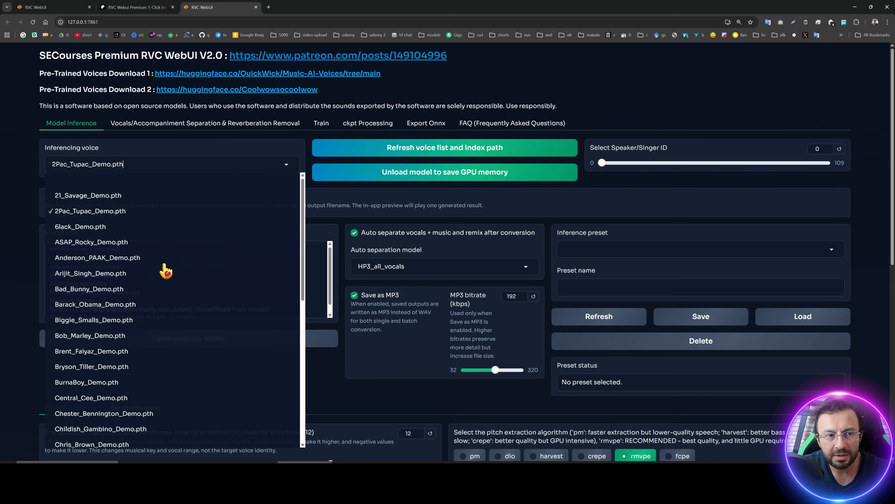
{"action": "left_click", "coordinate": [10, 152]}
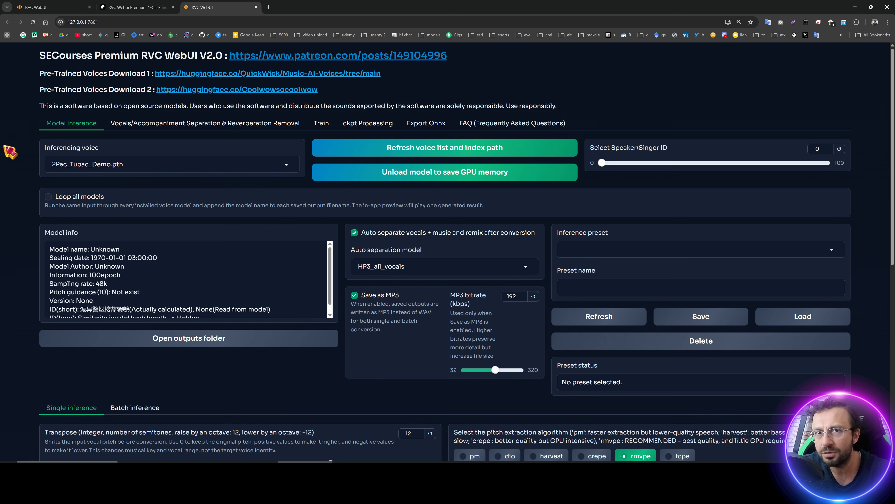
Review the model info and the auto separation model options without changing them.
{"action": "scroll", "coordinate": [329, 274], "scroll_direction": "down", "scroll_amount": 2}
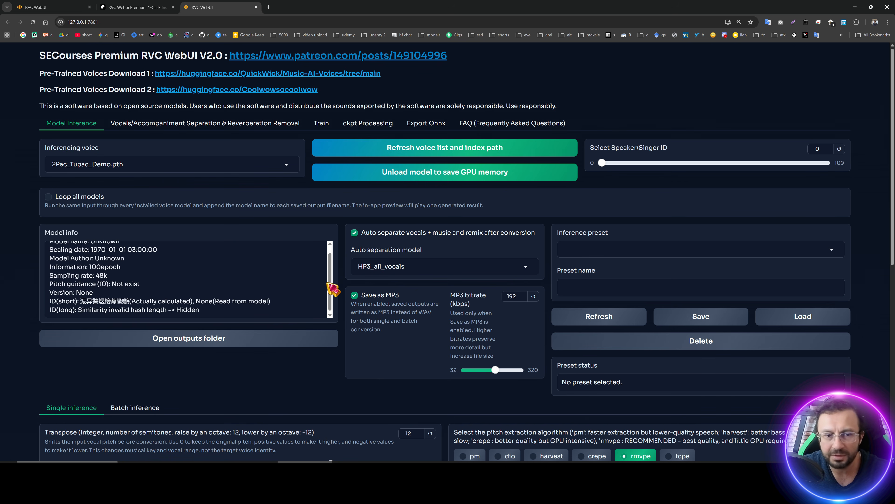
{"action": "scroll", "coordinate": [314, 326], "scroll_direction": "down", "scroll_amount": 1}
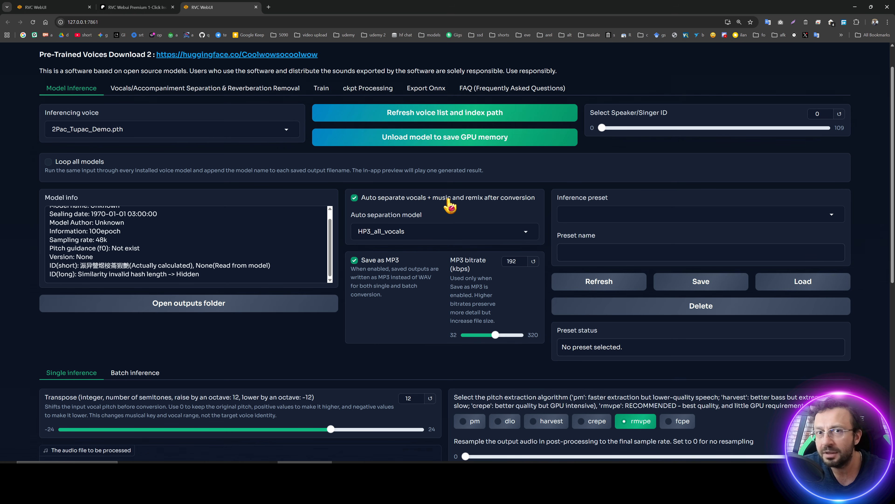
{"action": "left_click", "coordinate": [420, 233]}
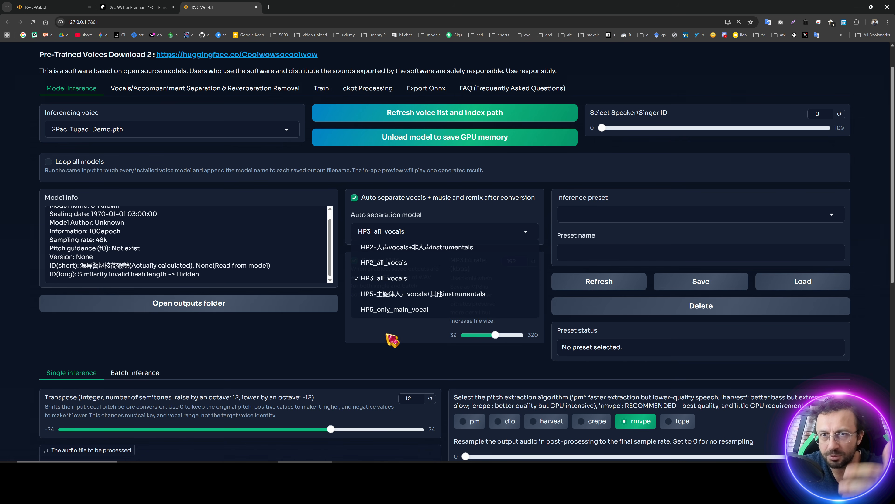
{"action": "left_click", "coordinate": [292, 348]}
{"action": "scroll", "coordinate": [324, 339], "scroll_direction": "down", "scroll_amount": 5}
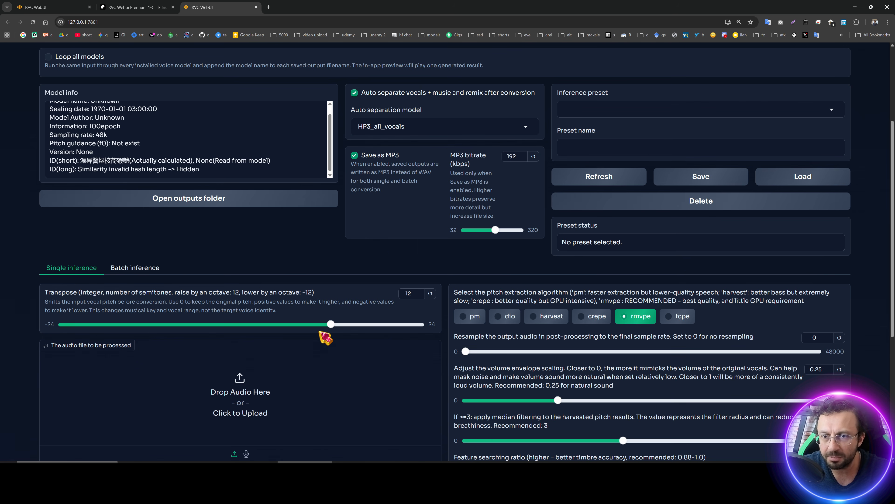
{"action": "scroll", "coordinate": [600, 157], "scroll_direction": "up", "scroll_amount": 3}
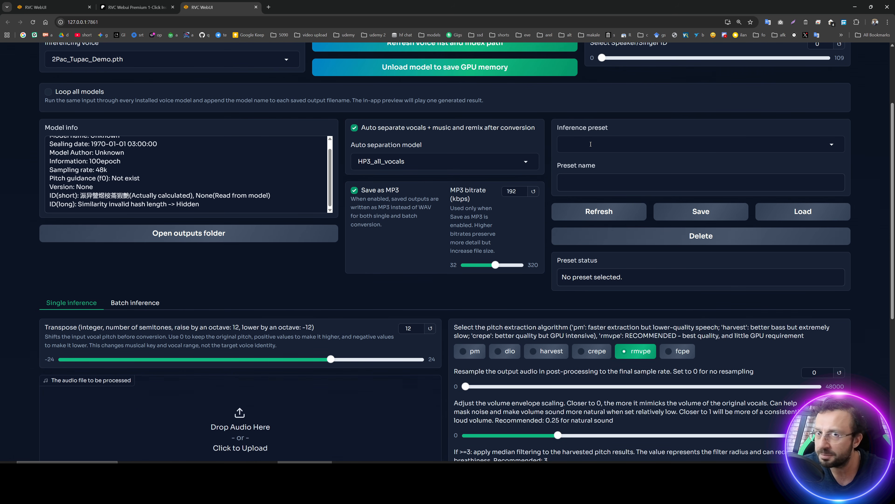
Set the MP3 bitrate to 128 kbps and save the settings as an inference preset named 1.
{"action": "left_click_drag", "start_coordinate": [495, 265], "coordinate": [483, 265]}
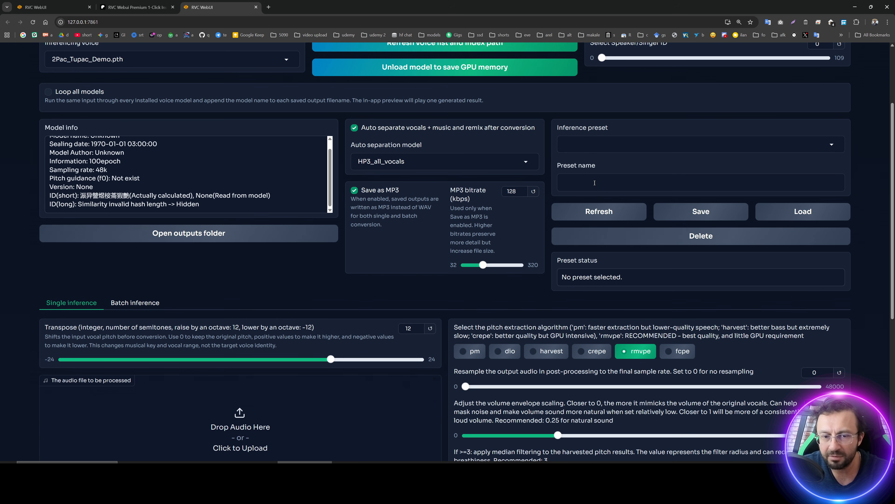
{"action": "type", "text": "1"}
{"action": "left_click", "coordinate": [700, 212]}
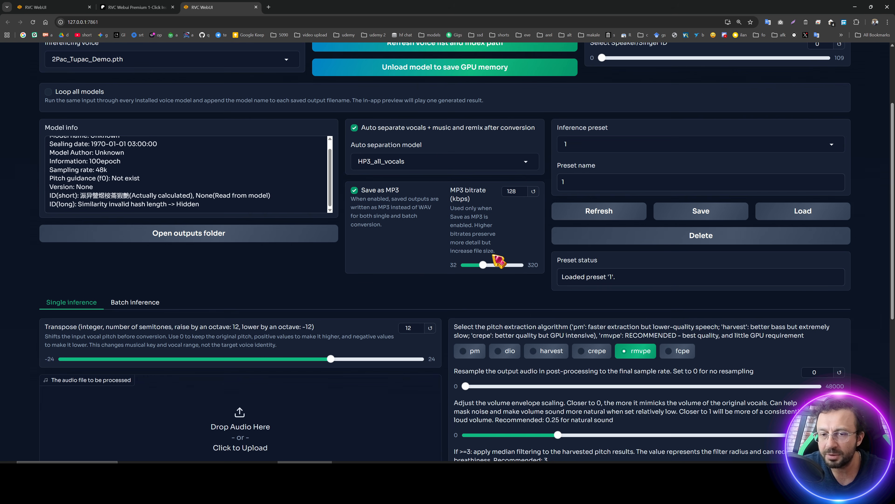
Save a second preset named 2 with a 232 kbps MP3 bitrate, then load preset 1.
{"action": "left_click_drag", "start_coordinate": [483, 265], "coordinate": [503, 265]}
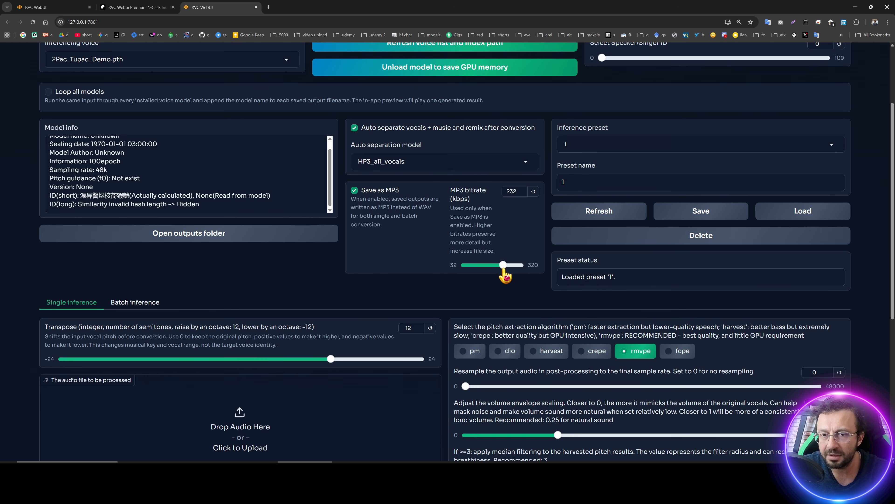
{"action": "left_click", "coordinate": [654, 176]}
{"action": "type", "text": "2"}
{"action": "left_click", "coordinate": [696, 211]}
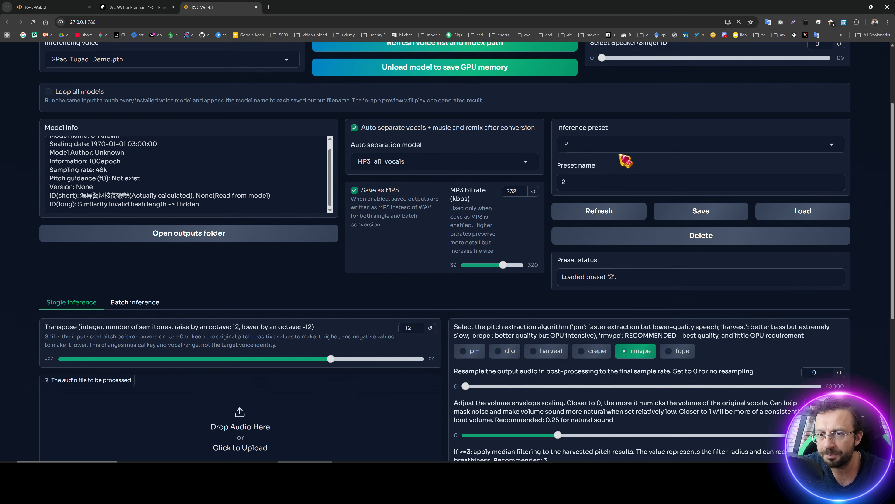
{"action": "left_click", "coordinate": [593, 146]}
{"action": "left_click", "coordinate": [579, 159]}
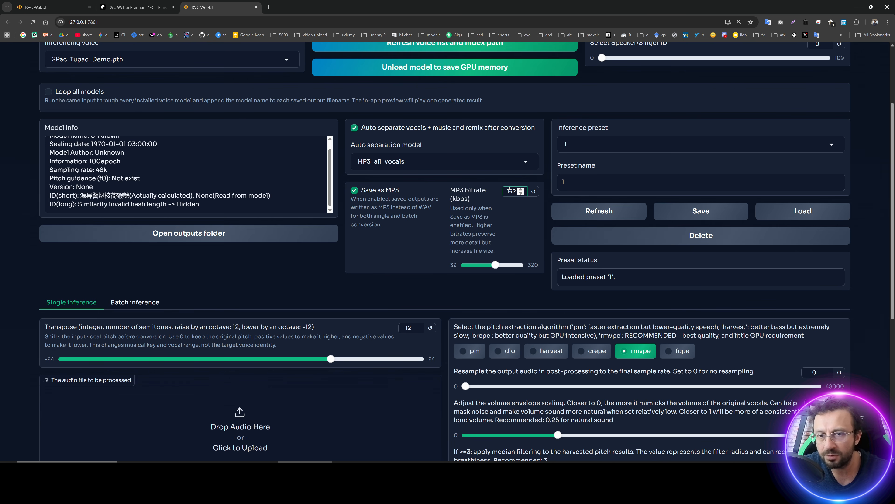
Open the RVC_Premium folder to locate the presets folder, then return to the WebUI.
{"action": "left_click", "coordinate": [454, 473]}
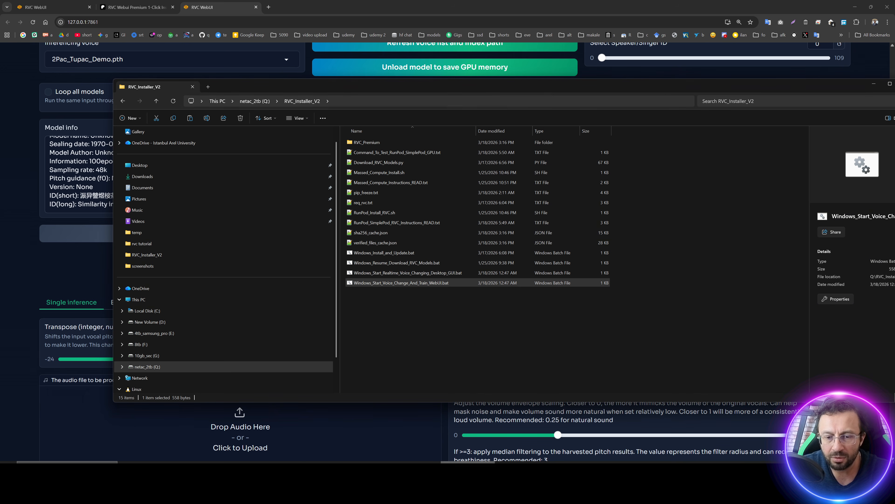
{"action": "double_click", "coordinate": [381, 147]}
{"action": "left_click", "coordinate": [369, 213]}
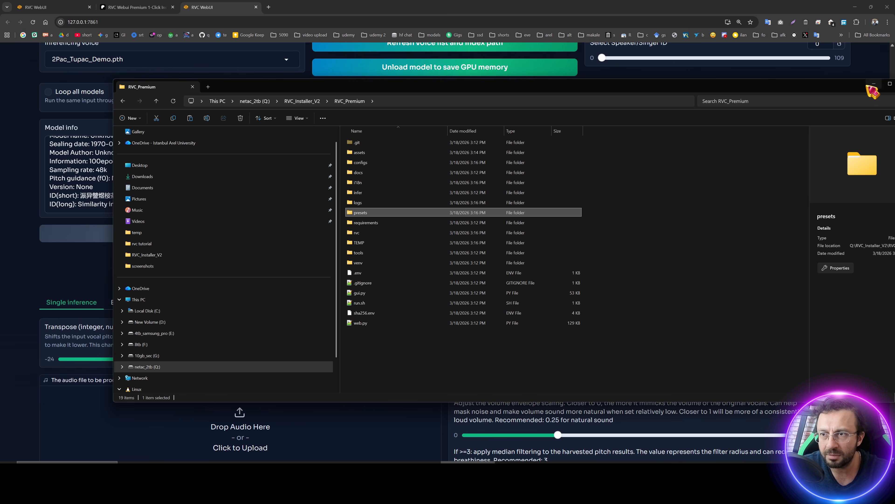
{"action": "left_click", "coordinate": [873, 84]}
Load 15sec tutorial.mp3 from the rvc tutorial folder as the audio file to be processed and play it.
{"action": "scroll", "coordinate": [300, 319], "scroll_direction": "down", "scroll_amount": 2}
{"action": "scroll", "coordinate": [300, 319], "scroll_direction": "down", "scroll_amount": 3}
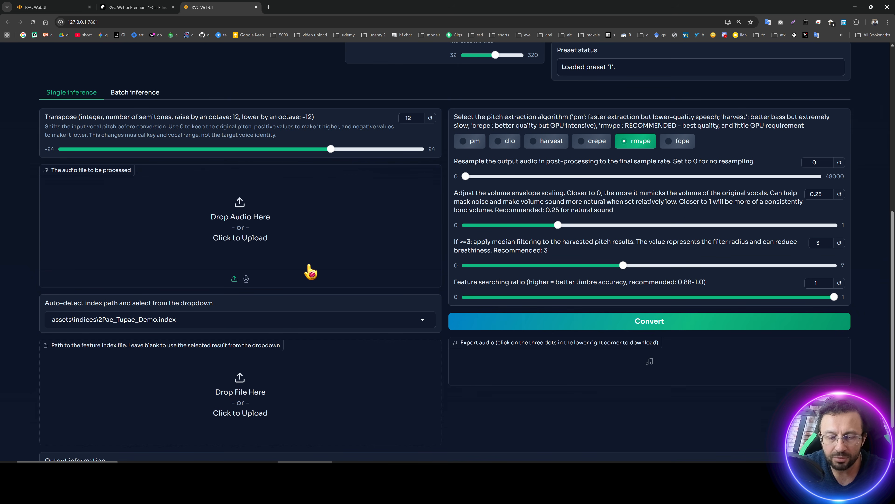
{"action": "left_click", "coordinate": [413, 471]}
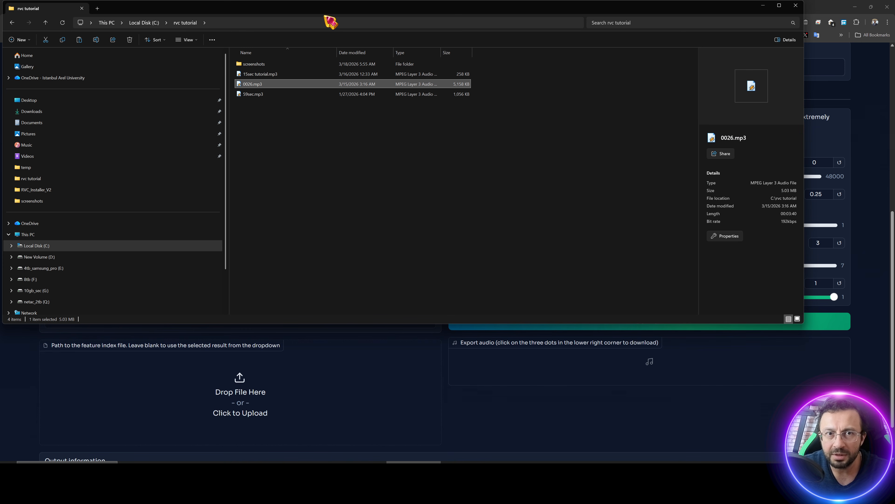
{"action": "left_click_drag", "start_coordinate": [326, 17], "coordinate": [564, 221]}
{"action": "left_click", "coordinate": [494, 279]}
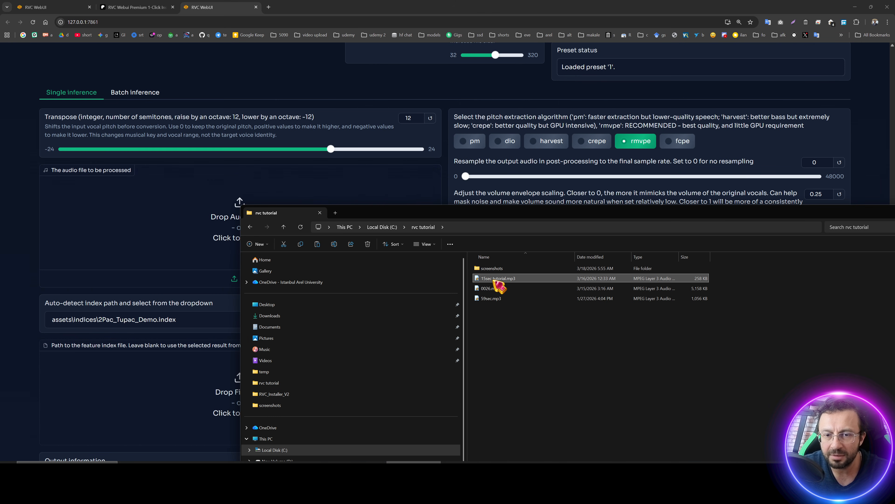
{"action": "left_click_drag", "start_coordinate": [498, 282], "coordinate": [199, 224]}
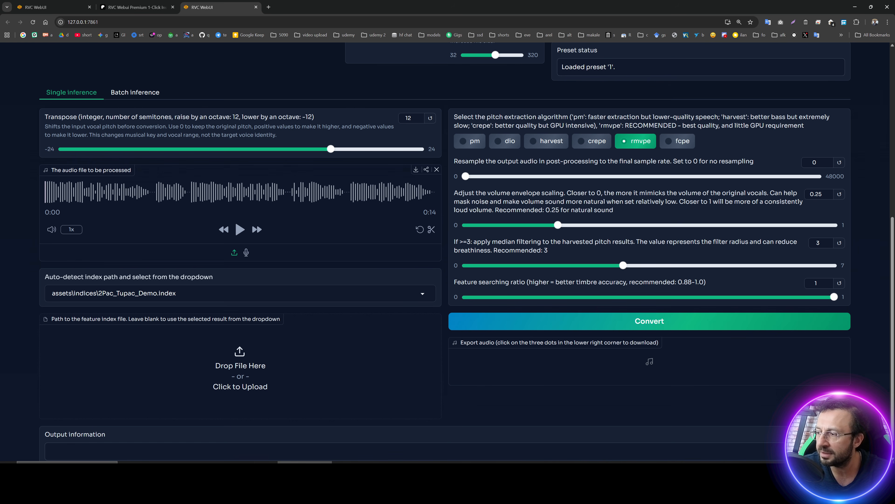
{"action": "left_click", "coordinate": [240, 229]}
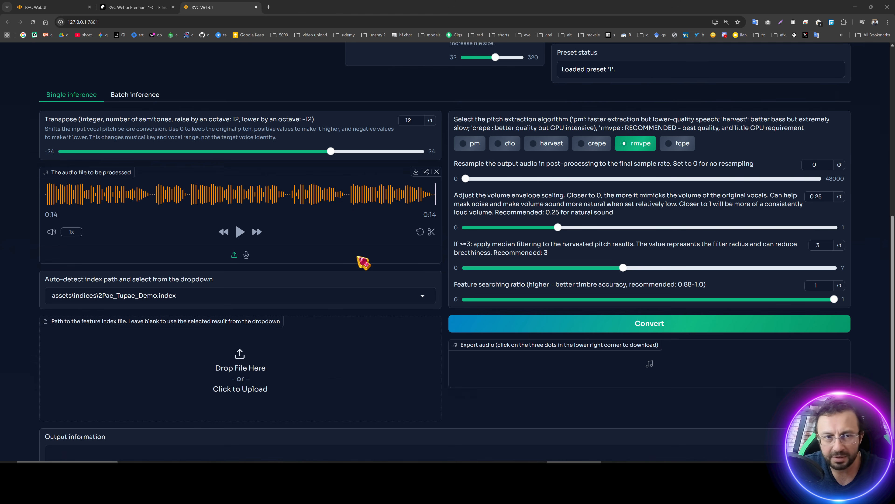
Select Donald_Trump_Demo.pth as the inferencing voice.
{"action": "scroll", "coordinate": [361, 260], "scroll_direction": "up", "scroll_amount": 7}
{"action": "left_click", "coordinate": [170, 164]}
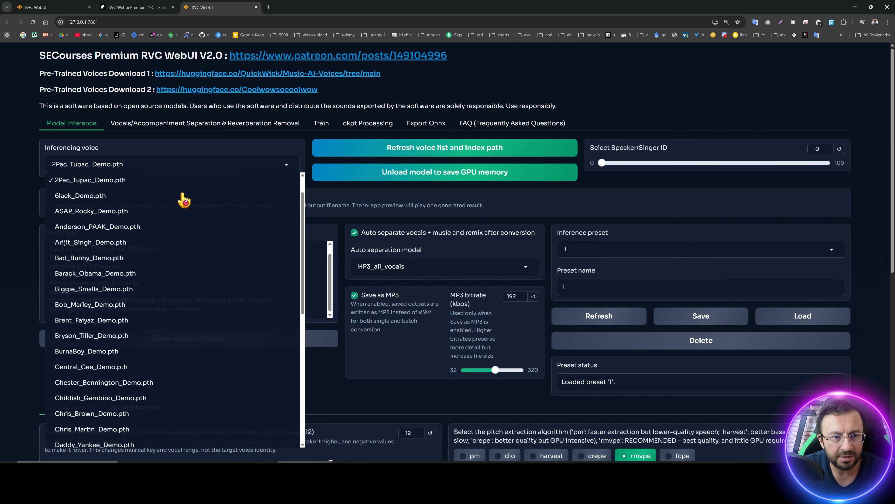
{"action": "scroll", "coordinate": [184, 274], "scroll_direction": "down", "scroll_amount": 8}
{"action": "scroll", "coordinate": [160, 233], "scroll_direction": "up", "scroll_amount": 2}
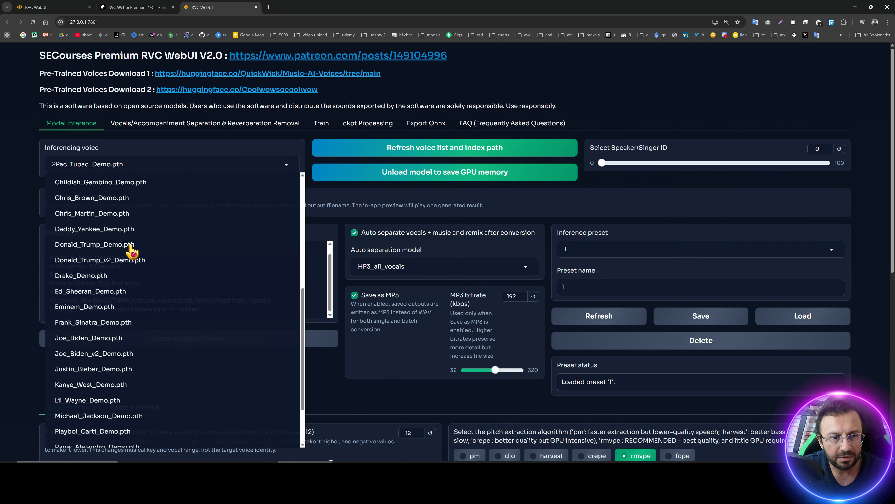
{"action": "left_click", "coordinate": [108, 245]}
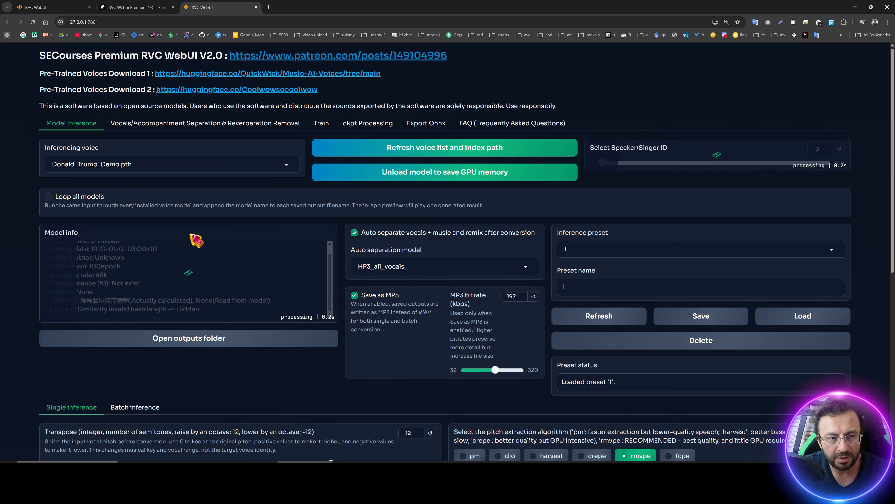
Convert the uploaded audio with the selected voice and follow the conversion progress in the console.
{"action": "scroll", "coordinate": [230, 232], "scroll_direction": "down", "scroll_amount": 9}
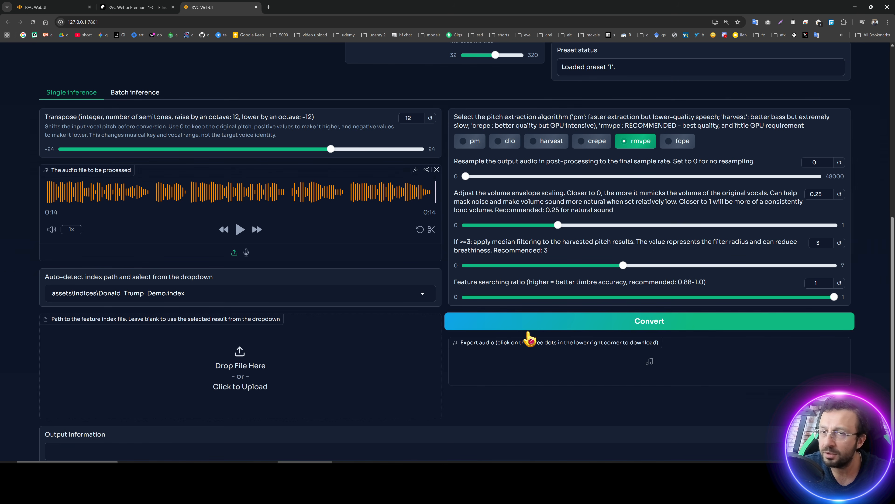
{"action": "left_click", "coordinate": [616, 323]}
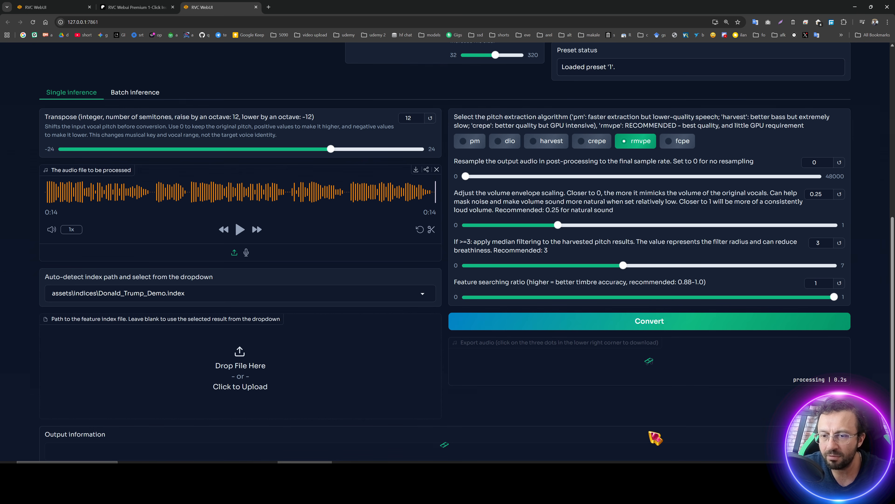
{"action": "key", "text": "alt+Tab"}
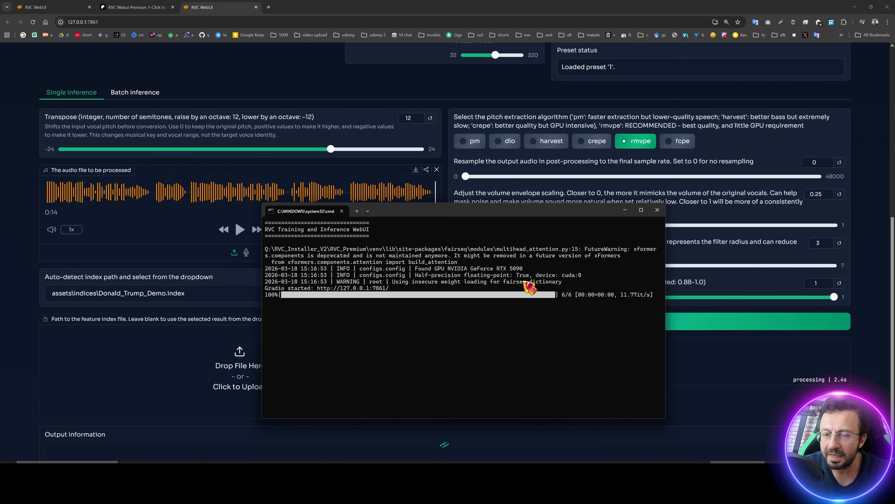
{"action": "left_click_drag", "start_coordinate": [471, 213], "coordinate": [308, 177]}
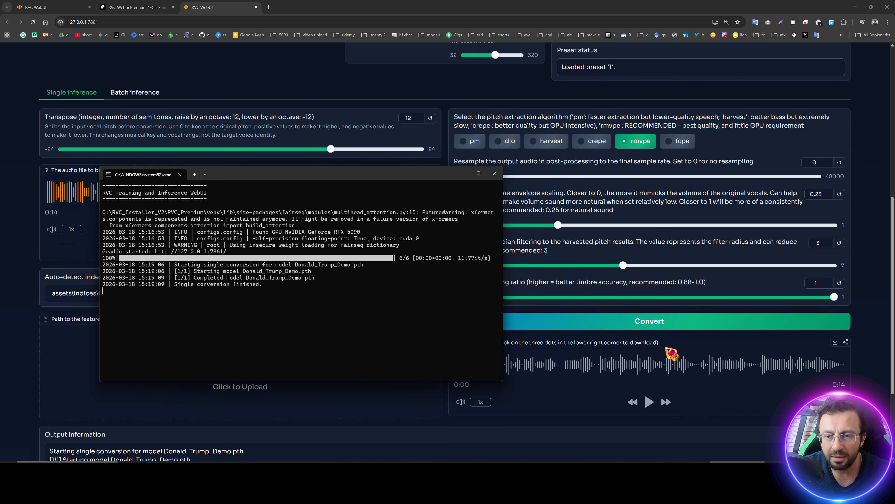
{"action": "left_click", "coordinate": [877, 392]}
{"action": "scroll", "coordinate": [870, 381], "scroll_direction": "down", "scroll_amount": 2}
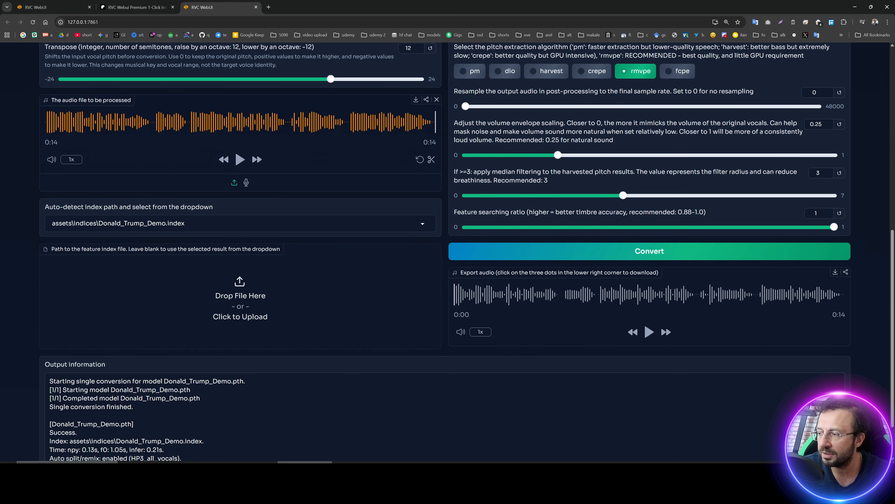
Play the converted Donald Trump output audio and scroll through the inference settings.
{"action": "left_click", "coordinate": [649, 332]}
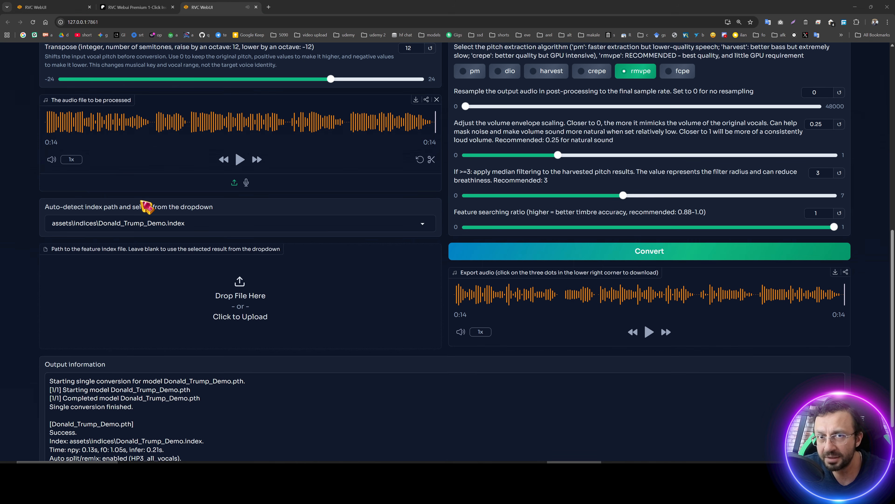
{"action": "scroll", "coordinate": [256, 267], "scroll_direction": "up", "scroll_amount": 10}
{"action": "scroll", "coordinate": [286, 350], "scroll_direction": "down", "scroll_amount": 5}
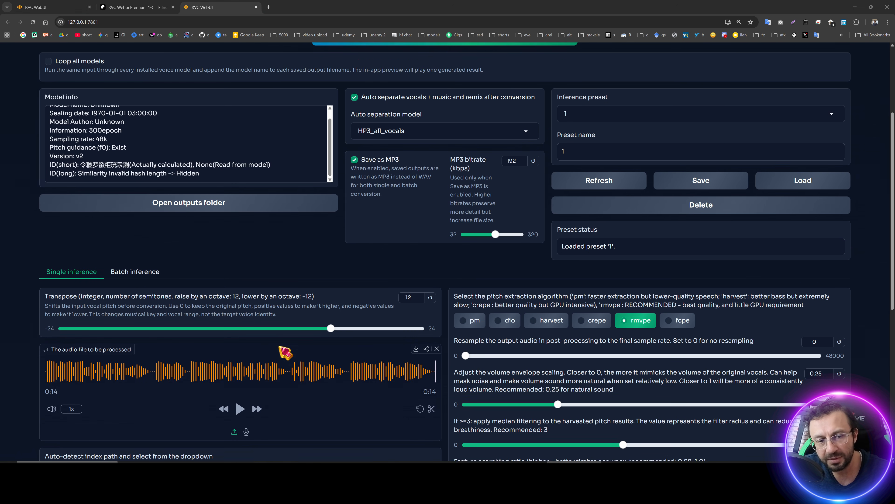
{"action": "scroll", "coordinate": [605, 393], "scroll_direction": "down", "scroll_amount": 5}
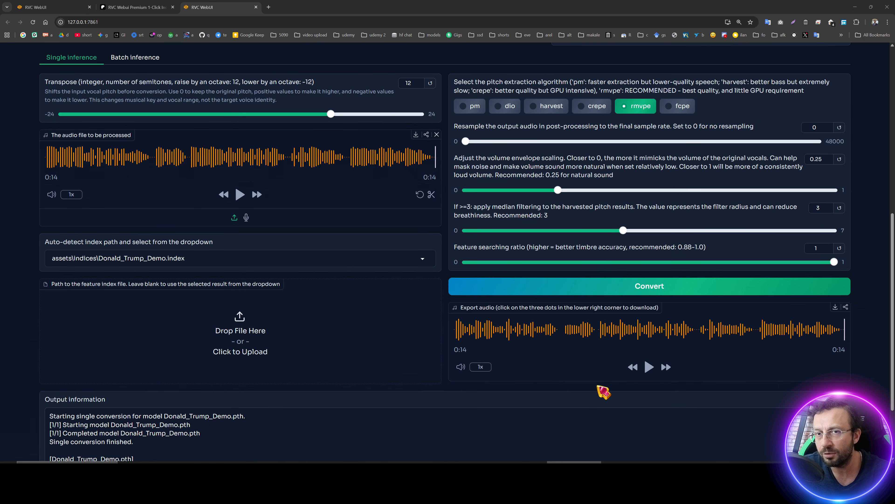
{"action": "scroll", "coordinate": [394, 321], "scroll_direction": "up", "scroll_amount": 3}
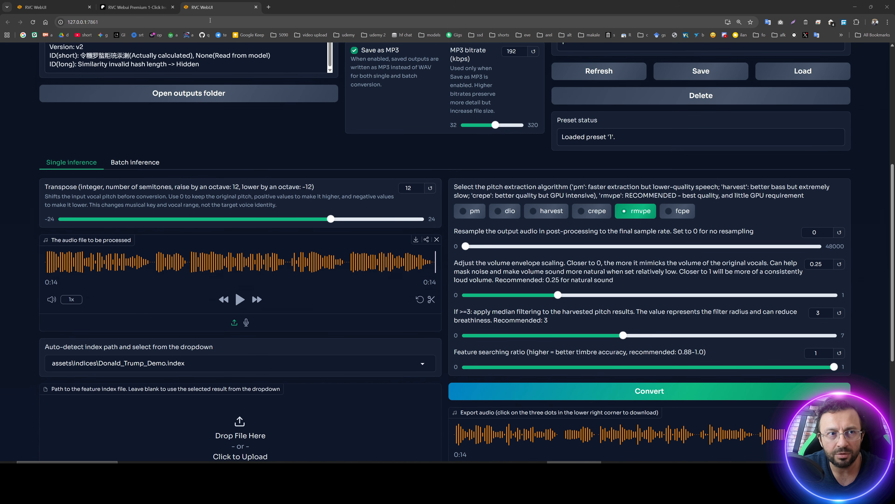
Nudge the Transpose slider up one semitone and back to 12.
{"action": "left_click", "coordinate": [338, 219]}
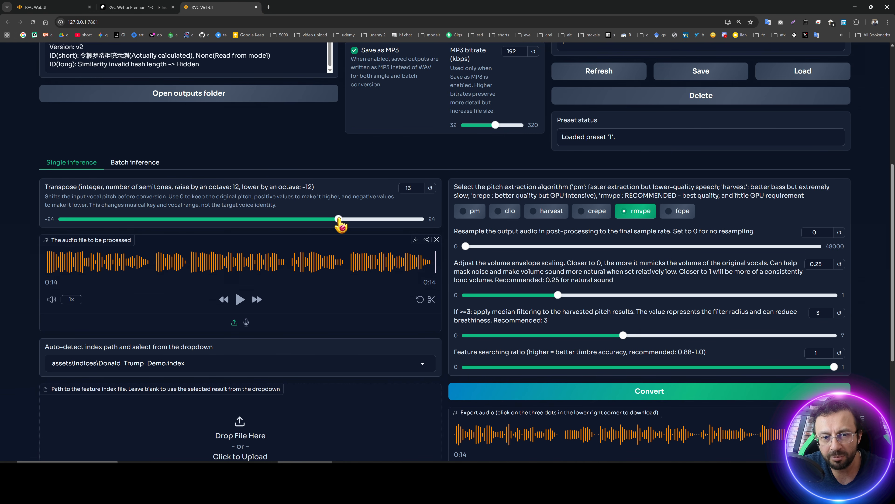
{"action": "mouse_move", "coordinate": [338, 219]}
{"action": "left_mouse_down"}
{"action": "mouse_move", "coordinate": [386, 220]}
{"action": "mouse_move", "coordinate": [331, 219]}
{"action": "left_mouse_up"}
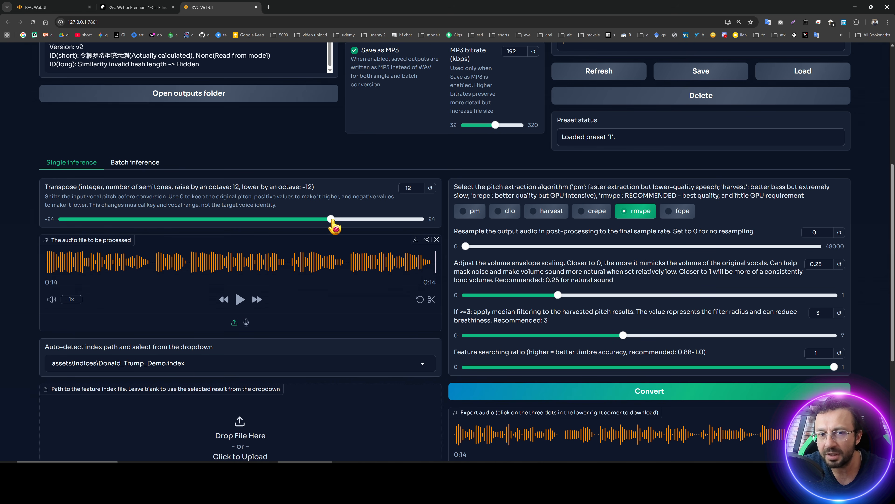
Copy the WebUI address and open it in a new browser tab.
{"action": "left_click", "coordinate": [205, 24]}
{"action": "key", "text": "ctrl+c"}
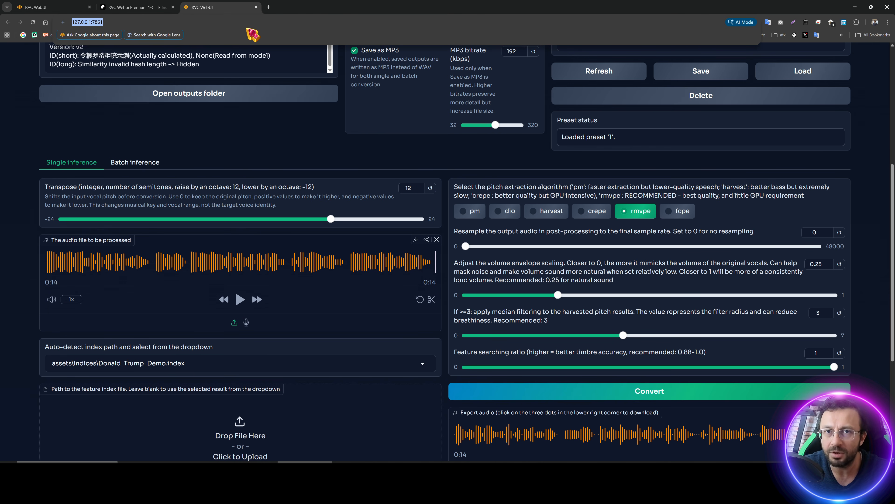
{"action": "left_click", "coordinate": [270, 7]}
{"action": "key", "text": "ctrl+v"}
{"action": "key", "text": "Return"}
Drag a song from the rvc tutorial folder into the audio upload area of the new WebUI tab.
{"action": "scroll", "coordinate": [271, 137], "scroll_direction": "down", "scroll_amount": 10}
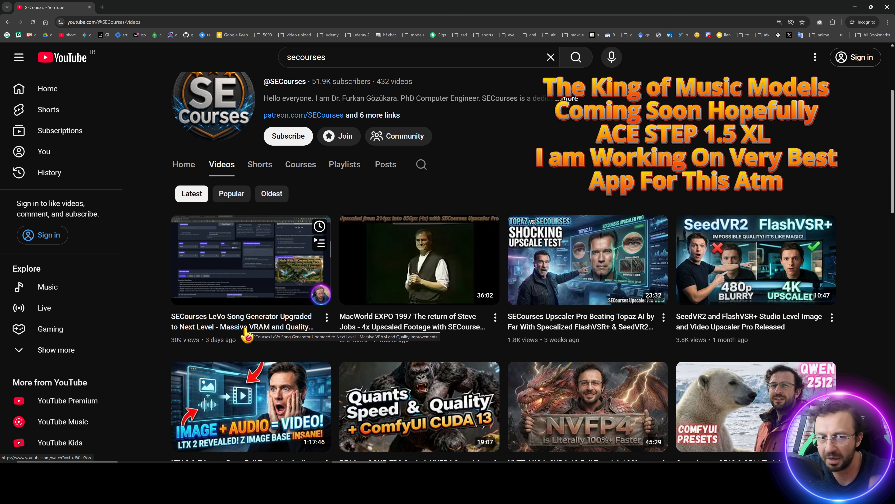
{"action": "left_click", "coordinate": [411, 467]}
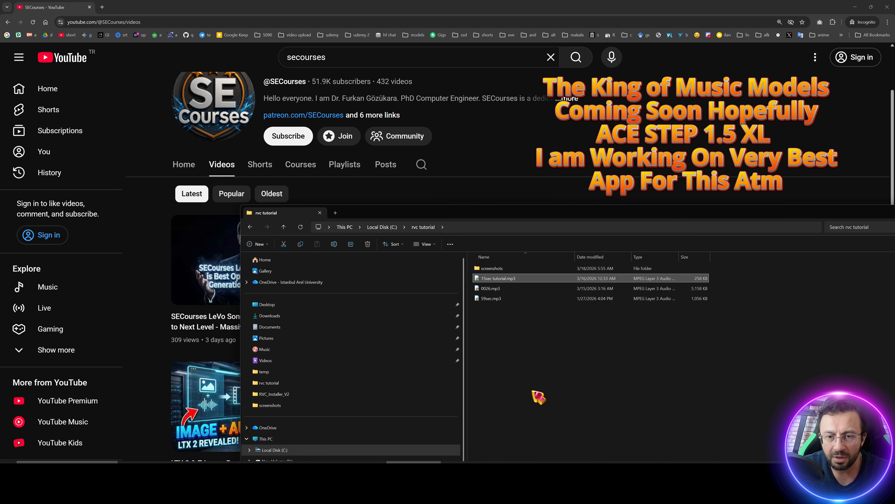
{"action": "left_click", "coordinate": [538, 397]}
{"action": "left_click", "coordinate": [305, 468]}
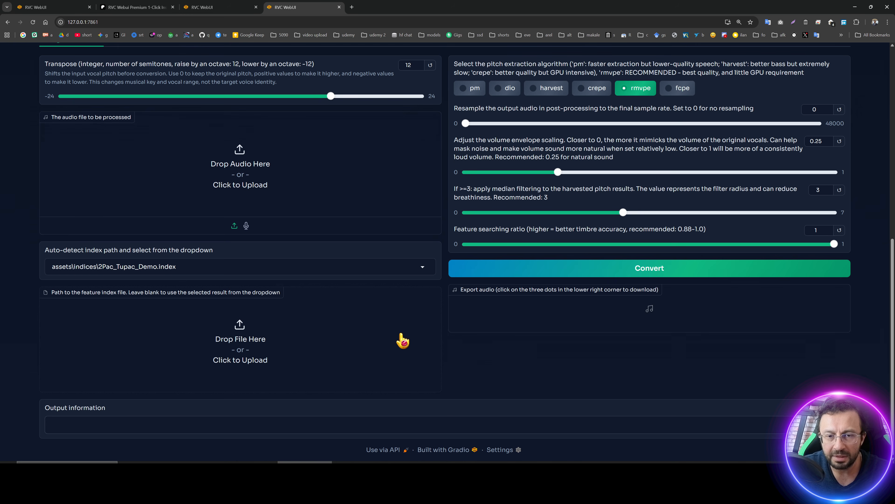
{"action": "scroll", "coordinate": [440, 366], "scroll_direction": "up", "scroll_amount": 2}
{"action": "left_click", "coordinate": [413, 467]}
{"action": "left_click_drag", "start_coordinate": [498, 278], "coordinate": [183, 240]}
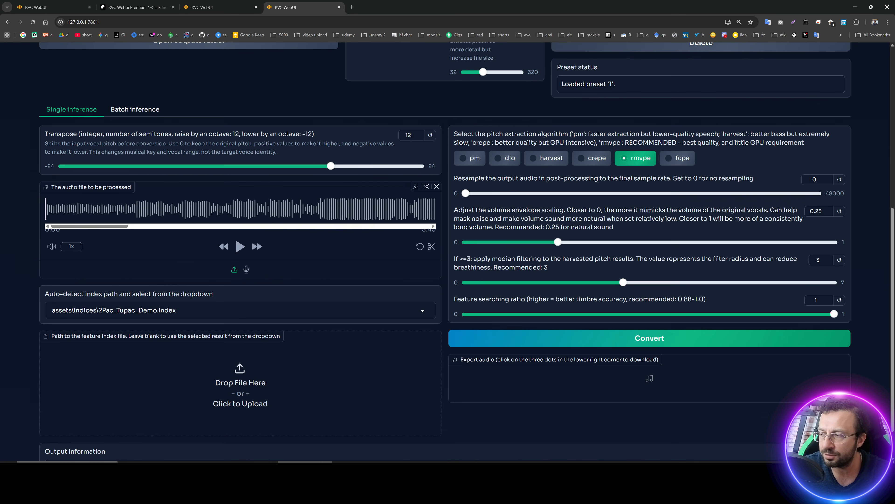
Play the uploaded song, skipping to a few later points in the track, then pause it.
{"action": "left_click", "coordinate": [240, 247]}
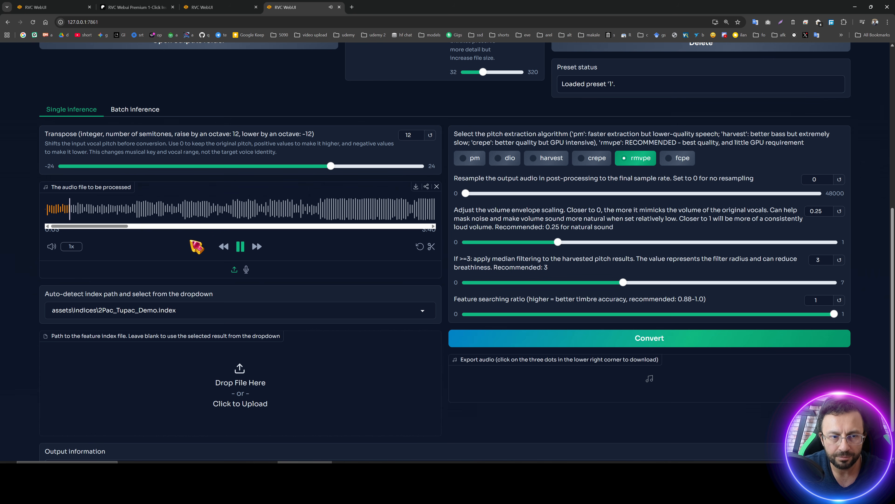
{"action": "left_click", "coordinate": [144, 208]}
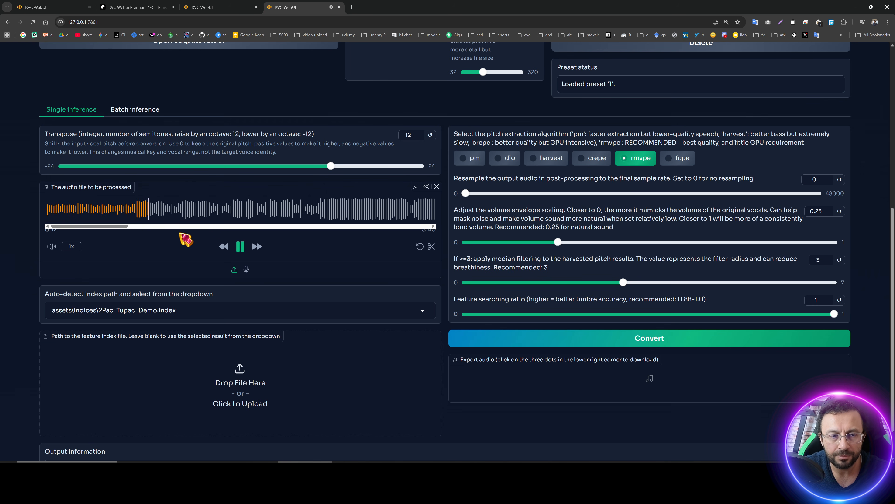
{"action": "left_click", "coordinate": [326, 215]}
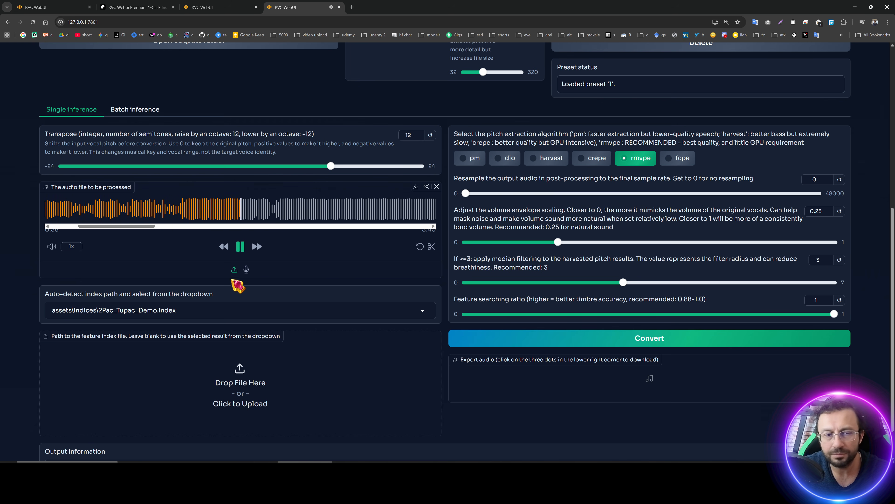
{"action": "left_click", "coordinate": [241, 247]}
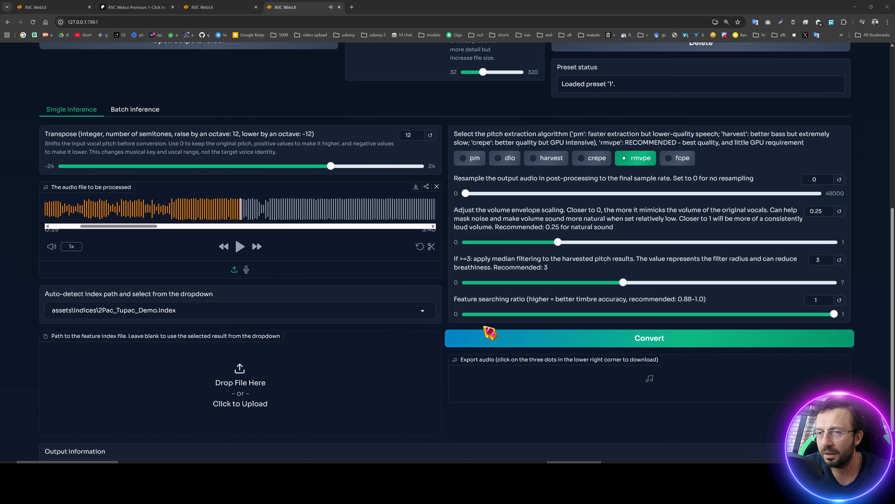
Set the MP3 bitrate to 192 kbps and save it into inference preset 1.
{"action": "scroll", "coordinate": [310, 353], "scroll_direction": "up", "scroll_amount": 4}
{"action": "scroll", "coordinate": [303, 357], "scroll_direction": "up", "scroll_amount": 4}
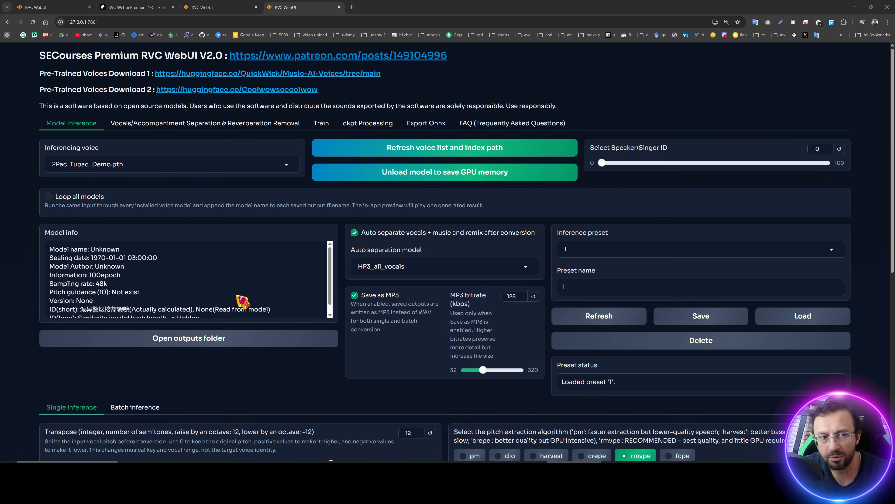
{"action": "scroll", "coordinate": [243, 303], "scroll_direction": "down", "scroll_amount": 8}
{"action": "scroll", "coordinate": [373, 346], "scroll_direction": "up", "scroll_amount": 6}
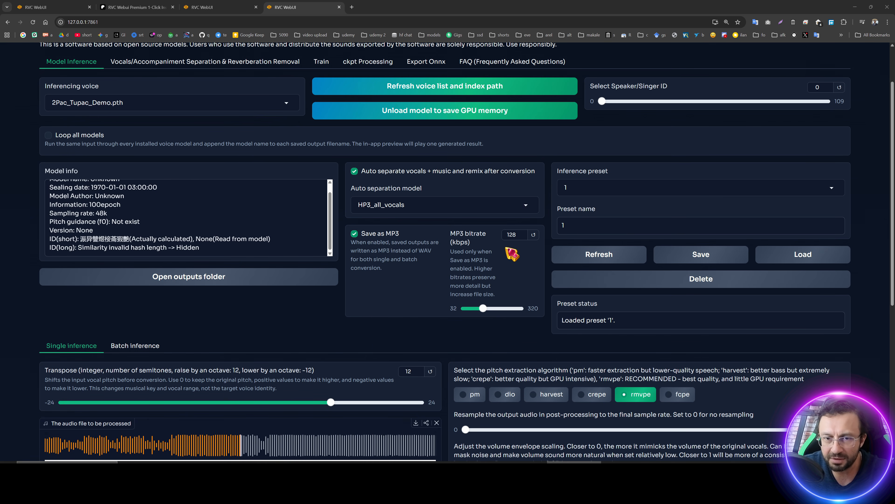
{"action": "left_click", "coordinate": [491, 308]}
{"action": "left_click_drag", "start_coordinate": [491, 308], "coordinate": [495, 309]}
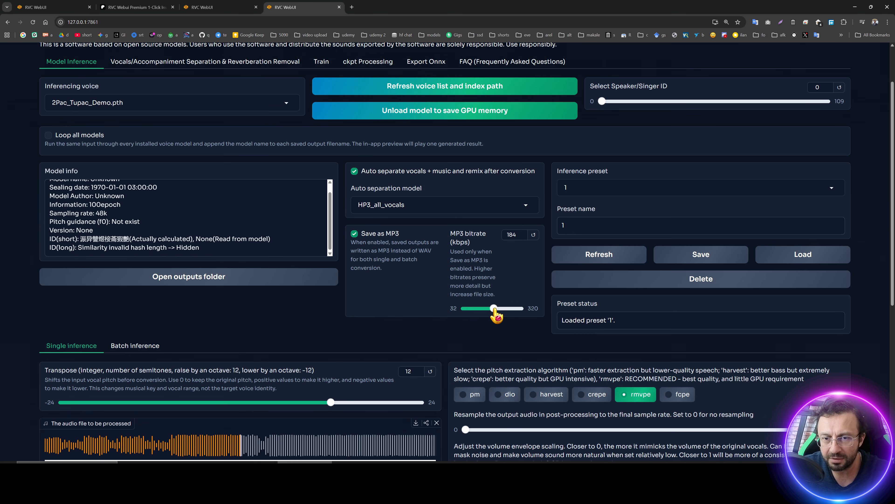
{"action": "left_click", "coordinate": [699, 260]}
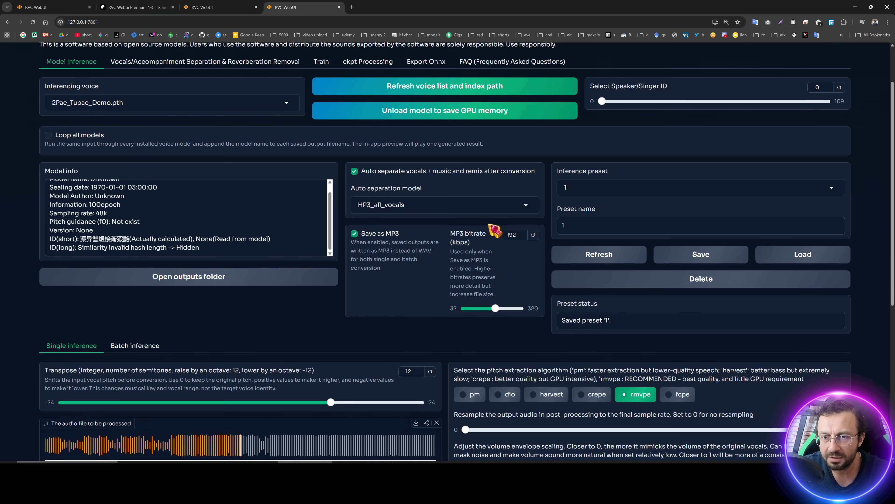
Convert the song with the 2Pac_Tupac_Demo voice and check the conversion in the console window.
{"action": "scroll", "coordinate": [409, 263], "scroll_direction": "down", "scroll_amount": 7}
{"action": "left_click", "coordinate": [514, 300]}
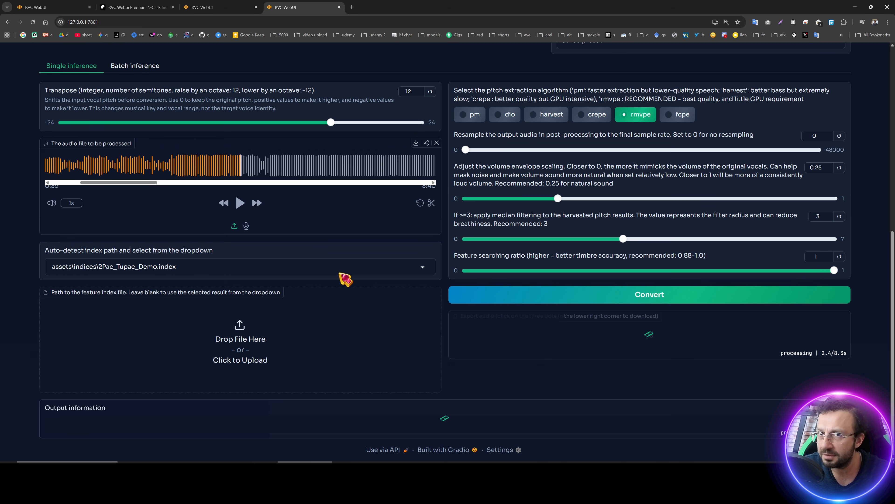
{"action": "scroll", "coordinate": [346, 279], "scroll_direction": "up", "scroll_amount": 9}
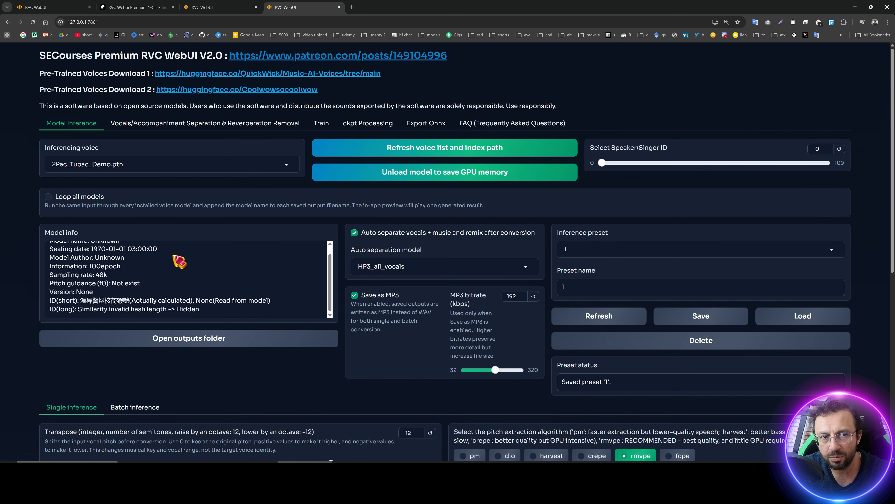
{"action": "scroll", "coordinate": [285, 311], "scroll_direction": "down", "scroll_amount": 9}
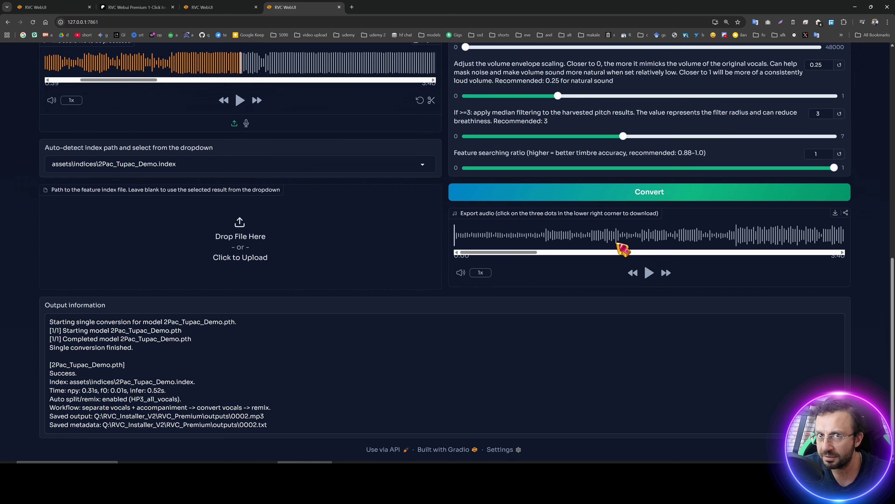
{"action": "scroll", "coordinate": [414, 356], "scroll_direction": "up", "scroll_amount": 3}
{"action": "scroll", "coordinate": [414, 356], "scroll_direction": "down", "scroll_amount": 3}
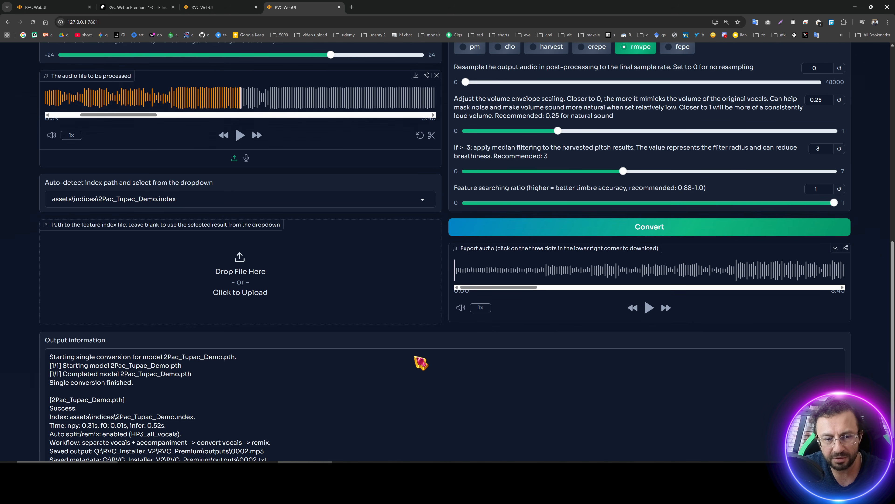
{"action": "left_click", "coordinate": [744, 470]}
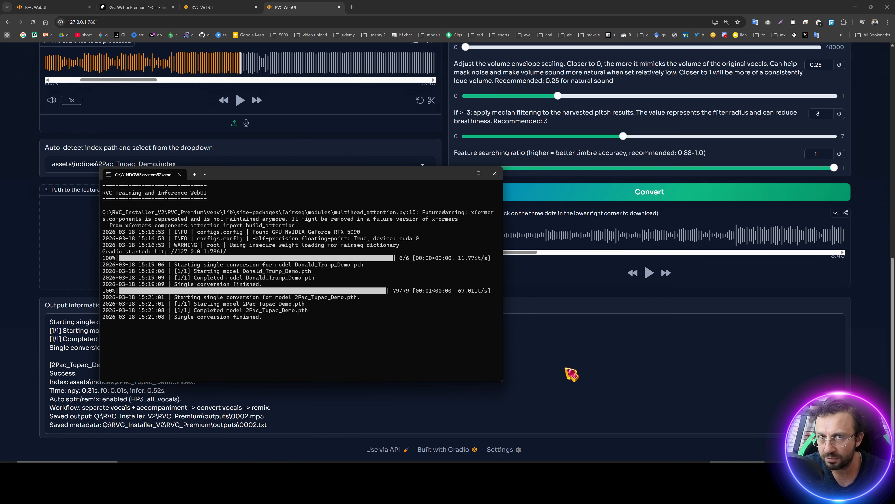
{"action": "left_click", "coordinate": [639, 382]}
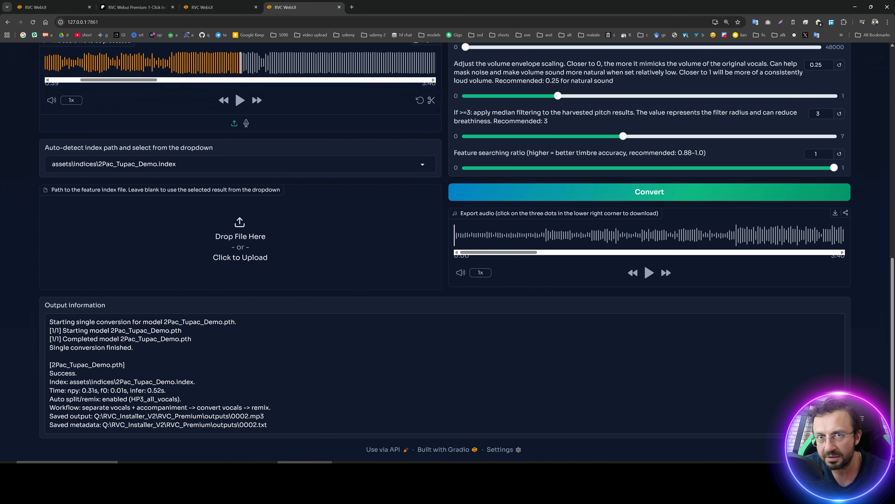
Play the converted output song and review the model inference settings.
{"action": "left_click", "coordinate": [648, 274]}
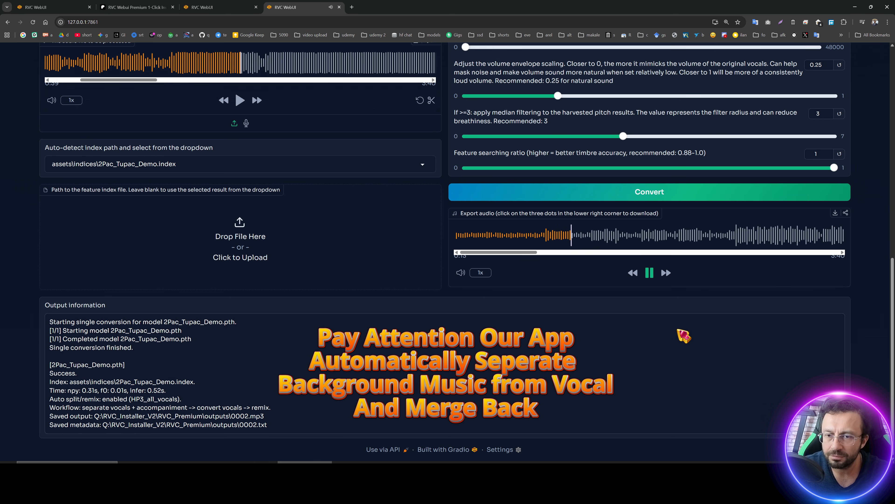
{"action": "scroll", "coordinate": [718, 376], "scroll_direction": "up", "scroll_amount": 2}
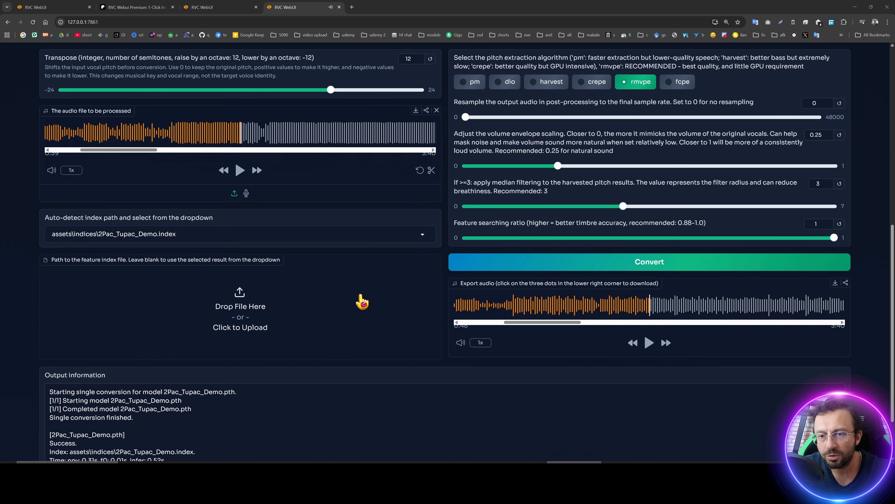
{"action": "scroll", "coordinate": [360, 307], "scroll_direction": "up", "scroll_amount": 10}
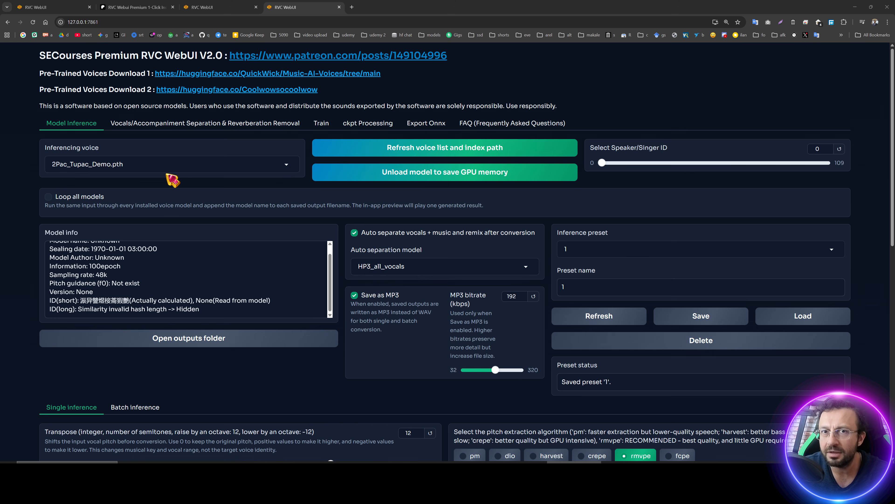
{"action": "scroll", "coordinate": [349, 275], "scroll_direction": "down", "scroll_amount": 6}
{"action": "scroll", "coordinate": [365, 307], "scroll_direction": "up", "scroll_amount": 5}
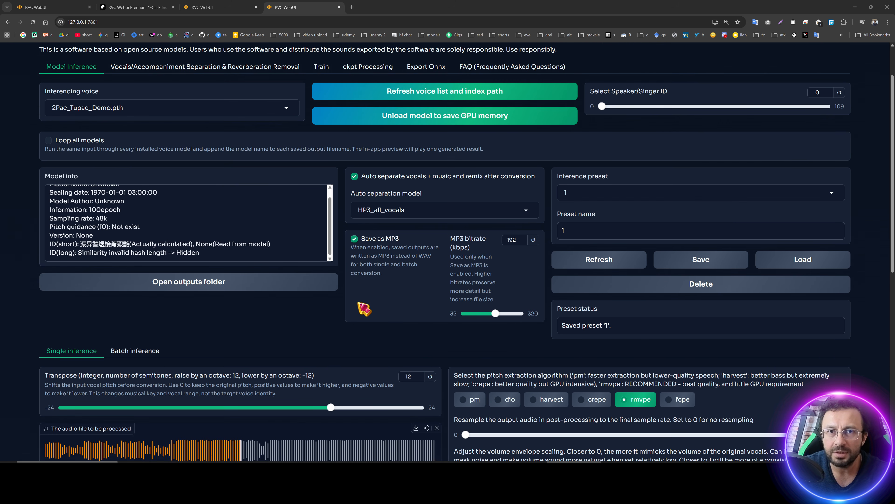
{"action": "scroll", "coordinate": [364, 309], "scroll_direction": "up", "scroll_amount": 2}
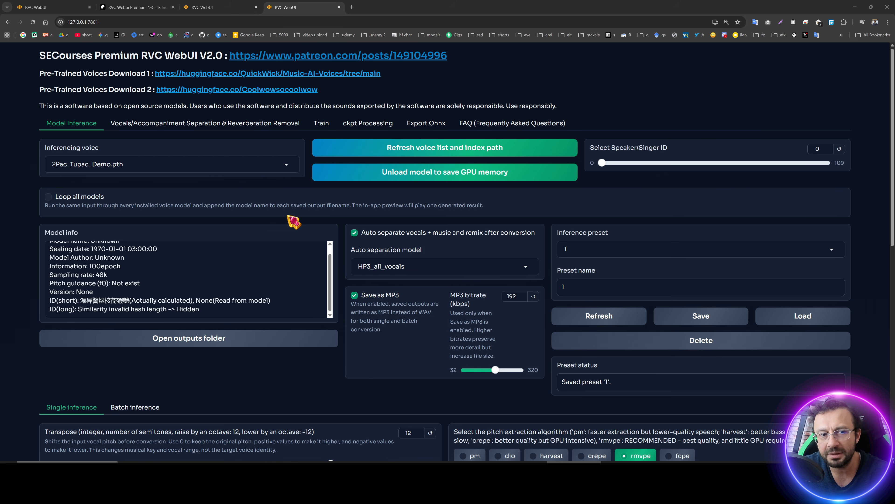
{"action": "scroll", "coordinate": [293, 221], "scroll_direction": "down", "scroll_amount": 7}
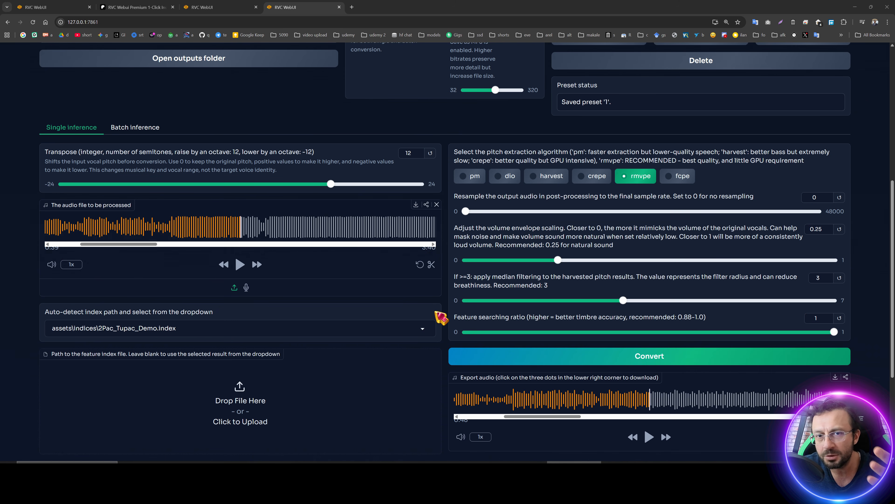
{"action": "scroll", "coordinate": [440, 317], "scroll_direction": "up", "scroll_amount": 7}
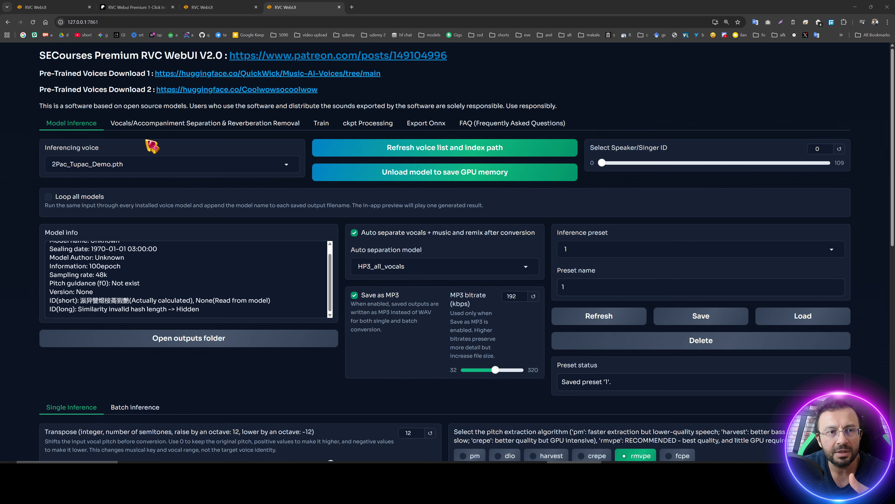
Browse the Vocals/Accompaniment Separation & Reverberation Removal and Train tabs.
{"action": "left_click", "coordinate": [148, 129]}
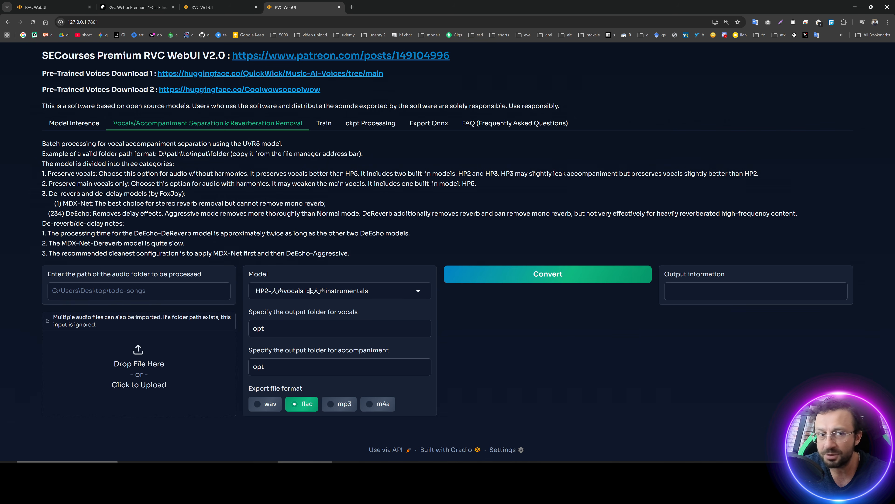
{"action": "left_click", "coordinate": [66, 124]}
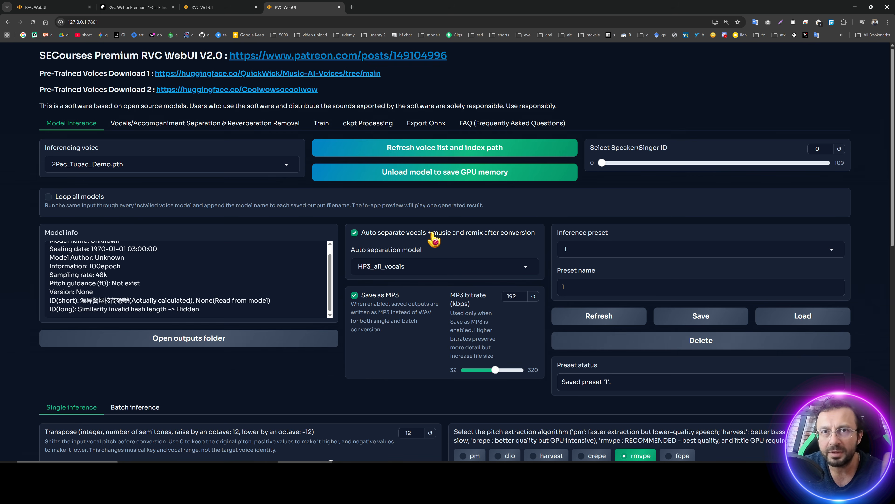
{"action": "left_click", "coordinate": [321, 124]}
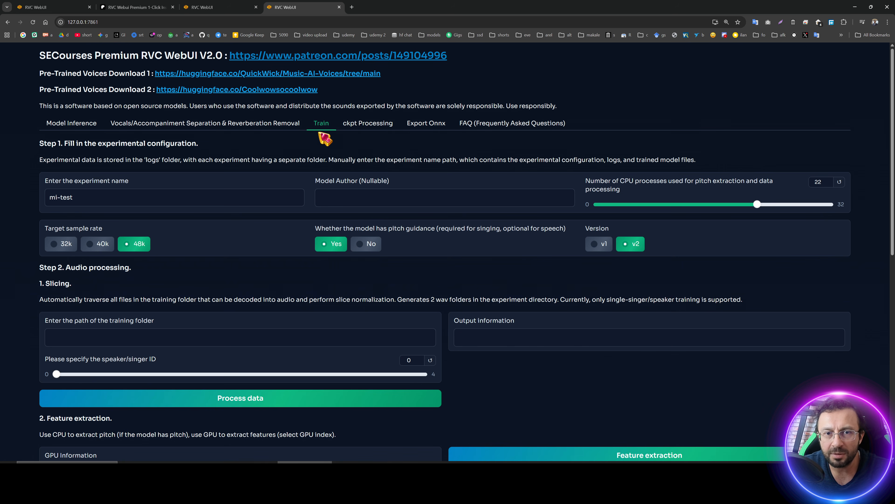
Review the Train tab settings, then browse the ckpt Processing, Export Onnx and FAQ tabs before returning to Model Inference.
{"action": "scroll", "coordinate": [355, 256], "scroll_direction": "down", "scroll_amount": 4}
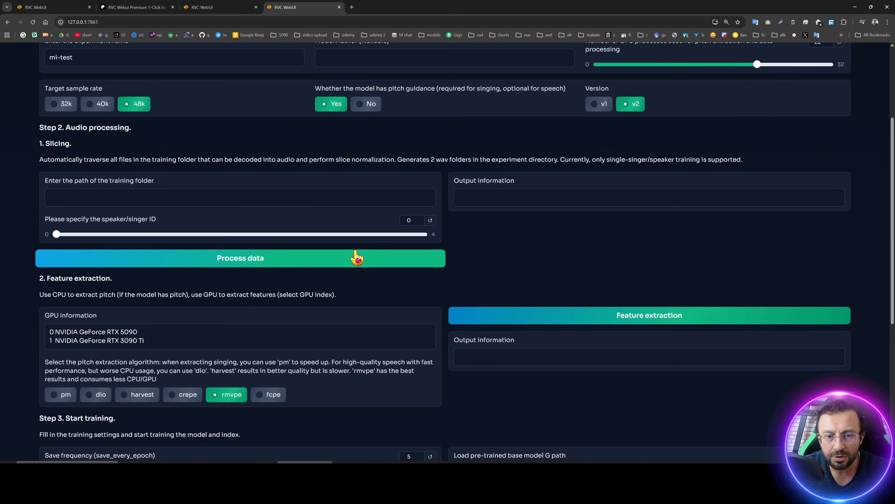
{"action": "scroll", "coordinate": [402, 263], "scroll_direction": "up", "scroll_amount": 4}
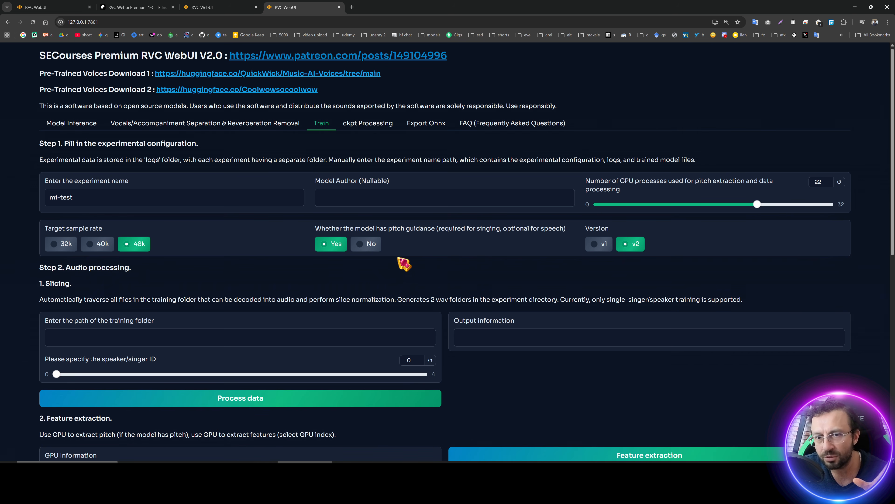
{"action": "scroll", "coordinate": [404, 262], "scroll_direction": "down", "scroll_amount": 9}
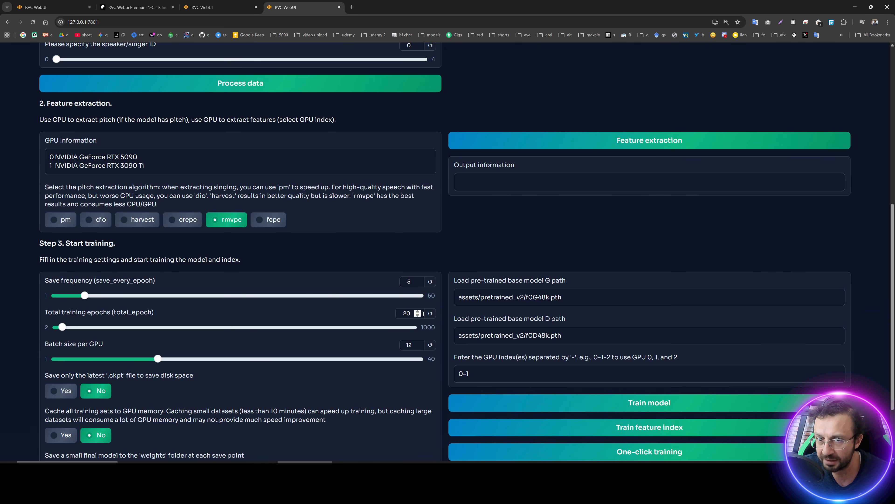
{"action": "scroll", "coordinate": [419, 316], "scroll_direction": "down", "scroll_amount": 3}
{"action": "scroll", "coordinate": [413, 314], "scroll_direction": "up", "scroll_amount": 10}
{"action": "scroll", "coordinate": [411, 307], "scroll_direction": "up", "scroll_amount": 1}
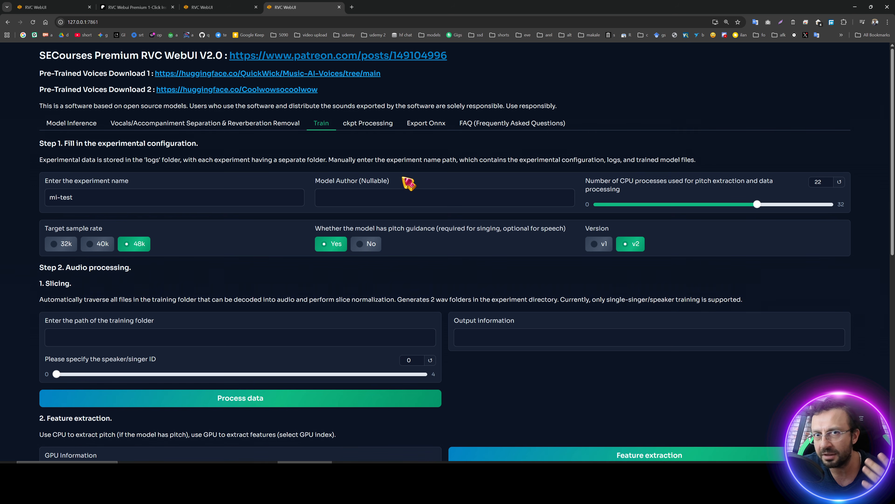
{"action": "left_click", "coordinate": [363, 129]}
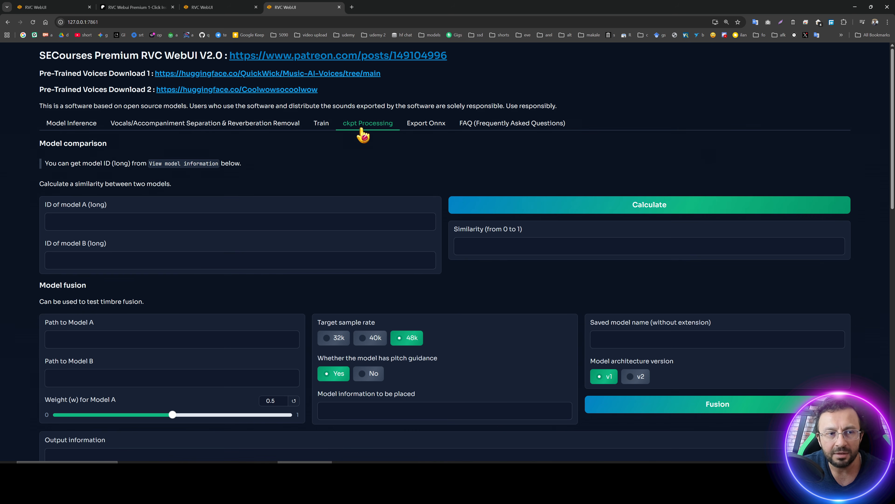
{"action": "left_click", "coordinate": [431, 131]}
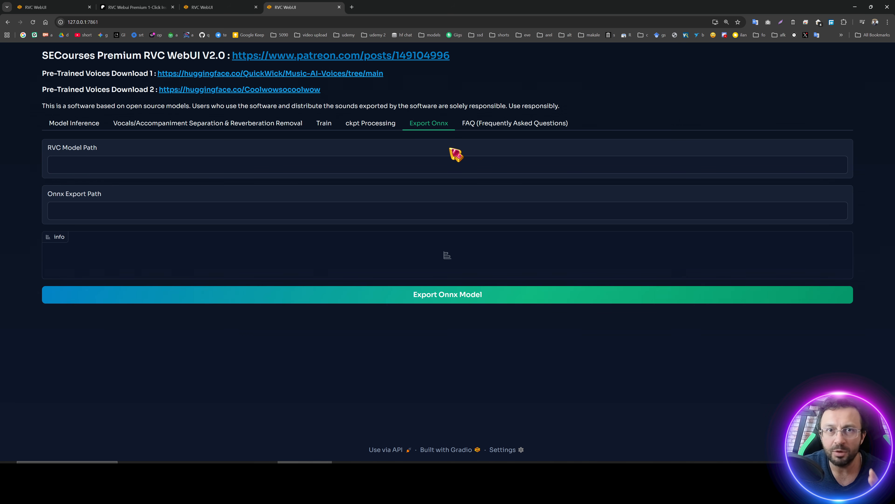
{"action": "left_click", "coordinate": [494, 124]}
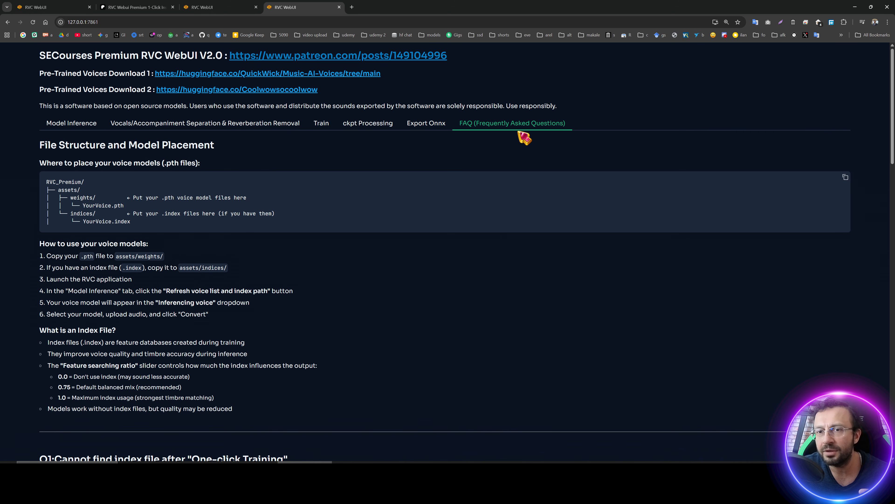
{"action": "left_click", "coordinate": [78, 124]}
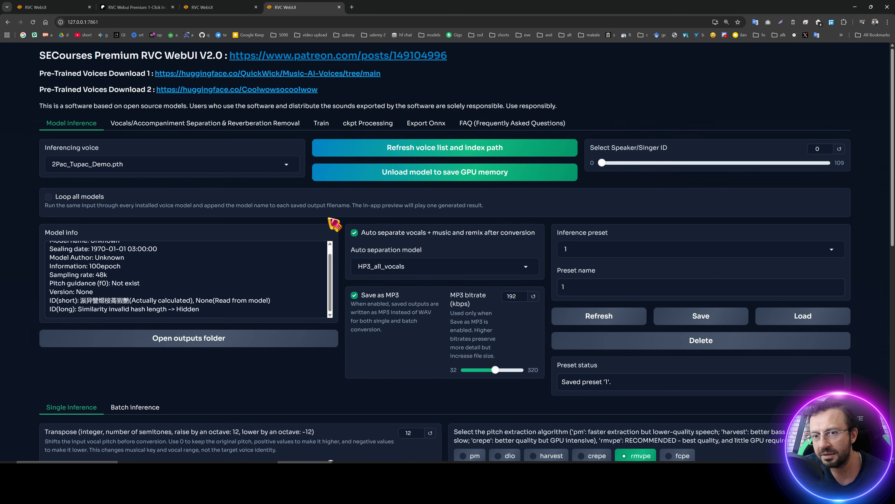
Compare the Single inference and Batch inference sections of the Model Inference tab.
{"action": "scroll", "coordinate": [333, 256], "scroll_direction": "down", "scroll_amount": 9}
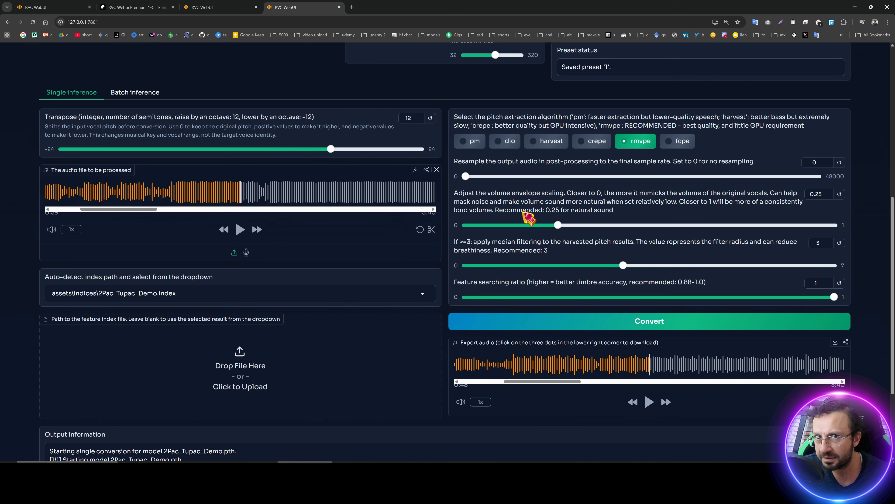
{"action": "scroll", "coordinate": [352, 276], "scroll_direction": "down", "scroll_amount": 4}
{"action": "scroll", "coordinate": [348, 275], "scroll_direction": "up", "scroll_amount": 8}
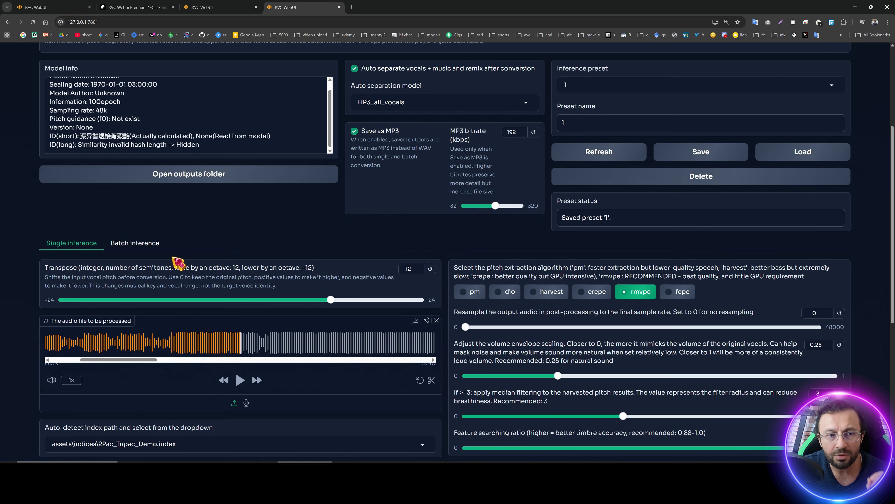
{"action": "left_click", "coordinate": [147, 246]}
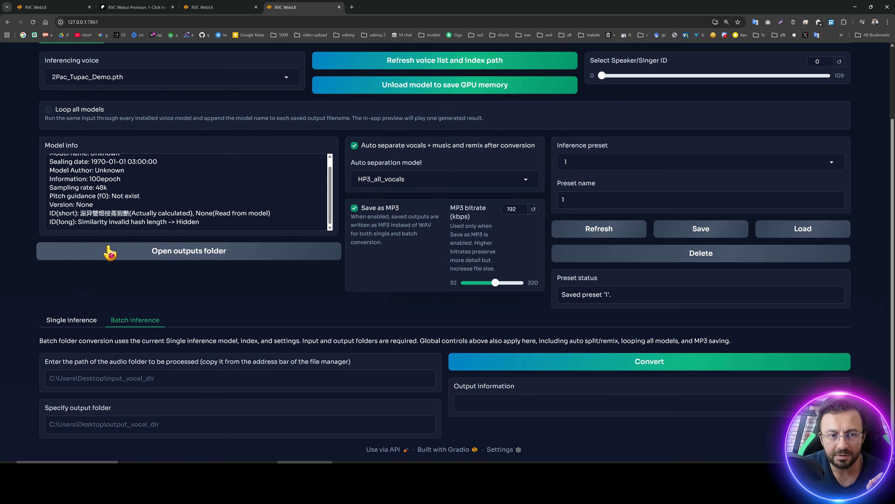
{"action": "left_click", "coordinate": [72, 320]}
Copy the batch_test folder path from the file explorer and paste it as the batch input audio folder.
{"action": "scroll", "coordinate": [213, 328], "scroll_direction": "down", "scroll_amount": 6}
{"action": "left_click", "coordinate": [425, 468]}
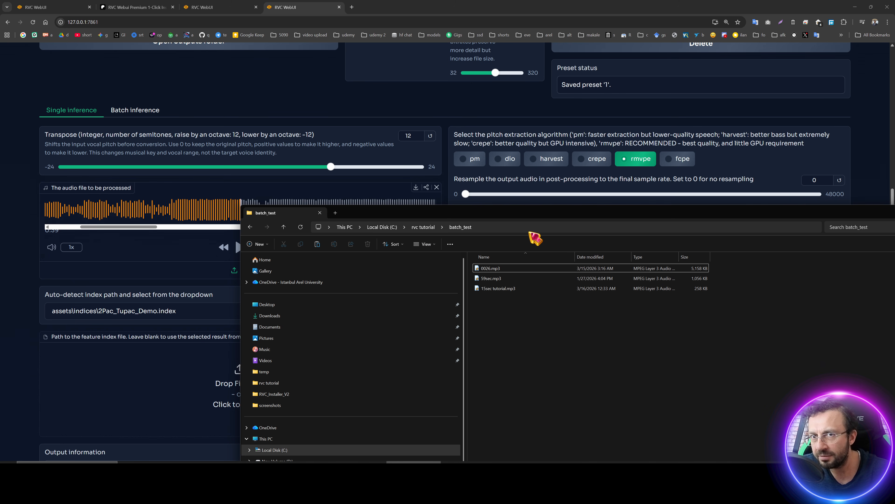
{"action": "left_click", "coordinate": [514, 228]}
{"action": "key", "text": "ctrl+c"}
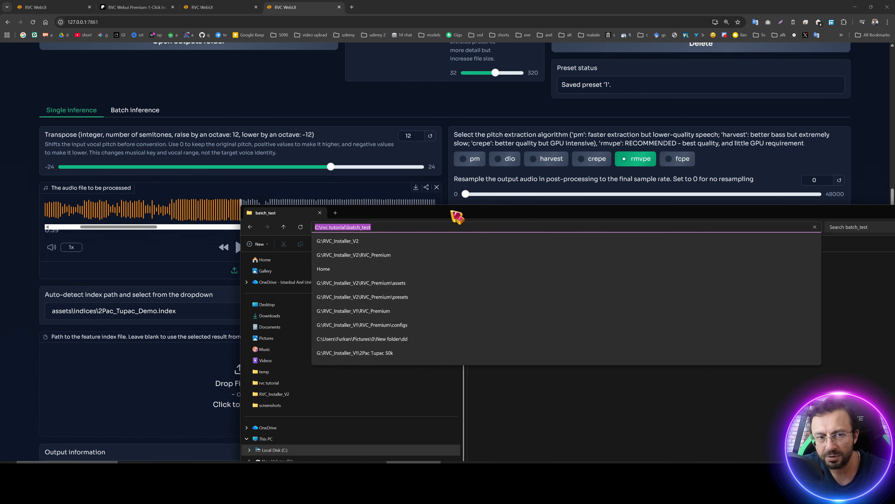
{"action": "left_click", "coordinate": [155, 110]}
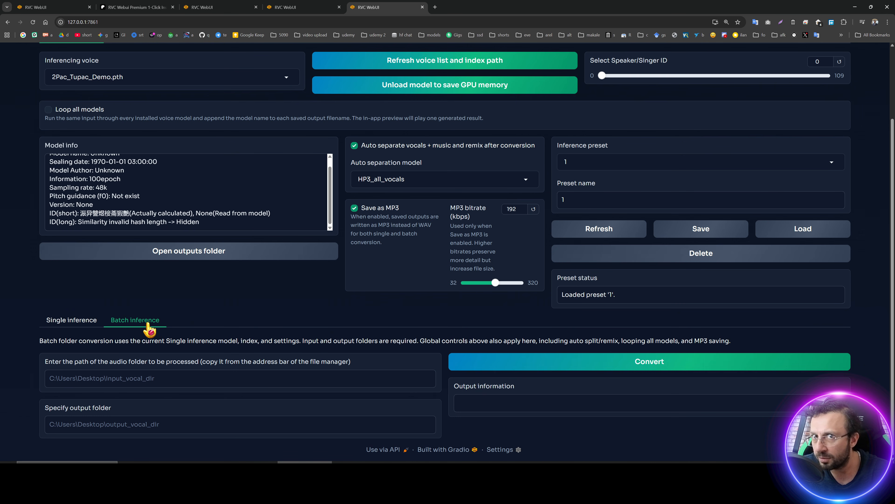
{"action": "key", "text": "ctrl+v"}
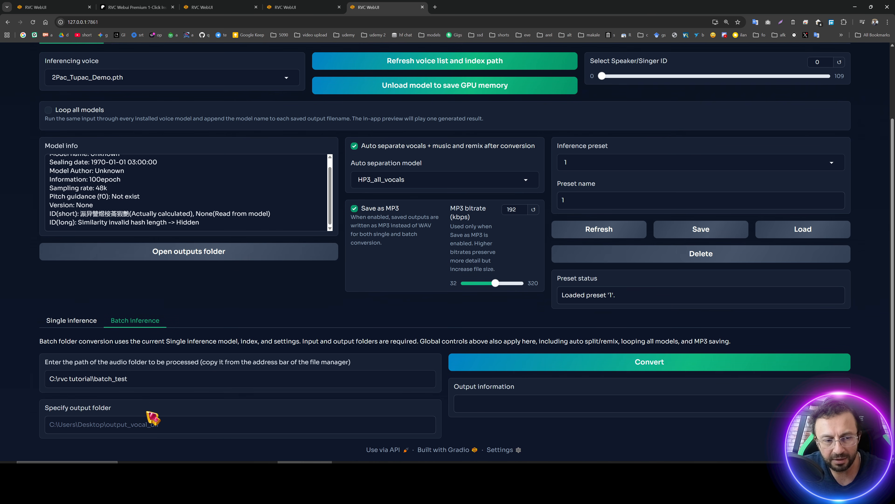
Set the output folder to C:\rvc tutorial\batch_test\results and start the batch conversion.
{"action": "key", "text": "ctrl+v"}
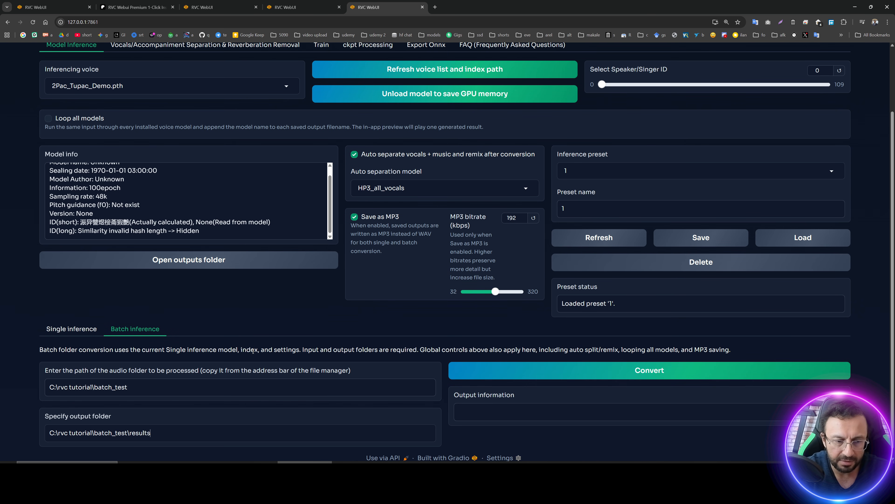
{"action": "left_click", "coordinate": [521, 363]}
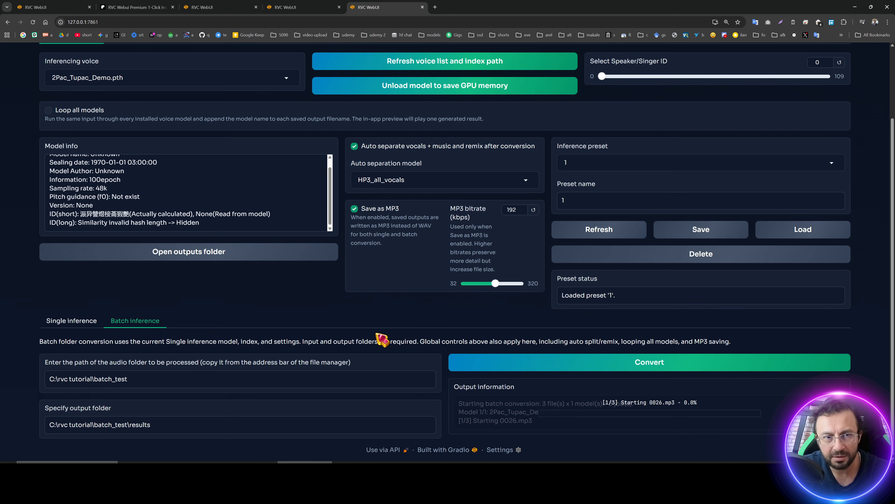
Monitor the batch conversion progress in the console window and the output information box.
{"action": "scroll", "coordinate": [382, 339], "scroll_direction": "up", "scroll_amount": 3}
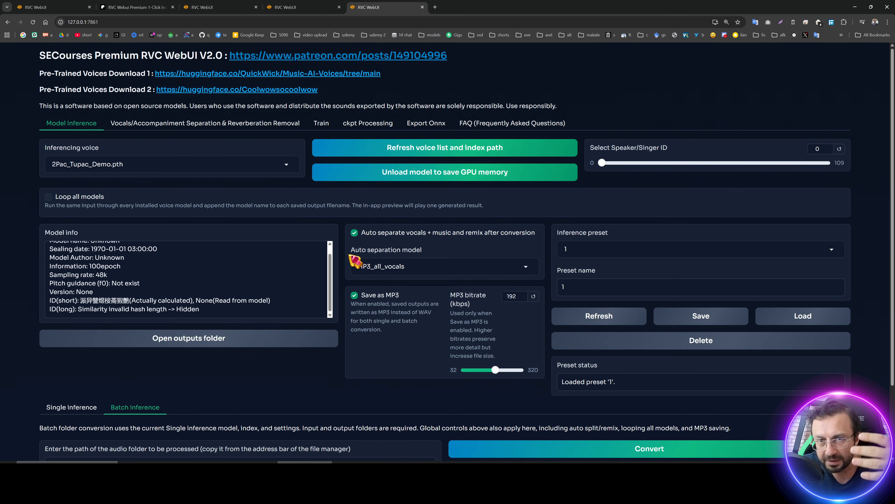
{"action": "scroll", "coordinate": [355, 260], "scroll_direction": "down", "scroll_amount": 3}
{"action": "left_click", "coordinate": [102, 325]}
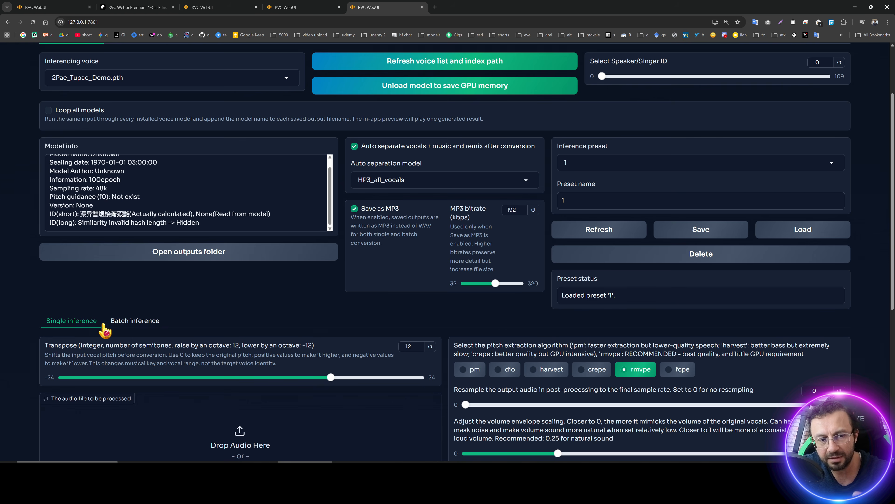
{"action": "left_click", "coordinate": [123, 321]}
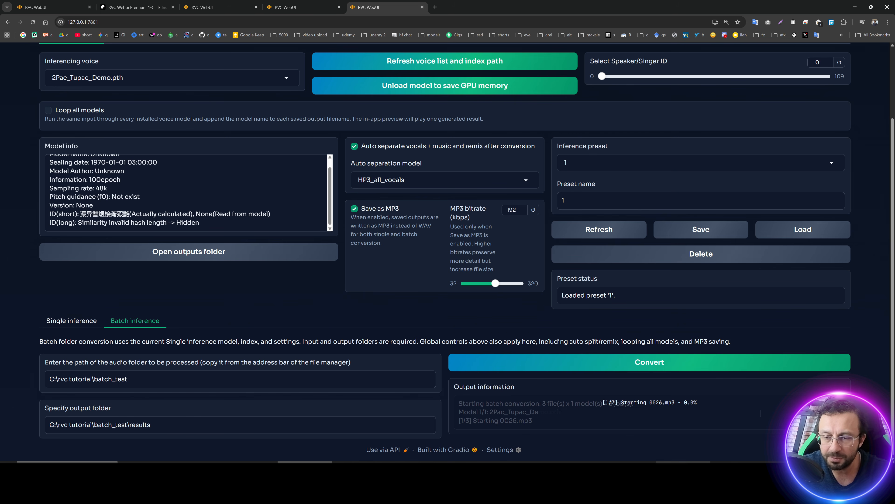
{"action": "left_click", "coordinate": [730, 468]}
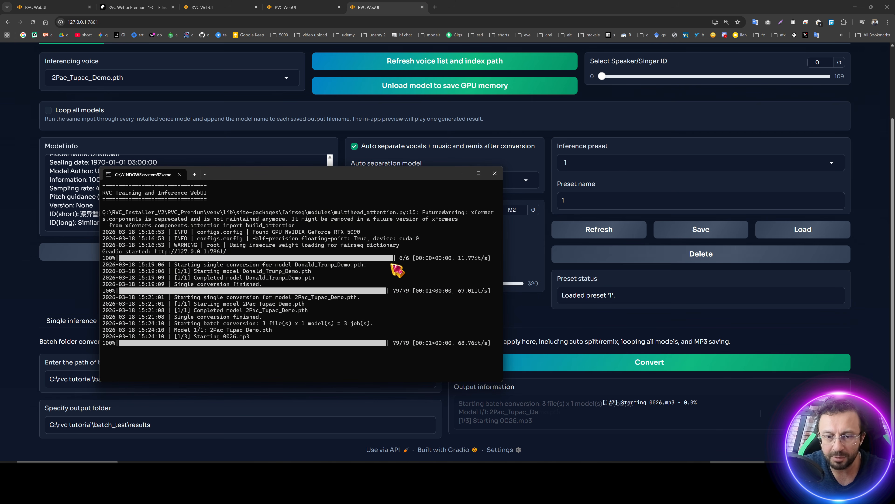
{"action": "left_click_drag", "start_coordinate": [312, 174], "coordinate": [323, 105]}
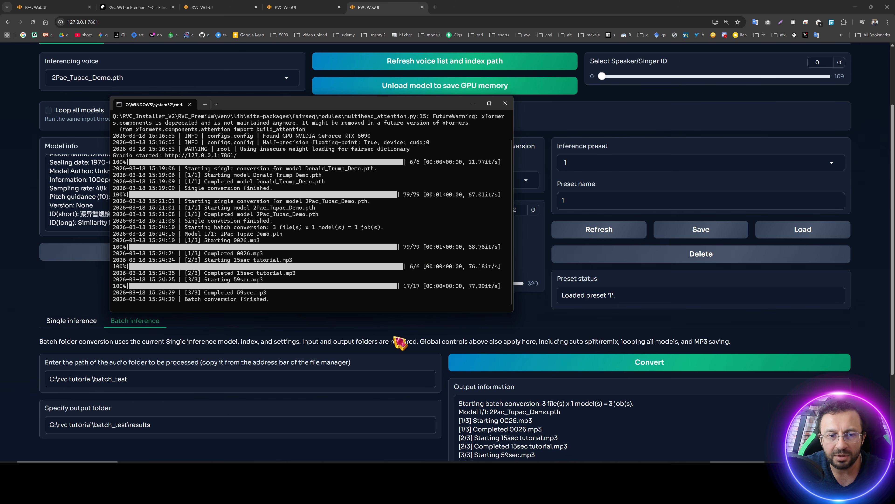
{"action": "scroll", "coordinate": [456, 371], "scroll_direction": "down", "scroll_amount": 2}
{"action": "scroll", "coordinate": [563, 386], "scroll_direction": "down", "scroll_amount": 2}
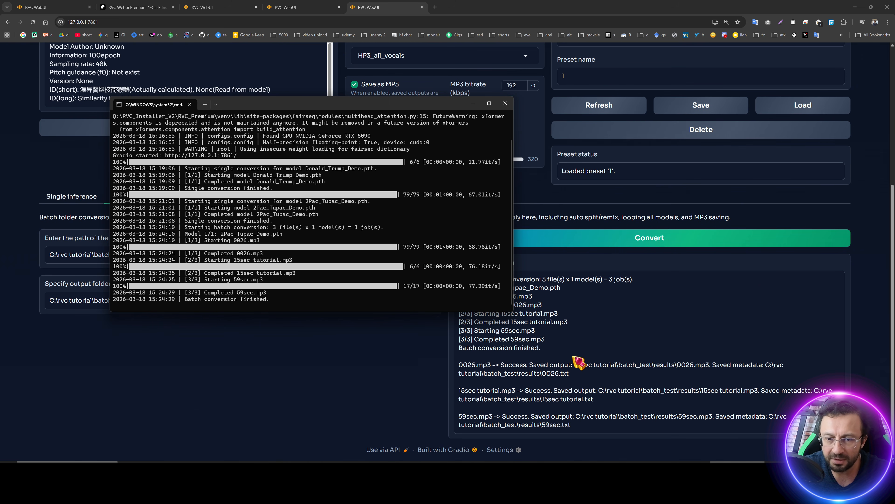
Open the batch results folder and play the converted 15sec tutorial.mp3 file.
{"action": "left_click", "coordinate": [483, 471]}
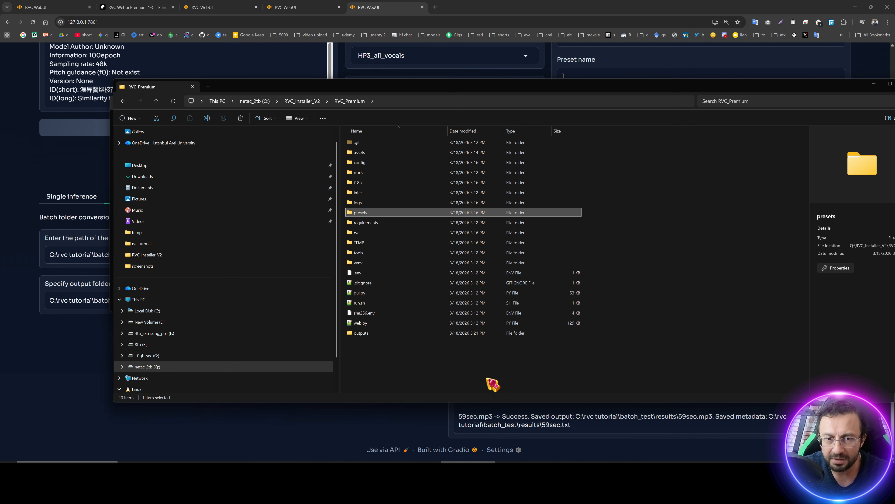
{"action": "left_click", "coordinate": [481, 471]}
{"action": "left_click", "coordinate": [428, 471]}
{"action": "double_click", "coordinate": [493, 268]}
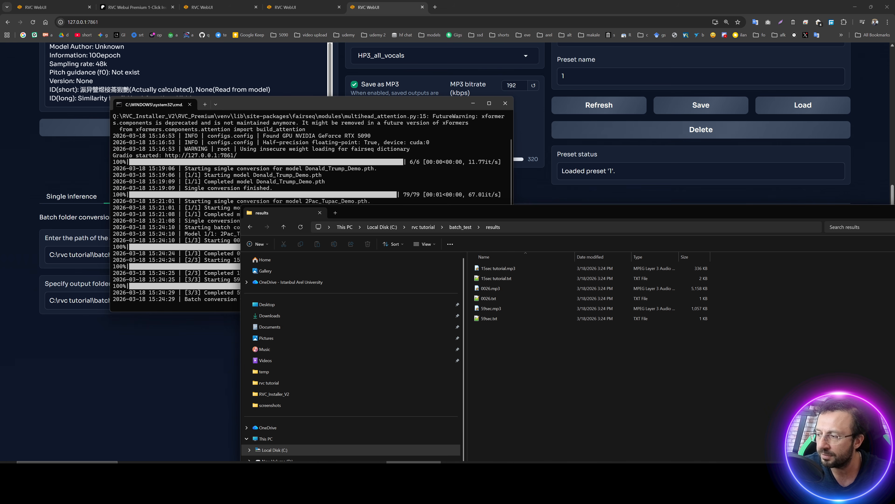
{"action": "double_click", "coordinate": [508, 269]}
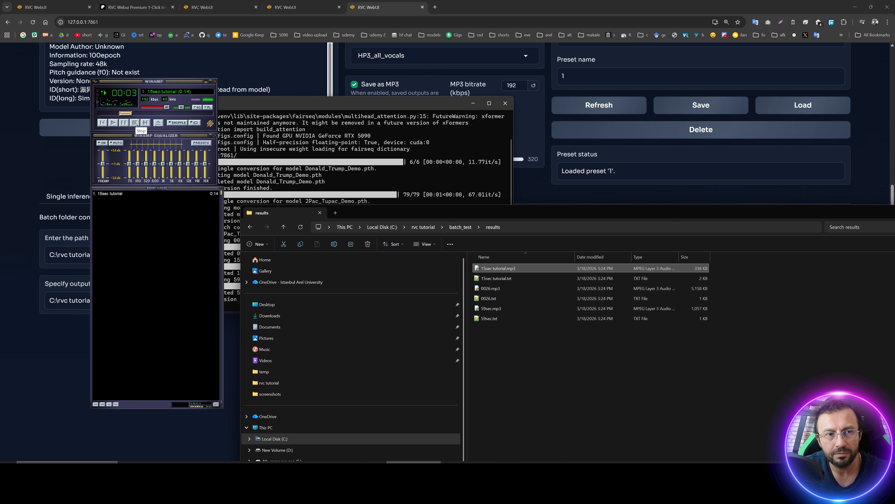
Play the converted 0026.mp3 and 59sec.mp3 files, then stop playback.
{"action": "double_click", "coordinate": [491, 288]}
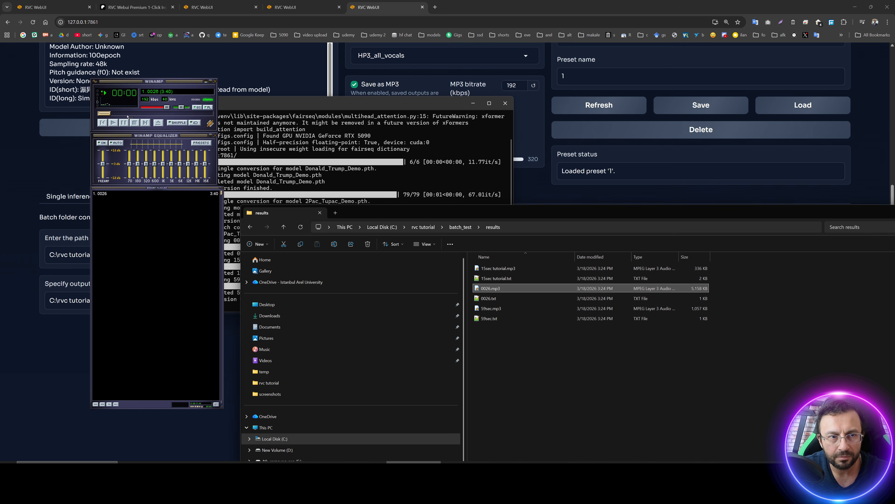
{"action": "left_click", "coordinate": [137, 114]}
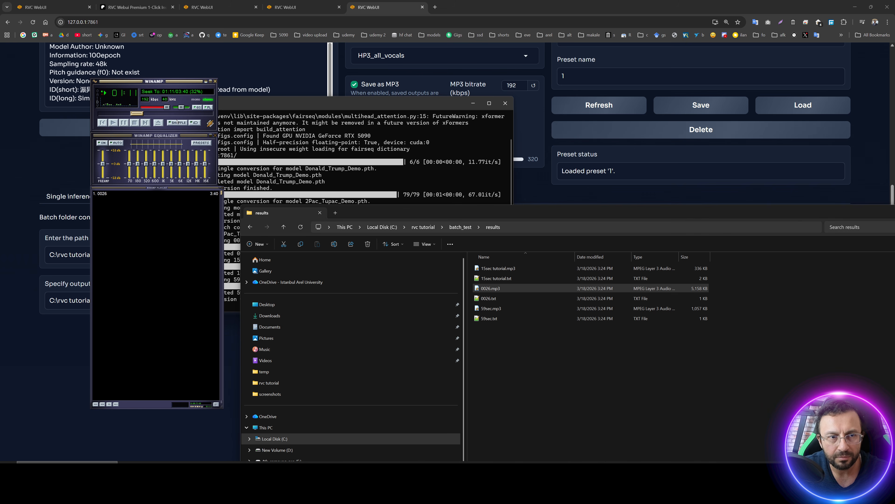
{"action": "left_click", "coordinate": [136, 123]}
{"action": "double_click", "coordinate": [490, 309]}
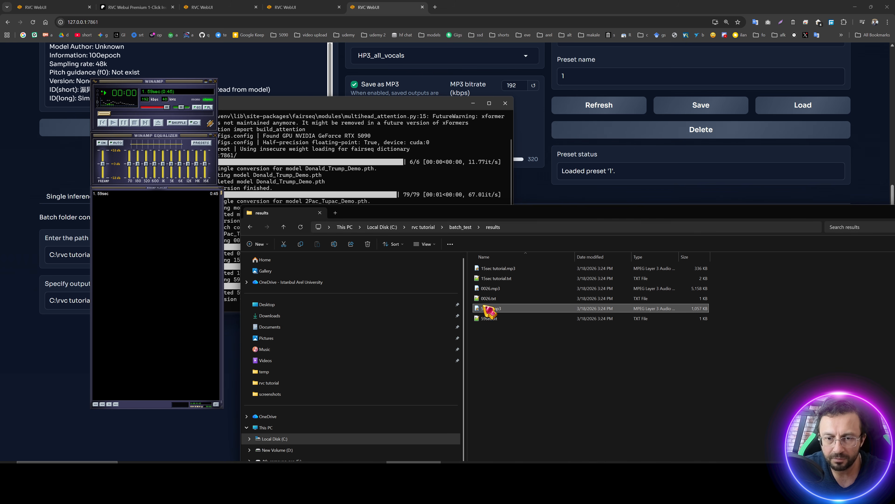
{"action": "left_click", "coordinate": [139, 113]}
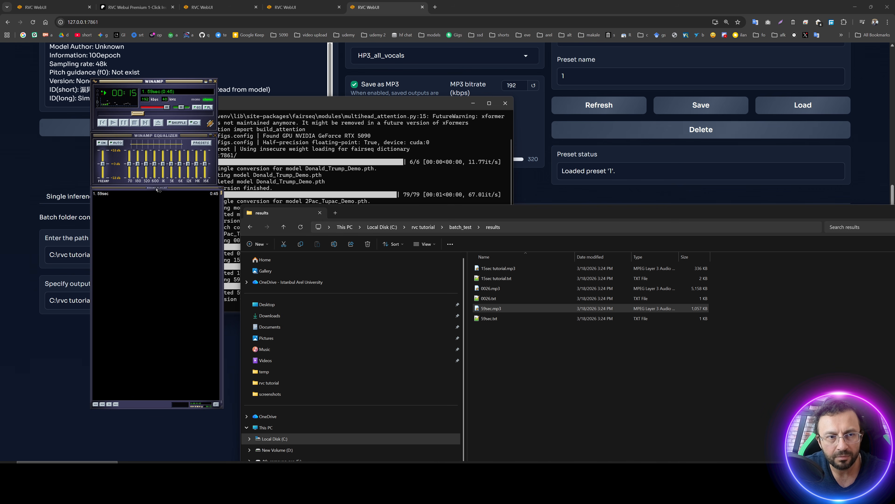
{"action": "left_click", "coordinate": [134, 123]}
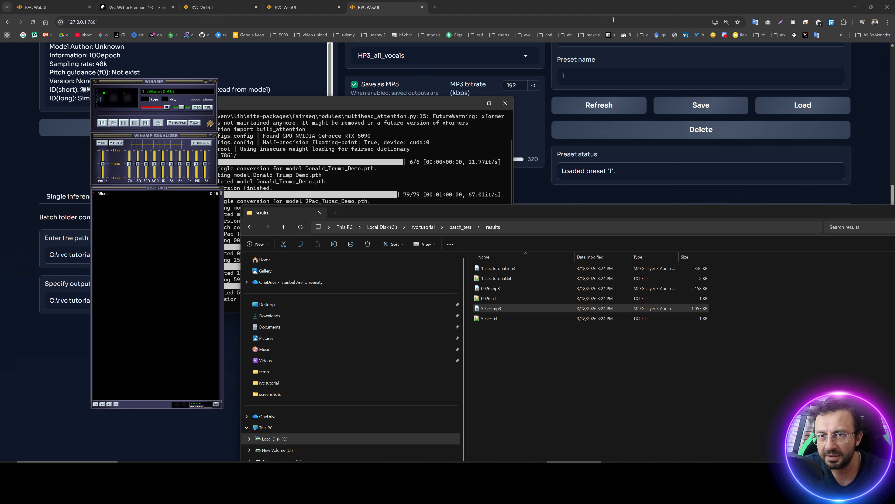
Return to the web UI and open the outputs folder.
{"action": "key", "text": "alt+Tab"}
{"action": "scroll", "coordinate": [337, 241], "scroll_direction": "up", "scroll_amount": 5}
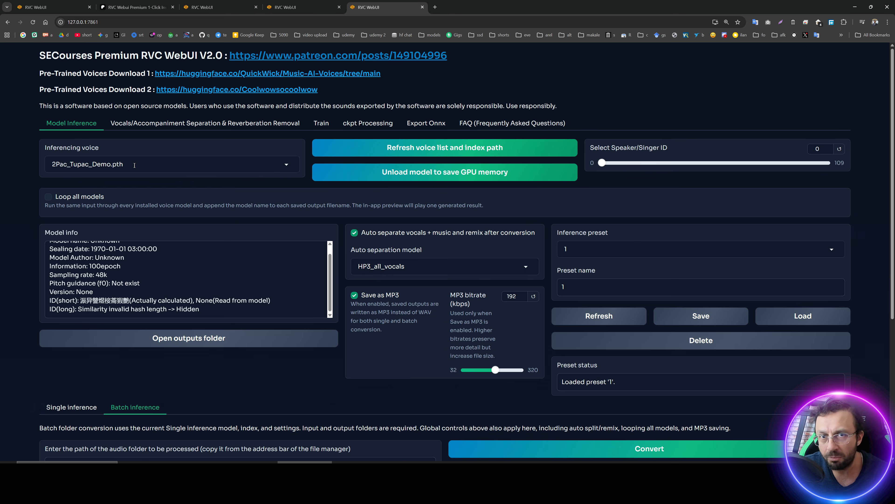
{"action": "scroll", "coordinate": [247, 303], "scroll_direction": "down", "scroll_amount": 5}
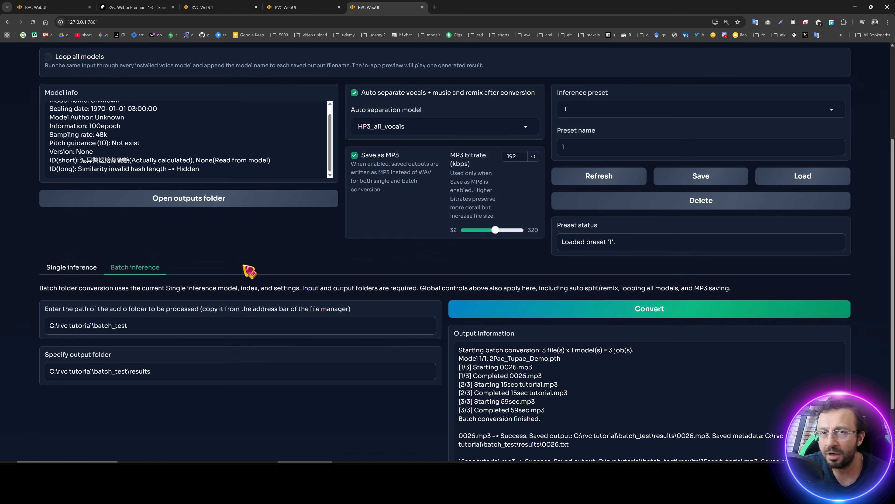
{"action": "scroll", "coordinate": [250, 268], "scroll_direction": "up", "scroll_amount": 2}
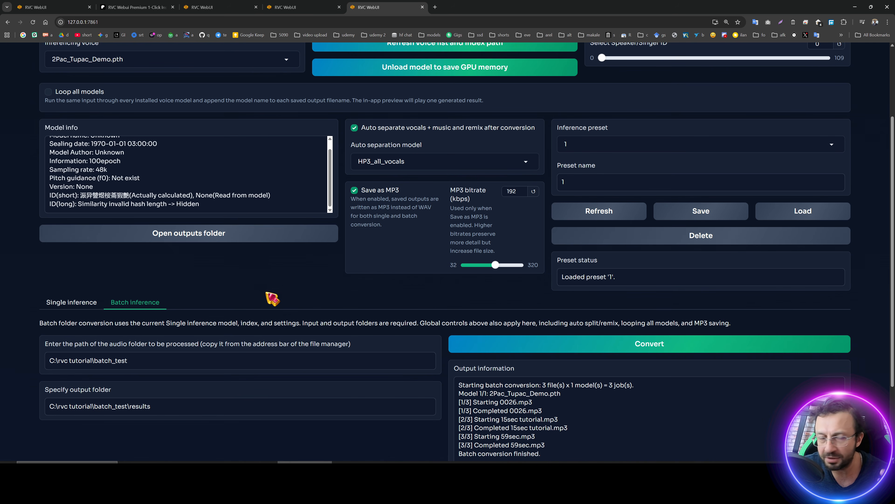
{"action": "left_click", "coordinate": [208, 240]}
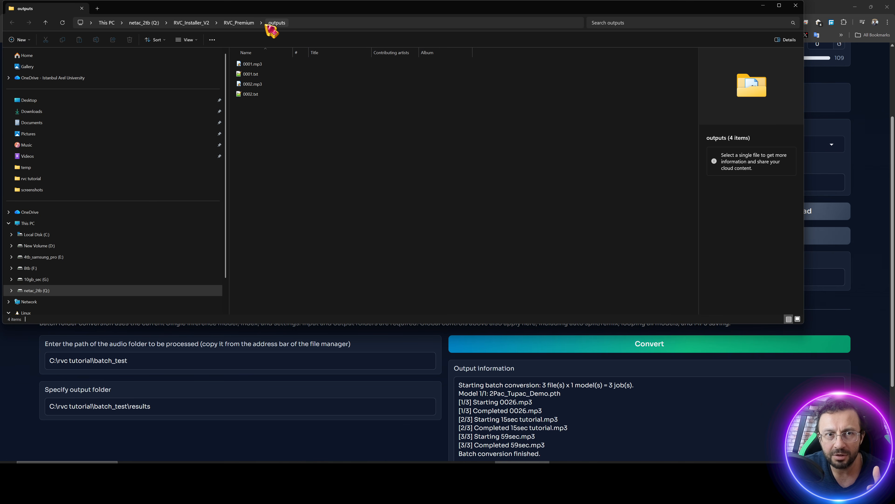
Open the 0001.txt file in the batch outputs folder.
{"action": "left_click_drag", "start_coordinate": [273, 7], "coordinate": [385, 103]}
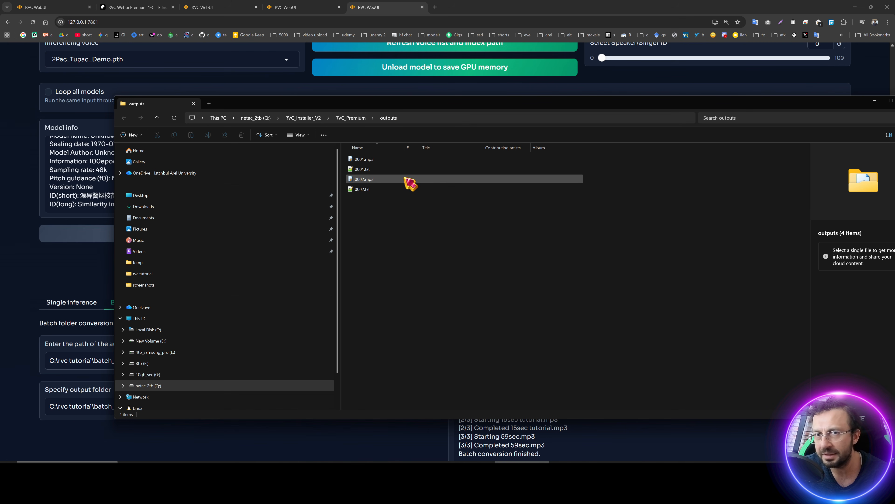
{"action": "double_click", "coordinate": [365, 169]}
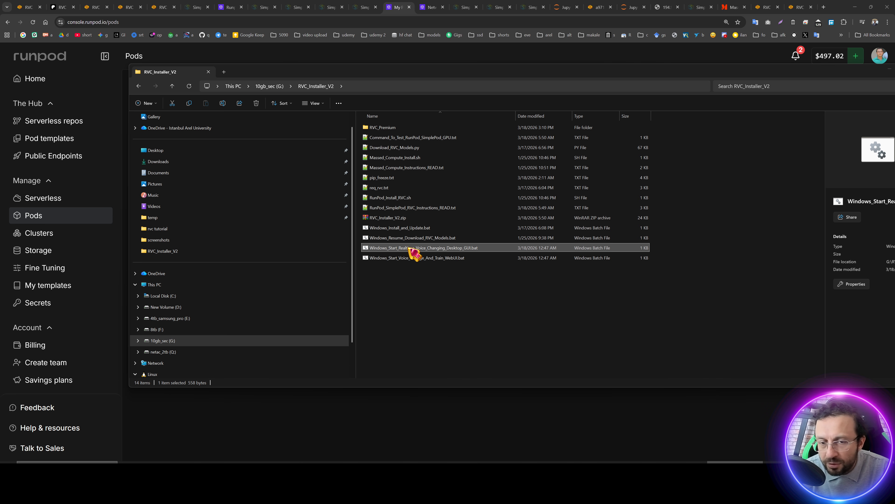
Launch Windows_Start_Realtime_Voice_Changing_Desktop_GUI.bat and arrange its console and GUI windows.
{"action": "double_click", "coordinate": [411, 249]}
{"action": "left_click_drag", "start_coordinate": [275, 40], "coordinate": [482, 169]}
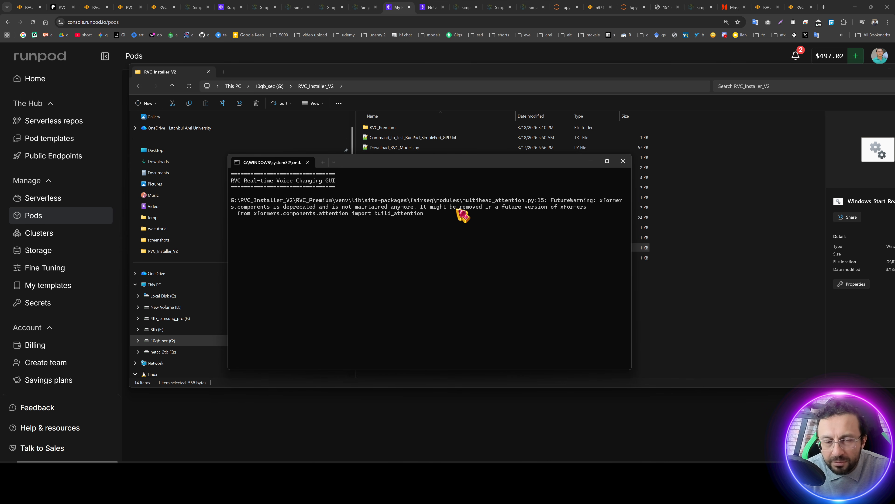
{"action": "left_click_drag", "start_coordinate": [415, 159], "coordinate": [574, 159]}
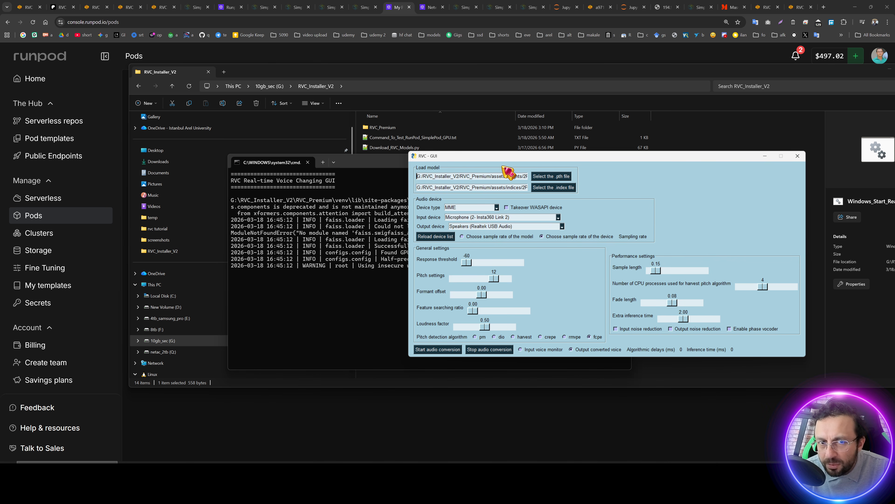
Load 2Pac_Tupac_Demo.pth from the assets weights folder as the real-time model file.
{"action": "left_click", "coordinate": [545, 177]}
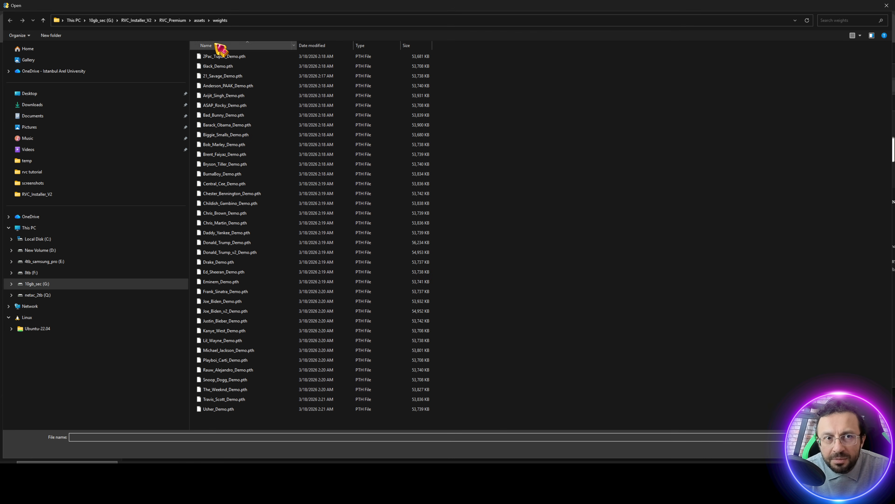
{"action": "left_click", "coordinate": [249, 20]}
{"action": "left_click", "coordinate": [137, 20]}
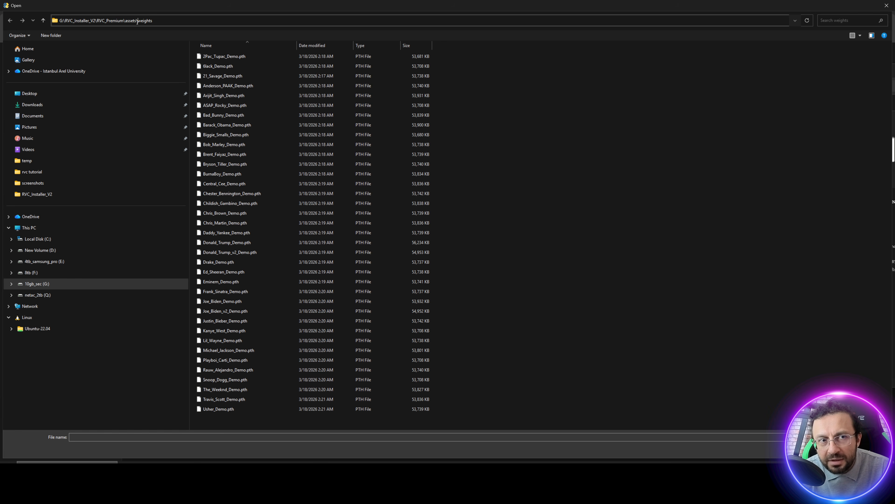
{"action": "left_click", "coordinate": [516, 122]}
{"action": "left_click", "coordinate": [210, 58]}
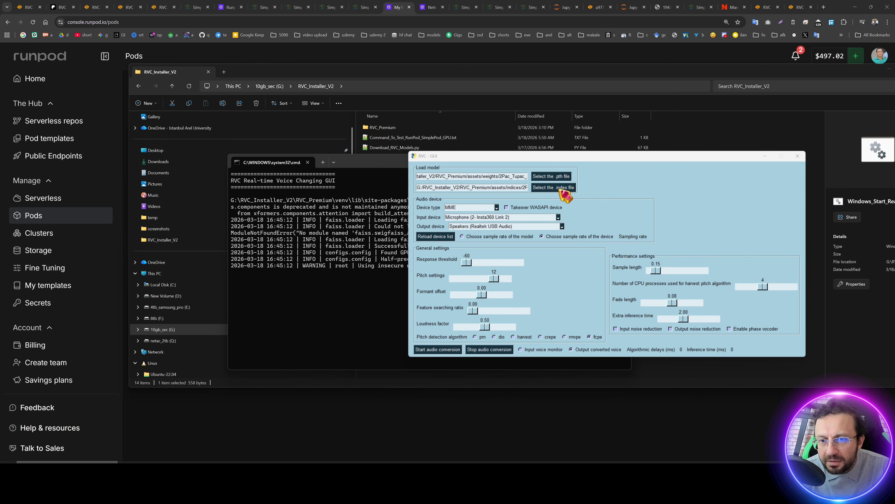
Load 2Pac_Tupac_Demo.index from the assets indices folder as the index file.
{"action": "left_click", "coordinate": [561, 188]}
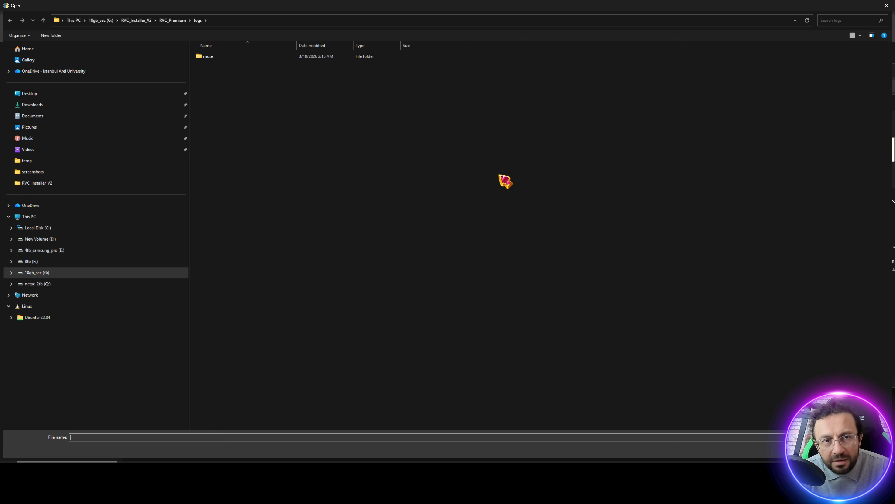
{"action": "left_click", "coordinate": [174, 22]}
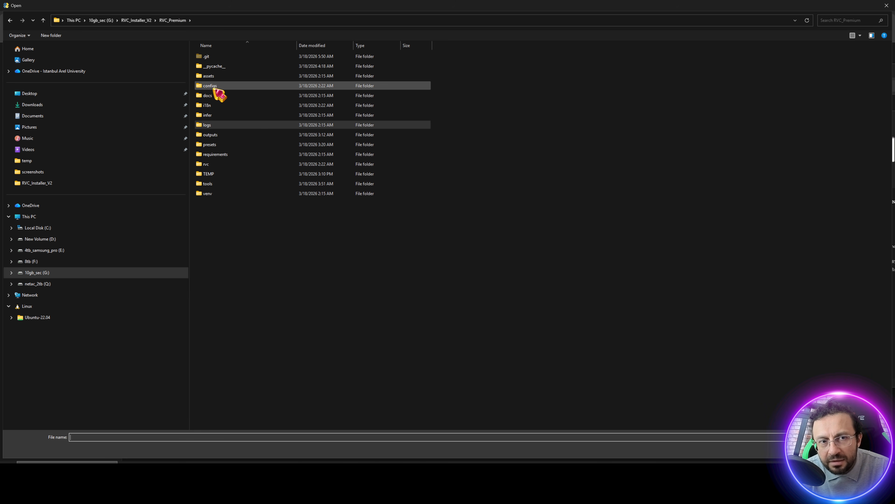
{"action": "double_click", "coordinate": [216, 76]}
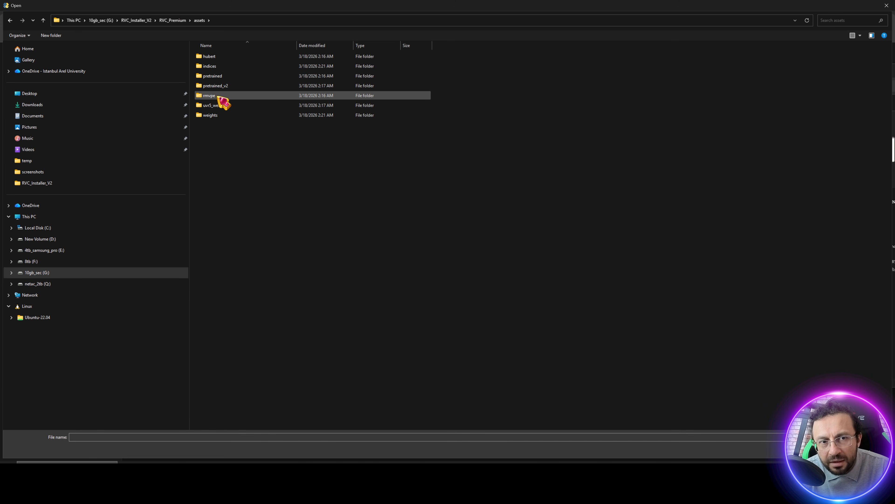
{"action": "double_click", "coordinate": [215, 67]}
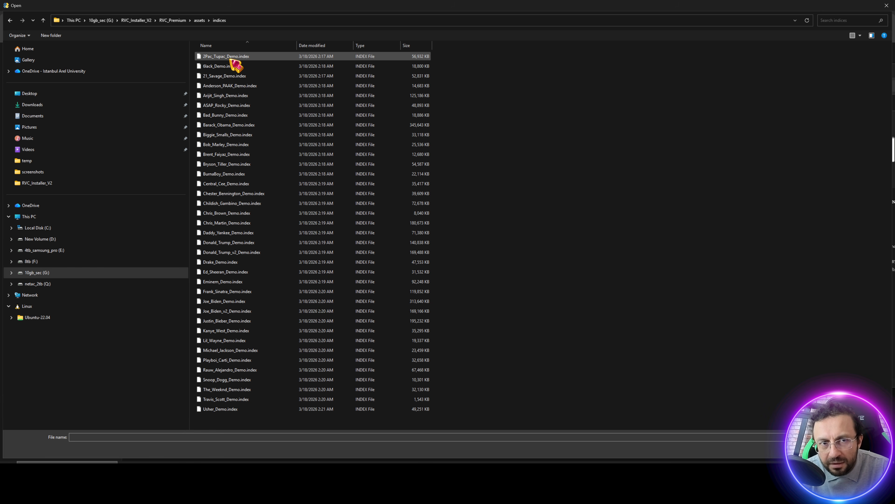
{"action": "double_click", "coordinate": [231, 57]}
Review the available input and output audio device lists without changing them.
{"action": "left_click_drag", "start_coordinate": [479, 177], "coordinate": [718, 199]}
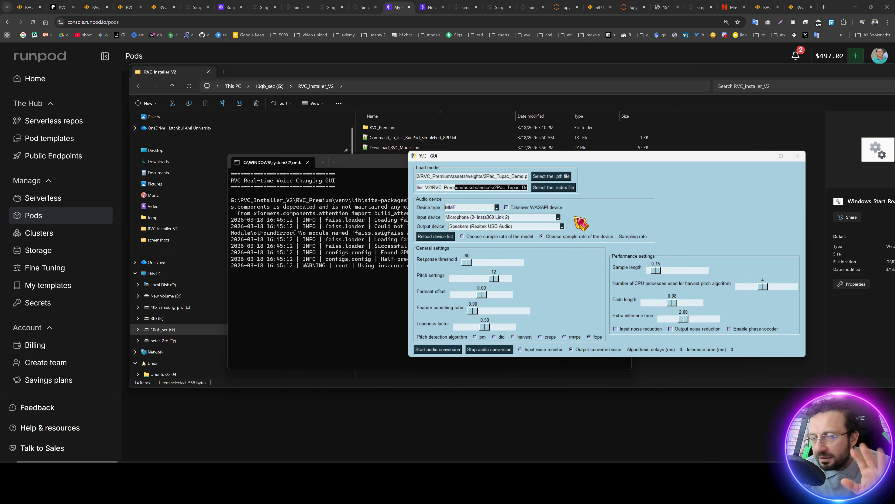
{"action": "left_click", "coordinate": [559, 216]}
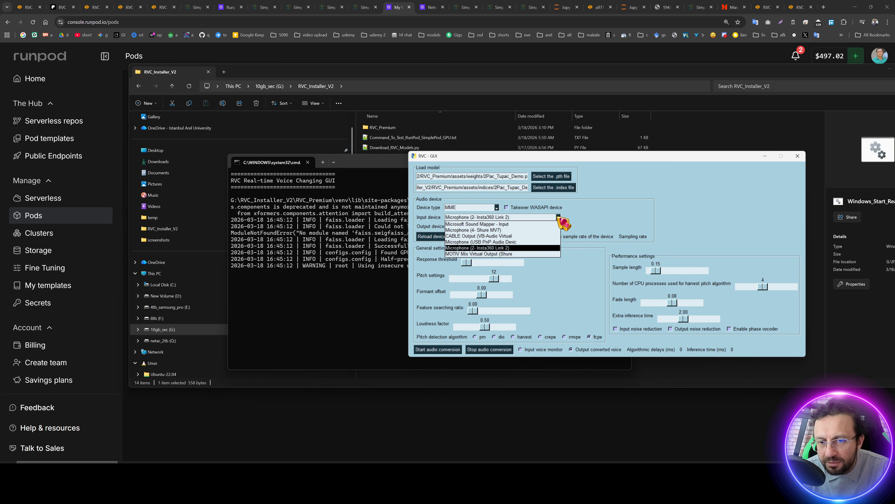
{"action": "left_click", "coordinate": [559, 216]}
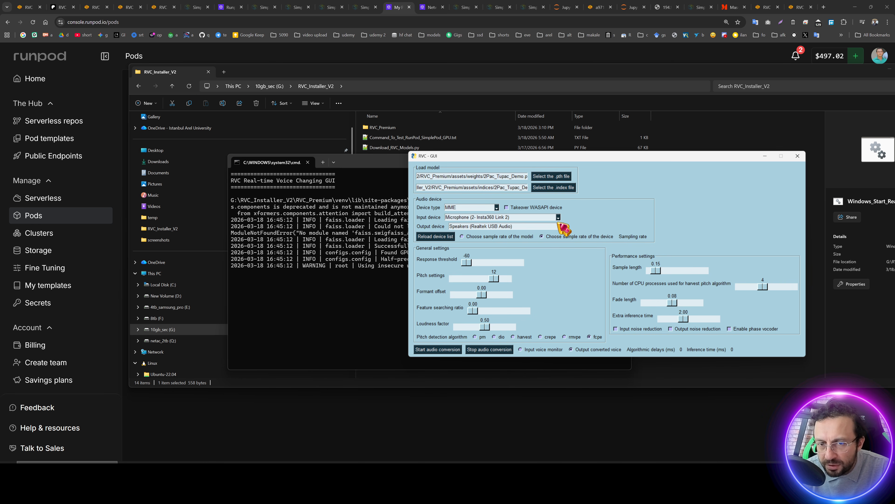
{"action": "left_click", "coordinate": [562, 226]}
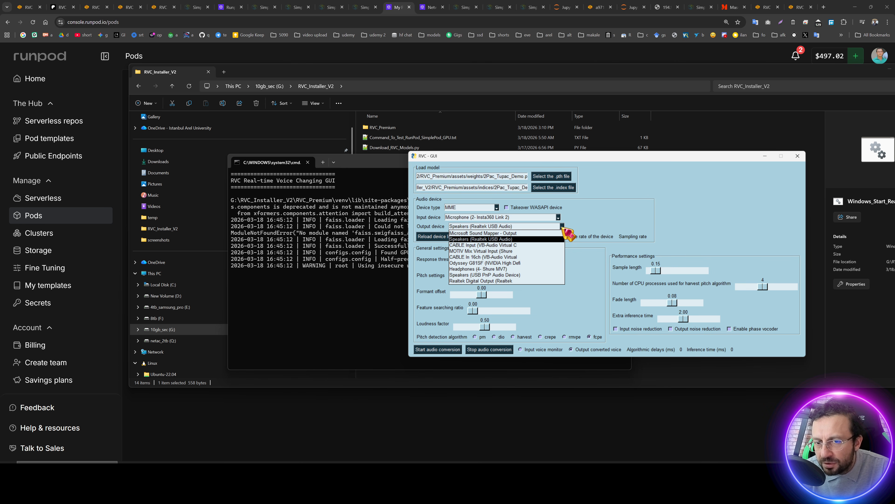
{"action": "left_click", "coordinate": [563, 227]}
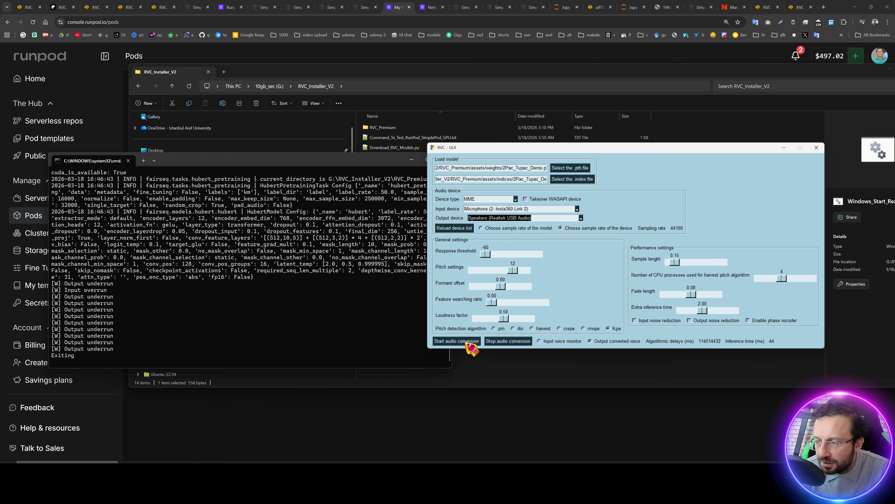
Start and stop real-time audio conversion, then close the GUI and dismiss its error dialog.
{"action": "left_click", "coordinate": [467, 342]}
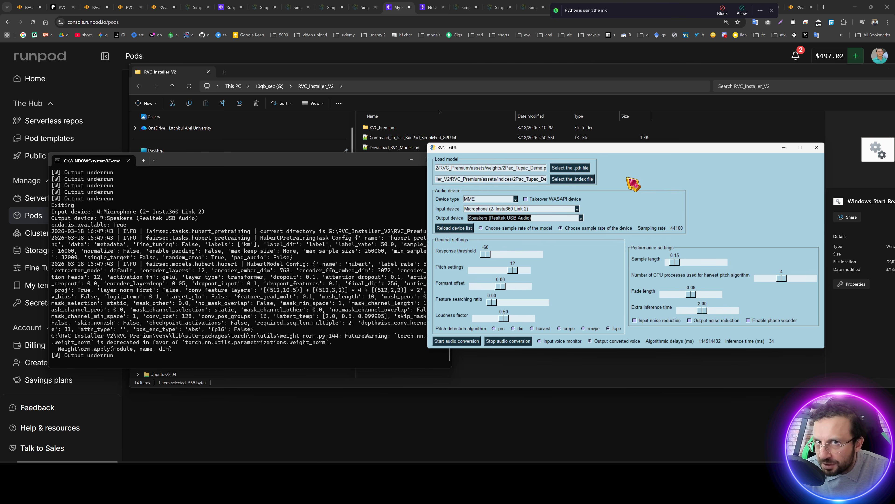
{"action": "left_click", "coordinate": [508, 342]}
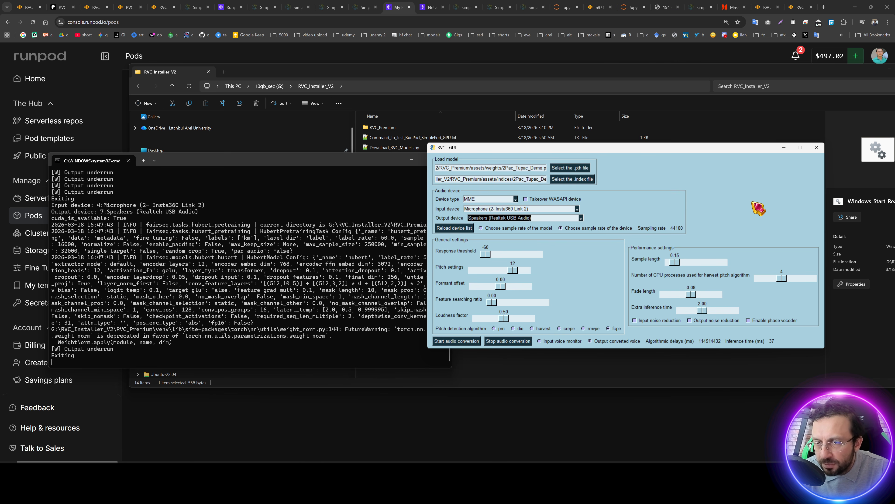
{"action": "left_click", "coordinate": [821, 151]}
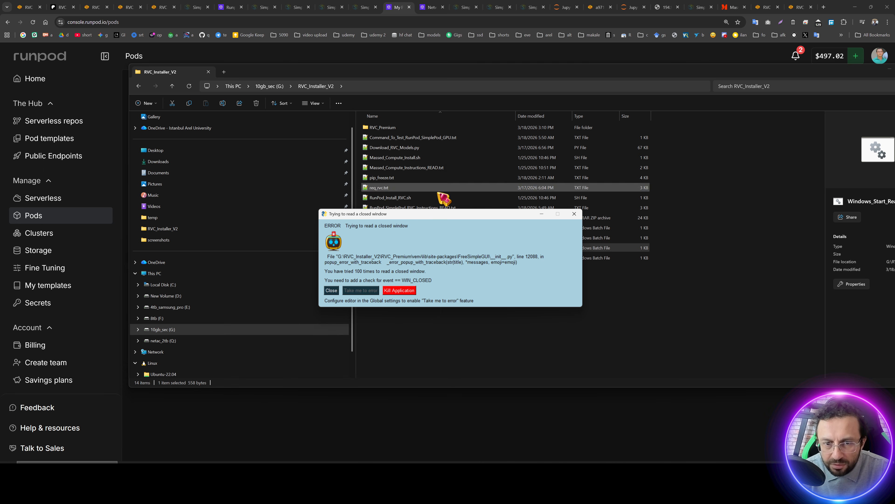
{"action": "left_click", "coordinate": [403, 291]}
{"action": "left_click", "coordinate": [496, 323]}
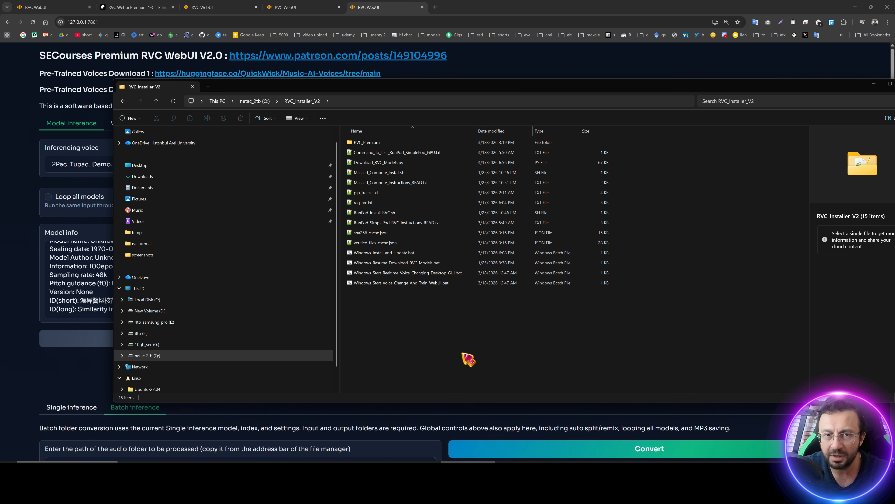
Open RunPod_SimplePod_RVC_Instructions_READ.txt and highlight the RunPod and SimplePod registration links.
{"action": "left_click", "coordinate": [394, 224]}
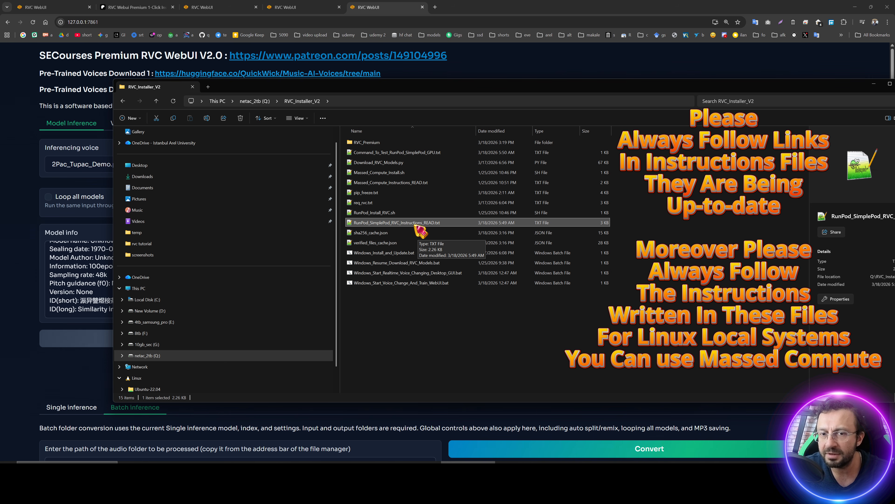
{"action": "left_click", "coordinate": [416, 222]}
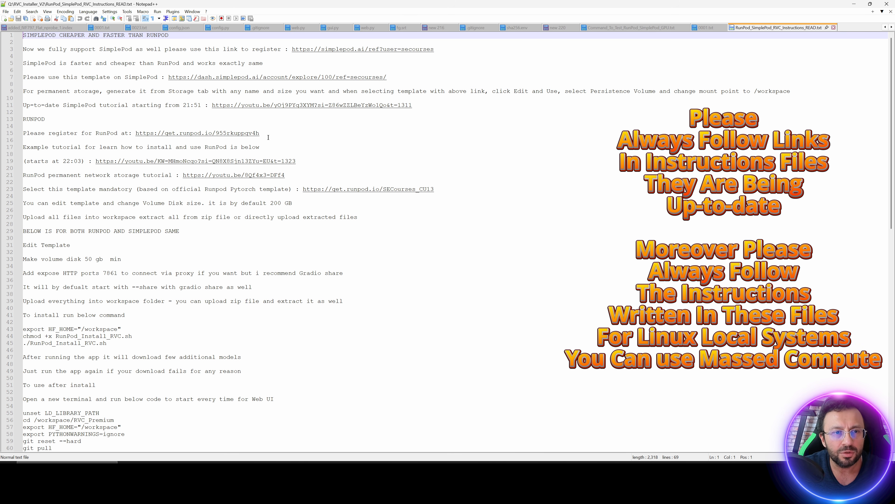
{"action": "left_click_drag", "start_coordinate": [270, 133], "coordinate": [134, 131]}
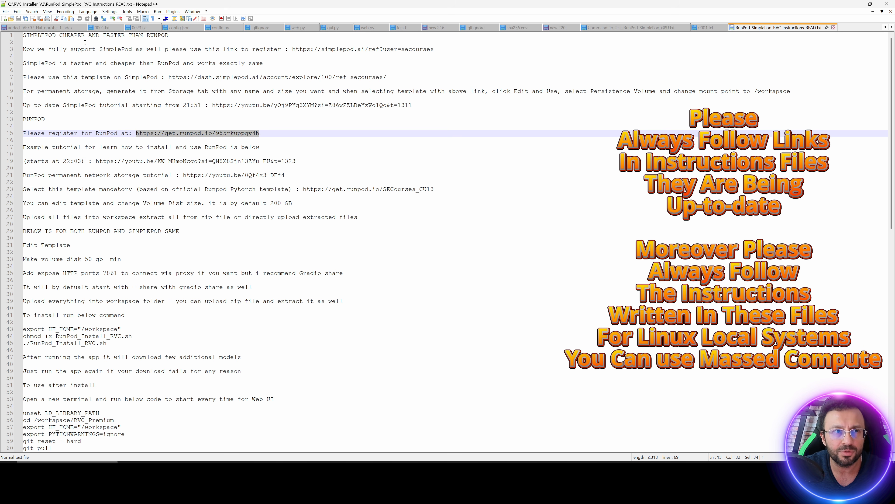
{"action": "left_click_drag", "start_coordinate": [445, 47], "coordinate": [292, 51]}
Open the SimplePod registration link and go to the SimplePod dashboard.
{"action": "left_click", "coordinate": [361, 77]}
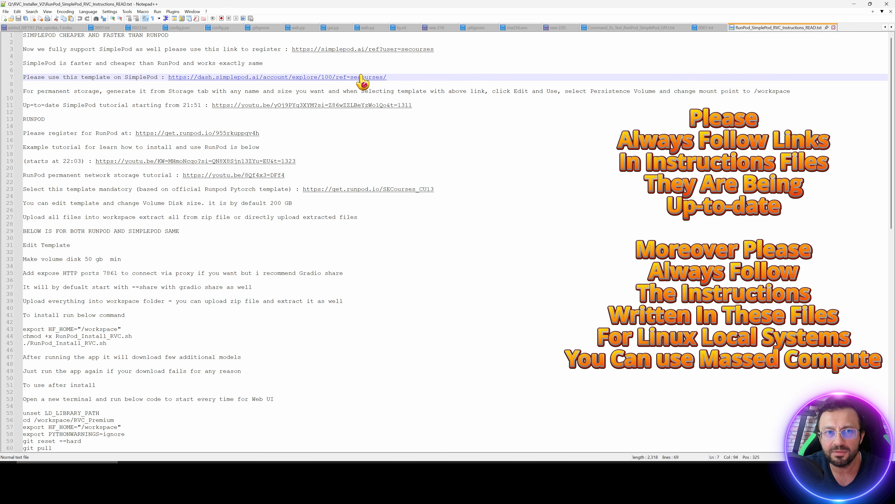
{"action": "left_click", "coordinate": [363, 61]}
{"action": "double_click", "coordinate": [364, 51]}
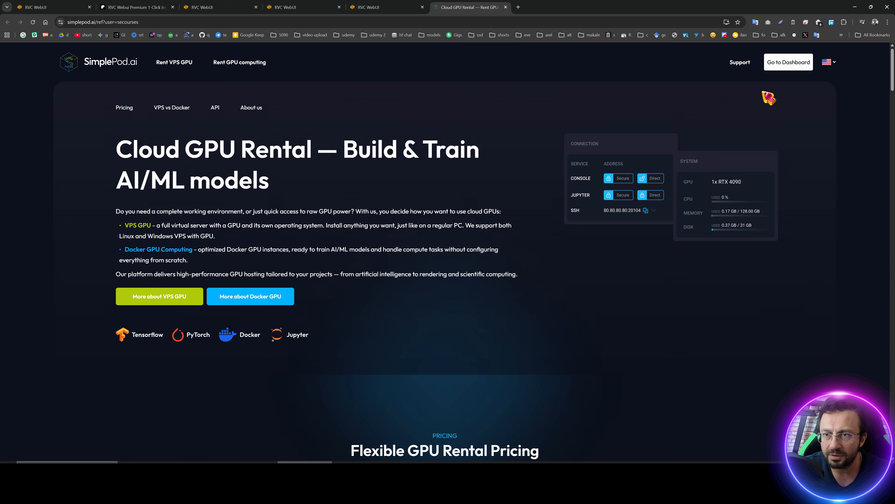
{"action": "left_click", "coordinate": [789, 62]}
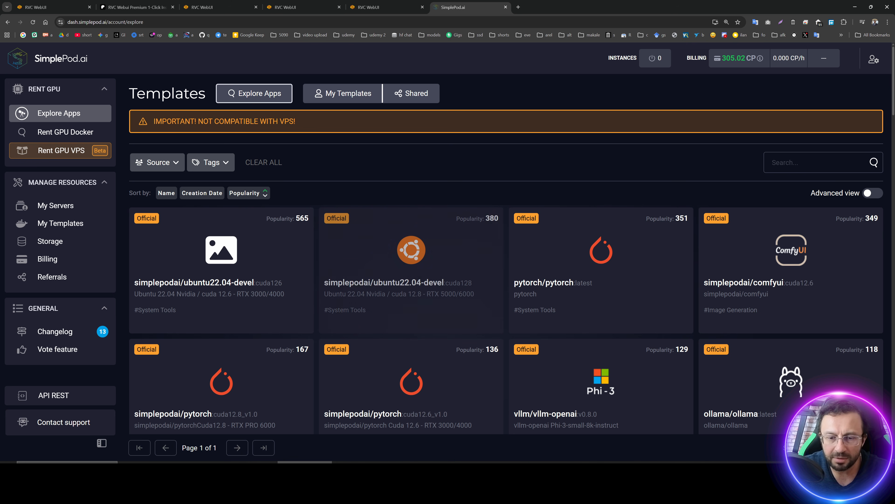
Open the RunPod registration link from the instructions file.
{"action": "left_click", "coordinate": [305, 469]}
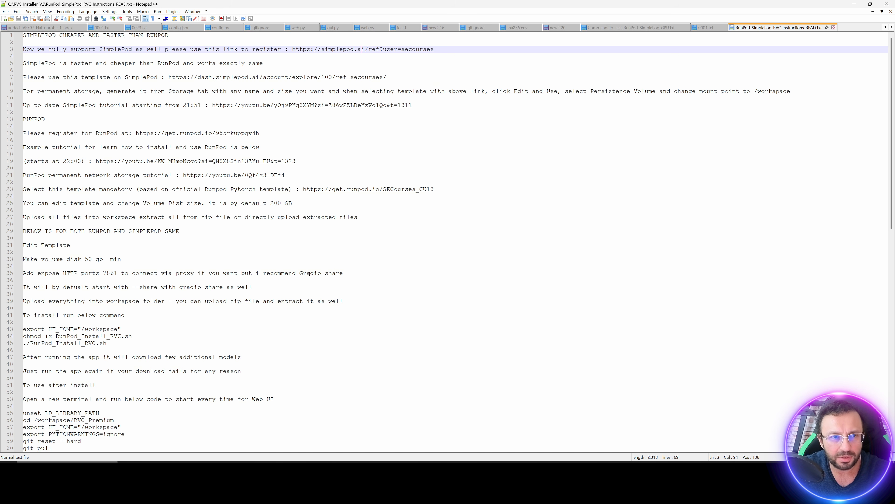
{"action": "double_click", "coordinate": [223, 134]}
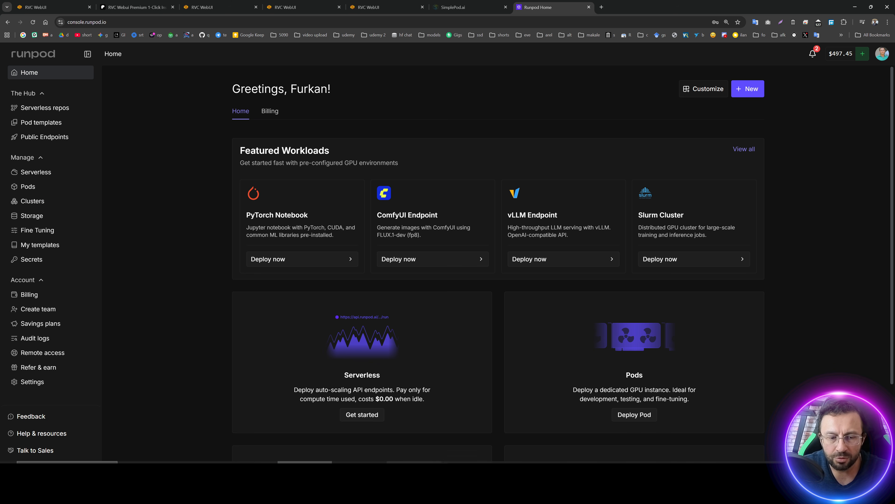
{"action": "left_click", "coordinate": [305, 469]}
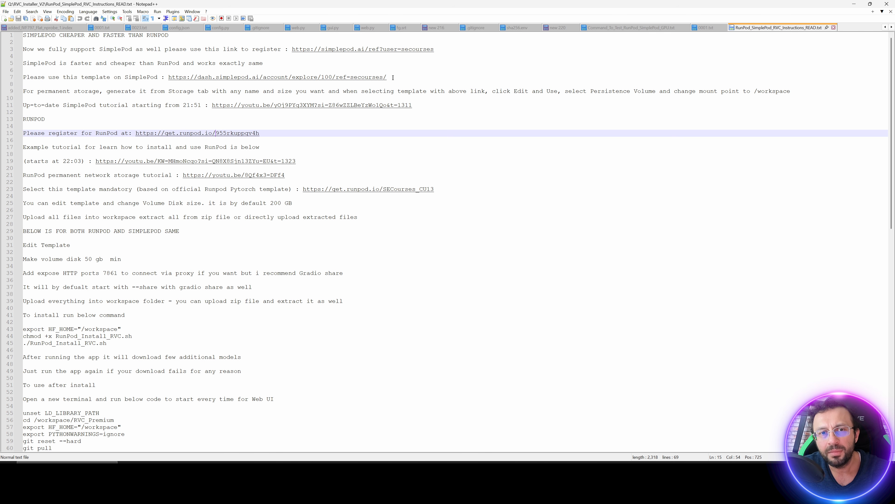
Open the SimplePod template link from the instructions to view the pytorch-cuda template details.
{"action": "left_click_drag", "start_coordinate": [393, 78], "coordinate": [218, 78]}
{"action": "left_click", "coordinate": [431, 80]}
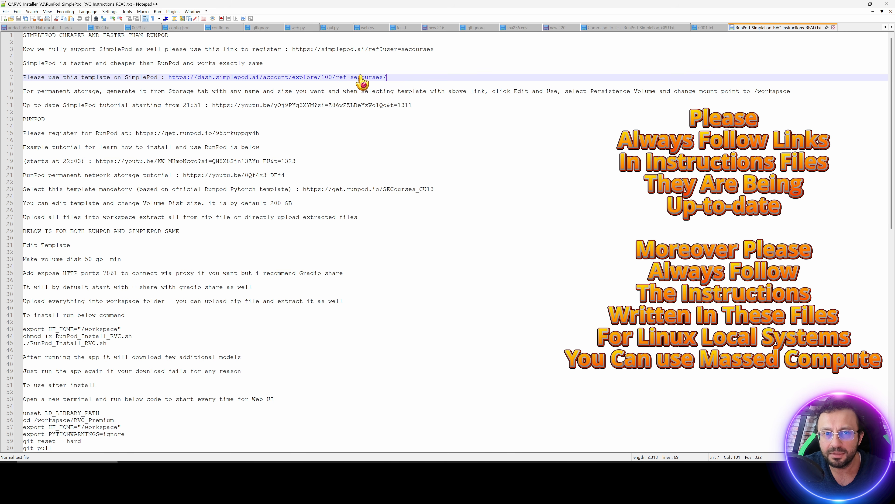
{"action": "double_click", "coordinate": [354, 82]}
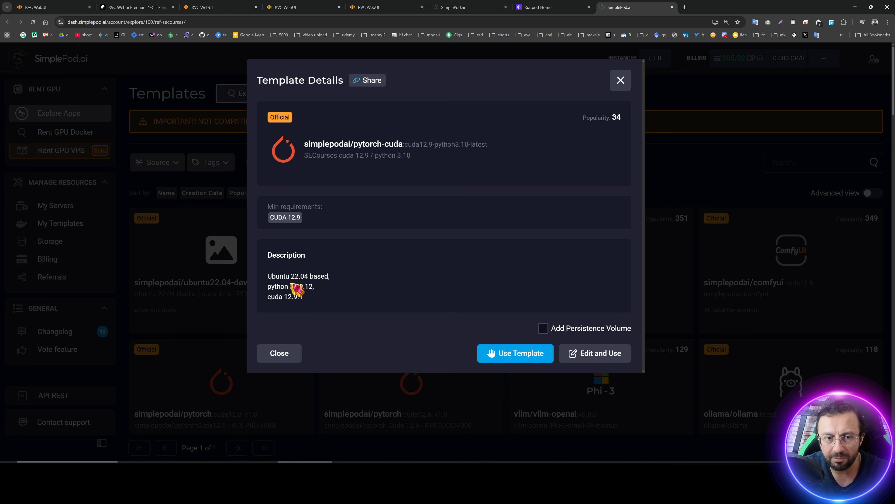
{"action": "key", "text": "alt+Tab"}
{"action": "left_click", "coordinate": [350, 77]}
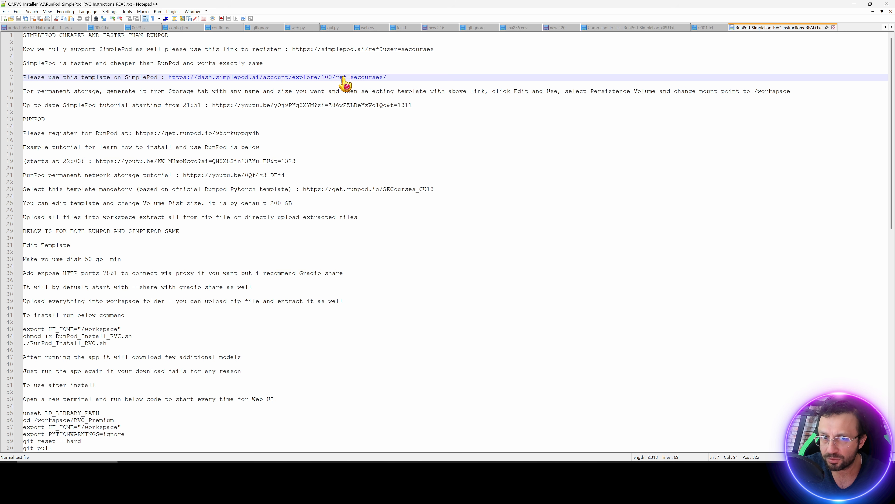
{"action": "double_click", "coordinate": [341, 79]}
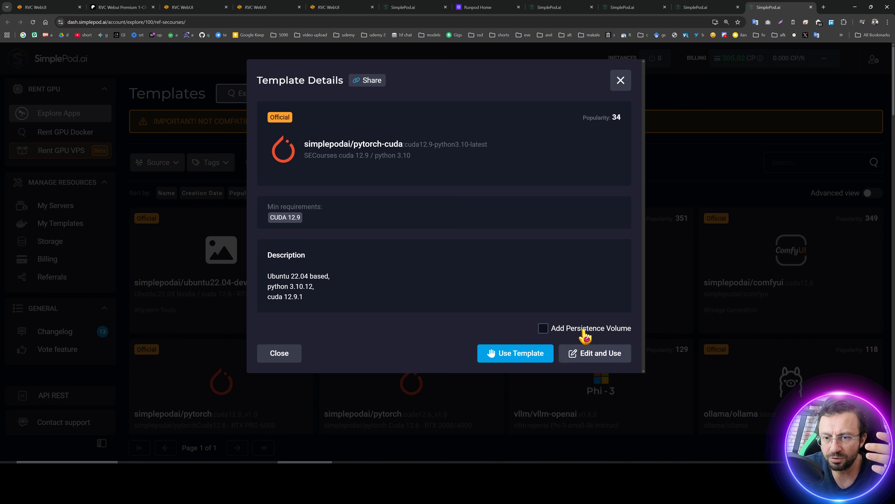
Edit and use the pytorch-cuda template, setting the system disk to 100 GB.
{"action": "left_click", "coordinate": [577, 331]}
{"action": "left_click", "coordinate": [586, 353]}
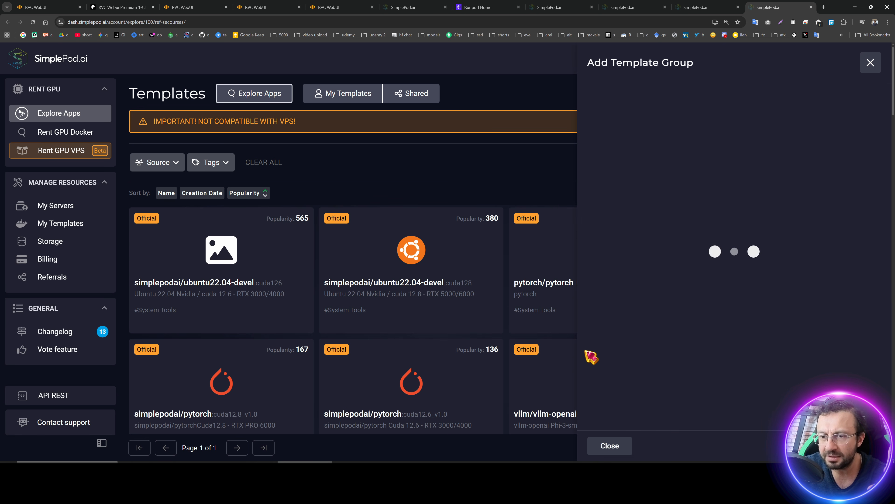
{"action": "scroll", "coordinate": [713, 306], "scroll_direction": "down", "scroll_amount": 2}
{"action": "left_click", "coordinate": [717, 247]}
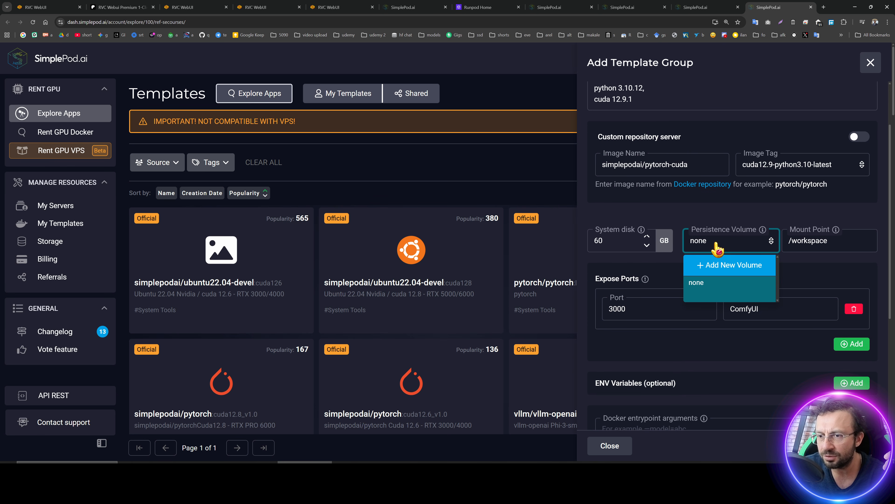
{"action": "left_click", "coordinate": [824, 243]}
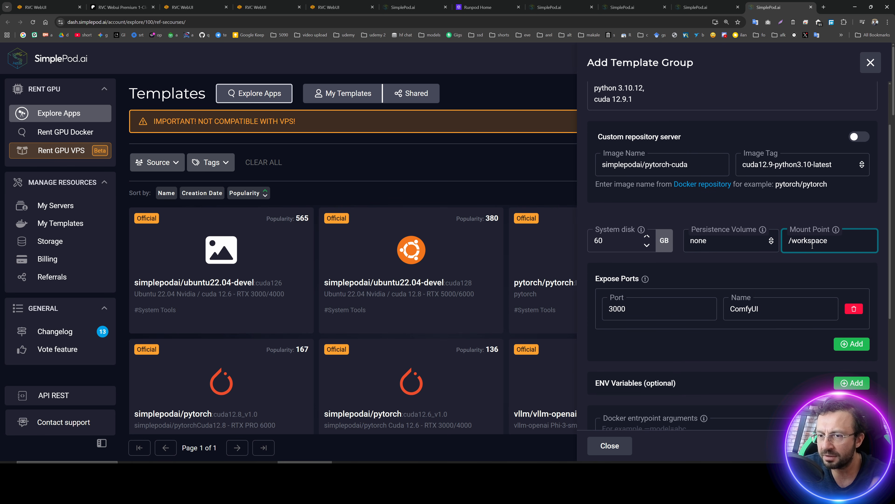
{"action": "left_click_drag", "start_coordinate": [630, 243], "coordinate": [598, 240]}
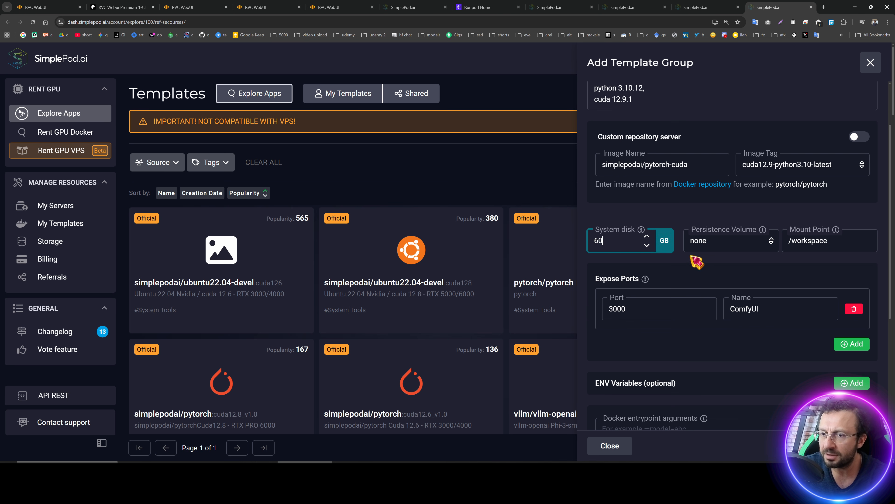
{"action": "key", "text": "BackSpace"}
{"action": "key", "text": "BackSpace"}
{"action": "type", "text": "100"}
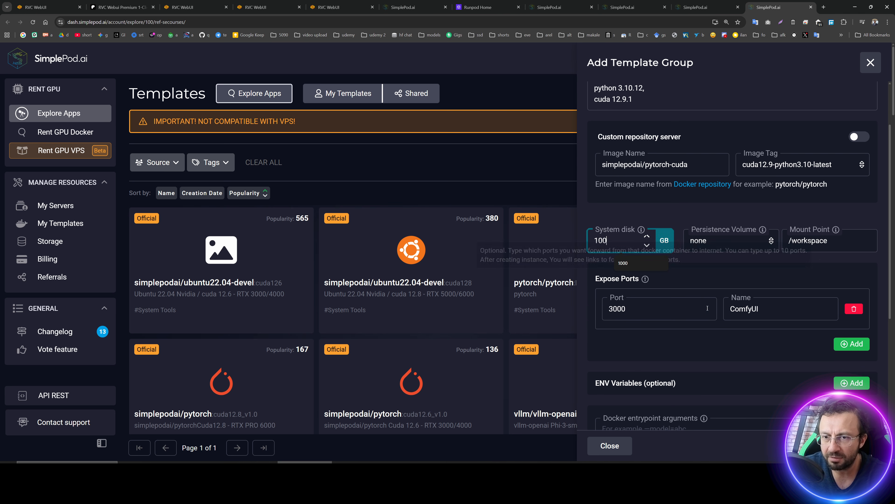
{"action": "scroll", "coordinate": [353, 318], "scroll_direction": "down", "scroll_amount": 3}
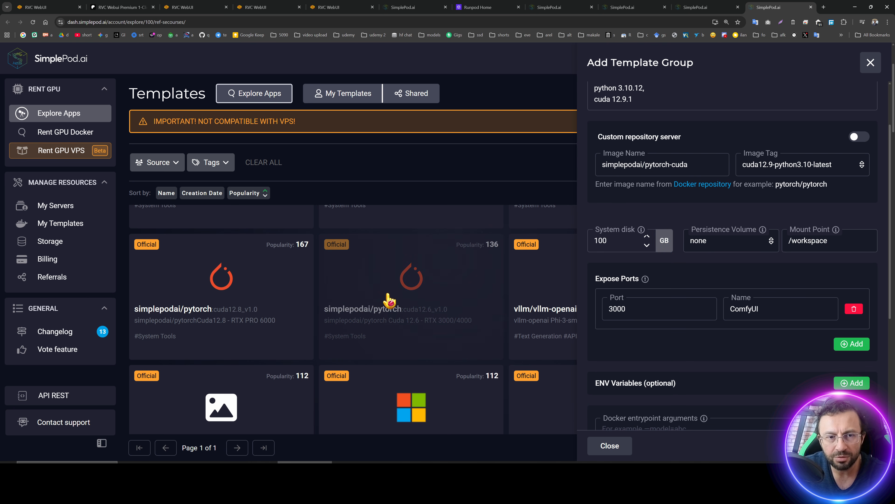
{"action": "scroll", "coordinate": [381, 329], "scroll_direction": "down", "scroll_amount": 3}
{"action": "scroll", "coordinate": [380, 328], "scroll_direction": "up", "scroll_amount": 3}
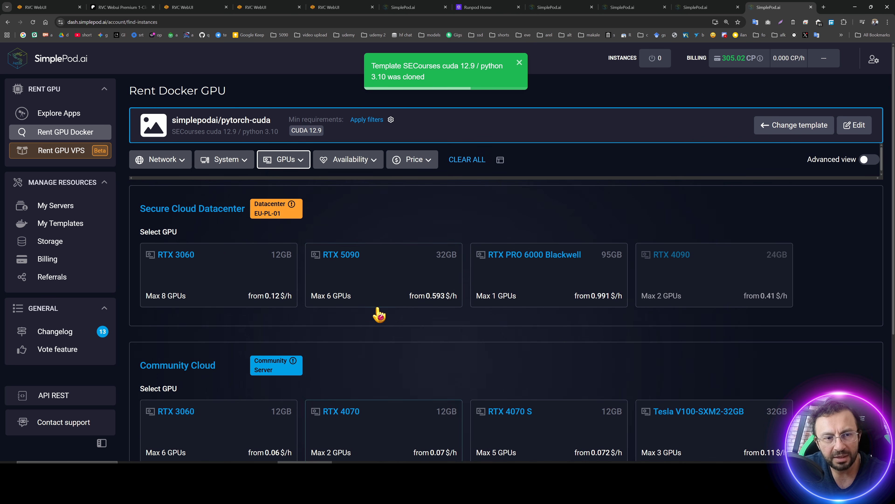
Select one RTX PRO 6000 Blackwell GPU in the Secure Cloud Datacenter after trying the RTX 5090.
{"action": "left_click", "coordinate": [381, 281]}
{"action": "left_click", "coordinate": [552, 278]}
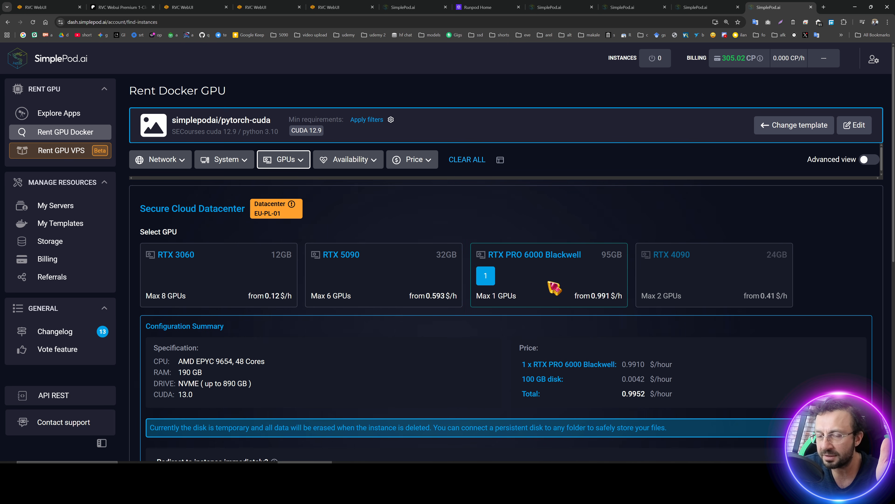
{"action": "left_click", "coordinate": [433, 299]}
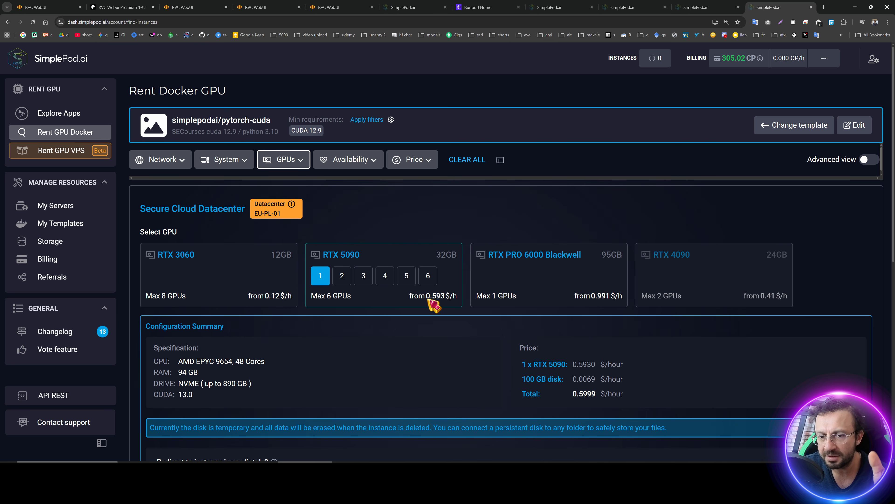
{"action": "left_click", "coordinate": [549, 303]}
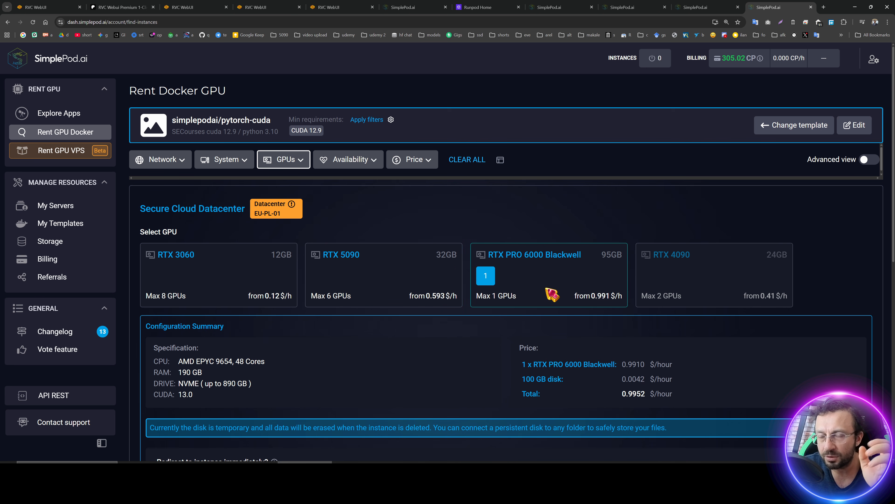
Open the RunPod template link from the instructions file and zoom in on the deploy page.
{"action": "left_click", "coordinate": [634, 482]}
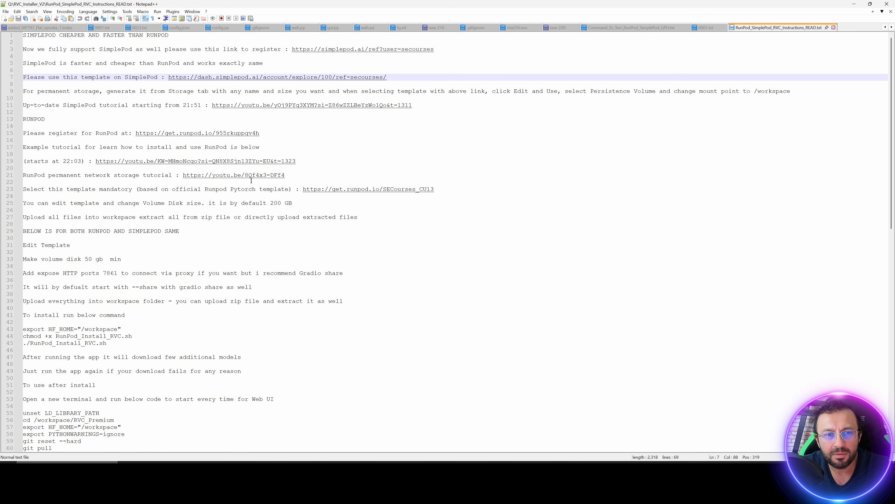
{"action": "left_click", "coordinate": [394, 190]}
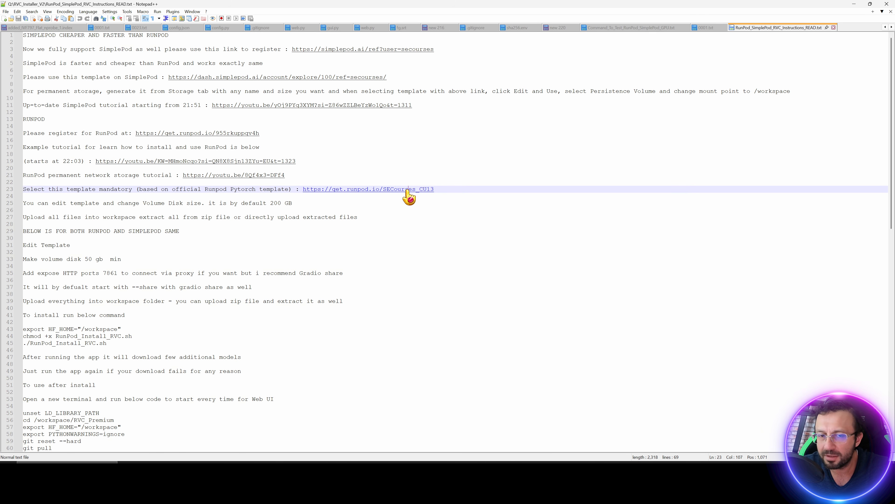
{"action": "double_click", "coordinate": [407, 190]}
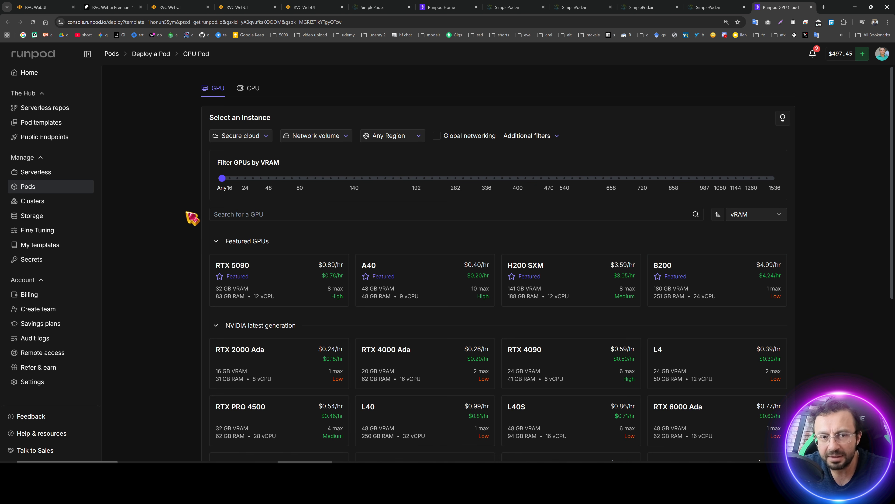
{"action": "key", "text": "ctrl+plus"}
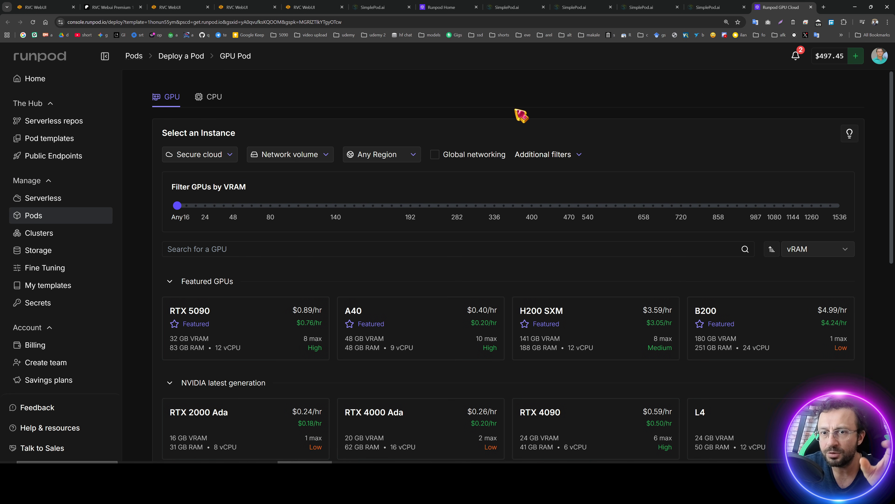
Filter GPUs to NVME disks, 100 GB RAM per GPU and CUDA versions 12.9 and 13.0.
{"action": "left_click", "coordinate": [555, 155]}
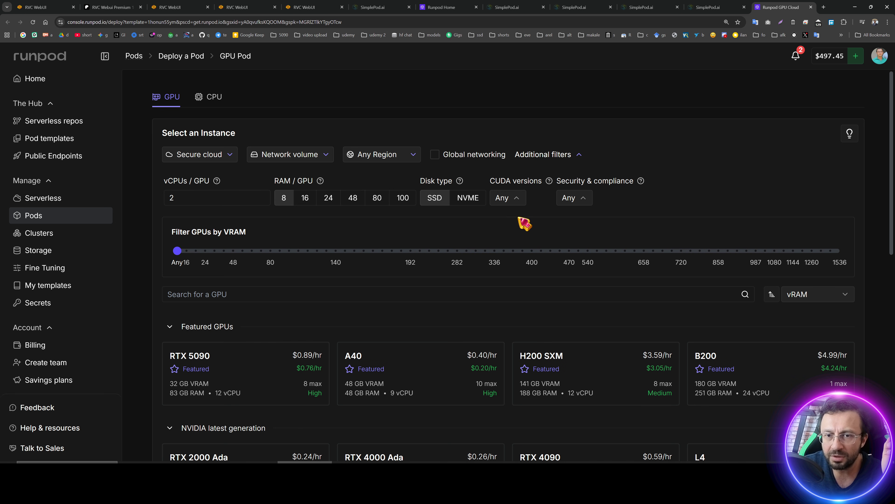
{"action": "left_click", "coordinate": [455, 199]}
{"action": "left_click", "coordinate": [405, 198]}
{"action": "left_click", "coordinate": [508, 197]}
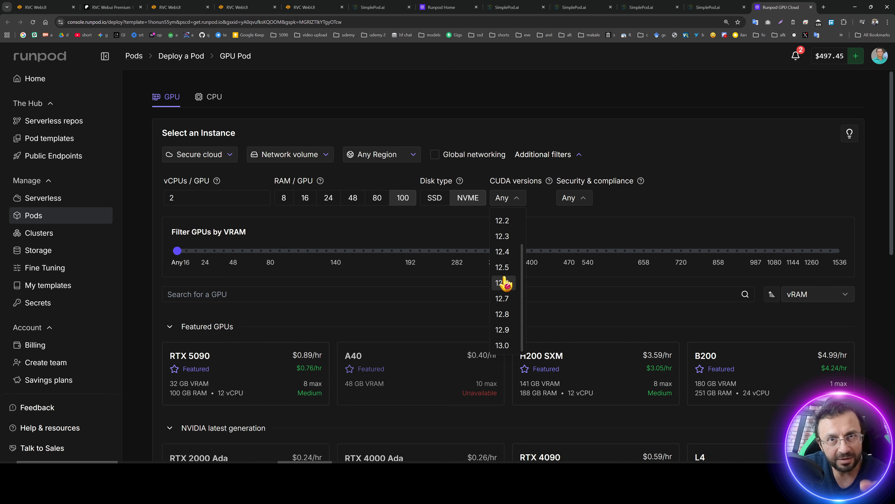
{"action": "left_click", "coordinate": [510, 330]}
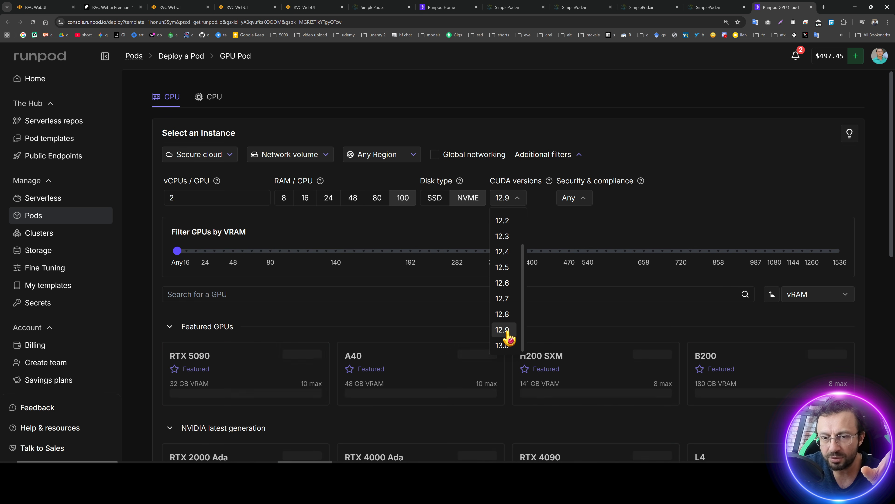
{"action": "left_click", "coordinate": [508, 345]}
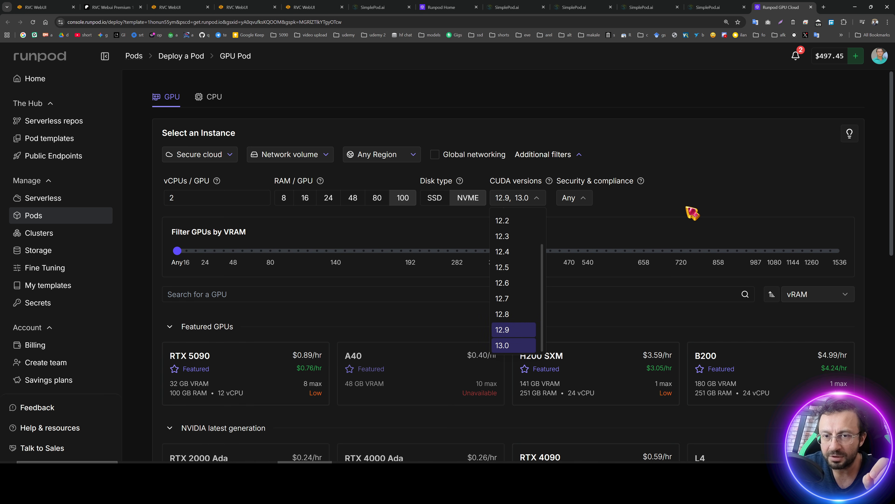
{"action": "left_click", "coordinate": [692, 212]}
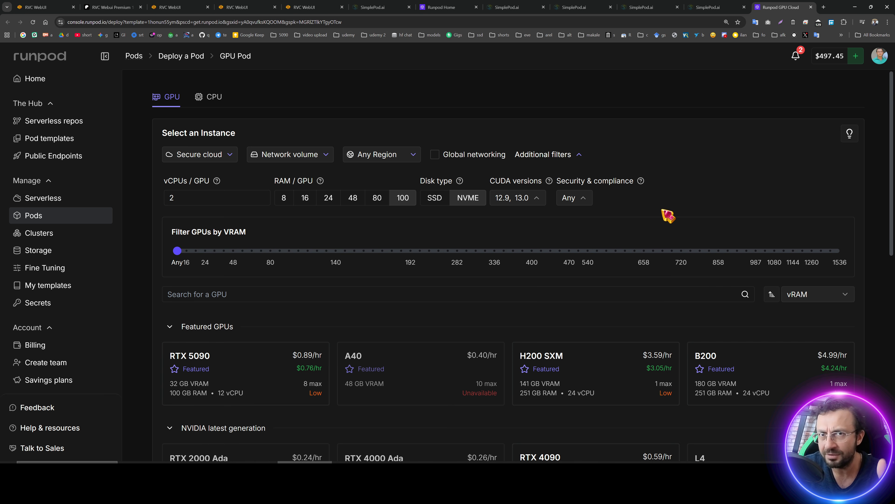
{"action": "left_click", "coordinate": [518, 202]}
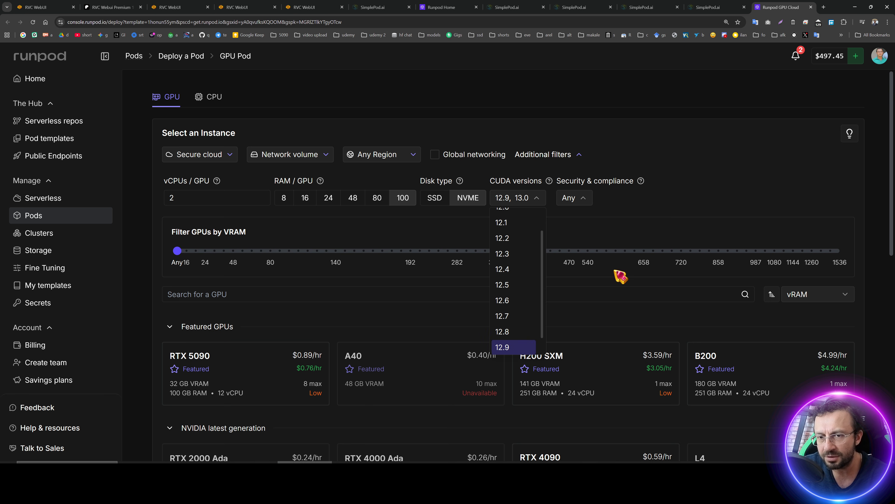
{"action": "left_click", "coordinate": [666, 231]}
Select the RTX PRO 6000 GPU from the NVIDIA latest generation list.
{"action": "scroll", "coordinate": [391, 247], "scroll_direction": "down", "scroll_amount": 3}
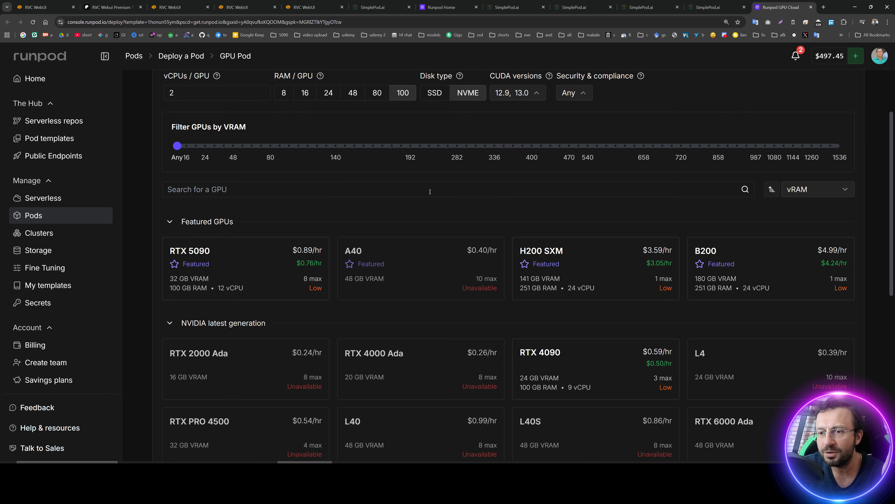
{"action": "scroll", "coordinate": [400, 190], "scroll_direction": "down", "scroll_amount": 3}
{"action": "mouse_move", "coordinate": [267, 173]}
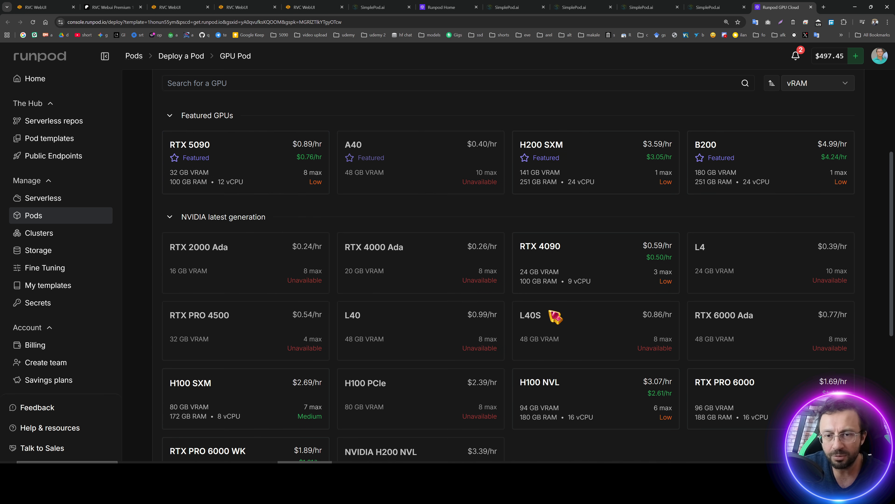
{"action": "scroll", "coordinate": [670, 319], "scroll_direction": "down", "scroll_amount": 5}
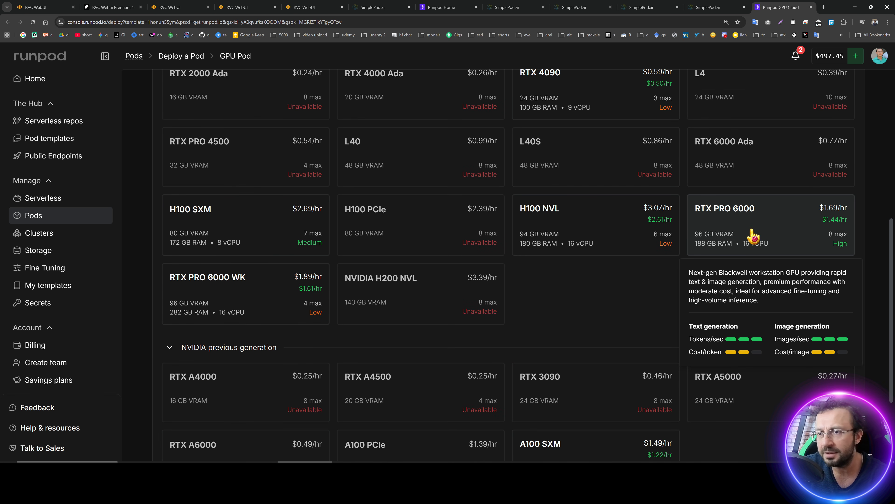
{"action": "left_click", "coordinate": [740, 236]}
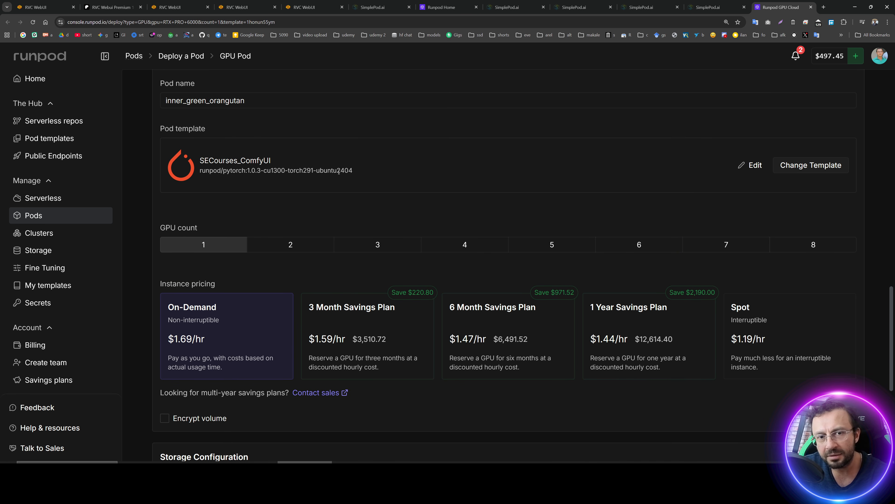
Review the pod template's override settings for container image, disks and ports without changing them.
{"action": "left_click_drag", "start_coordinate": [361, 175], "coordinate": [213, 158]}
{"action": "left_click", "coordinate": [338, 169]}
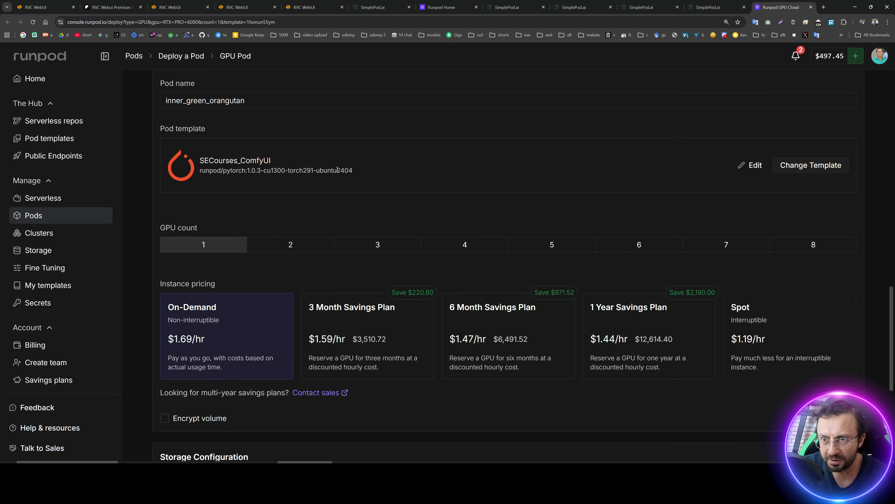
{"action": "scroll", "coordinate": [463, 275], "scroll_direction": "down", "scroll_amount": 1}
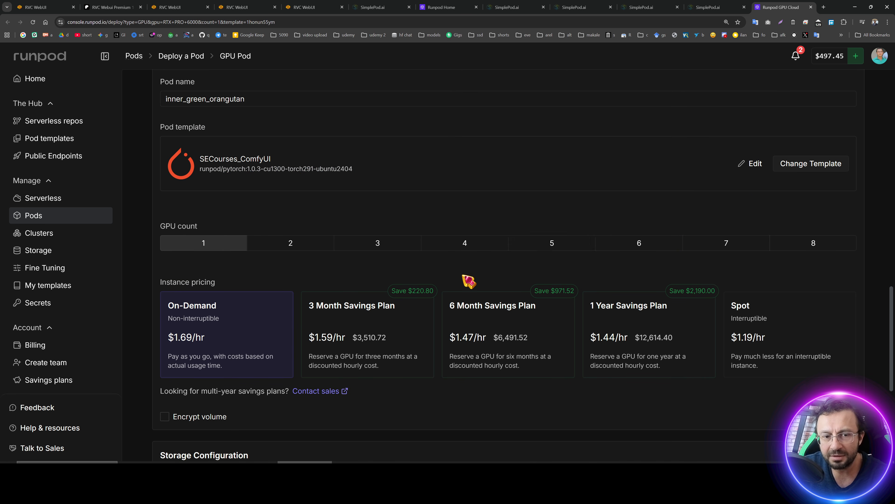
{"action": "left_click", "coordinate": [750, 164]}
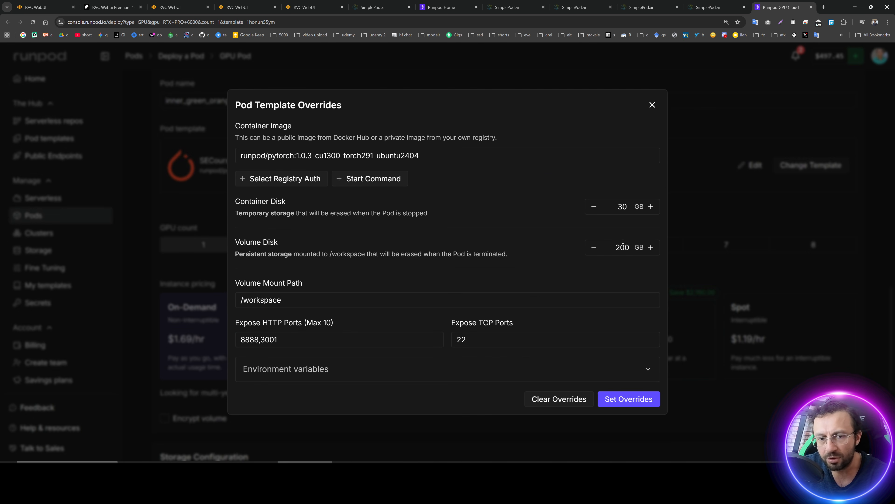
{"action": "left_click", "coordinate": [652, 104]}
Open the Storage page in a new tab and return to the pod deployment page.
{"action": "scroll", "coordinate": [536, 374], "scroll_direction": "down", "scroll_amount": 8}
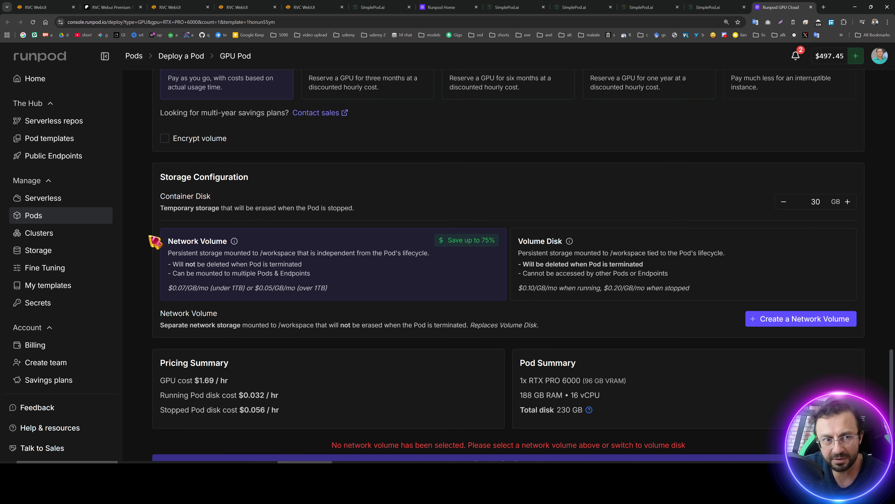
{"action": "middle_click", "coordinate": [55, 252]}
{"action": "left_click", "coordinate": [770, 6]}
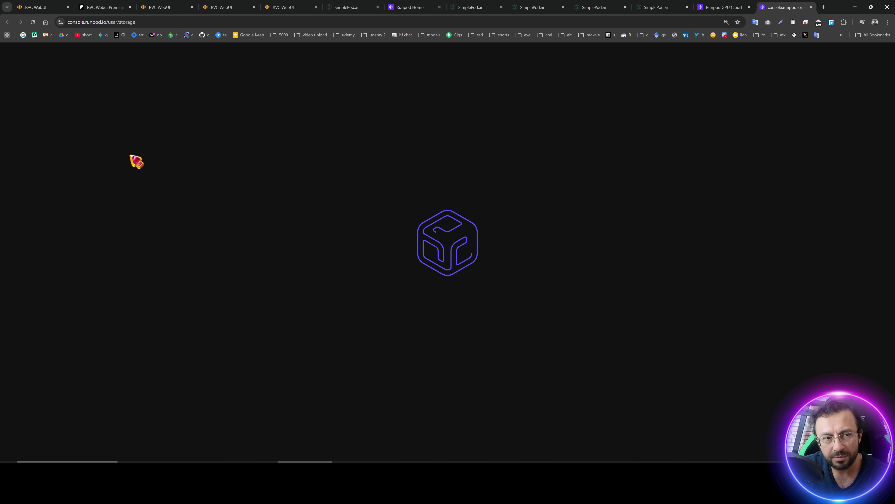
{"action": "key", "text": "ctrl+shift+Tab"}
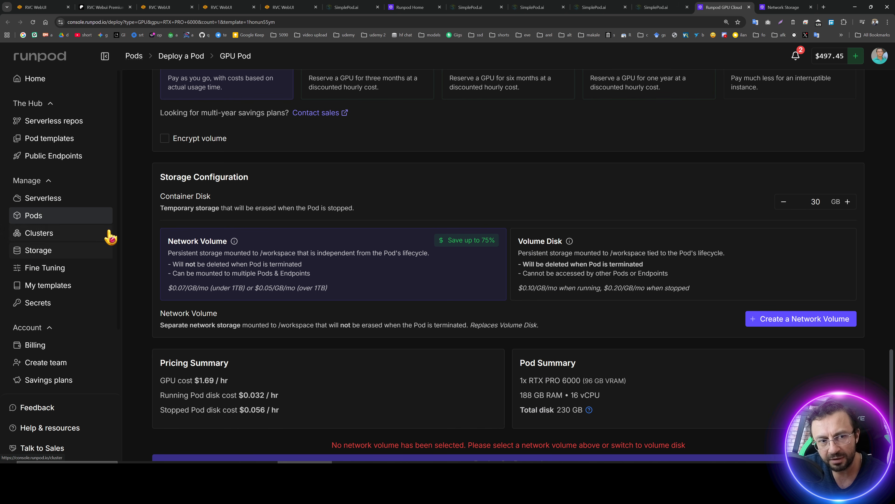
{"action": "left_click", "coordinate": [781, 7]}
{"action": "left_click", "coordinate": [722, 7]}
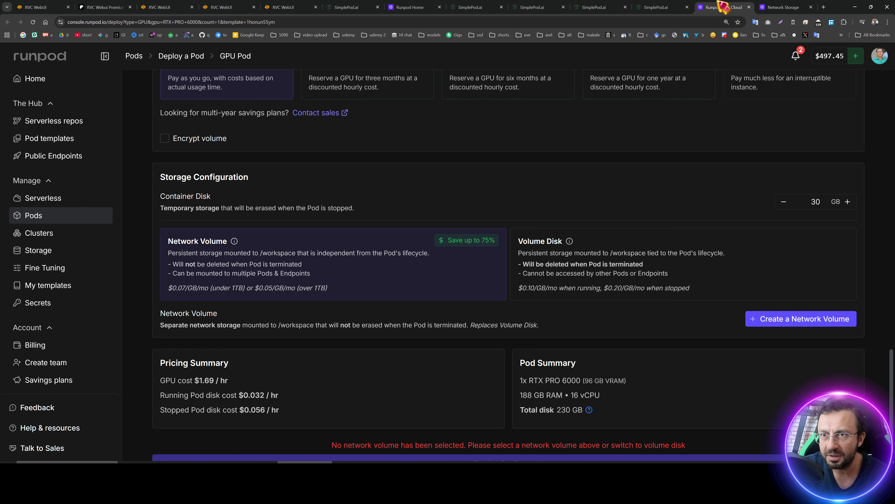
Choose Volume Disk storage and deploy the pod on demand.
{"action": "left_click", "coordinate": [573, 278]}
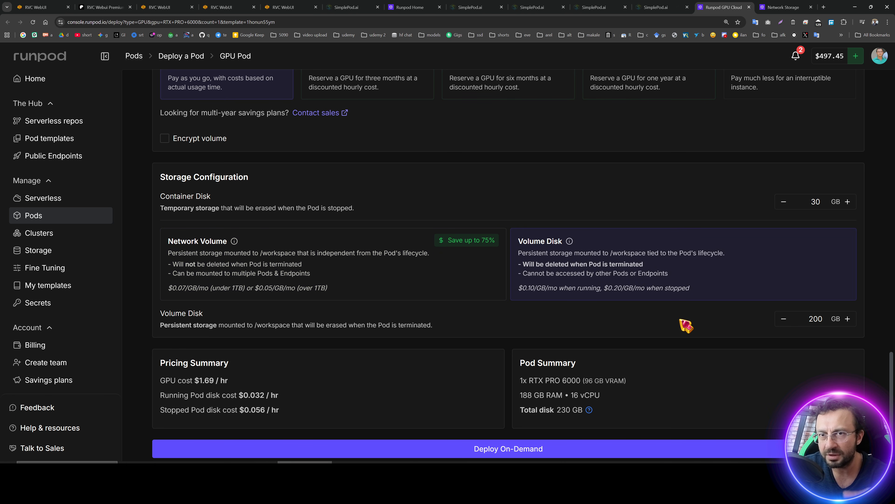
{"action": "left_click", "coordinate": [351, 294]}
{"action": "left_click", "coordinate": [644, 267]}
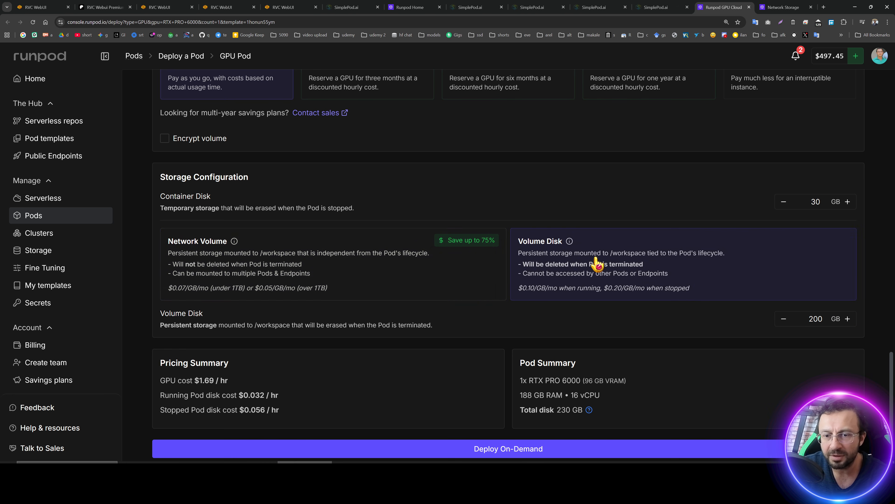
{"action": "scroll", "coordinate": [507, 399], "scroll_direction": "down", "scroll_amount": 1}
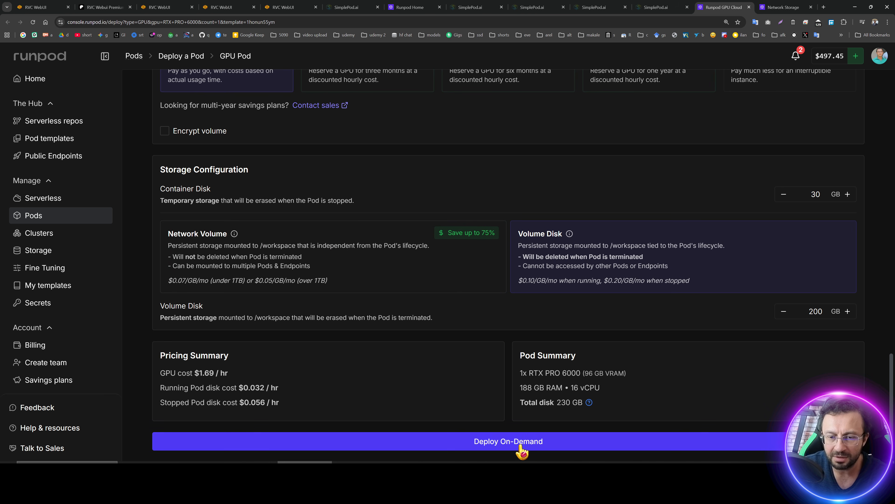
{"action": "left_click", "coordinate": [515, 442]}
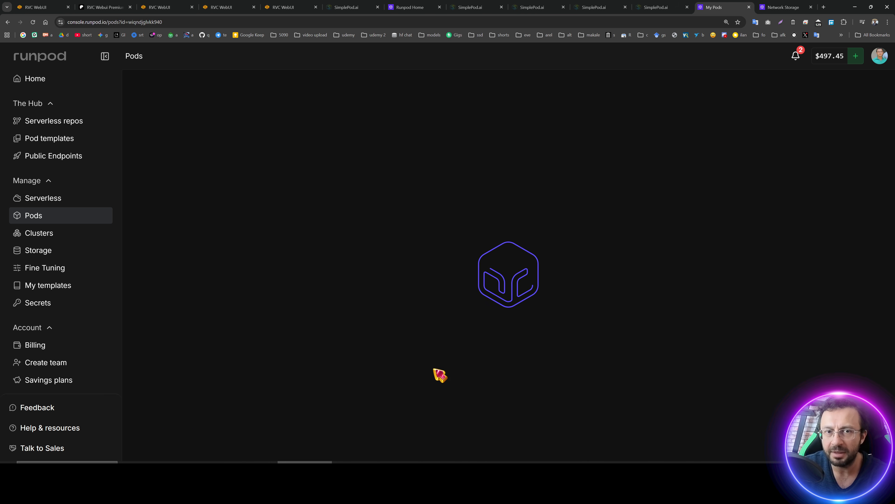
Open the new pod's details and watch its deployment logs until it finishes starting.
{"action": "left_click", "coordinate": [606, 127]}
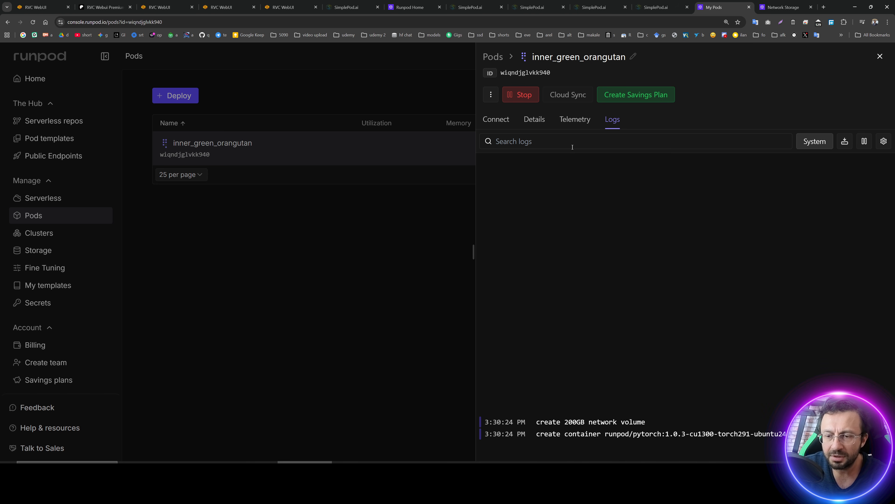
{"action": "left_click", "coordinate": [573, 120]}
{"action": "left_click", "coordinate": [534, 120]}
{"action": "left_click", "coordinate": [614, 122]}
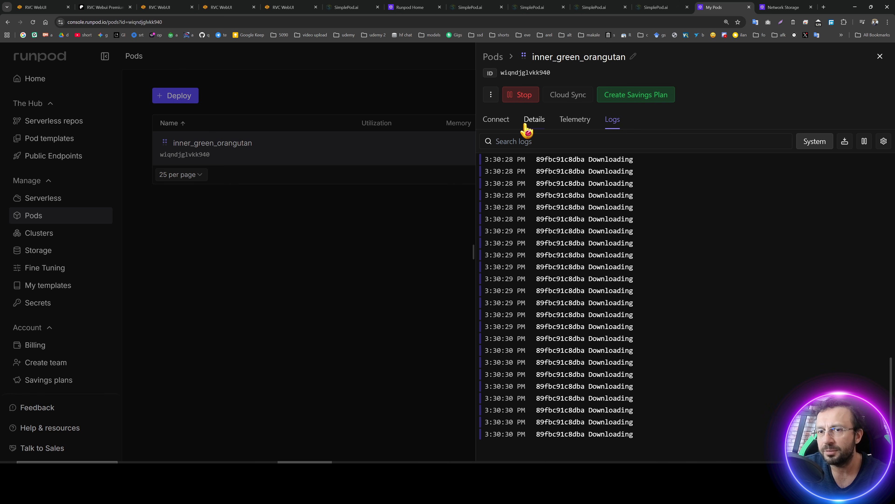
{"action": "left_click", "coordinate": [497, 120]}
{"action": "left_click", "coordinate": [612, 122]}
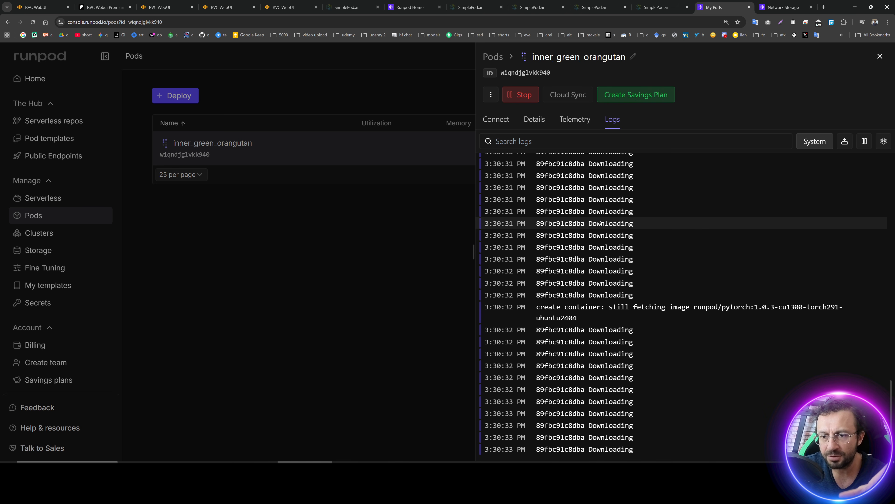
{"action": "left_click", "coordinate": [400, 280]}
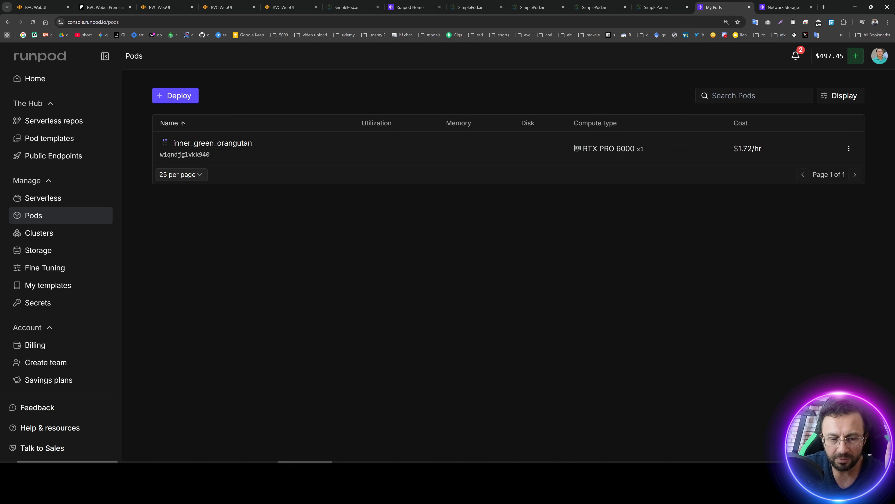
Check the RunPod instructions file and wait for the pod's connection options to become available.
{"action": "key", "text": "alt+Tab"}
{"action": "left_click", "coordinate": [235, 135]}
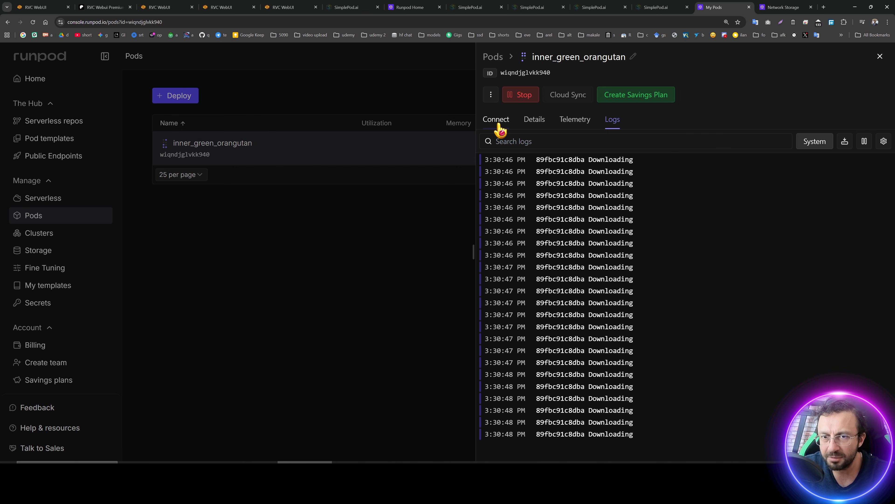
{"action": "left_click", "coordinate": [498, 120]}
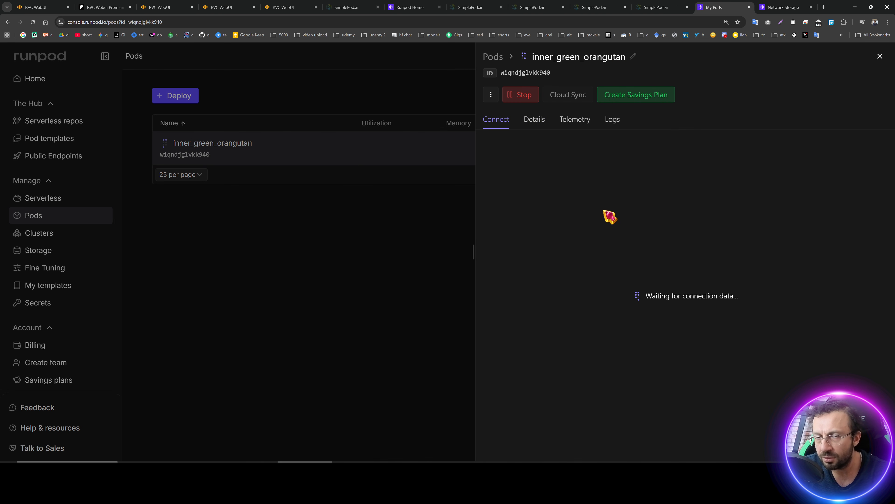
{"action": "left_click", "coordinate": [394, 145]}
{"action": "left_click", "coordinate": [378, 157]}
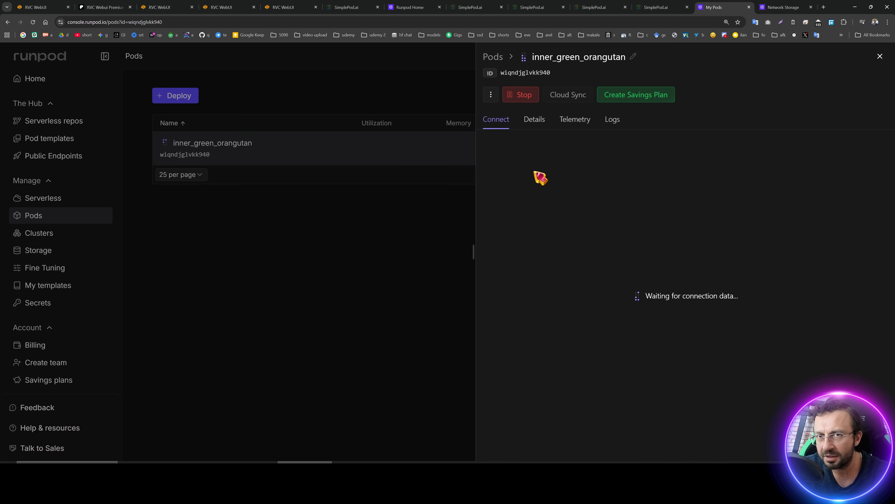
{"action": "left_click", "coordinate": [428, 158]}
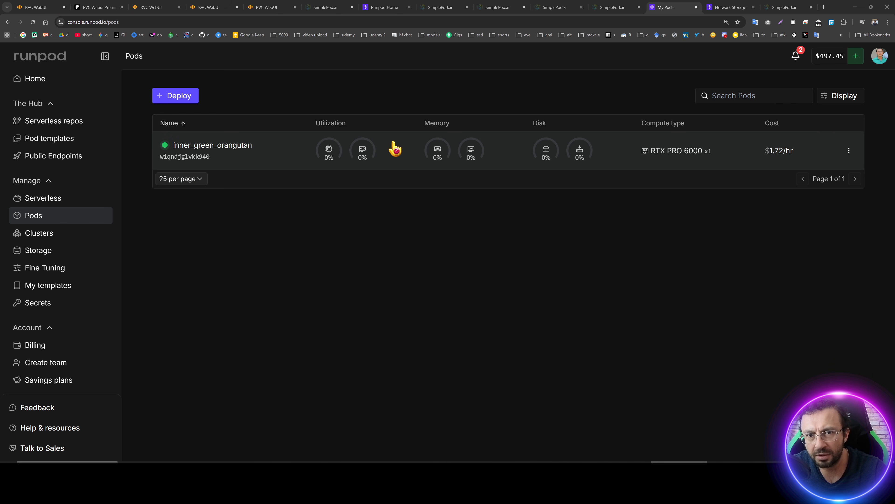
{"action": "left_click", "coordinate": [390, 151]}
{"action": "left_click", "coordinate": [441, 155]}
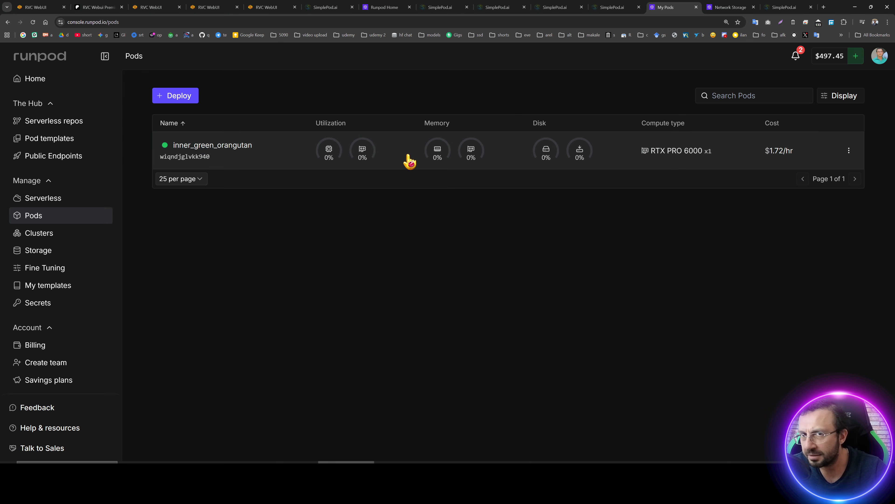
{"action": "left_click", "coordinate": [418, 155]}
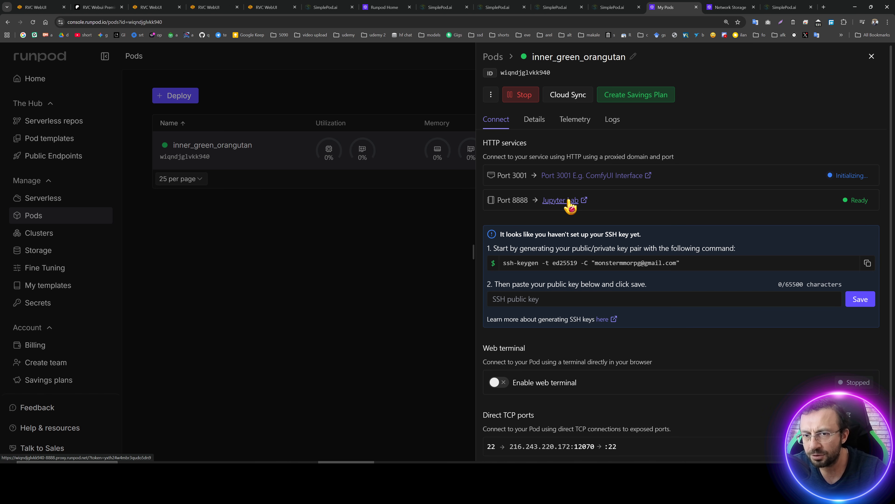
Open Jupyter Lab on port 8888 and upload RVC_Installer_V2.zip into the workspace folder.
{"action": "left_click", "coordinate": [569, 200]}
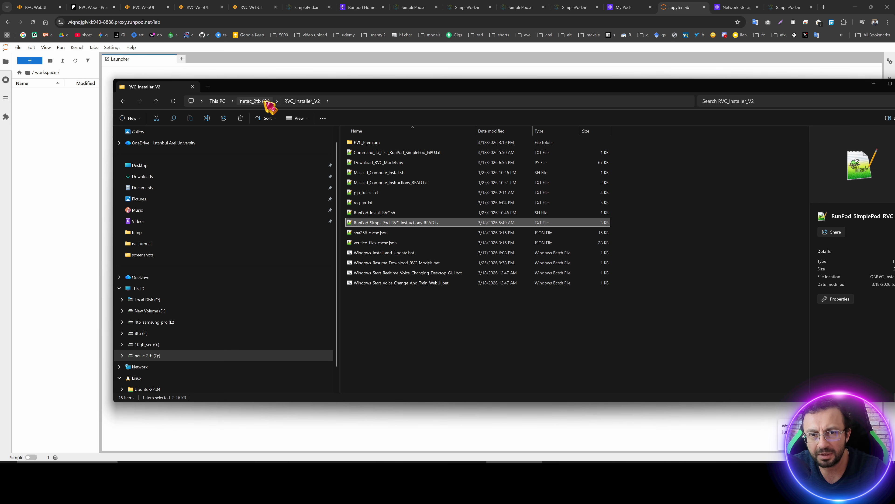
{"action": "left_click", "coordinate": [265, 101]}
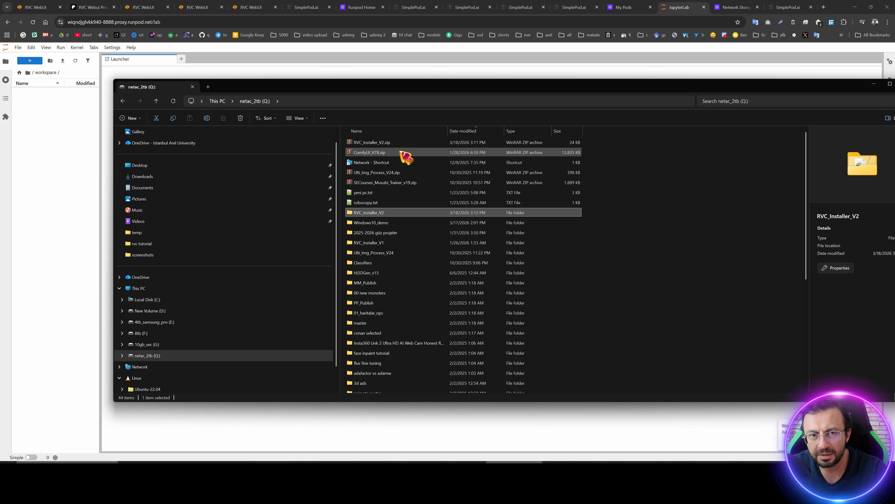
{"action": "left_click_drag", "start_coordinate": [374, 143], "coordinate": [117, 137]}
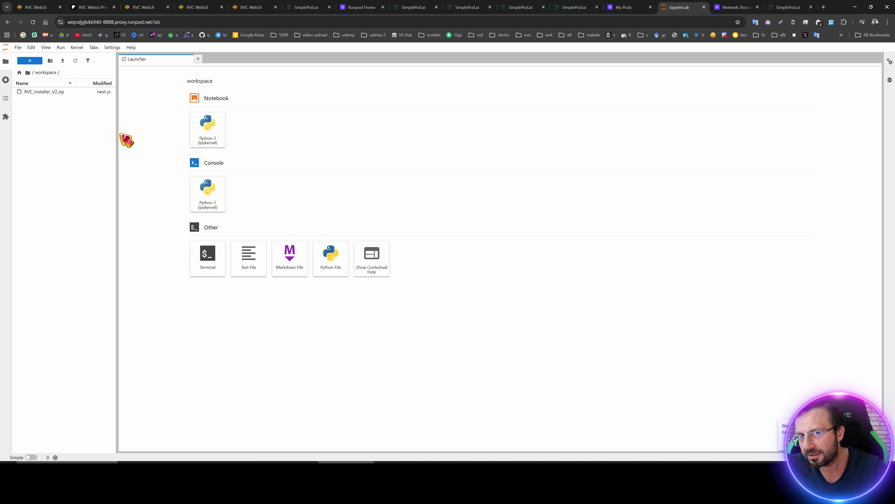
Extract the RVC_Installer_V2.zip archive inside the workspace.
{"action": "left_click", "coordinate": [40, 93]}
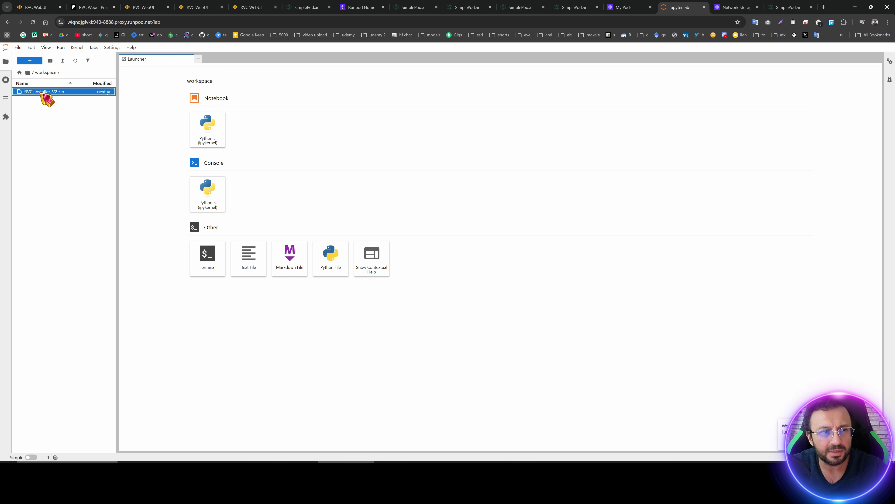
{"action": "right_click", "coordinate": [43, 94]}
{"action": "left_click", "coordinate": [74, 200]}
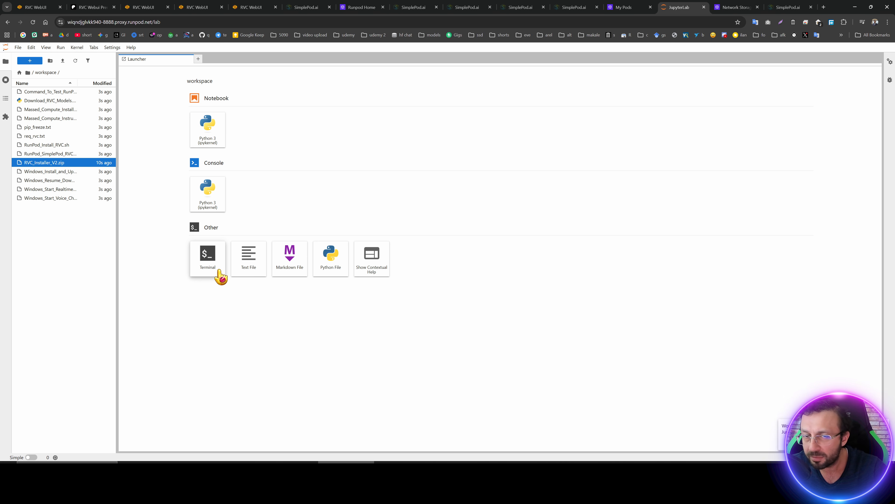
Open the RunPod_SimplePod_RVC_Instructions_READ.txt file and copy its three install commands.
{"action": "left_click", "coordinate": [212, 268]}
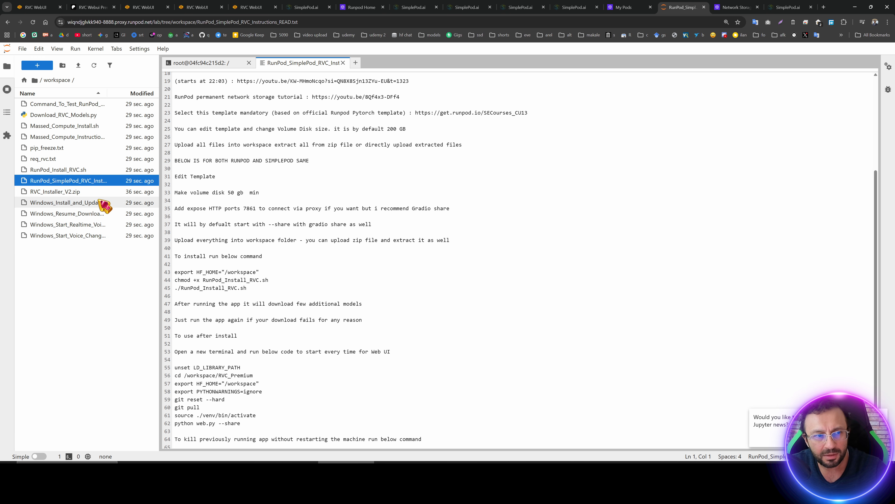
{"action": "left_click_drag", "start_coordinate": [157, 187], "coordinate": [213, 186]}
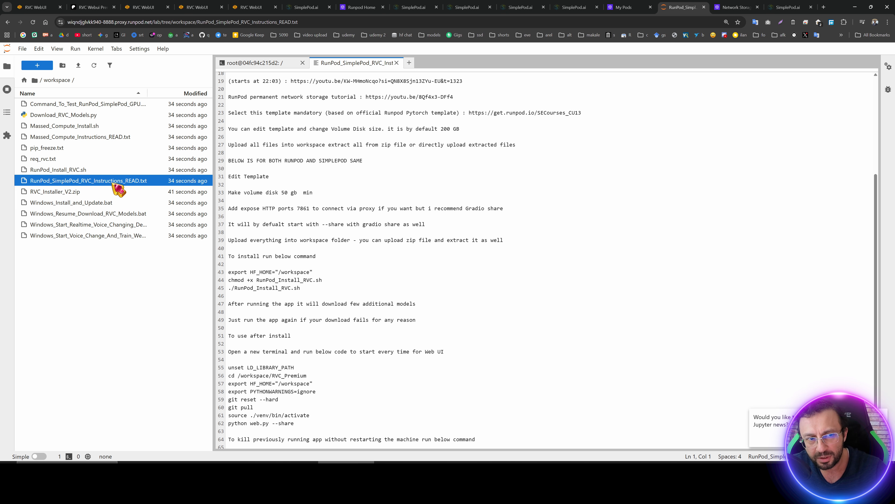
{"action": "left_click_drag", "start_coordinate": [317, 289], "coordinate": [228, 272]}
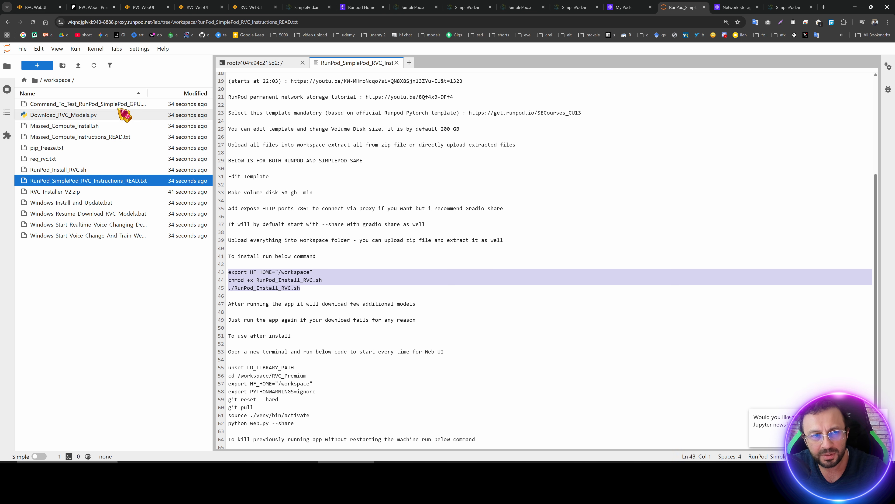
Open a new terminal and paste the install commands to run RunPod_Install_RVC.sh.
{"action": "left_click", "coordinate": [37, 65]}
{"action": "left_click", "coordinate": [298, 329]}
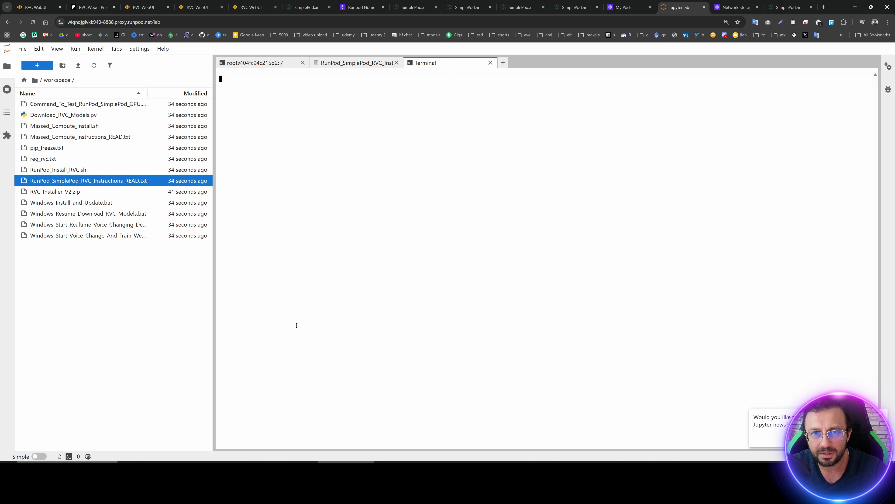
{"action": "type", "text": "export HF_HOME=\"/workspace\" chmod +x RunPod_Install_RVC.sh ./RunPod_Install_RVC.sh"}
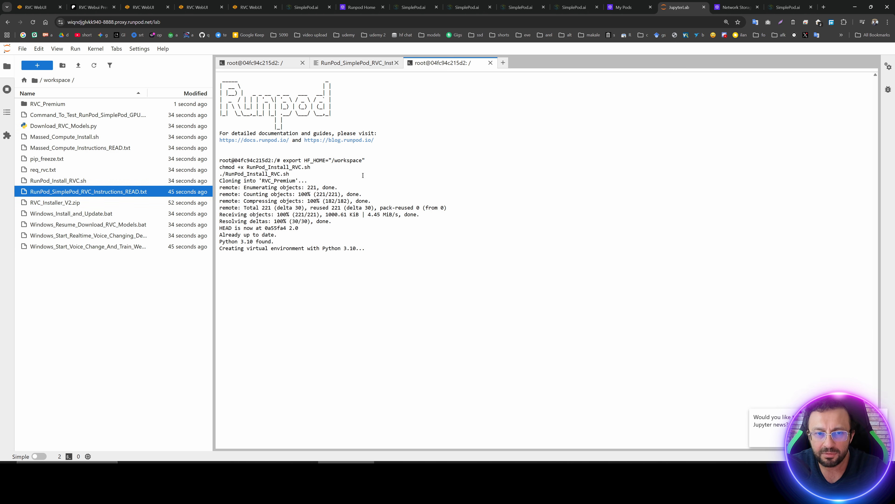
Copy the Web UI start commands from the instructions file and return to the installing terminal.
{"action": "left_click", "coordinate": [344, 64]}
{"action": "left_click_drag", "start_coordinate": [294, 387], "coordinate": [228, 330]}
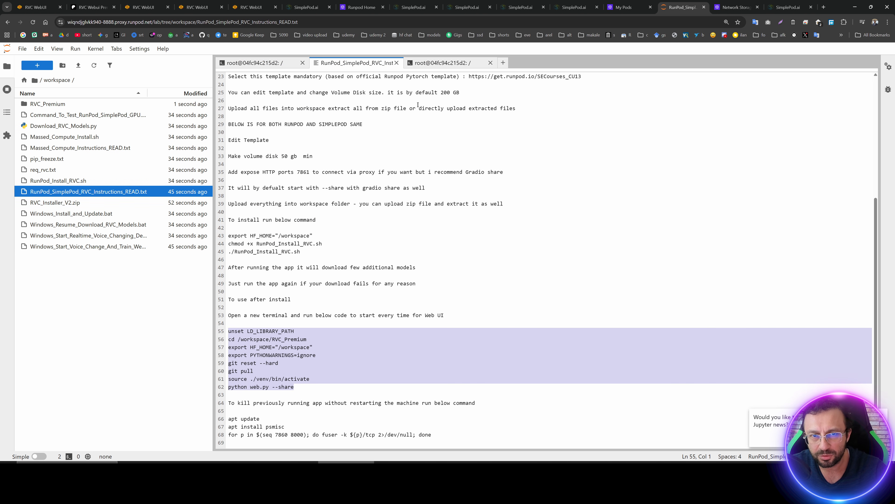
{"action": "left_click", "coordinate": [437, 64]}
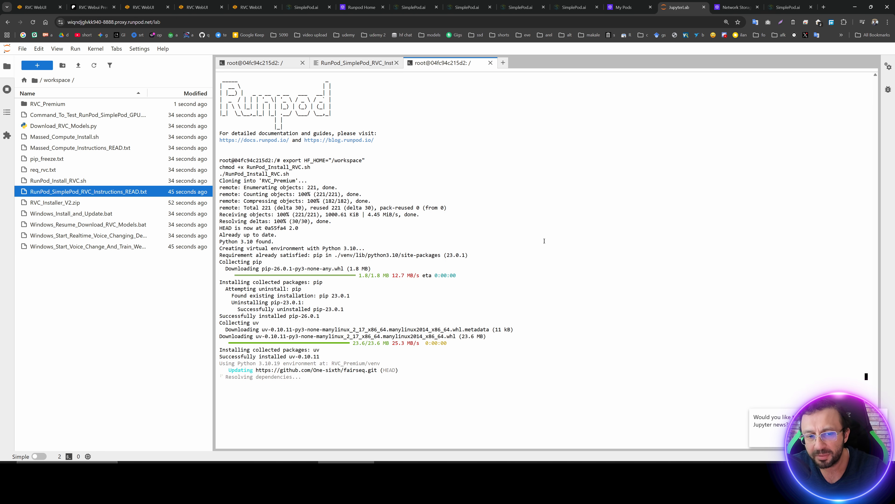
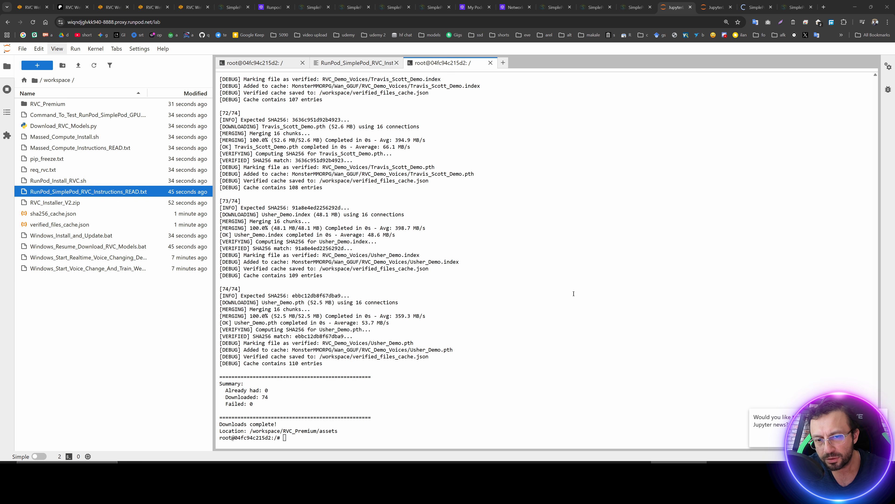
Copy the Web UI start commands from the instructions file and run them in a new terminal.
{"action": "left_click", "coordinate": [340, 64]}
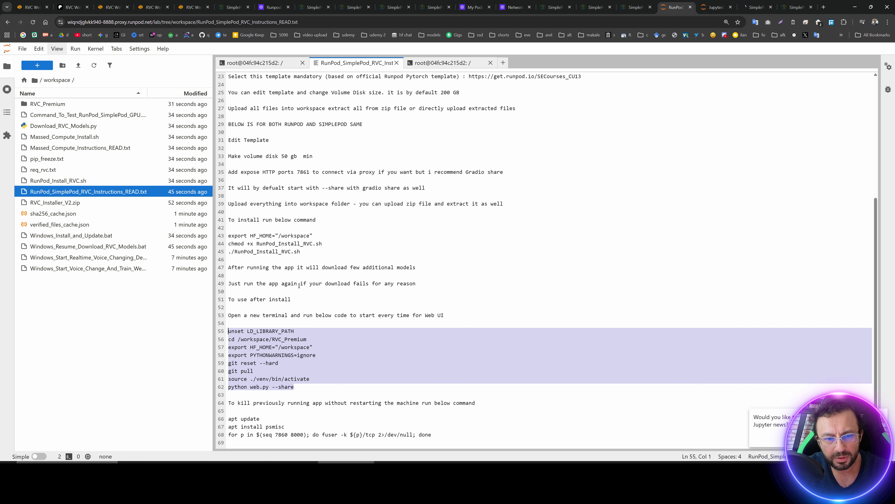
{"action": "left_click", "coordinate": [300, 367]}
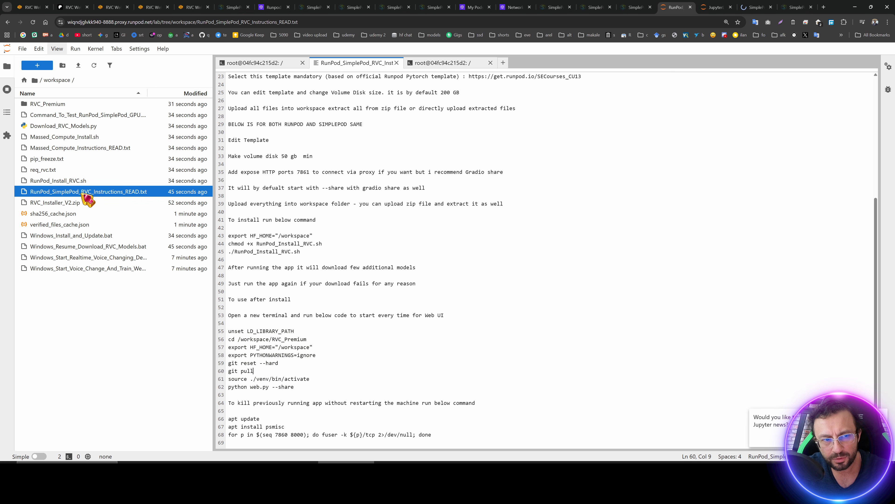
{"action": "left_click_drag", "start_coordinate": [306, 387], "coordinate": [228, 333]}
{"action": "key", "text": "ctrl+c"}
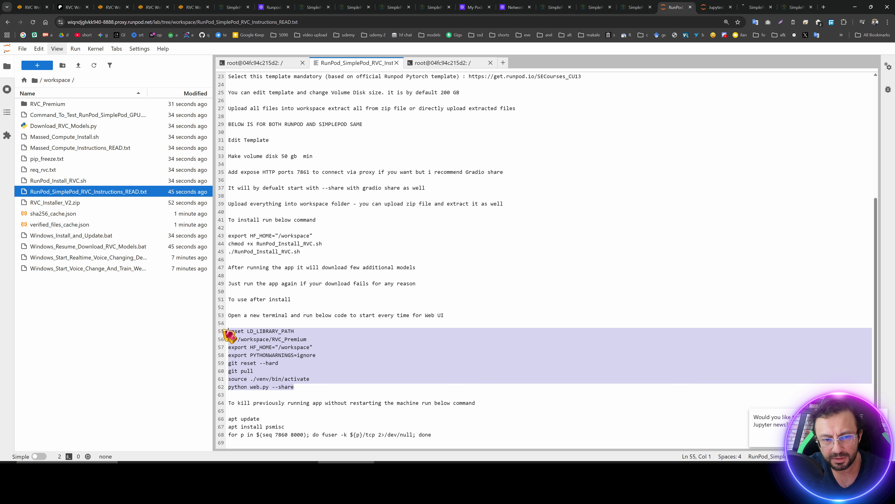
{"action": "left_click", "coordinate": [37, 65]}
{"action": "left_click", "coordinate": [300, 329]}
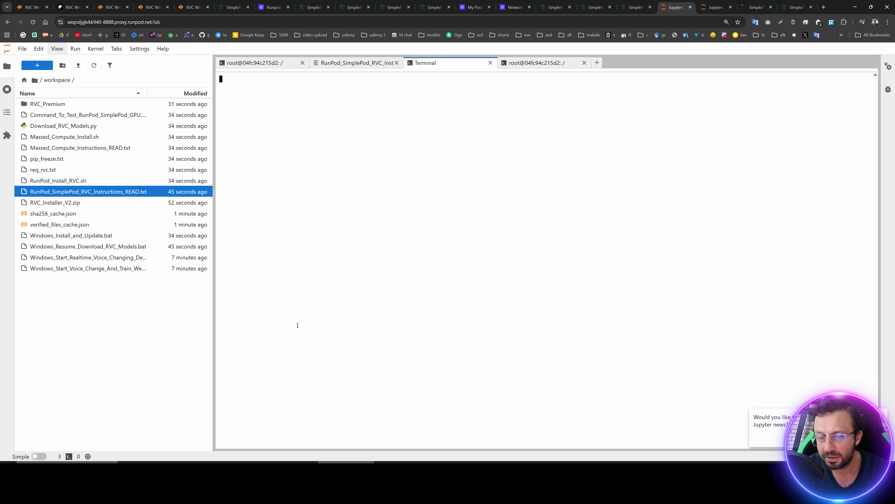
{"action": "key", "text": "ctrl+v"}
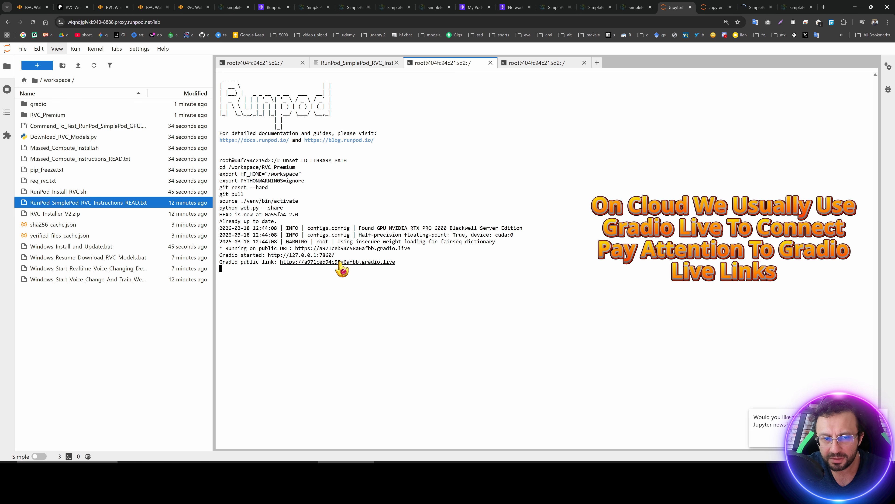
Open the Gradio public link in a new browser tab and zoom the RVC WebUI page in.
{"action": "left_click", "coordinate": [340, 263]}
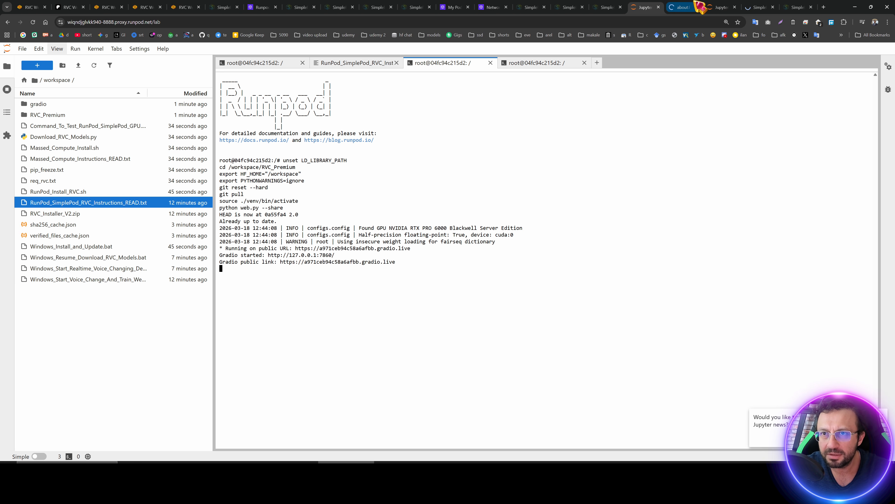
{"action": "left_click", "coordinate": [684, 7]}
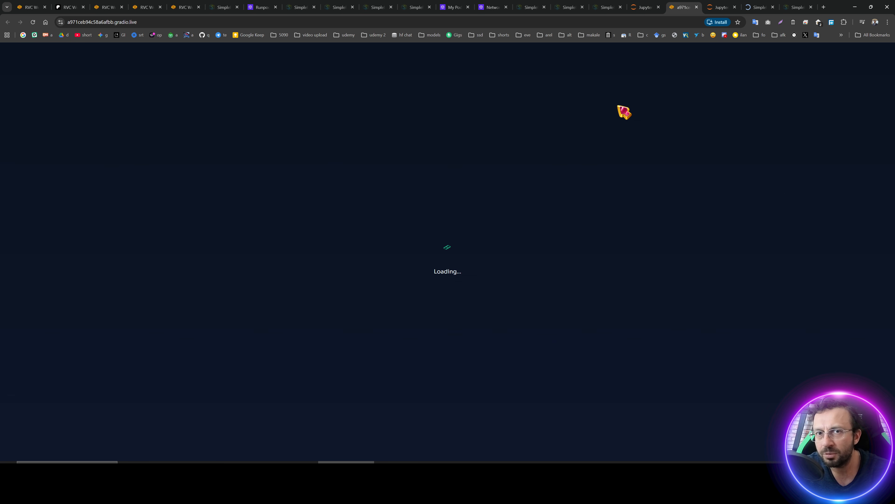
{"action": "key", "text": "ctrl+plus"}
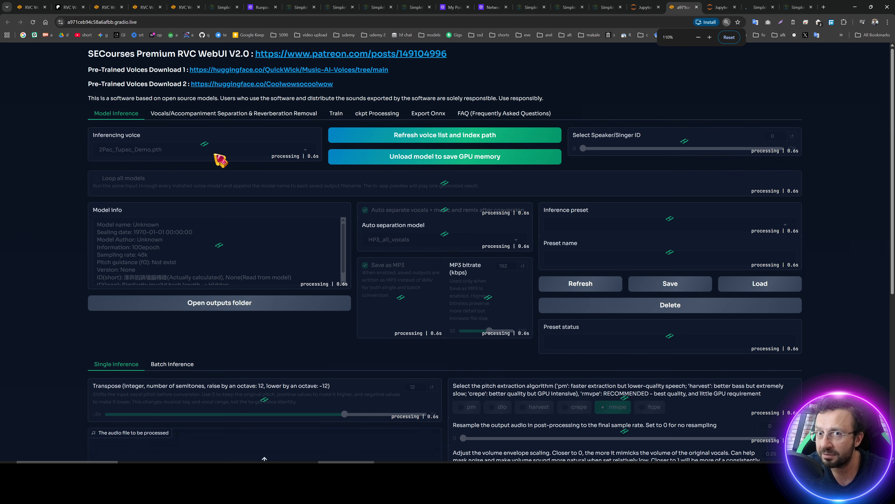
{"action": "key", "text": "ctrl+plus"}
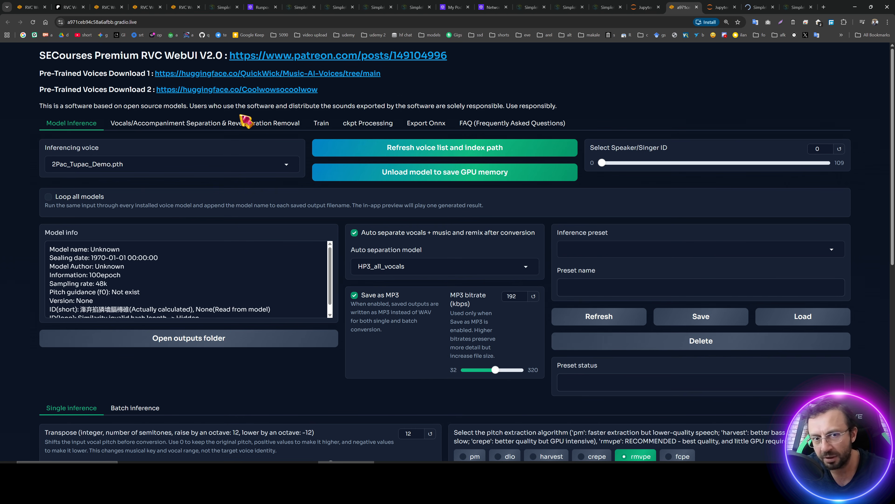
Upload an audio file for processing and convert it with the 2Pac_Tupac_Demo voice.
{"action": "scroll", "coordinate": [254, 235], "scroll_direction": "down", "scroll_amount": 6}
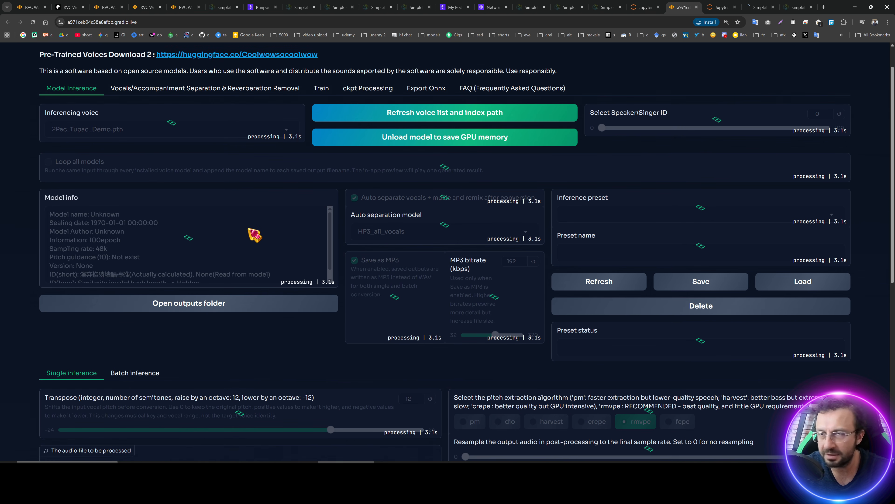
{"action": "scroll", "coordinate": [388, 294], "scroll_direction": "down", "scroll_amount": 3}
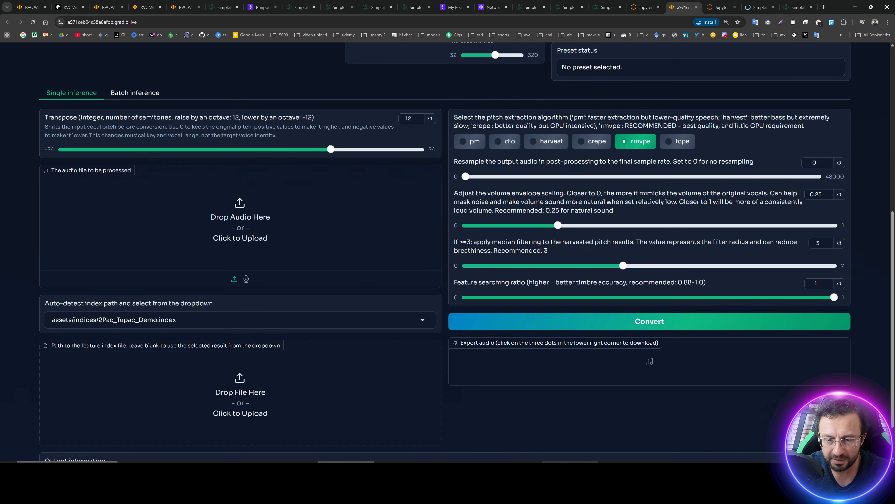
{"action": "left_click", "coordinate": [515, 471]}
{"action": "left_click_drag", "start_coordinate": [550, 279], "coordinate": [183, 234]}
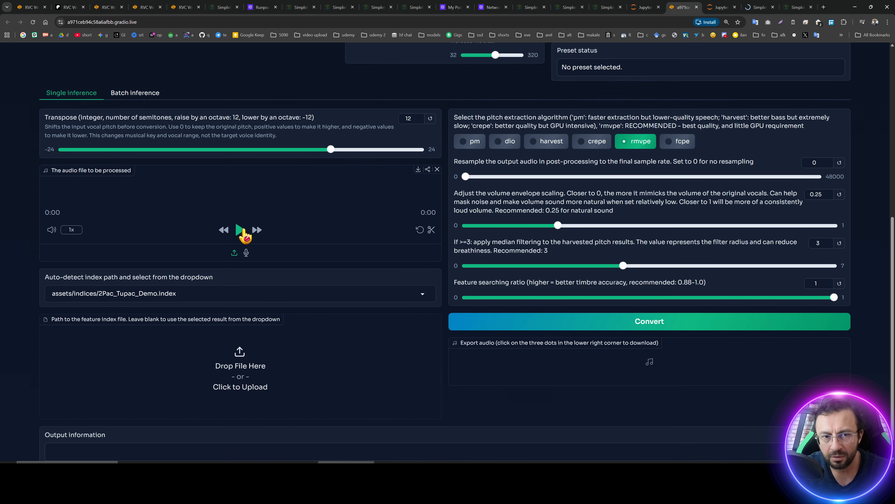
{"action": "scroll", "coordinate": [453, 347], "scroll_direction": "up", "scroll_amount": 3}
{"action": "scroll", "coordinate": [453, 347], "scroll_direction": "down", "scroll_amount": 4}
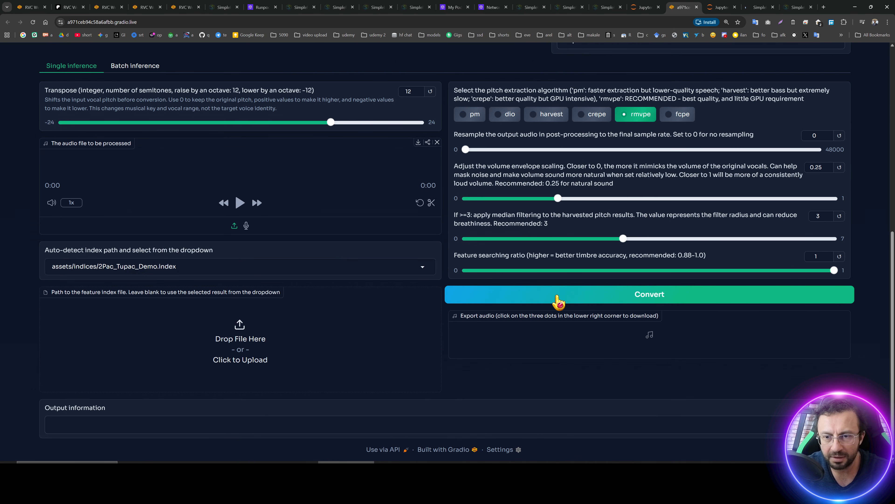
{"action": "left_click", "coordinate": [560, 299]}
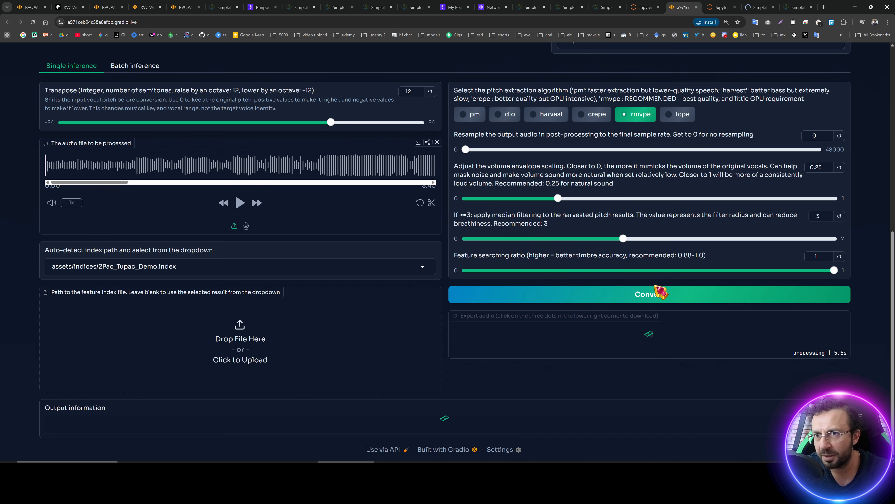
Browse into the RVC_Premium outputs folder in the workspace file browser and refresh it.
{"action": "left_click", "coordinate": [646, 7]}
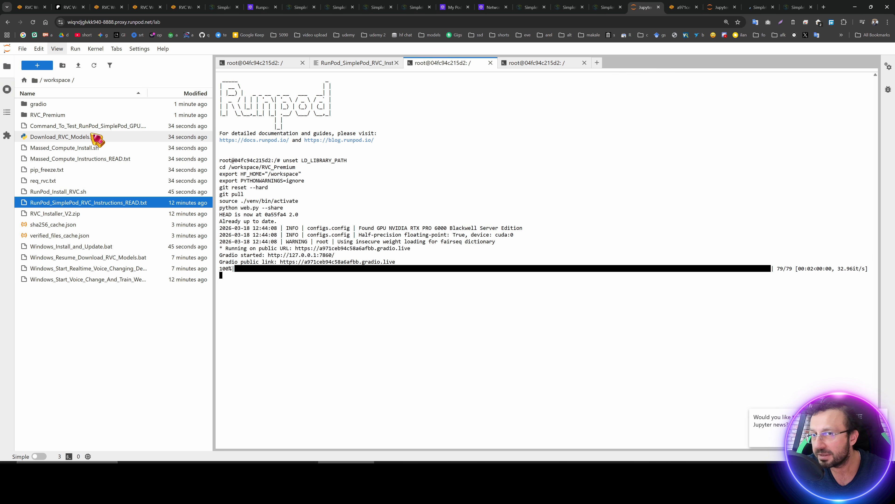
{"action": "left_click", "coordinate": [62, 115]}
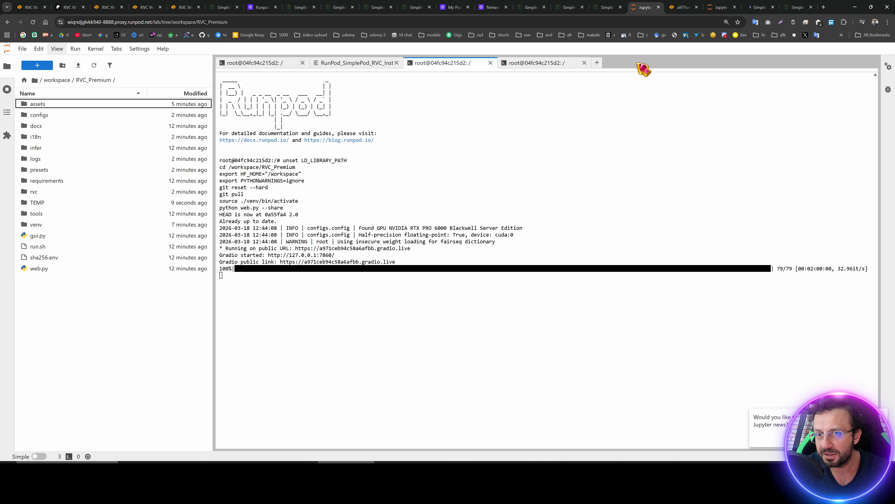
{"action": "left_click", "coordinate": [94, 68]}
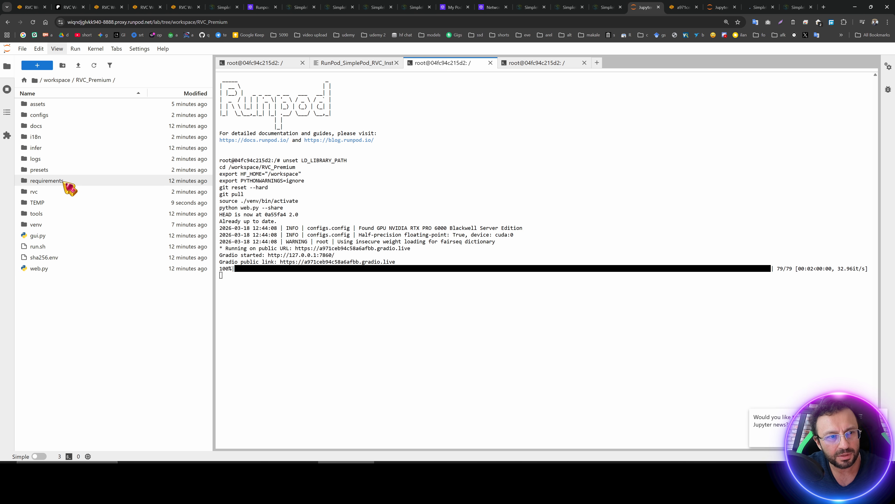
{"action": "left_click", "coordinate": [682, 7]}
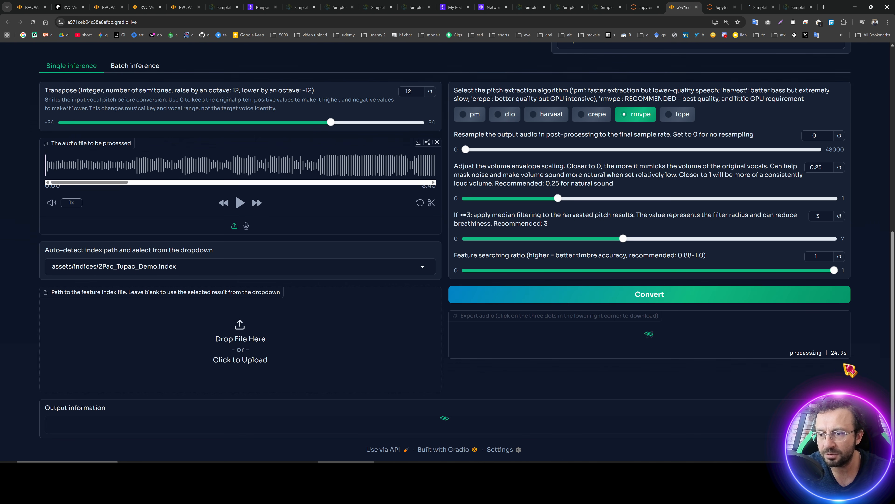
{"action": "left_click", "coordinate": [645, 7]}
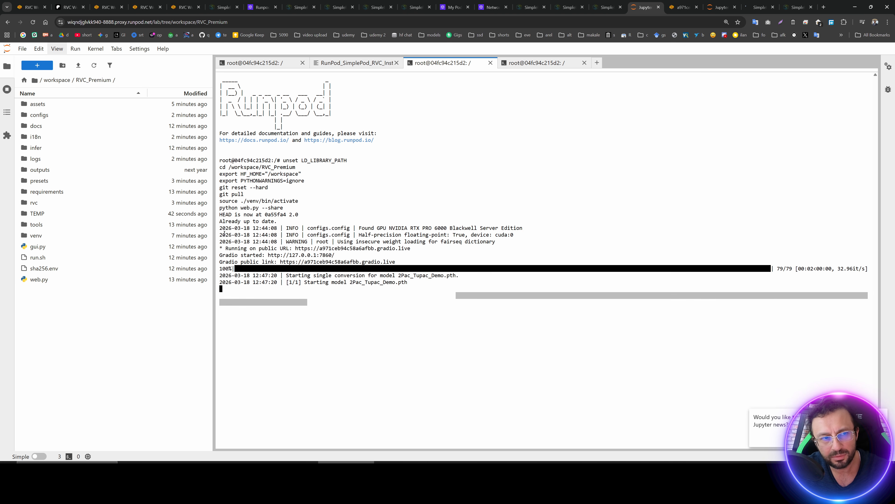
{"action": "left_click", "coordinate": [50, 171]}
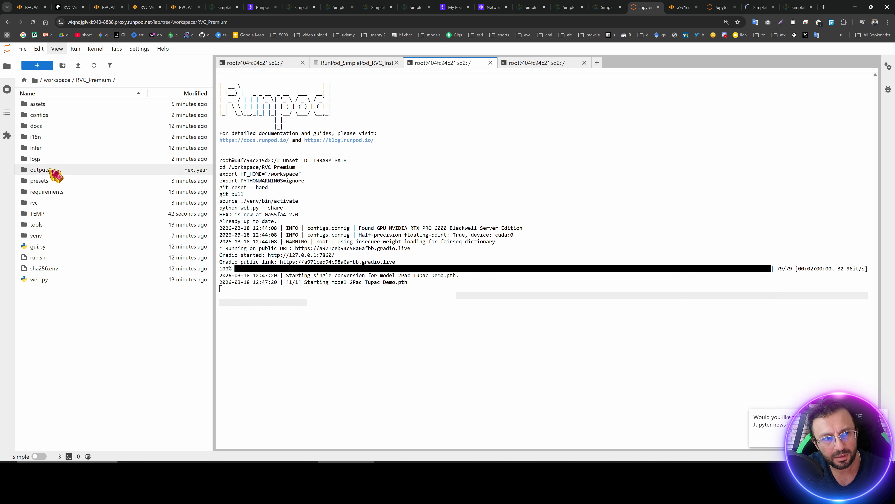
{"action": "double_click", "coordinate": [49, 170]}
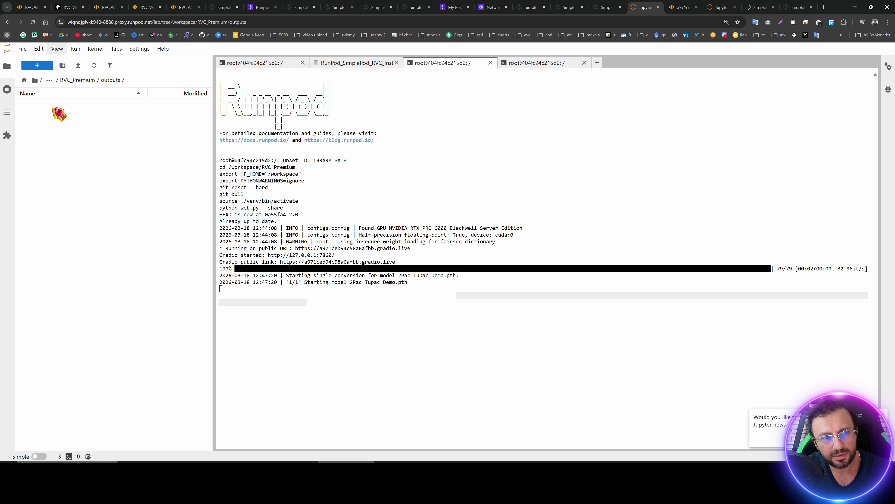
{"action": "left_click", "coordinate": [97, 68]}
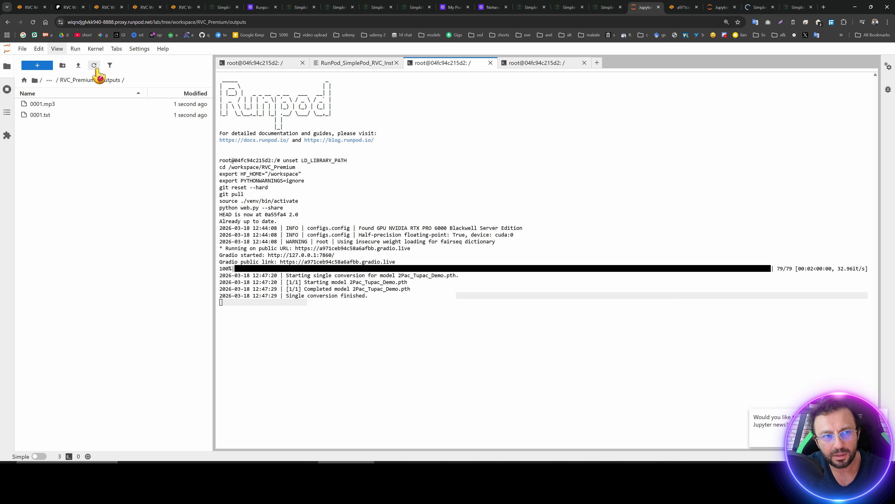
Download the outputs folder as an archive, overwriting the existing downloaded file.
{"action": "left_click", "coordinate": [68, 106]}
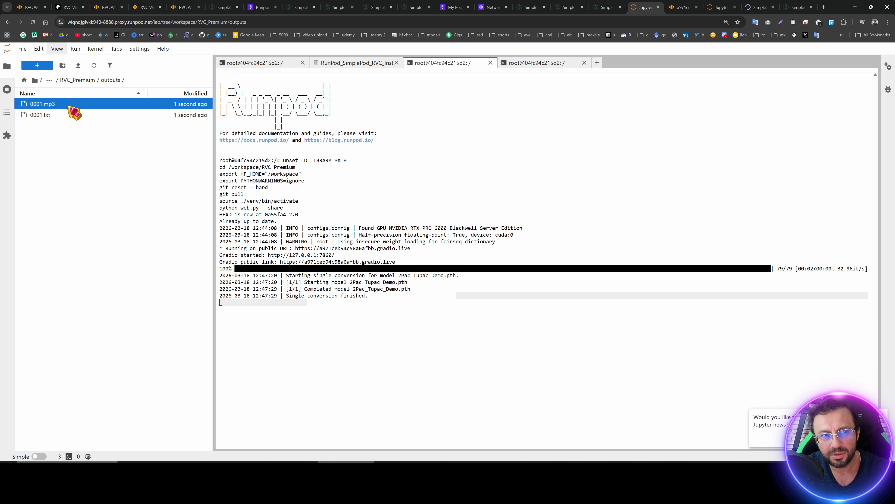
{"action": "left_click", "coordinate": [76, 82]}
{"action": "right_click", "coordinate": [48, 172]}
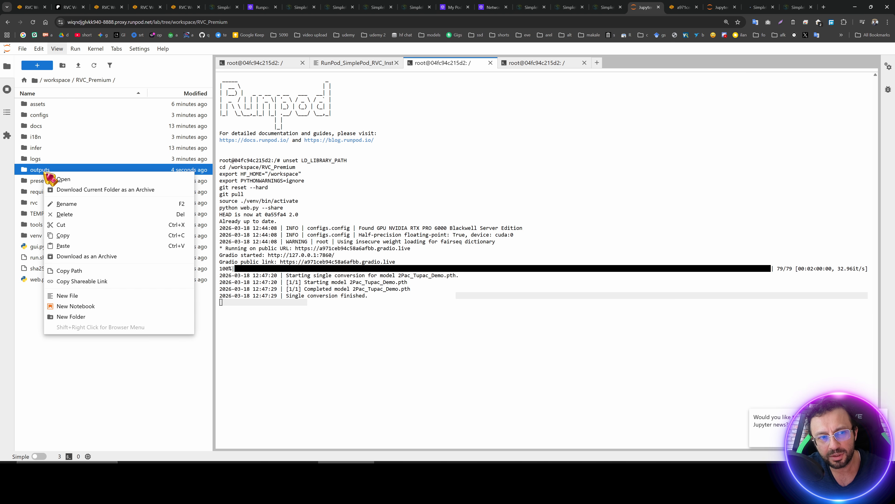
{"action": "left_click", "coordinate": [88, 256]}
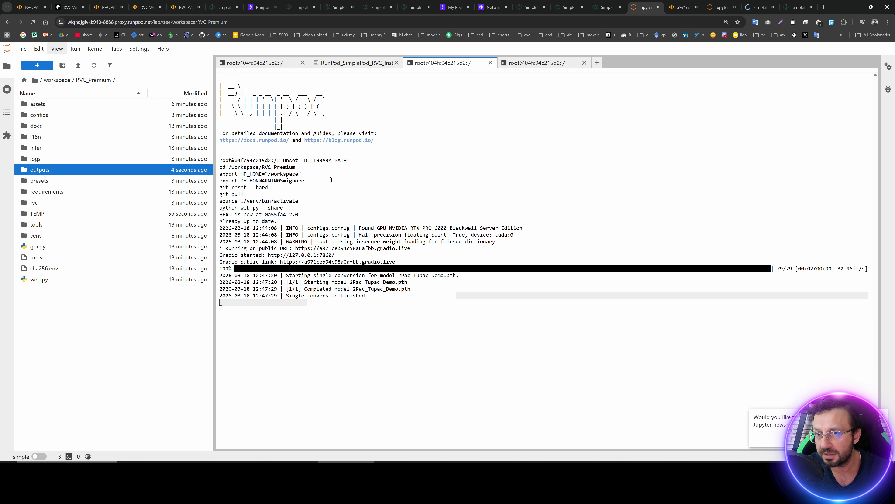
{"action": "left_click", "coordinate": [697, 5]}
{"action": "left_click", "coordinate": [514, 264]}
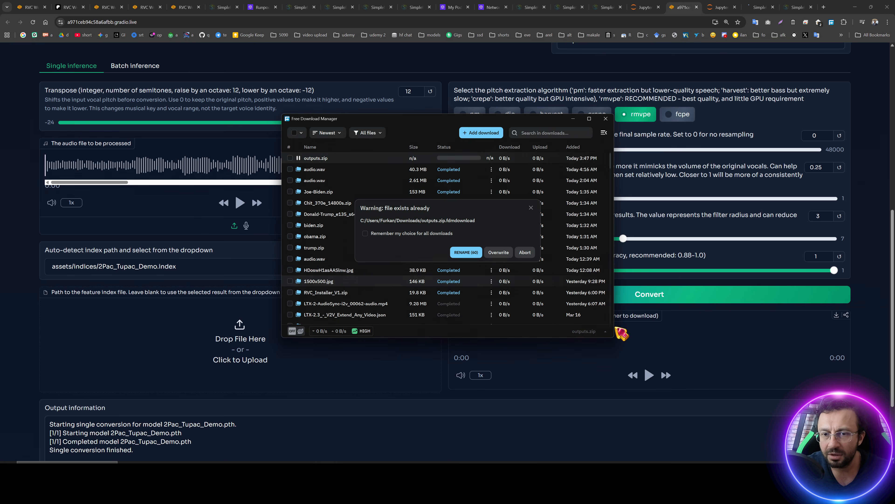
{"action": "left_click", "coordinate": [498, 252]}
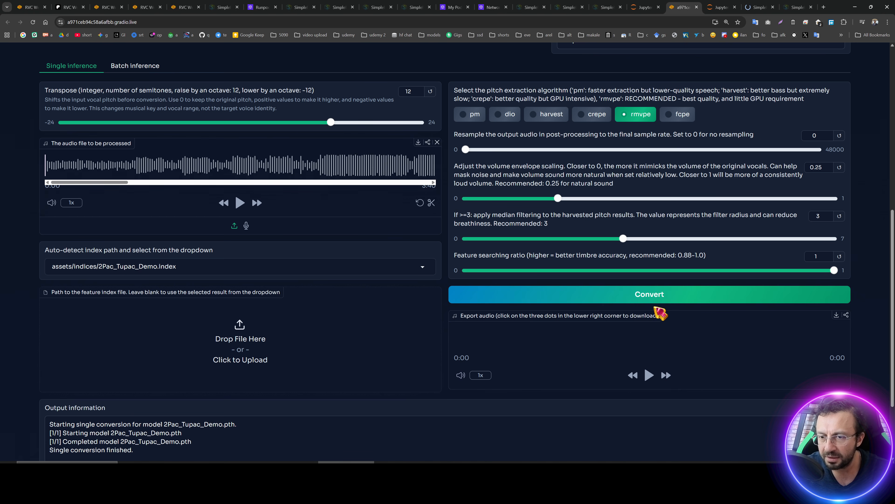
Download the converted export audio, overwriting the existing local file.
{"action": "scroll", "coordinate": [650, 349], "scroll_direction": "down", "scroll_amount": 1}
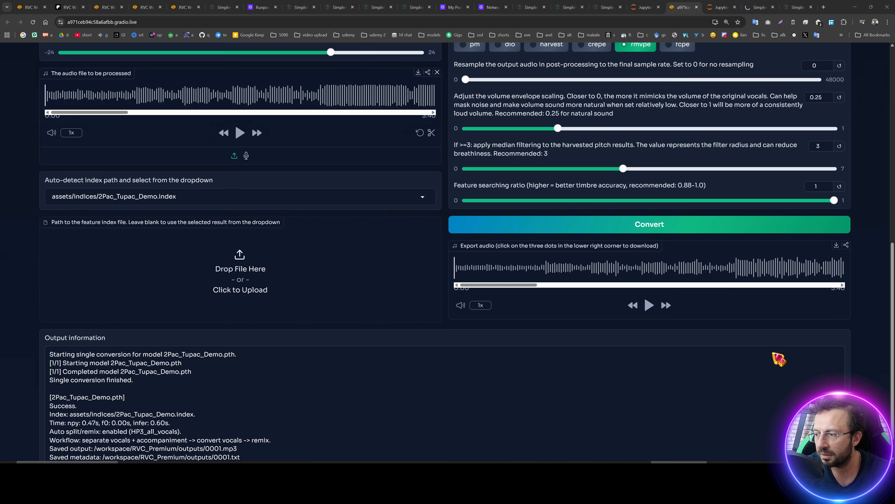
{"action": "left_click", "coordinate": [836, 245]}
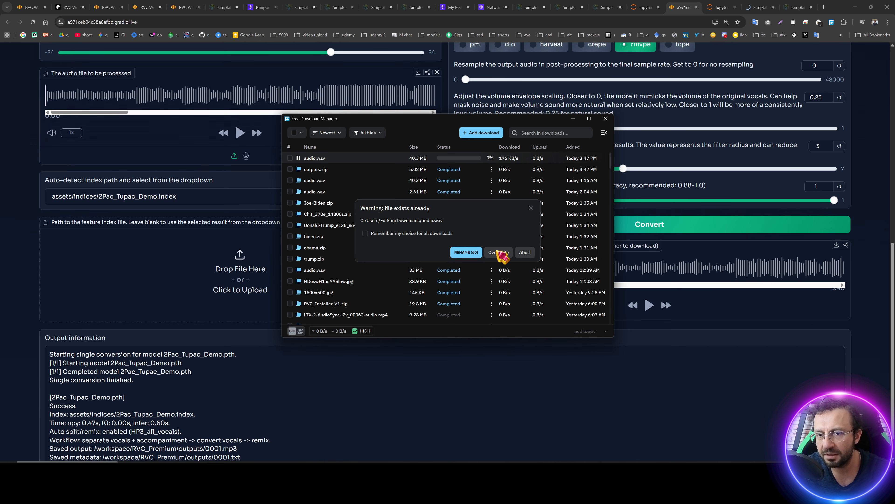
{"action": "left_click", "coordinate": [501, 254]}
Play back part of the converted export audio in the WebUI player.
{"action": "left_click", "coordinate": [693, 369]}
{"action": "left_click_drag", "start_coordinate": [614, 272], "coordinate": [680, 271]}
{"action": "left_click", "coordinate": [649, 305]}
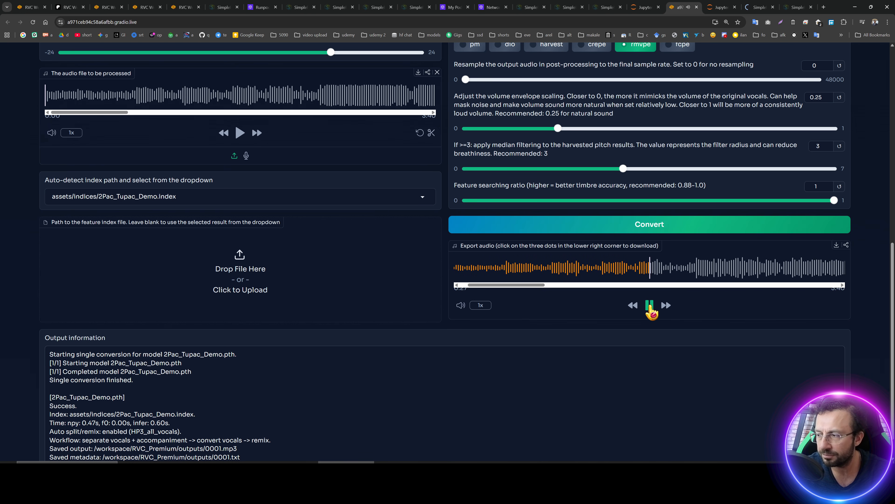
{"action": "left_click", "coordinate": [650, 305]}
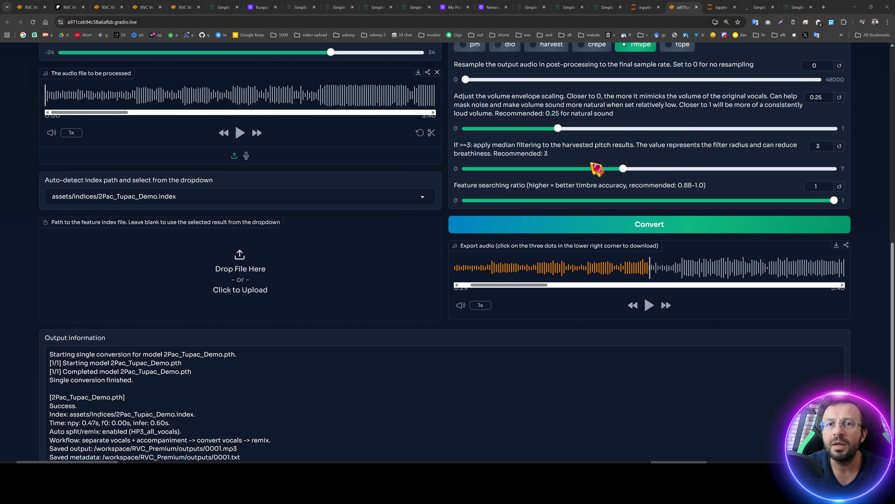
{"action": "scroll", "coordinate": [526, 248], "scroll_direction": "up", "scroll_amount": 4}
{"action": "scroll", "coordinate": [527, 248], "scroll_direction": "up", "scroll_amount": 8}
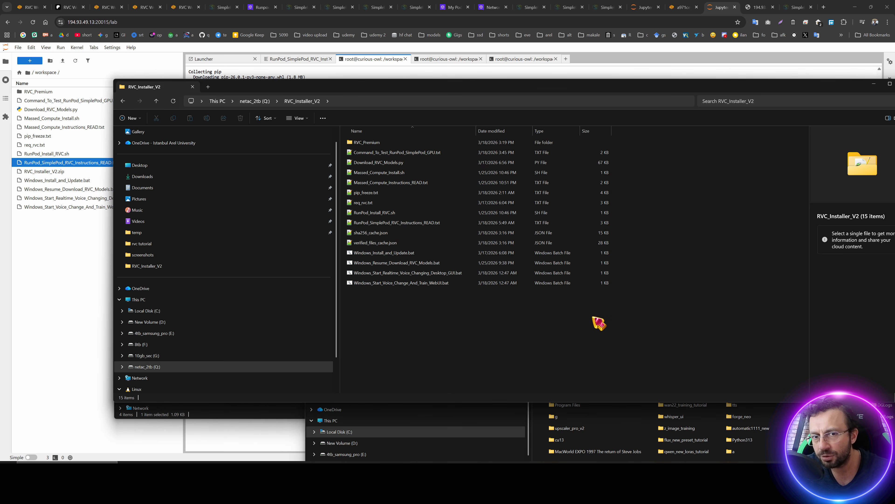
Open Massed_Compute_Instructions_READ.txt from the local installer folder and follow its Massed Compute registration link.
{"action": "left_click", "coordinate": [598, 322]}
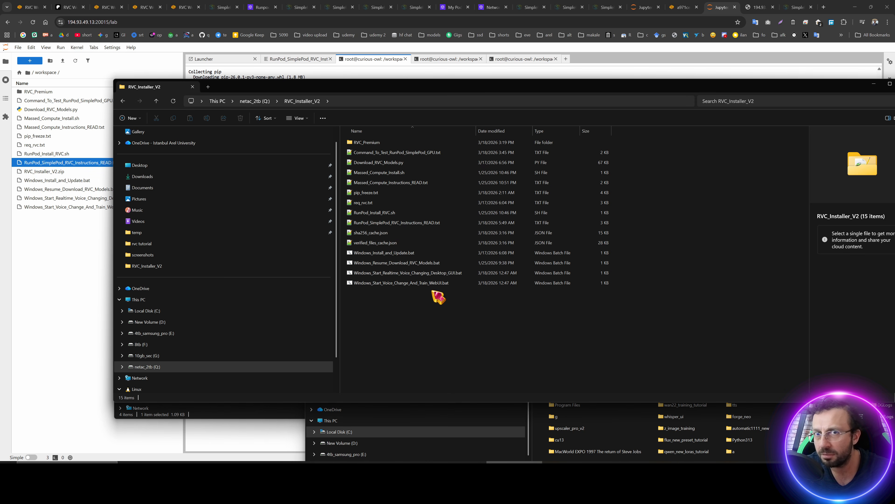
{"action": "double_click", "coordinate": [387, 186]}
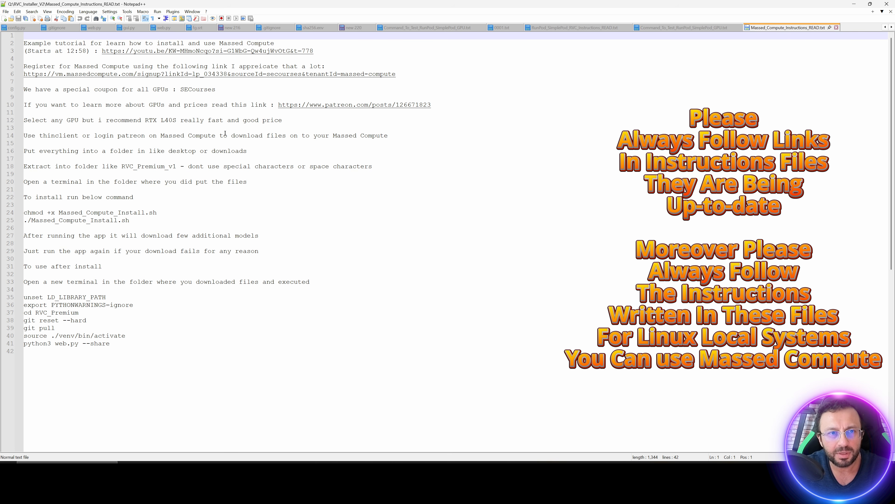
{"action": "double_click", "coordinate": [304, 75]}
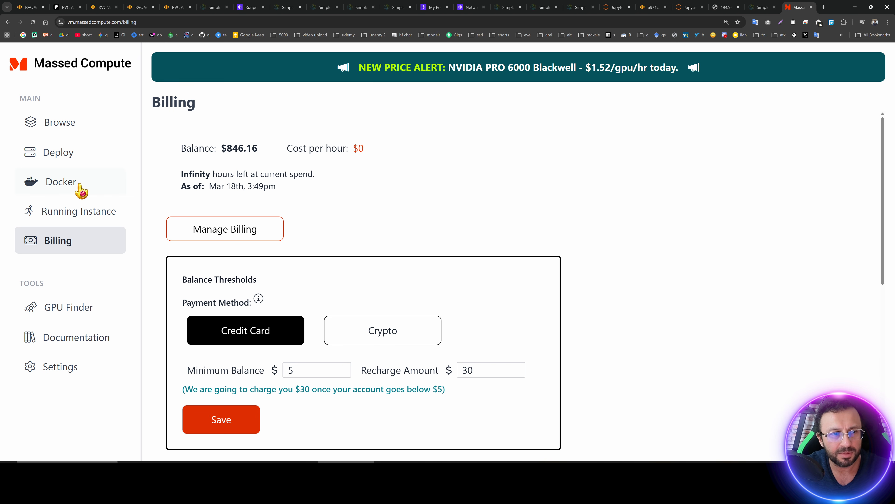
Open the Deploy page and choose the Creator category and SECourses image for one RTX PRO 6000 Blackwell (96GB) GPU.
{"action": "left_click", "coordinate": [82, 155]}
{"action": "left_click_drag", "start_coordinate": [760, 224], "coordinate": [180, 202]}
{"action": "left_click_drag", "start_coordinate": [227, 248], "coordinate": [736, 264]}
{"action": "left_click", "coordinate": [731, 264]}
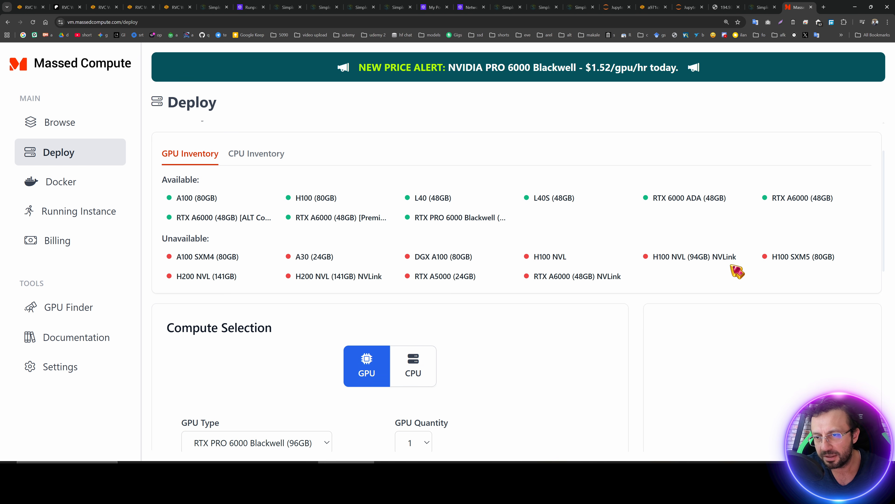
{"action": "scroll", "coordinate": [377, 250], "scroll_direction": "down", "scroll_amount": 2}
{"action": "scroll", "coordinate": [383, 257], "scroll_direction": "down", "scroll_amount": 5}
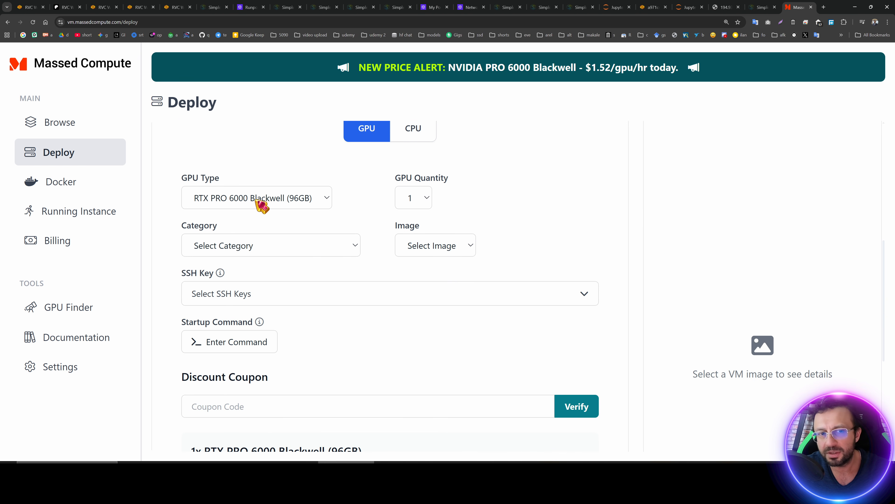
{"action": "scroll", "coordinate": [278, 208], "scroll_direction": "down", "scroll_amount": 1}
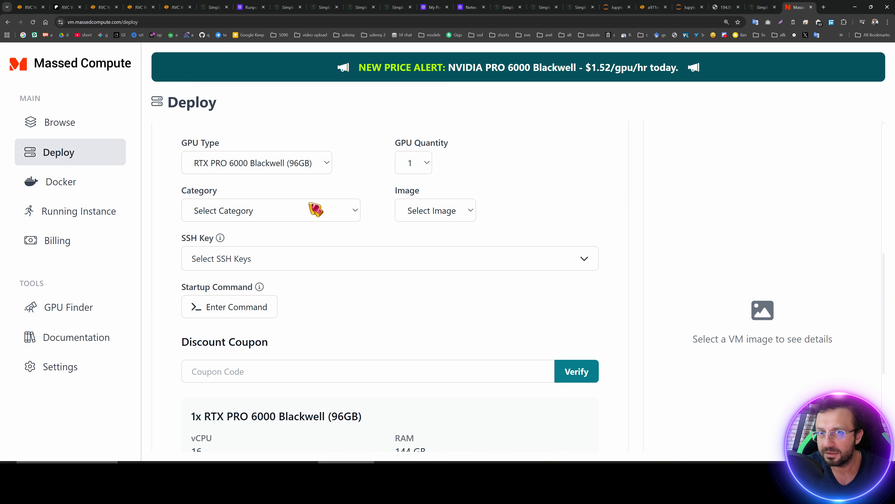
{"action": "left_click", "coordinate": [278, 220]}
{"action": "left_click", "coordinate": [266, 217]}
{"action": "left_click", "coordinate": [246, 216]}
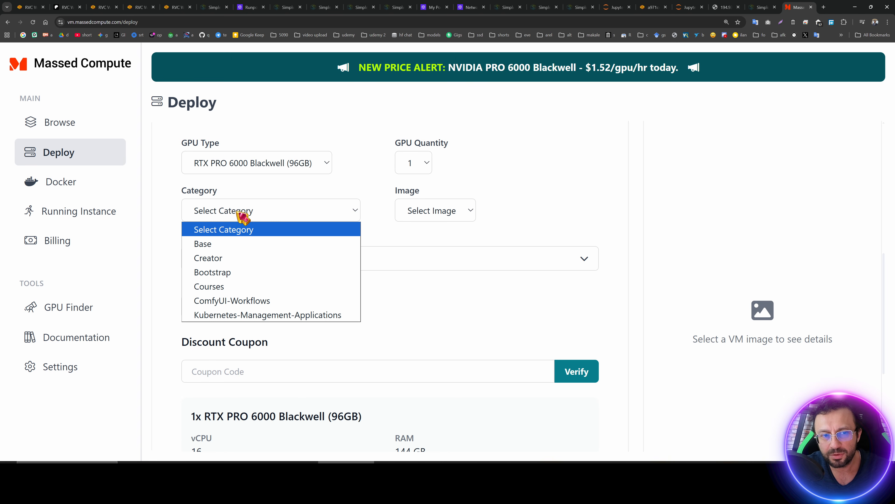
{"action": "left_click", "coordinate": [235, 257]}
{"action": "left_click", "coordinate": [444, 221]}
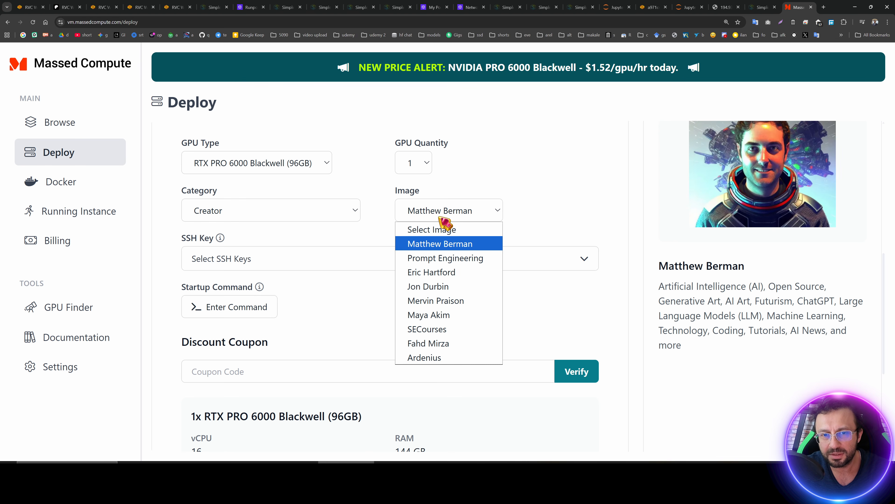
{"action": "left_click", "coordinate": [439, 329]}
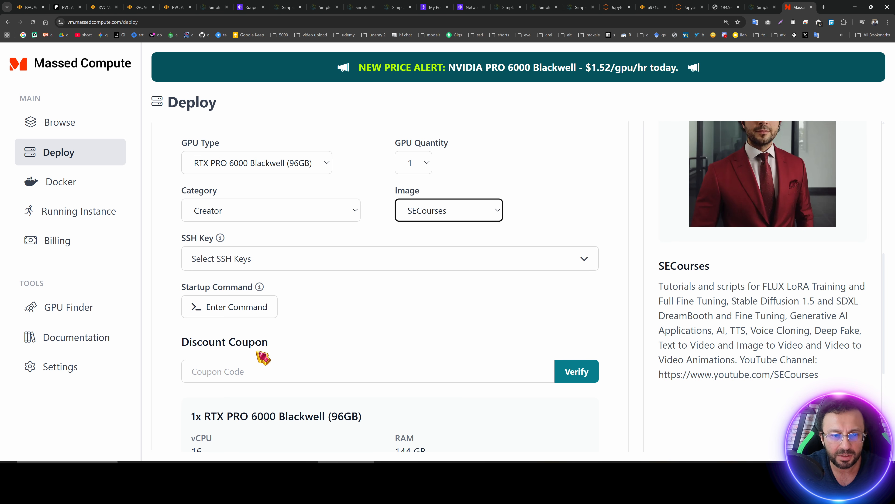
Enter the discount coupon SECourses and verify it.
{"action": "left_click", "coordinate": [263, 369]}
{"action": "scroll", "coordinate": [317, 317], "scroll_direction": "down", "scroll_amount": 4}
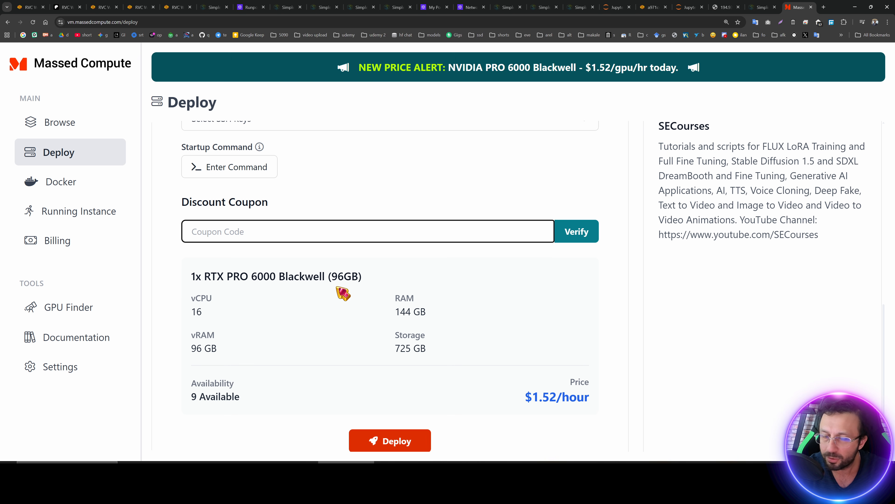
{"action": "type", "text": "SECourses"}
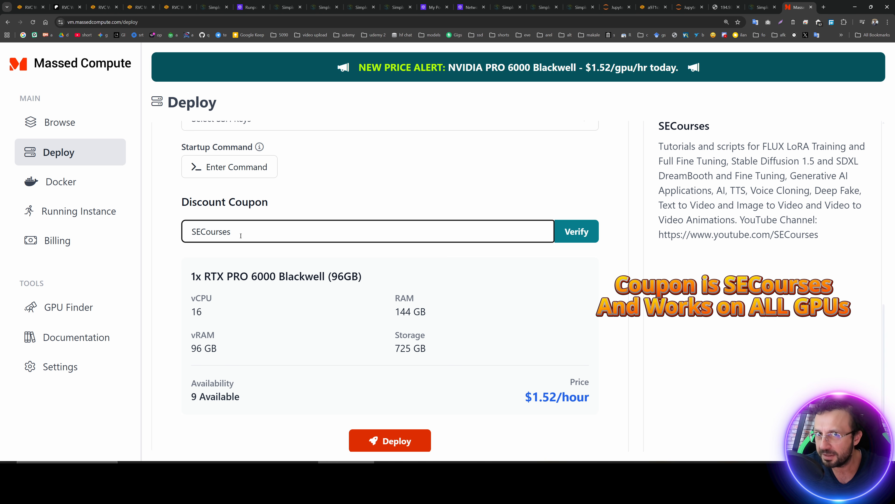
{"action": "left_click_drag", "start_coordinate": [592, 401], "coordinate": [530, 403]}
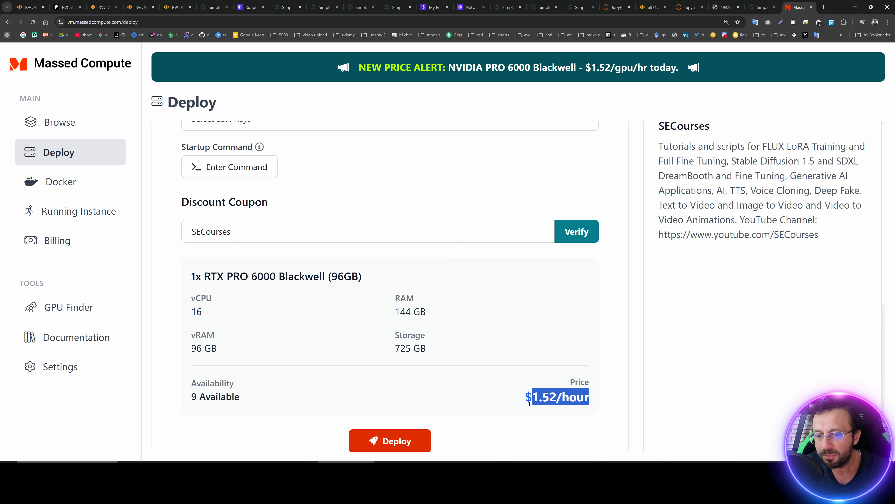
{"action": "left_click", "coordinate": [529, 403]}
{"action": "left_click", "coordinate": [570, 234]}
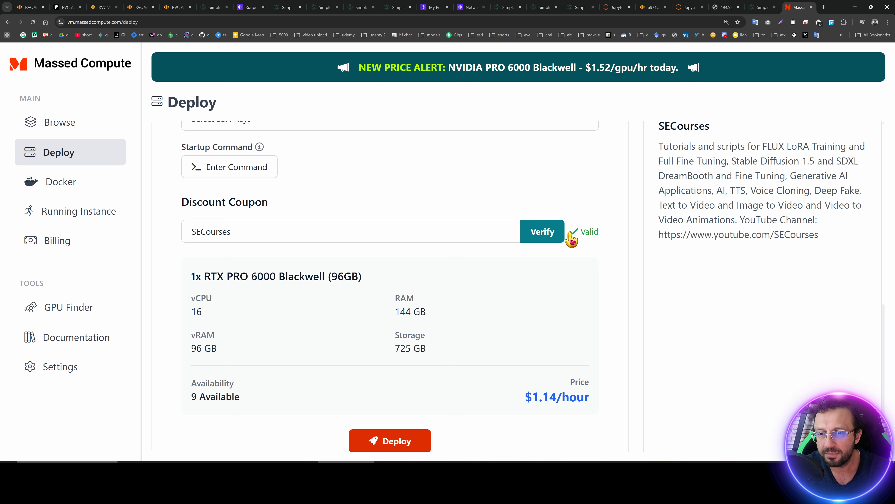
Deploy the configured instance, dismiss the creation notice and expand the new instance's details.
{"action": "scroll", "coordinate": [569, 385], "scroll_direction": "down", "scroll_amount": 1}
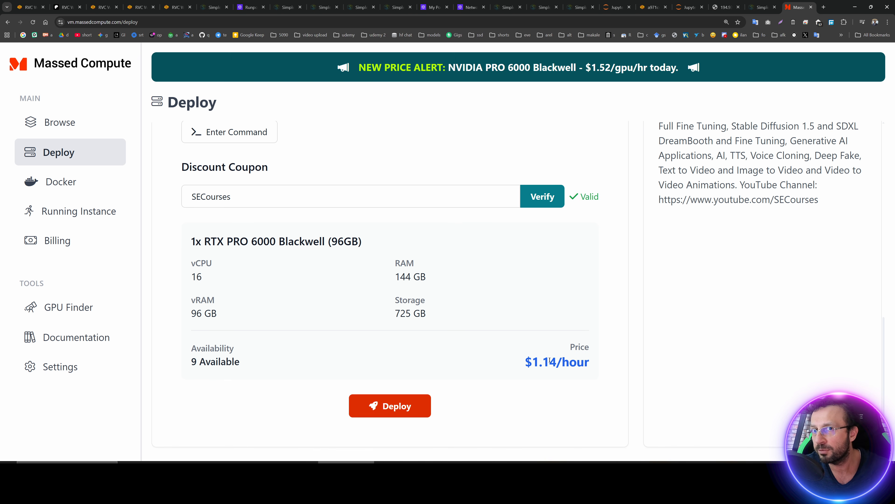
{"action": "left_click", "coordinate": [416, 411]}
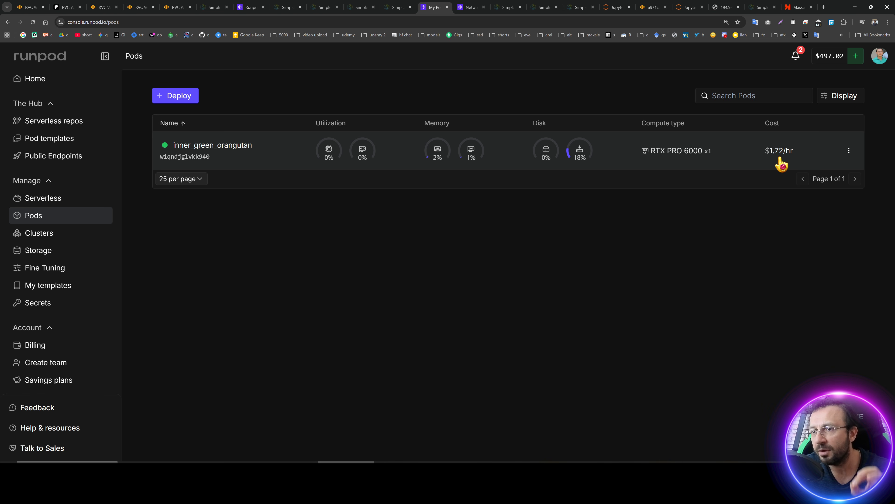
{"action": "left_click", "coordinate": [798, 7]}
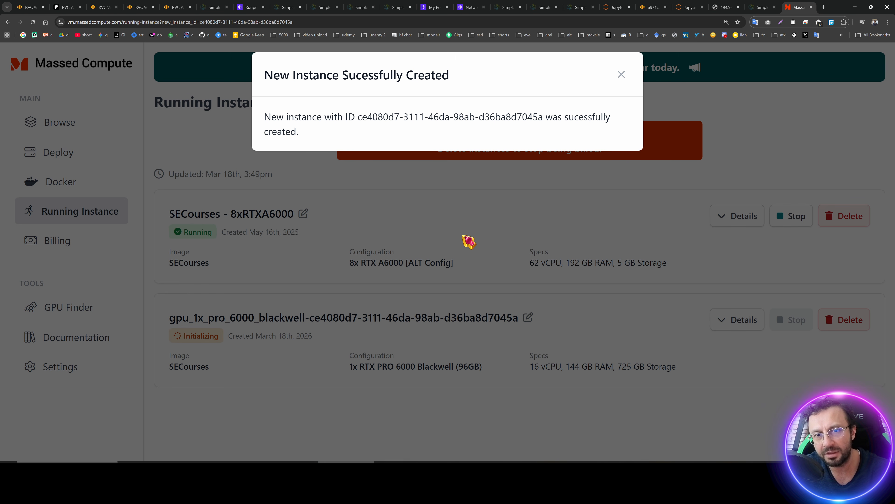
{"action": "left_click", "coordinate": [620, 75]}
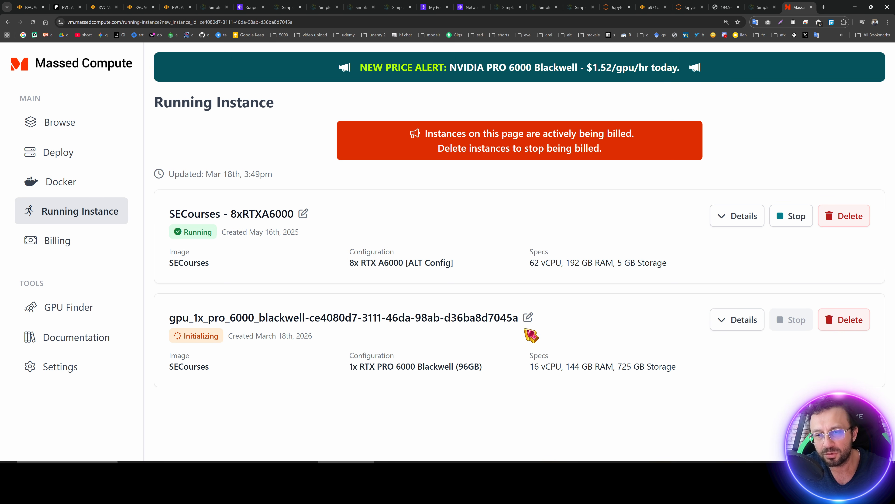
{"action": "left_click", "coordinate": [737, 320]}
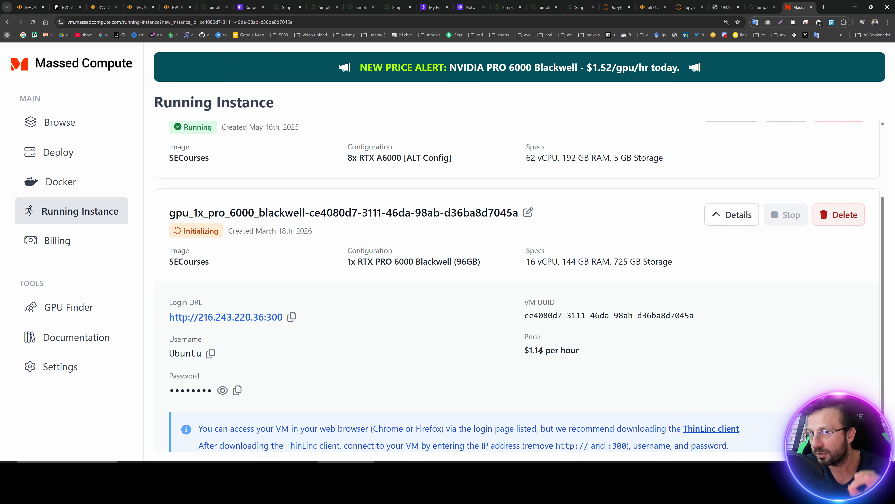
Switch to SimplePod and compare its servers, storage and RTX PRO 6000 Blackwell rental pricing.
{"action": "key", "text": "ctrl+Page_Up"}
{"action": "left_click", "coordinate": [619, 85]}
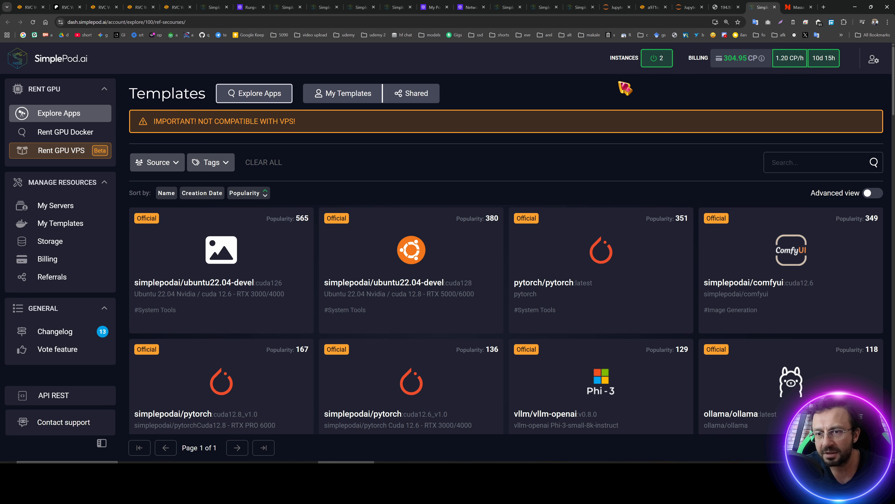
{"action": "left_click", "coordinate": [59, 206]}
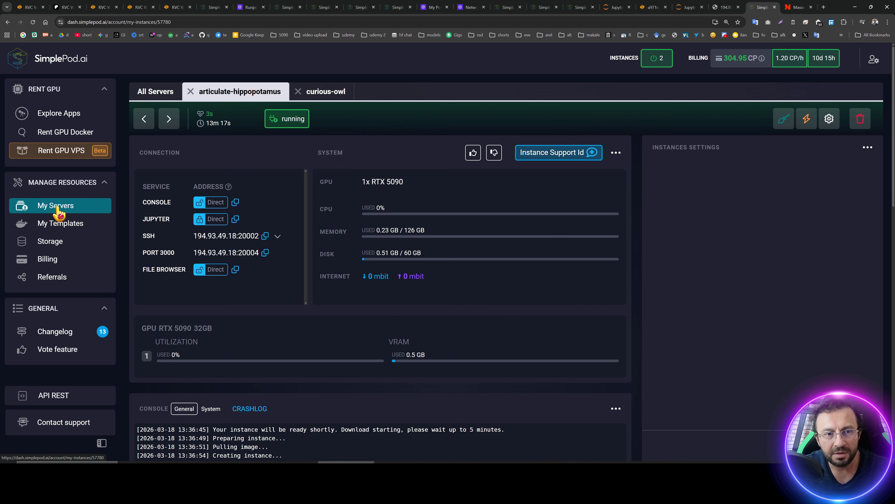
{"action": "left_click", "coordinate": [55, 241]}
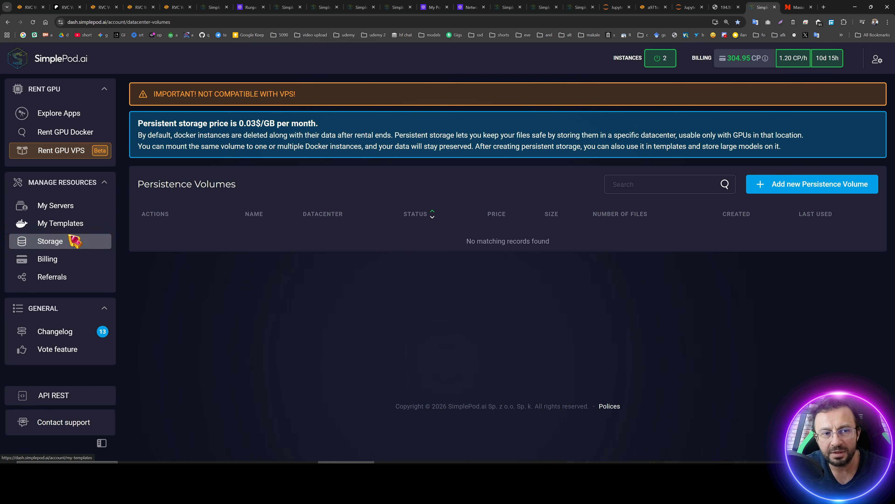
{"action": "left_click", "coordinate": [61, 132]}
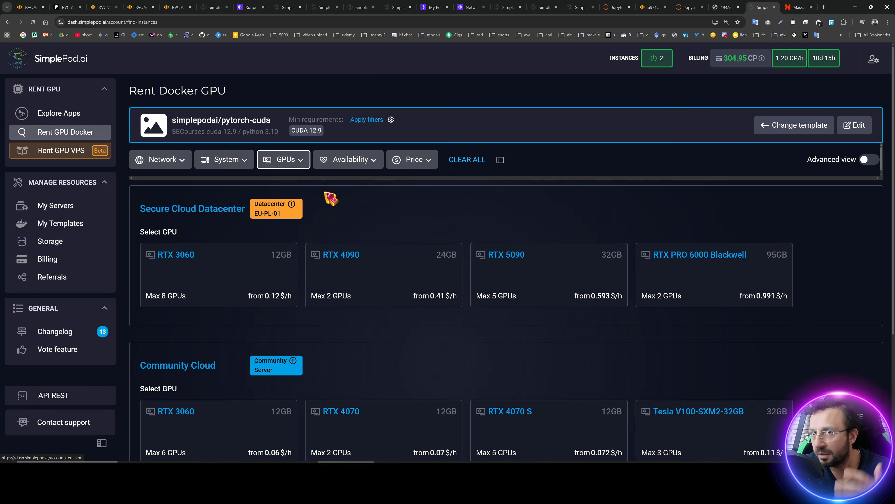
{"action": "left_click", "coordinate": [702, 261]}
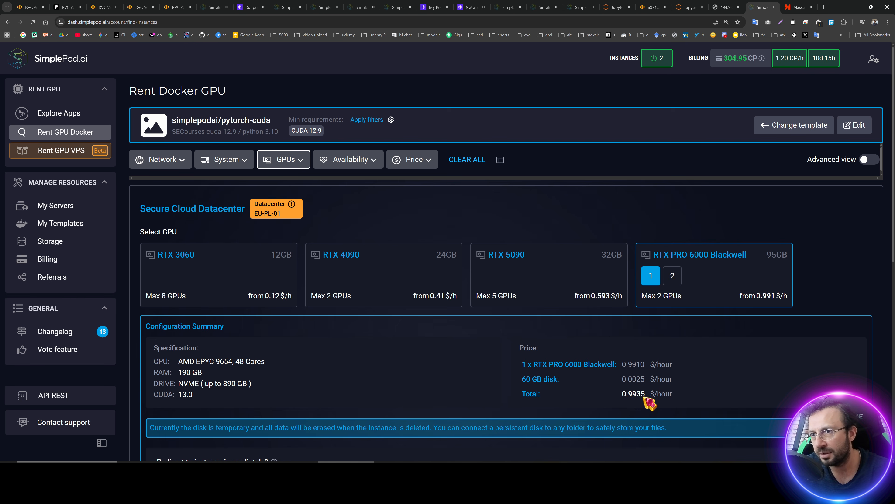
Return to Massed Compute and refresh the Running Instance page to check the new instance's status and login details.
{"action": "key", "text": "ctrl+Tab"}
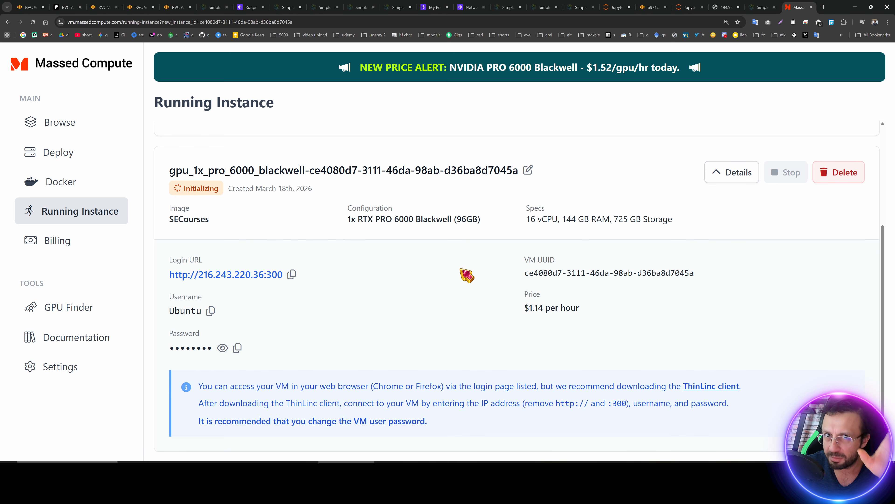
{"action": "double_click", "coordinate": [214, 189]}
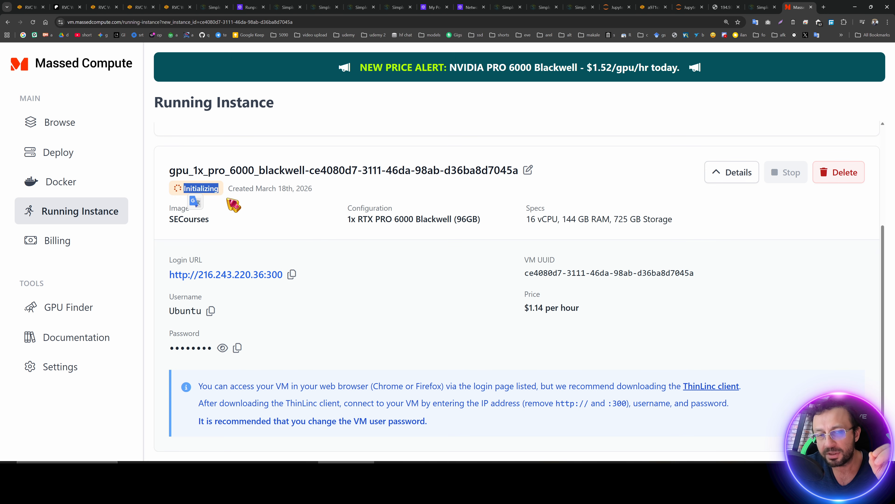
{"action": "left_click", "coordinate": [331, 247]}
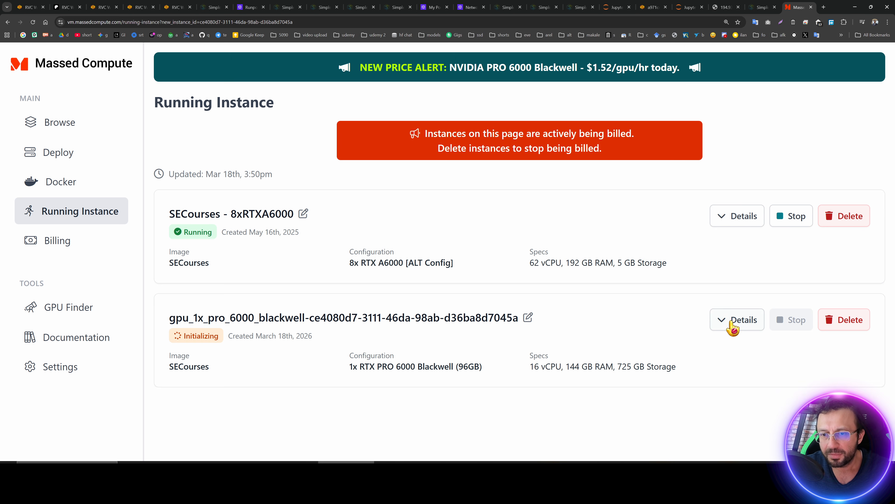
{"action": "left_click", "coordinate": [737, 321]}
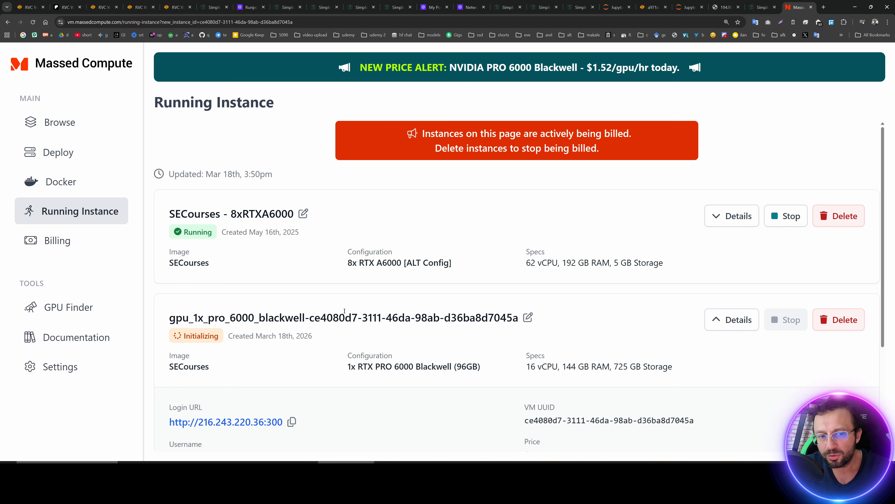
{"action": "scroll", "coordinate": [238, 194], "scroll_direction": "down", "scroll_amount": 3}
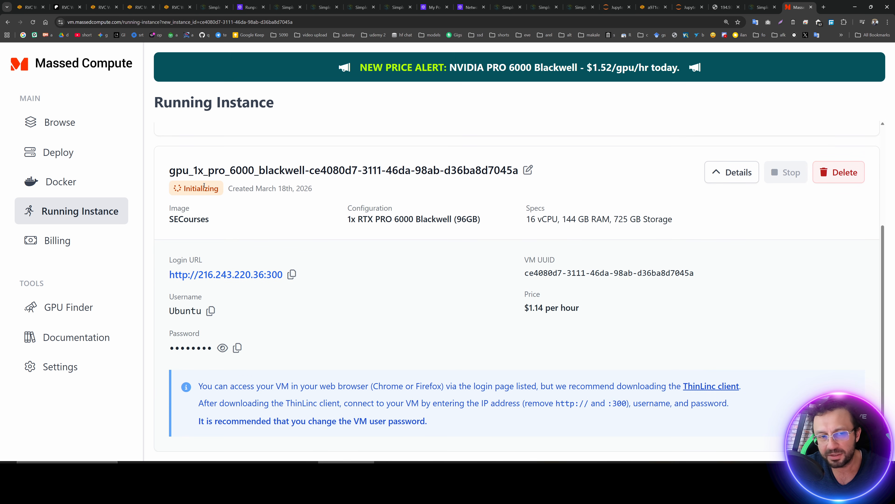
{"action": "left_click", "coordinate": [33, 22]}
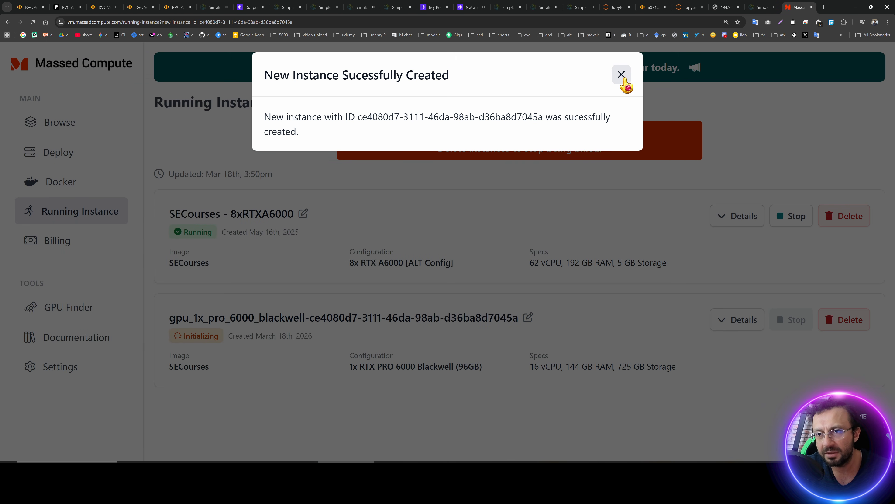
{"action": "left_click", "coordinate": [621, 74]}
{"action": "left_click", "coordinate": [729, 320]}
{"action": "scroll", "coordinate": [723, 323], "scroll_direction": "down", "scroll_amount": 4}
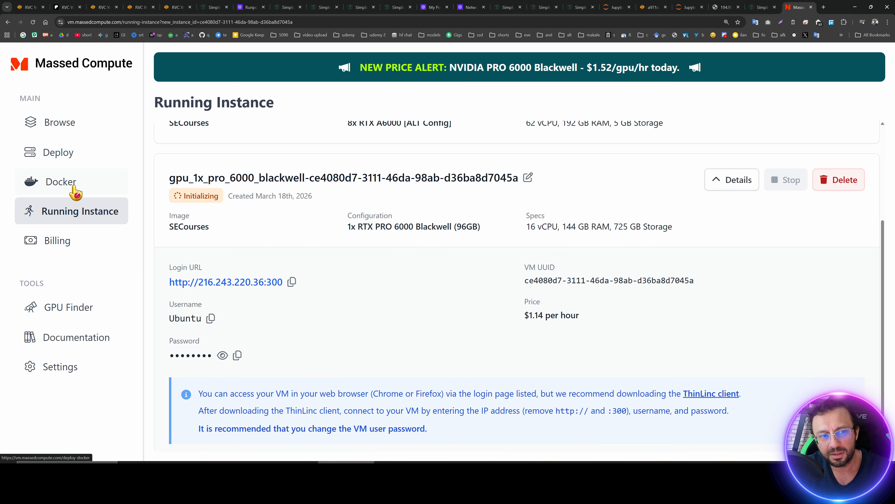
{"action": "left_click", "coordinate": [76, 190]}
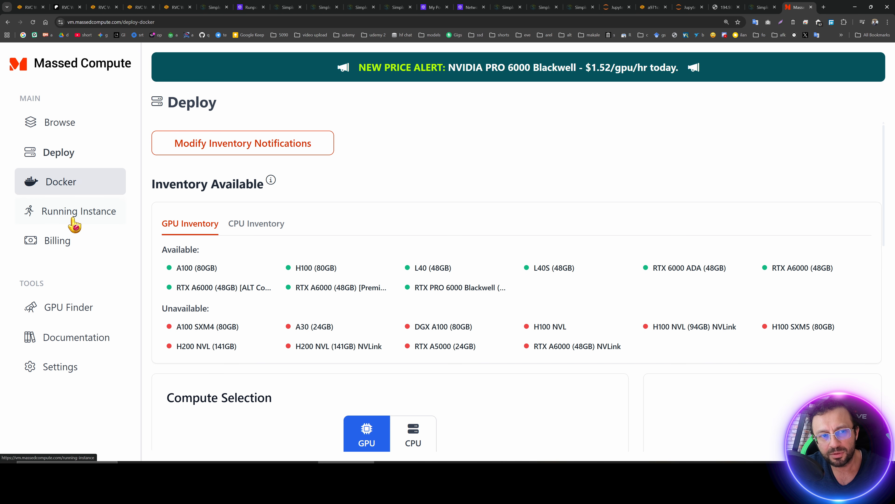
{"action": "left_click", "coordinate": [73, 220]}
{"action": "left_click", "coordinate": [735, 323]}
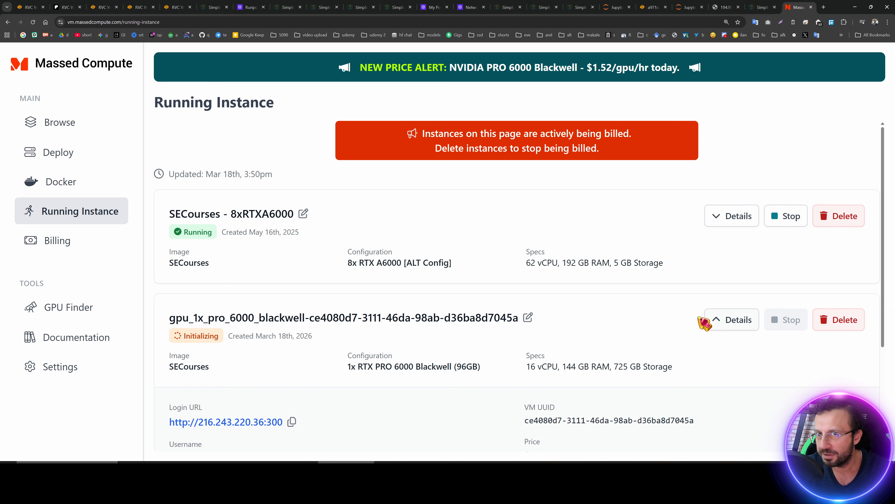
{"action": "scroll", "coordinate": [580, 297], "scroll_direction": "down", "scroll_amount": 4}
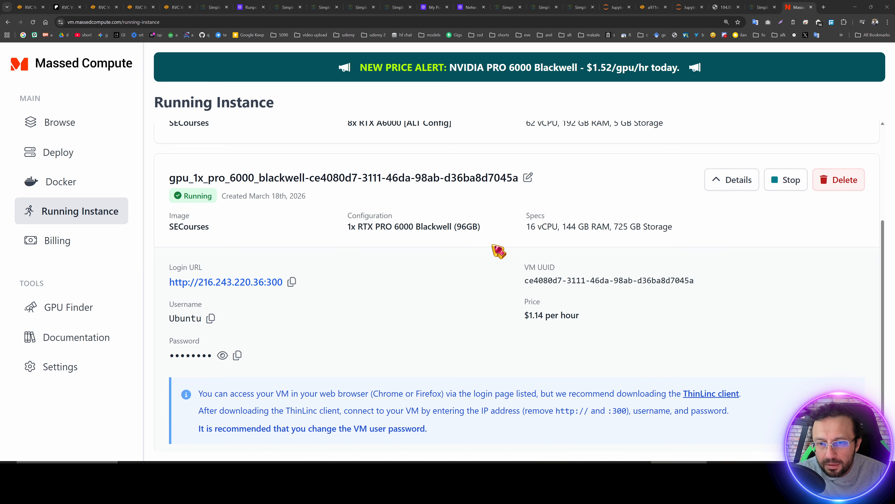
{"action": "scroll", "coordinate": [359, 298], "scroll_direction": "down", "scroll_amount": 1}
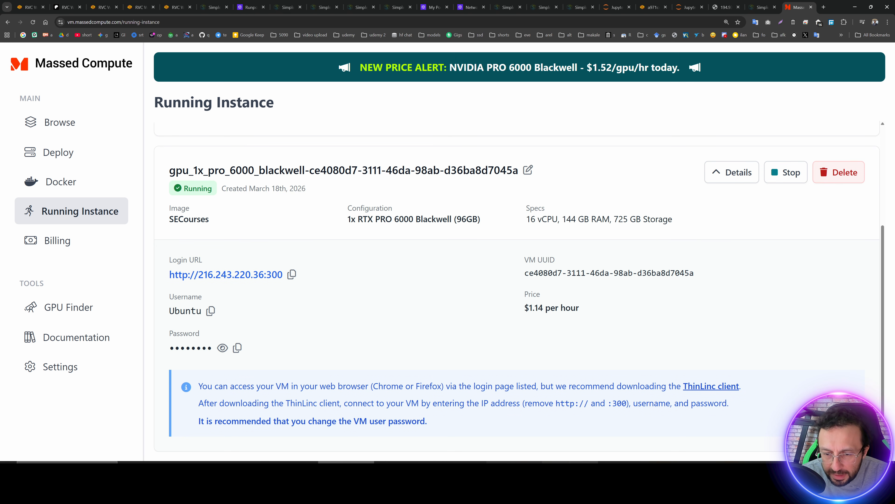
Copy RVC_Installer_V2.zip into Mass_Compute_Shared_Folder on the 4tb_samsung_pro drive, replacing the existing file.
{"action": "left_click", "coordinate": [515, 474]}
{"action": "left_click", "coordinate": [262, 100]}
{"action": "left_click", "coordinate": [375, 143]}
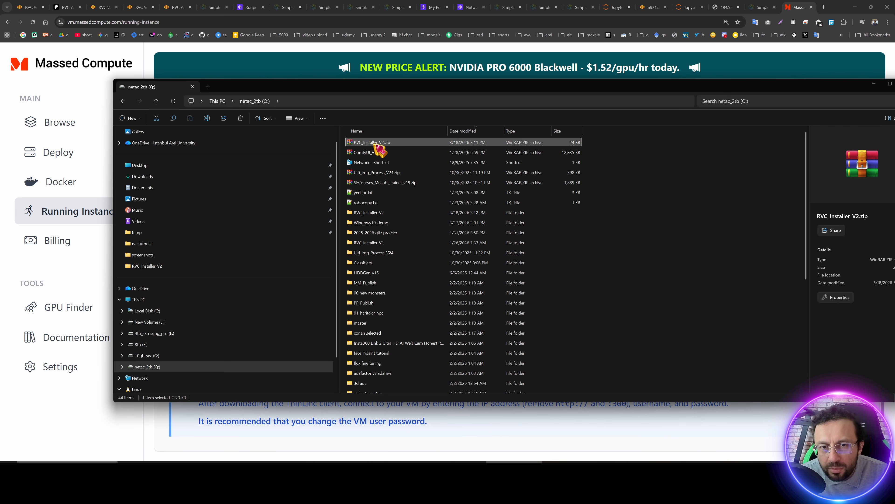
{"action": "left_click", "coordinate": [195, 334]}
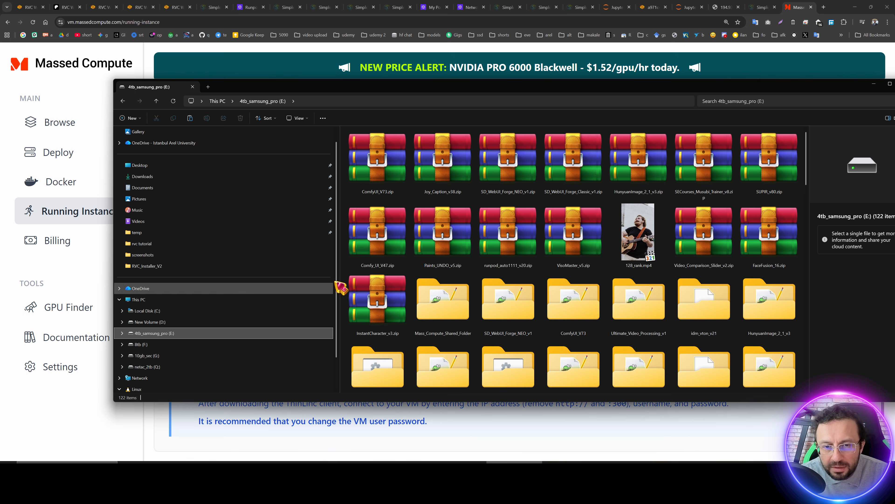
{"action": "left_click_drag", "start_coordinate": [341, 288], "coordinate": [434, 300]}
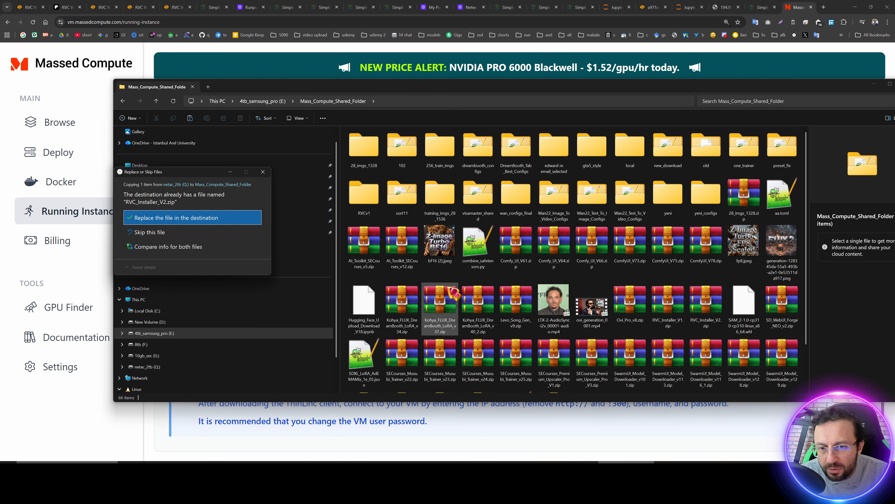
{"action": "left_click", "coordinate": [216, 223]}
{"action": "left_click", "coordinate": [496, 429]}
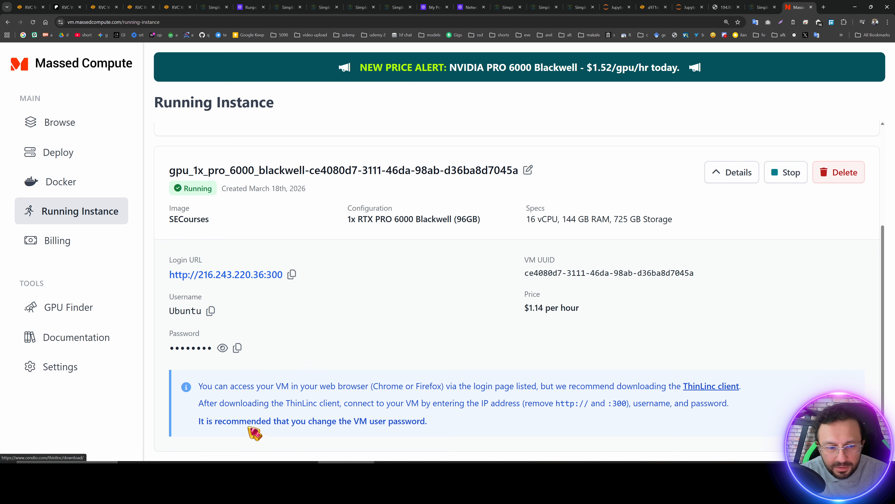
Launch the ThinLinc client from Windows search and open its options.
{"action": "key", "text": "super"}
{"action": "type", "text": "thinLinc client"}
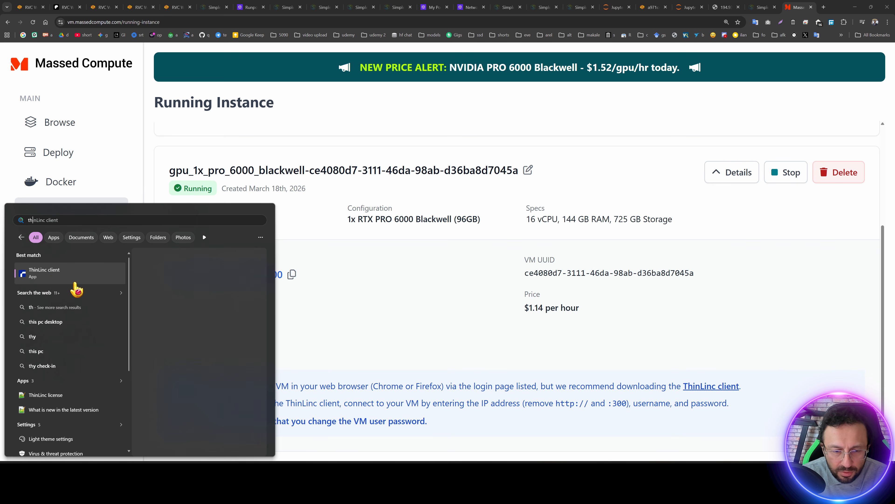
{"action": "left_click", "coordinate": [49, 276]}
{"action": "left_click", "coordinate": [504, 272]}
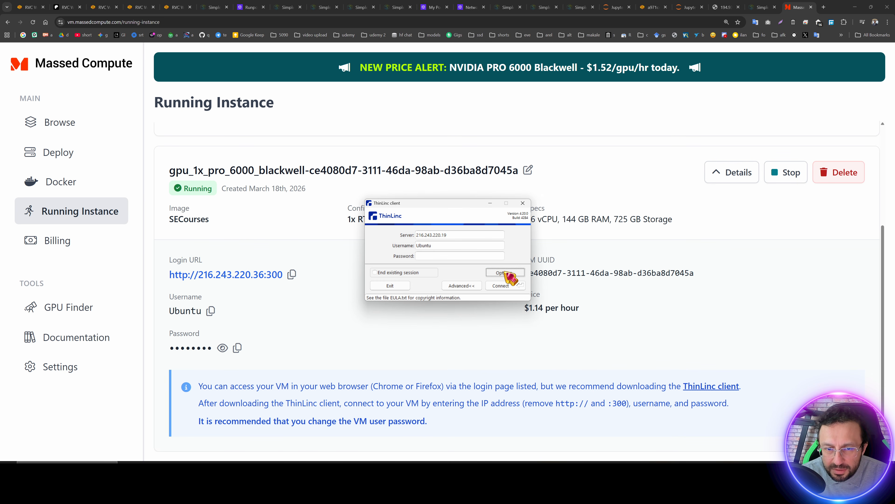
Check the exported local drive E:\Mass_Compute_Shared_Folder with Read and write permission and close the options.
{"action": "left_click", "coordinate": [83, 79]}
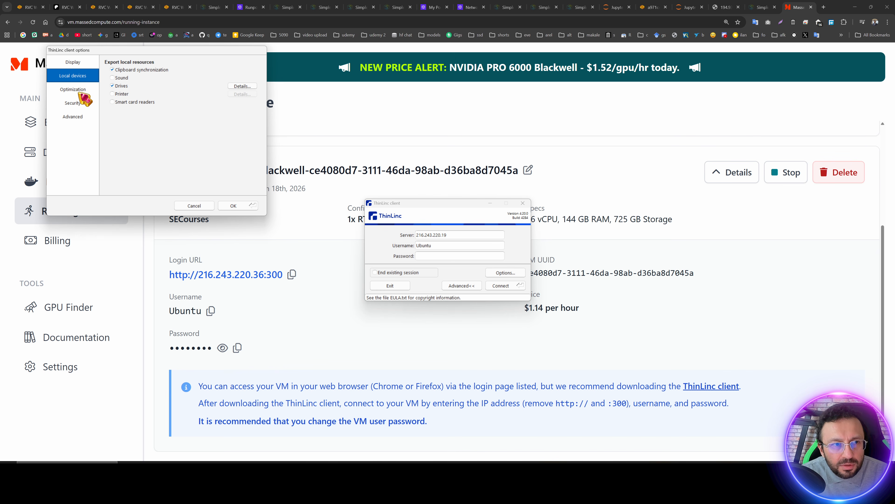
{"action": "left_click", "coordinate": [237, 86]}
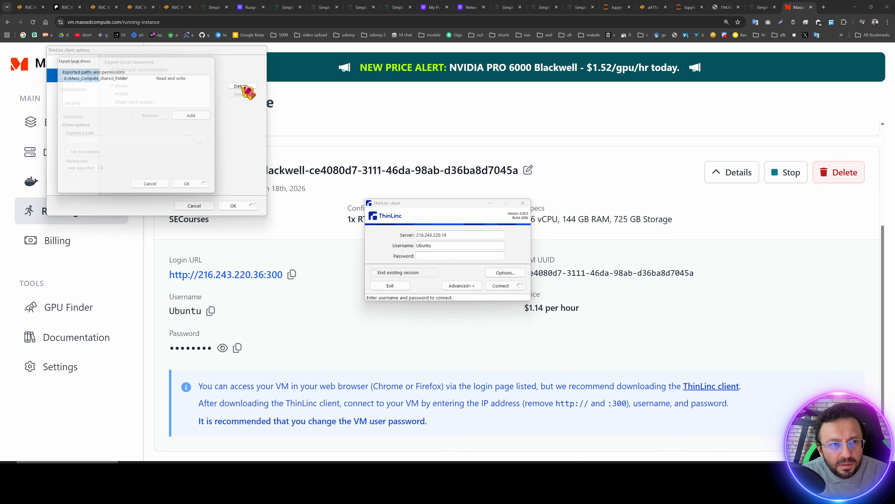
{"action": "left_click", "coordinate": [117, 78]}
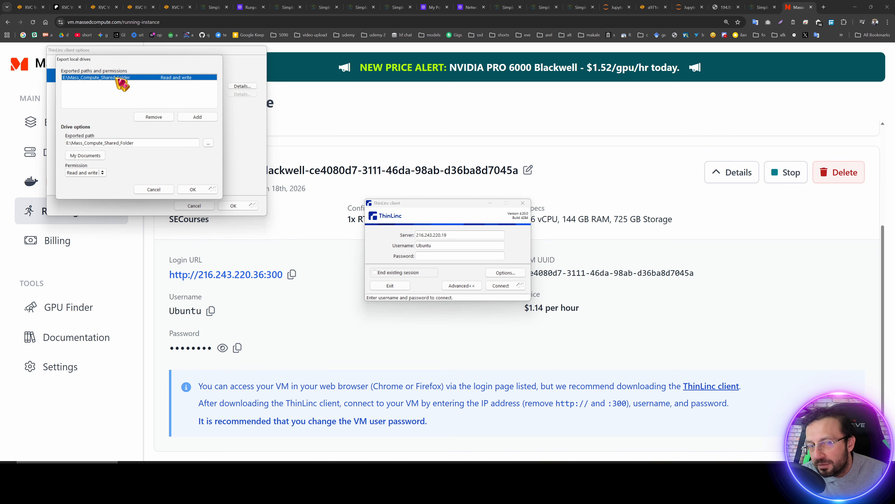
{"action": "left_click", "coordinate": [190, 190]}
{"action": "key", "text": "Return"}
Fill the ThinLinc server with 216.243.220.36 and the username Ubuntu, copied from the instance details.
{"action": "left_click", "coordinate": [290, 275]}
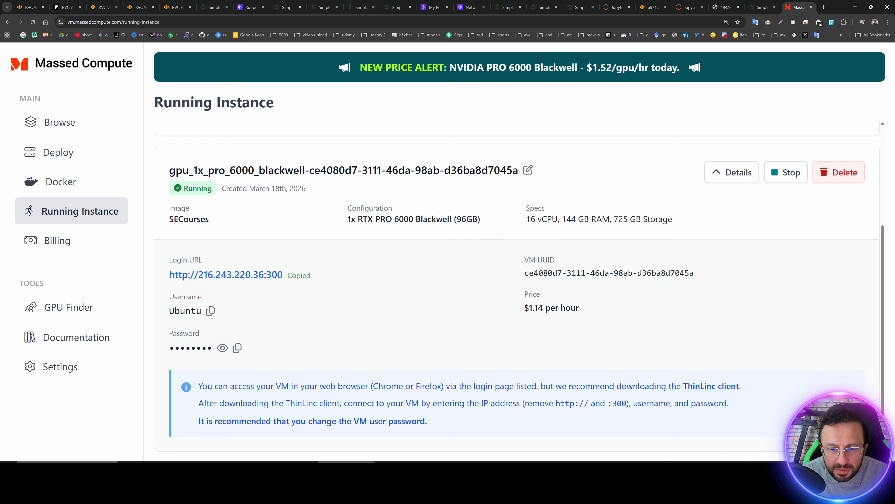
{"action": "left_click", "coordinate": [409, 476]}
{"action": "left_click_drag", "start_coordinate": [462, 236], "coordinate": [342, 238]}
{"action": "key", "text": "ctrl+v"}
{"action": "left_click", "coordinate": [313, 363]}
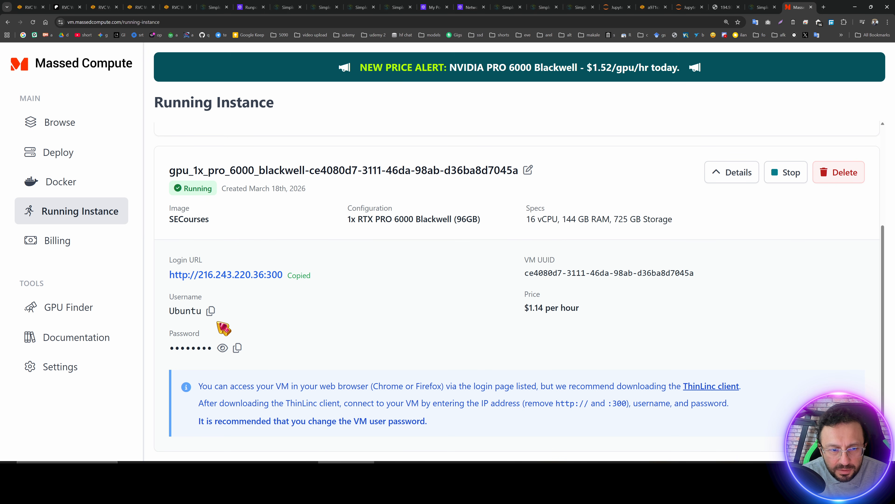
{"action": "left_click", "coordinate": [210, 311]}
{"action": "left_click", "coordinate": [441, 486]}
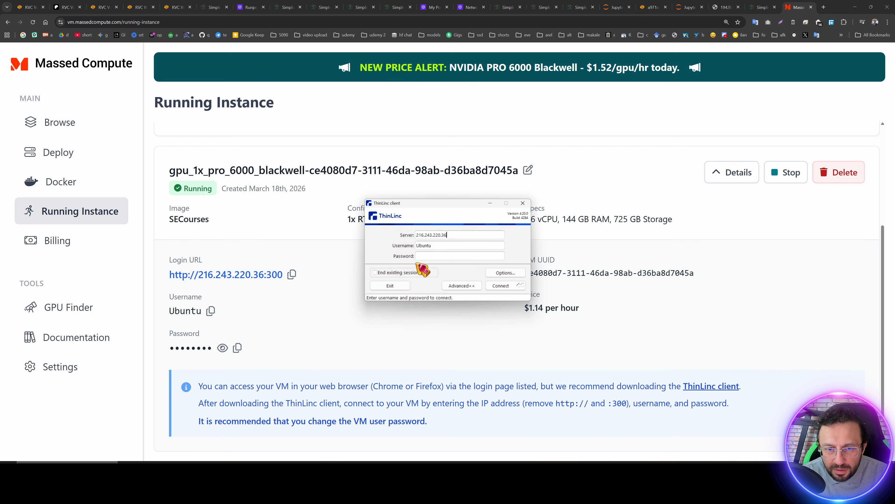
{"action": "left_click_drag", "start_coordinate": [439, 247], "coordinate": [327, 243]}
{"action": "key", "text": "ctrl+v"}
Copy the VM password from the instance details into the ThinLinc password field.
{"action": "left_click", "coordinate": [274, 333]}
{"action": "left_click", "coordinate": [237, 347]}
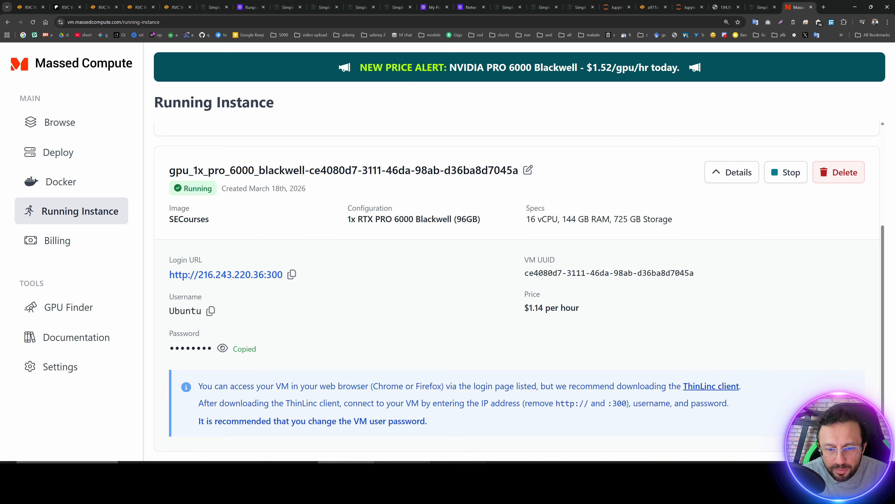
{"action": "left_click", "coordinate": [405, 480]}
{"action": "left_click", "coordinate": [441, 256]}
{"action": "key", "text": "ctrl+v"}
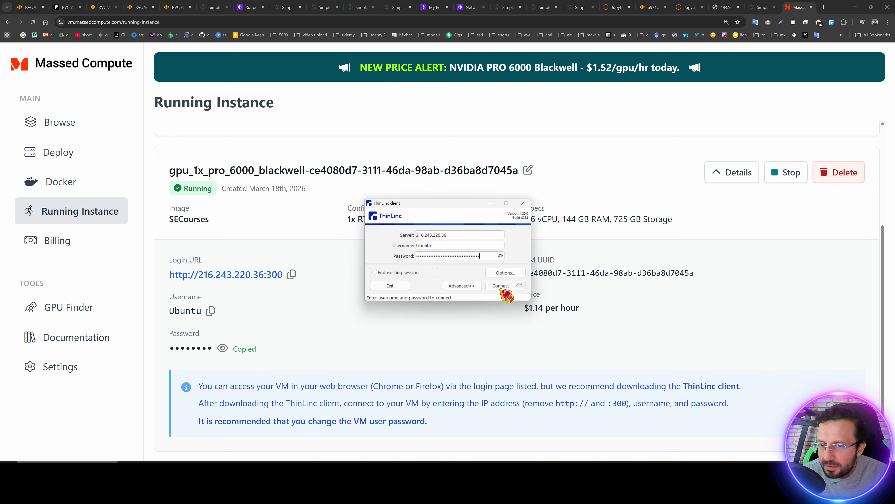
Connect to the VM and start the ThinLinc desktop session.
{"action": "left_click", "coordinate": [502, 286]}
{"action": "left_click", "coordinate": [190, 157]}
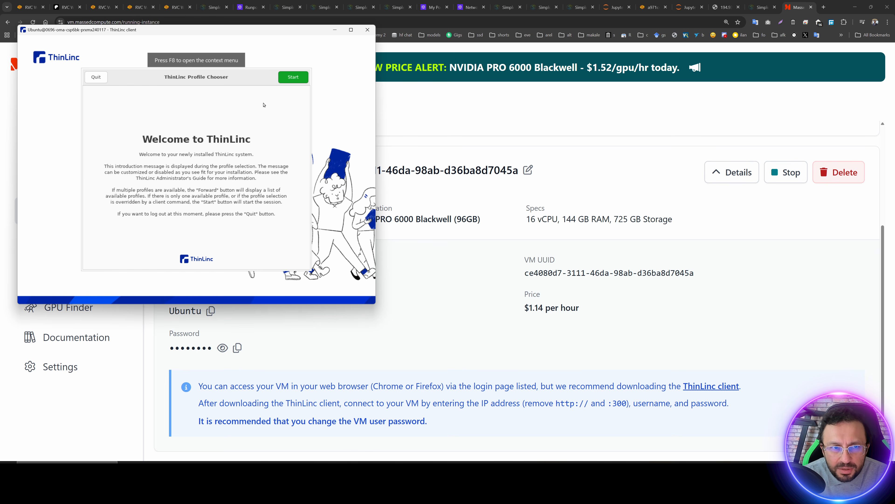
{"action": "left_click", "coordinate": [293, 77]}
{"action": "left_click_drag", "start_coordinate": [275, 29], "coordinate": [494, 80]}
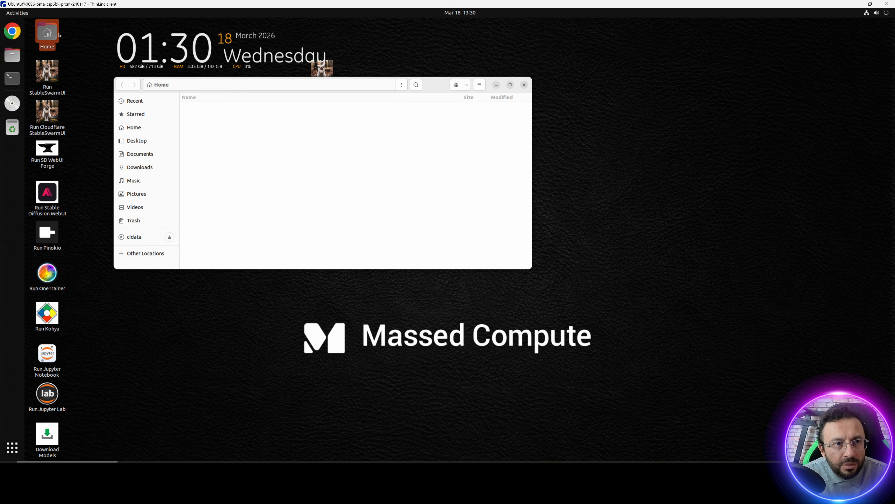
Move RVC_Installer_V2.zip from thindrives/Mass_Compute_Shared_Folder into the Downloads folder.
{"action": "double_click", "coordinate": [220, 247]}
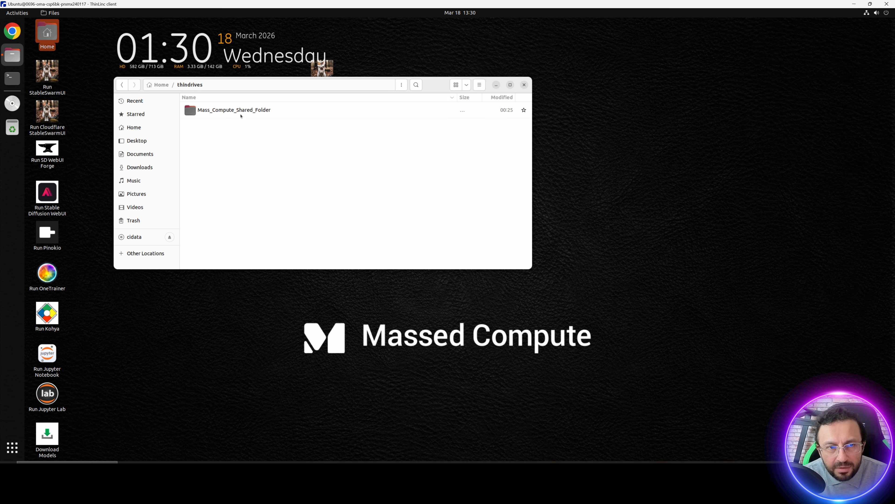
{"action": "double_click", "coordinate": [241, 115]}
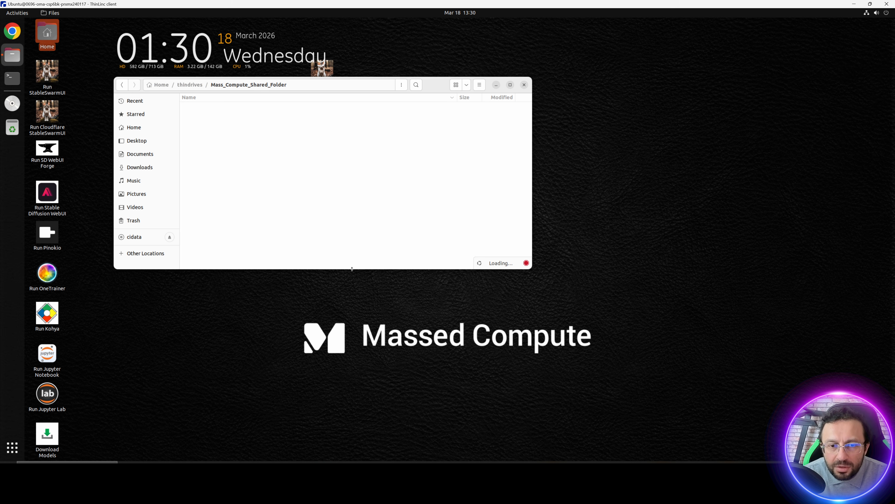
{"action": "left_click_drag", "start_coordinate": [353, 310], "coordinate": [356, 389]}
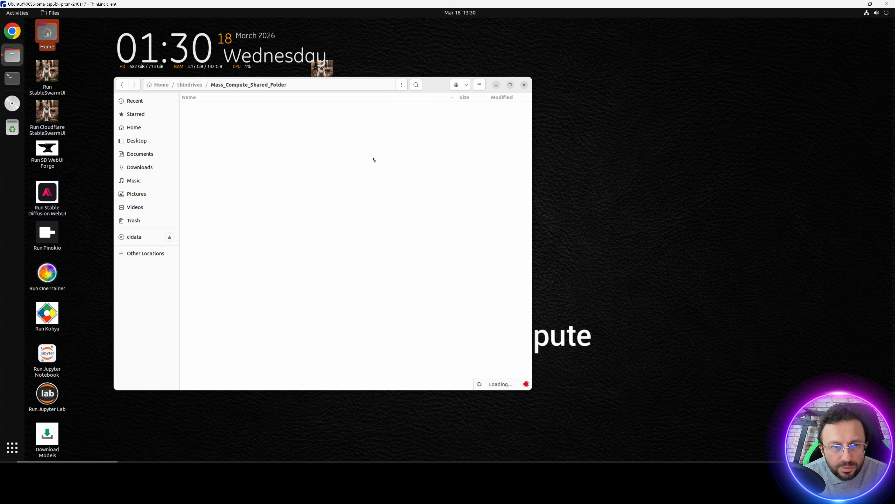
{"action": "scroll", "coordinate": [291, 288], "scroll_direction": "down", "scroll_amount": 5}
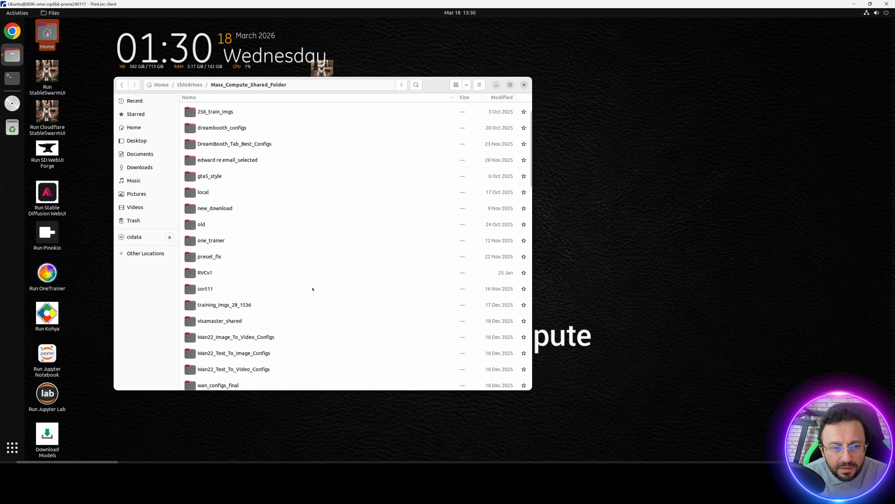
{"action": "scroll", "coordinate": [291, 289], "scroll_direction": "down", "scroll_amount": 1}
{"action": "scroll", "coordinate": [242, 290], "scroll_direction": "up", "scroll_amount": 5}
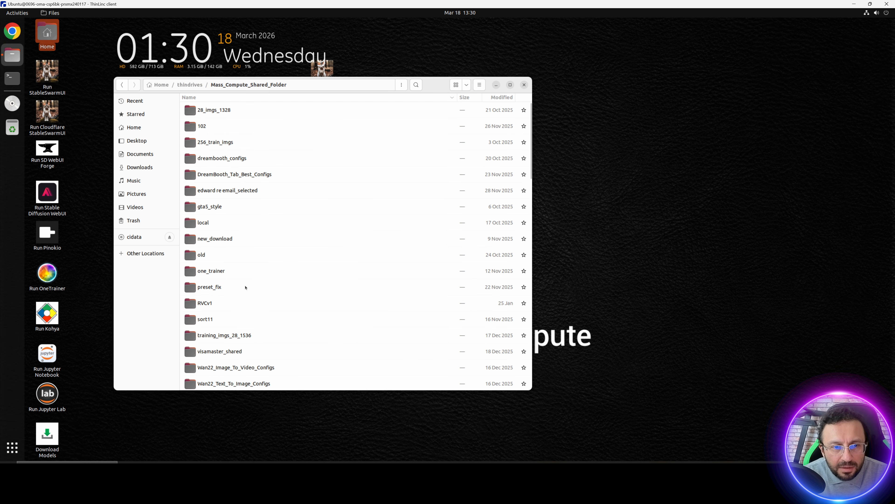
{"action": "scroll", "coordinate": [246, 288], "scroll_direction": "down", "scroll_amount": 5}
{"action": "scroll", "coordinate": [222, 232], "scroll_direction": "down", "scroll_amount": 9}
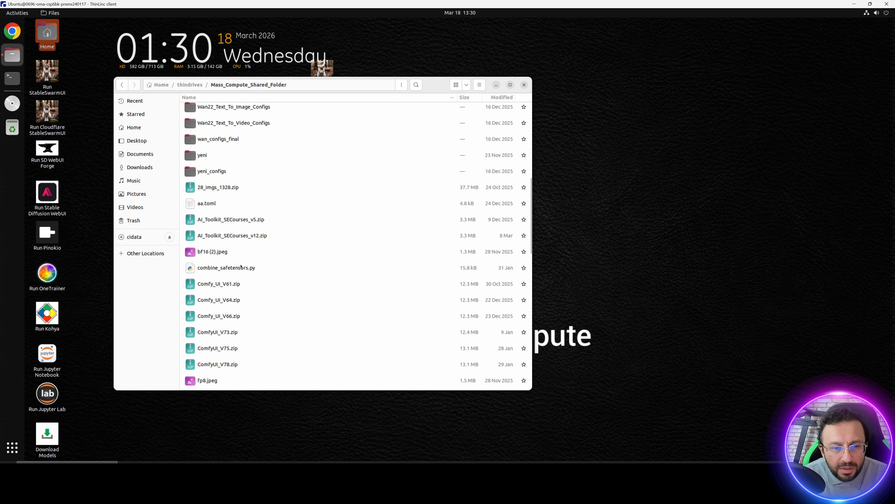
{"action": "scroll", "coordinate": [251, 268], "scroll_direction": "down", "scroll_amount": 2}
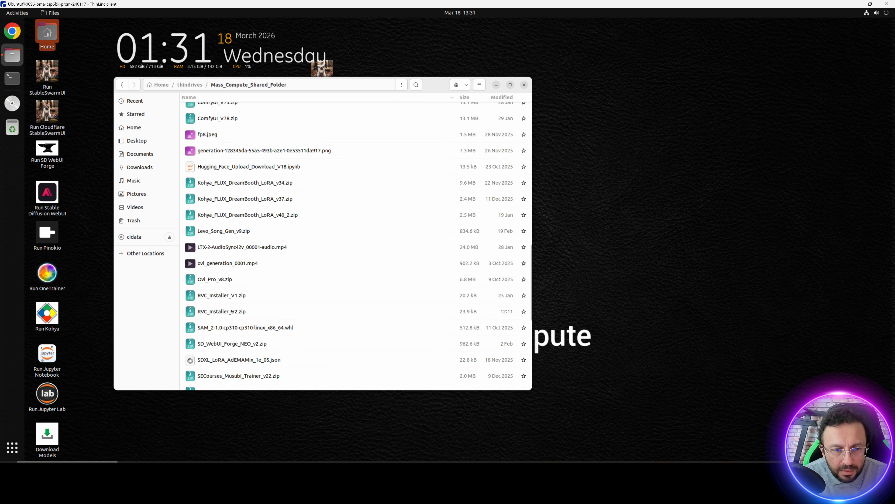
{"action": "left_click", "coordinate": [225, 313]}
{"action": "left_click_drag", "start_coordinate": [219, 314], "coordinate": [143, 168]}
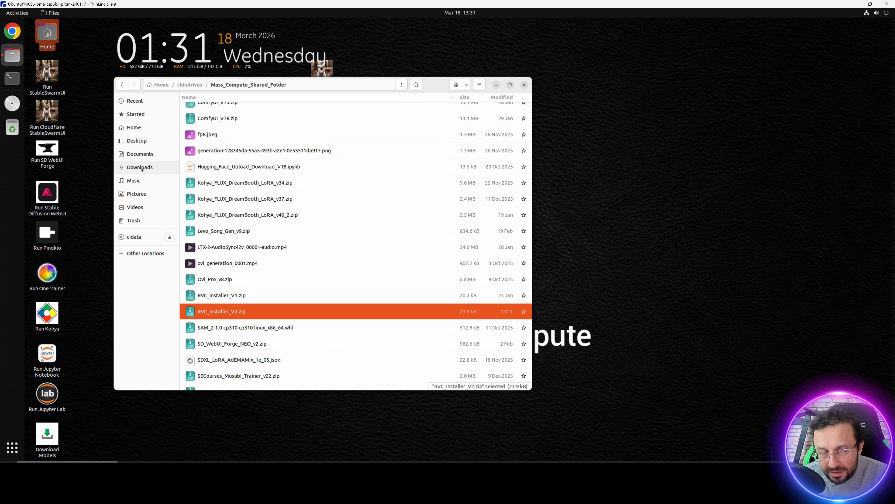
{"action": "left_click", "coordinate": [140, 167]}
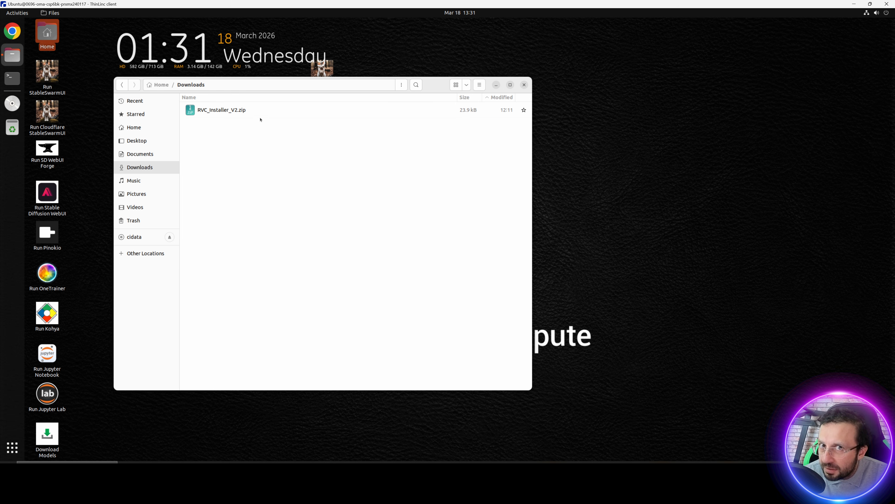
Extract RVC_Installer_V2.zip in Downloads and open Massed_Compute_Instructions_READ.txt from the extracted folder.
{"action": "right_click", "coordinate": [232, 113]}
{"action": "left_click", "coordinate": [265, 190]}
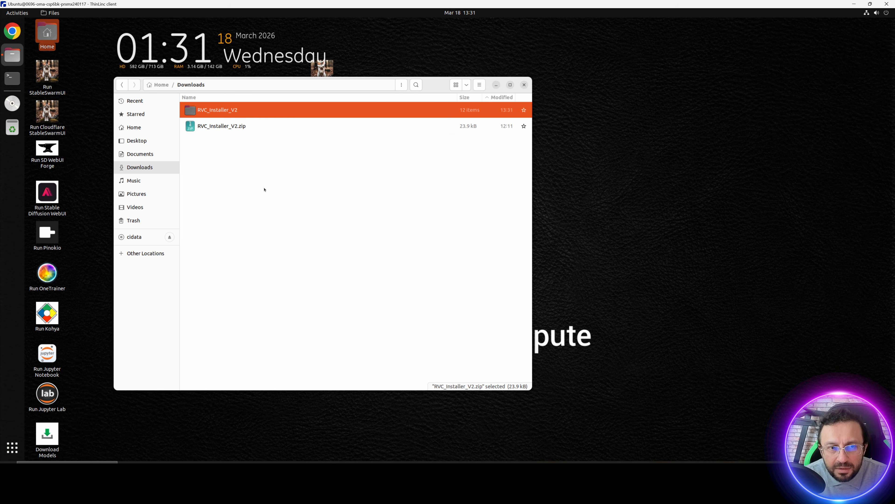
{"action": "double_click", "coordinate": [230, 111]}
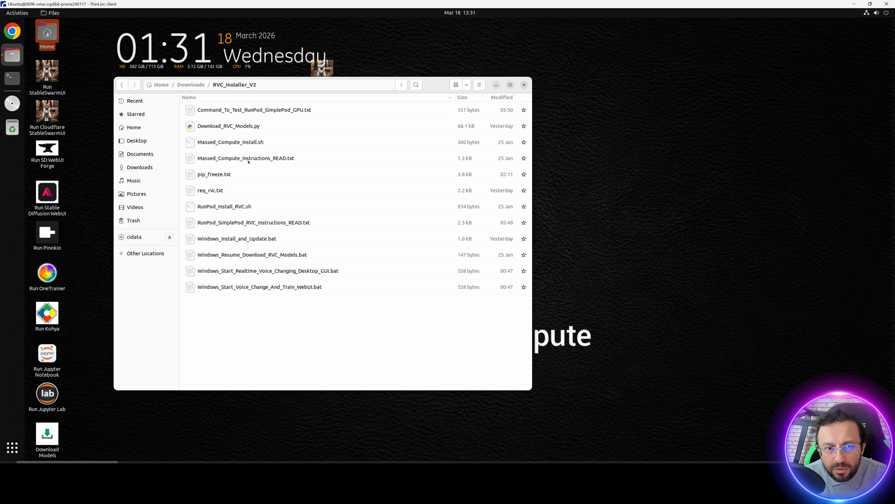
{"action": "double_click", "coordinate": [248, 159]}
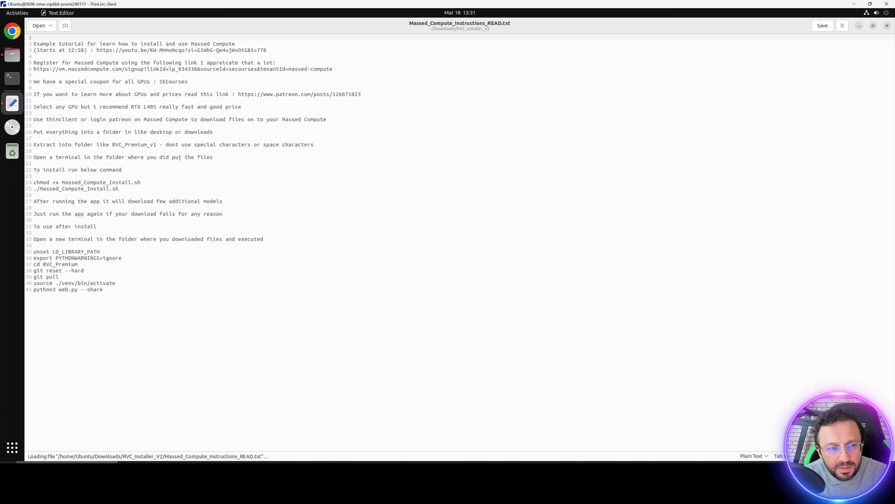
Run the chmod +x Massed_Compute_Install.sh and ./Massed_Compute_Install.sh commands in a terminal opened in RVC_Installer_V2.
{"action": "left_click_drag", "start_coordinate": [58, 185], "coordinate": [34, 183]}
{"action": "key", "text": "ctrl+c"}
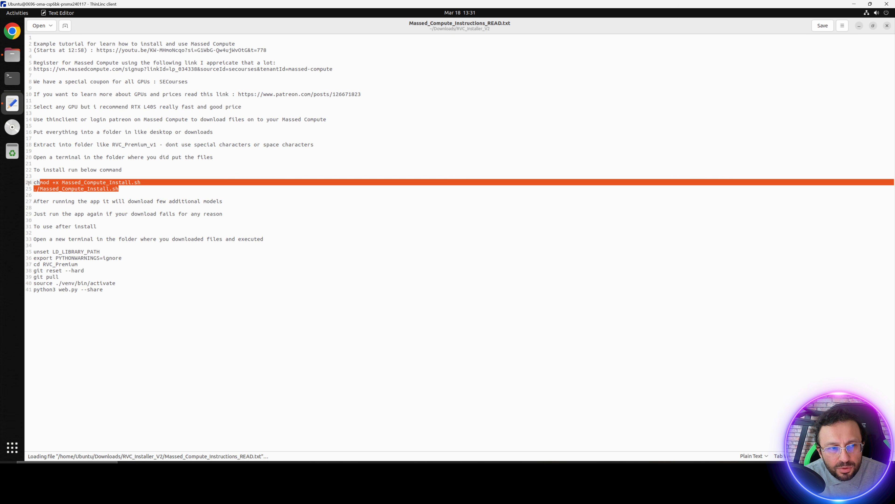
{"action": "left_click", "coordinate": [13, 55]}
{"action": "left_click", "coordinate": [401, 86]}
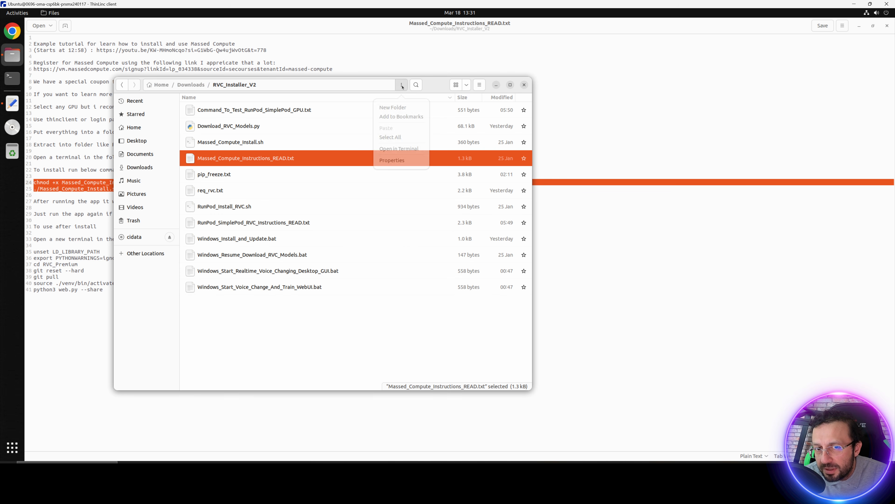
{"action": "left_click", "coordinate": [404, 146]}
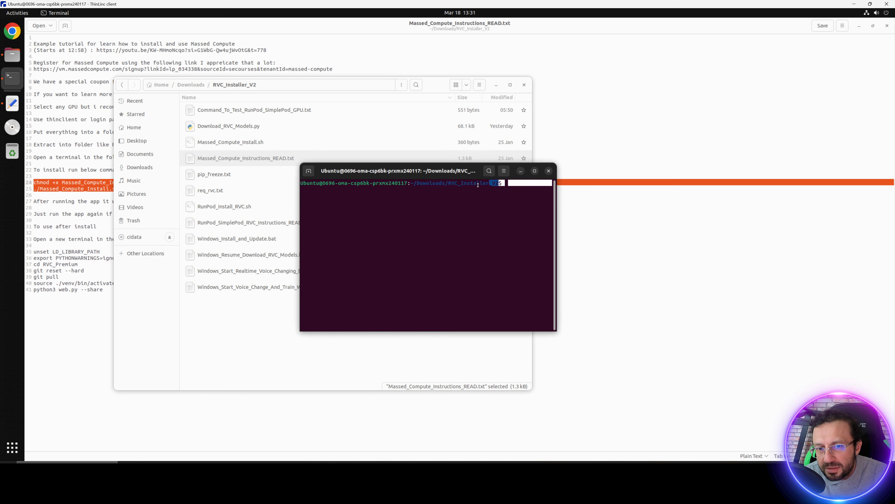
{"action": "right_click", "coordinate": [489, 212]}
{"action": "left_click", "coordinate": [505, 234]}
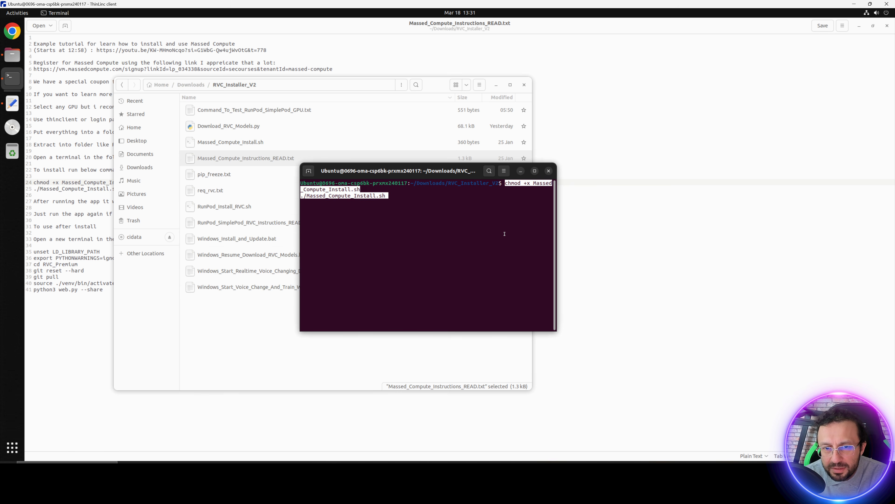
{"action": "key", "text": "Return"}
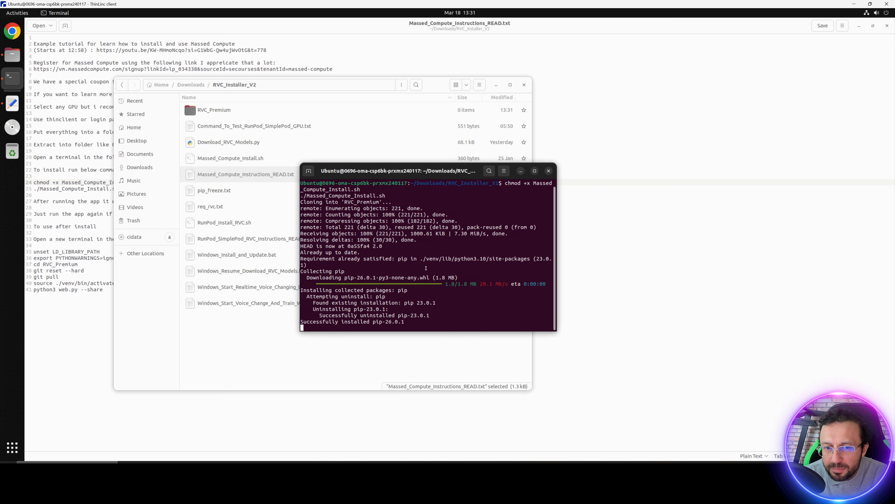
{"action": "left_click_drag", "start_coordinate": [405, 170], "coordinate": [429, 110]}
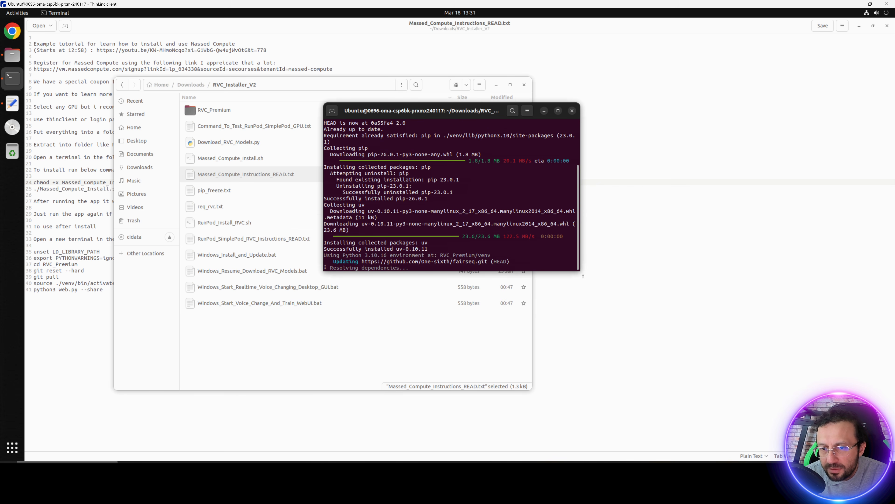
{"action": "left_click_drag", "start_coordinate": [588, 281], "coordinate": [658, 329]}
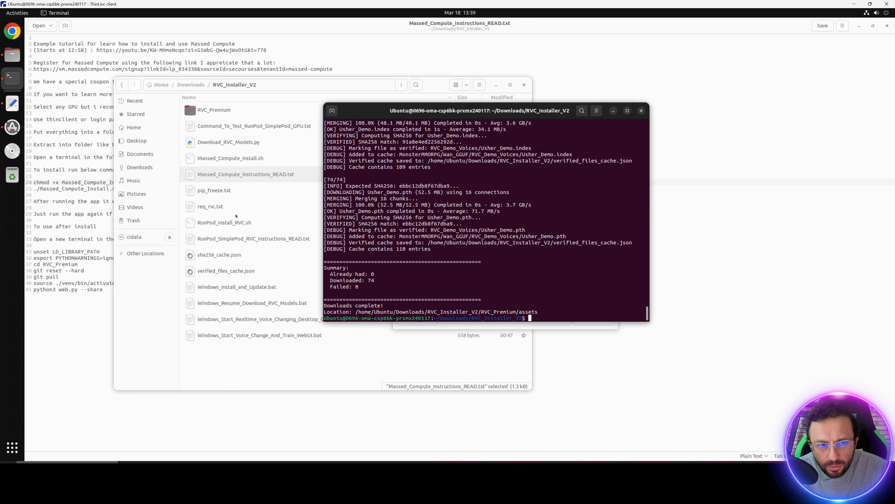
Run the launch commands from the instructions, ending with python3 web.py --share, in a new terminal in RVC_Installer_V2.
{"action": "left_click", "coordinate": [120, 289]}
{"action": "left_click_drag", "start_coordinate": [120, 289], "coordinate": [33, 252]}
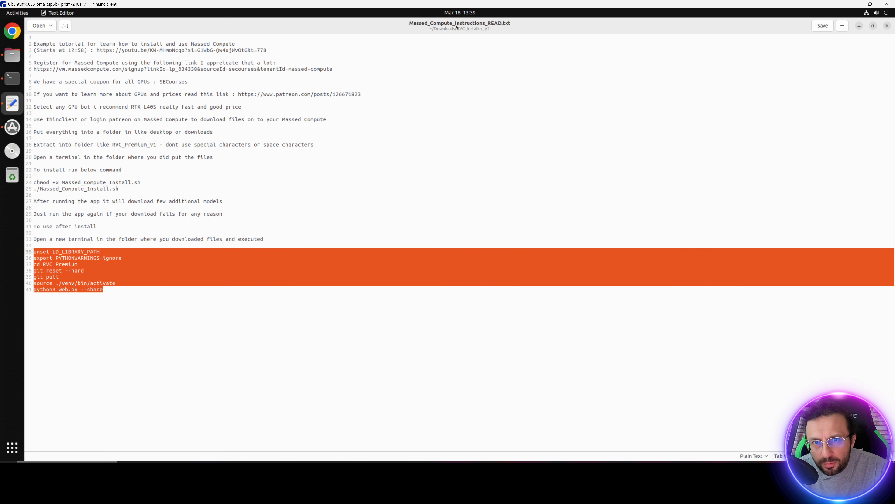
{"action": "left_click", "coordinate": [12, 54]}
{"action": "left_click", "coordinate": [402, 85]}
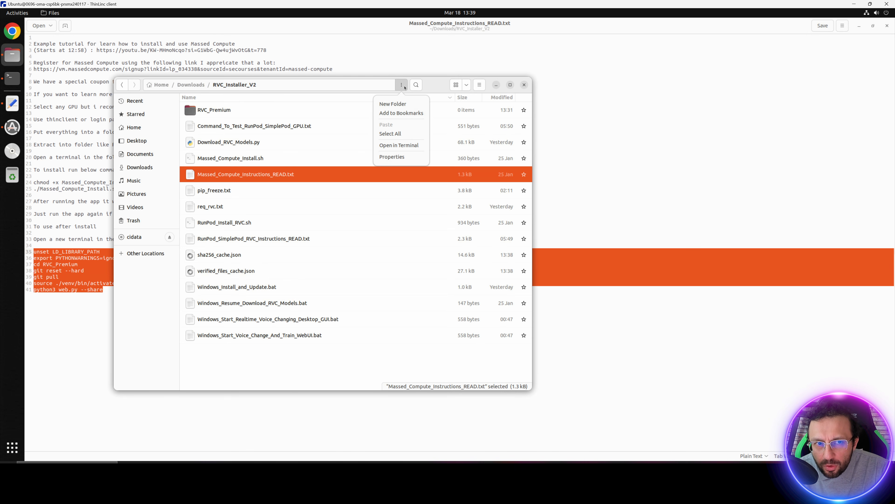
{"action": "left_click", "coordinate": [399, 145]}
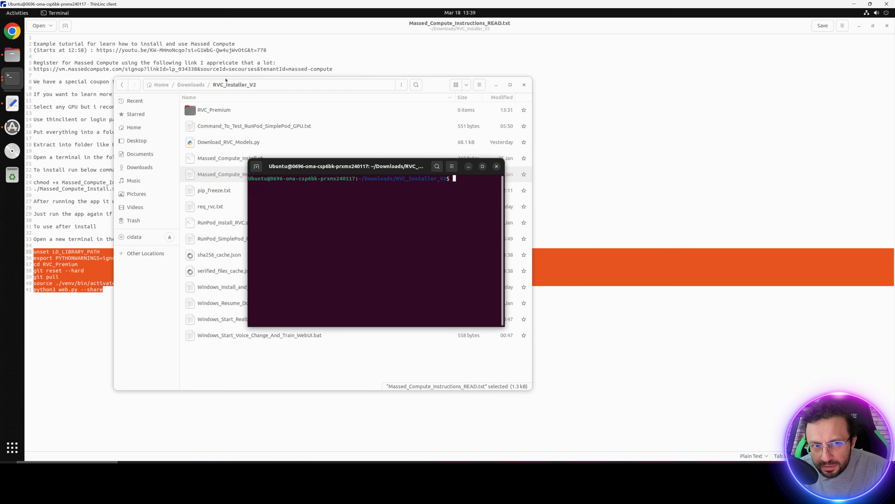
{"action": "right_click", "coordinate": [393, 201]}
{"action": "left_click", "coordinate": [403, 225]}
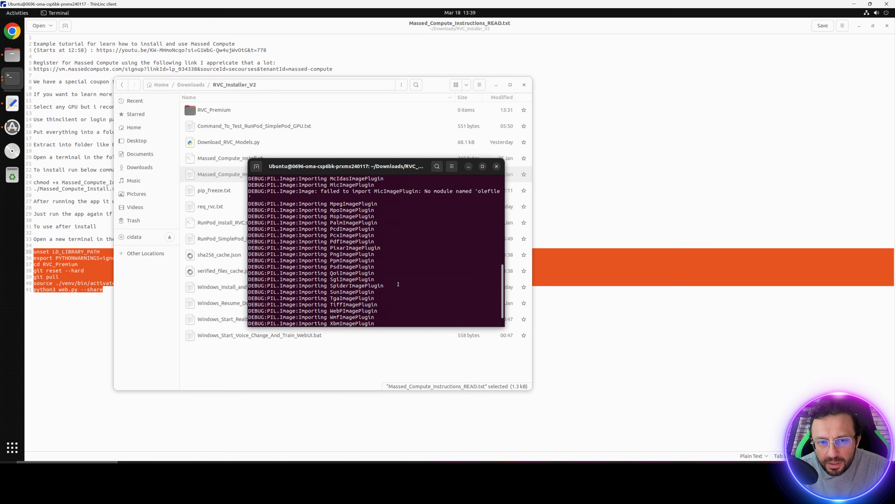
Scroll through and inspect the web.py startup log in the terminal.
{"action": "scroll", "coordinate": [407, 250], "scroll_direction": "up", "scroll_amount": 1}
{"action": "left_click_drag", "start_coordinate": [346, 244], "coordinate": [381, 241]}
{"action": "scroll", "coordinate": [387, 268], "scroll_direction": "down", "scroll_amount": 10}
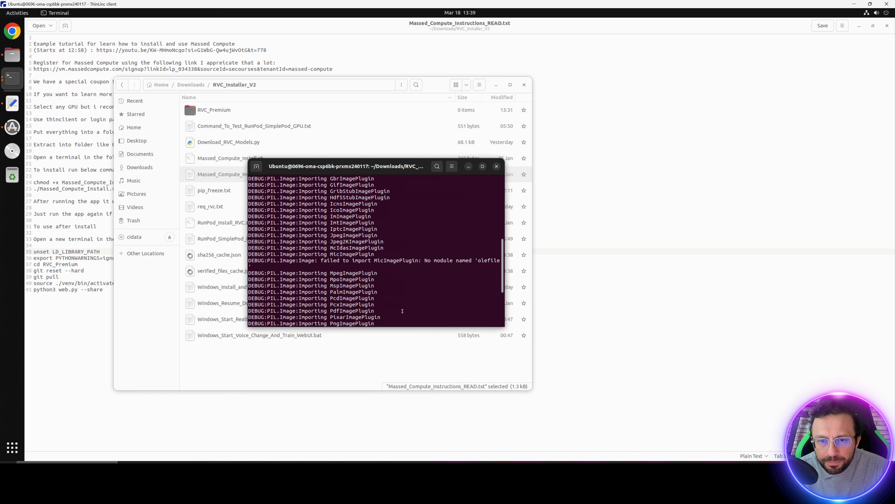
{"action": "scroll", "coordinate": [402, 311], "scroll_direction": "up", "scroll_amount": 10}
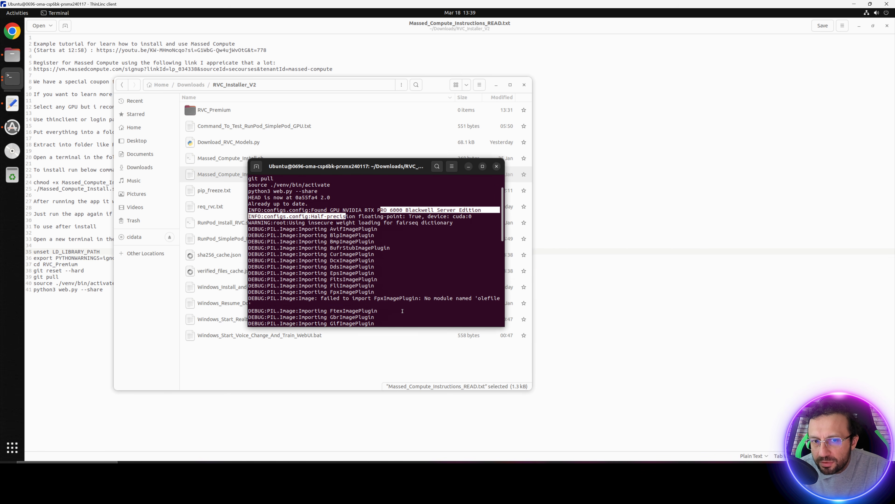
{"action": "scroll", "coordinate": [382, 300], "scroll_direction": "down", "scroll_amount": 10}
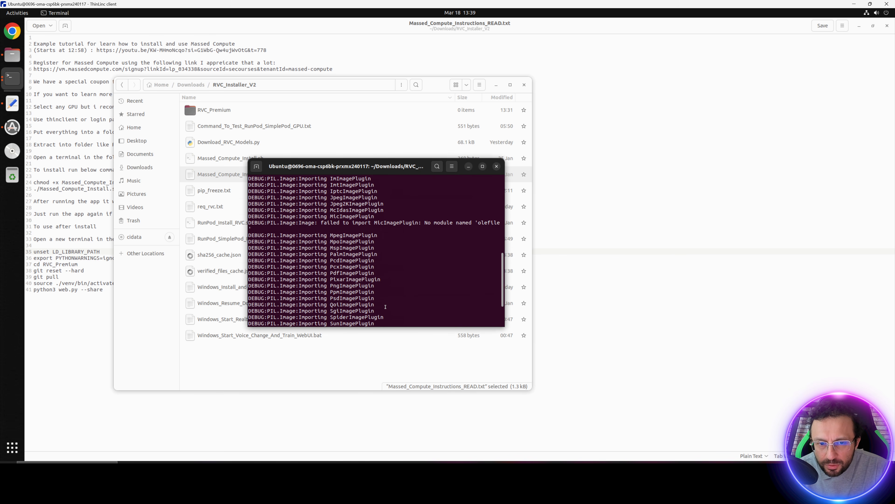
{"action": "left_click_drag", "start_coordinate": [310, 248], "coordinate": [370, 284]}
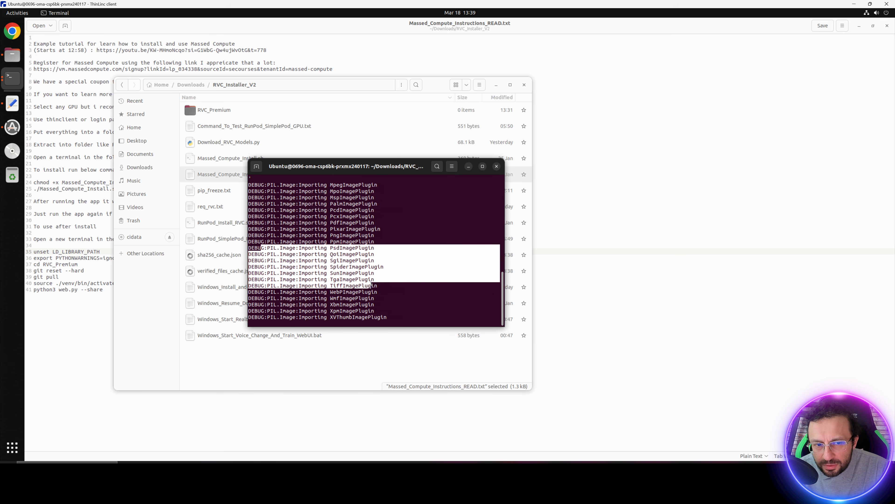
{"action": "left_click", "coordinate": [371, 284]}
{"action": "scroll", "coordinate": [371, 283], "scroll_direction": "up", "scroll_amount": 7}
{"action": "scroll", "coordinate": [371, 283], "scroll_direction": "up", "scroll_amount": 3}
{"action": "scroll", "coordinate": [371, 284], "scroll_direction": "down", "scroll_amount": 10}
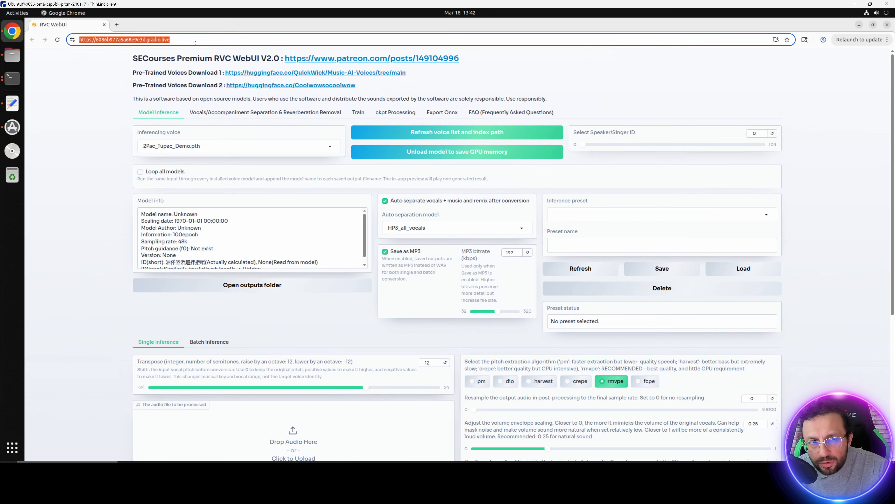
Copy the gradio.live share link from the remote browser and open it in a new local browser tab.
{"action": "left_click", "coordinate": [195, 42]}
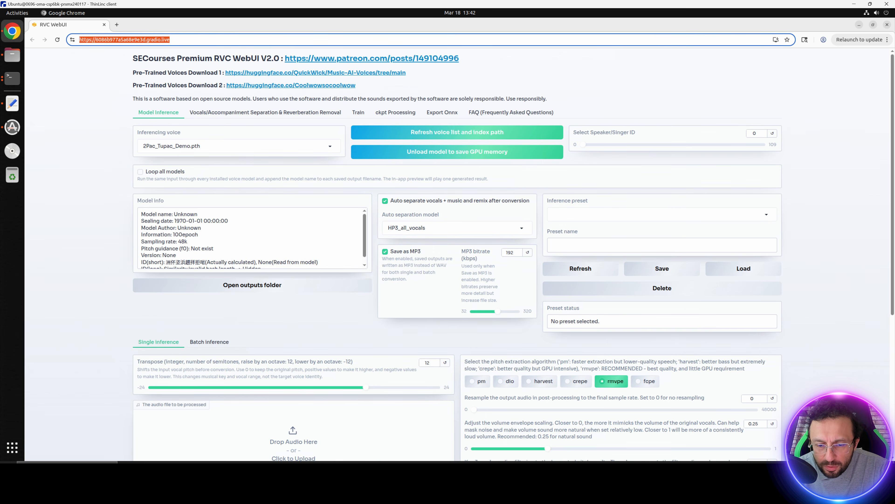
{"action": "left_click", "coordinate": [402, 471]}
{"action": "key", "text": "ctrl+t"}
{"action": "type", "text": "https://6086b977a5a68e9e3d.gradio.live"}
{"action": "key", "text": "Return"}
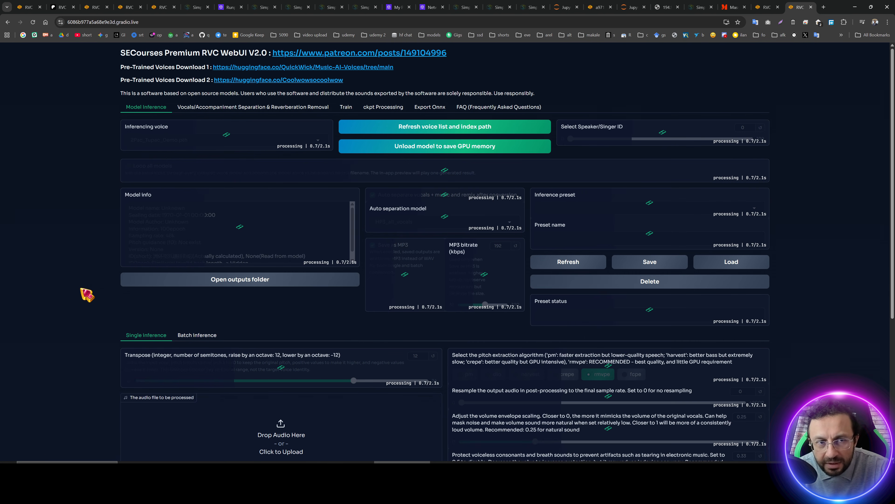
Upload 15sec tutorial.mp3 as the audio to process and convert it with the 2Pac_Tupac_Demo voice.
{"action": "key", "text": "ctrl+plus"}
{"action": "scroll", "coordinate": [84, 298], "scroll_direction": "down", "scroll_amount": 6}
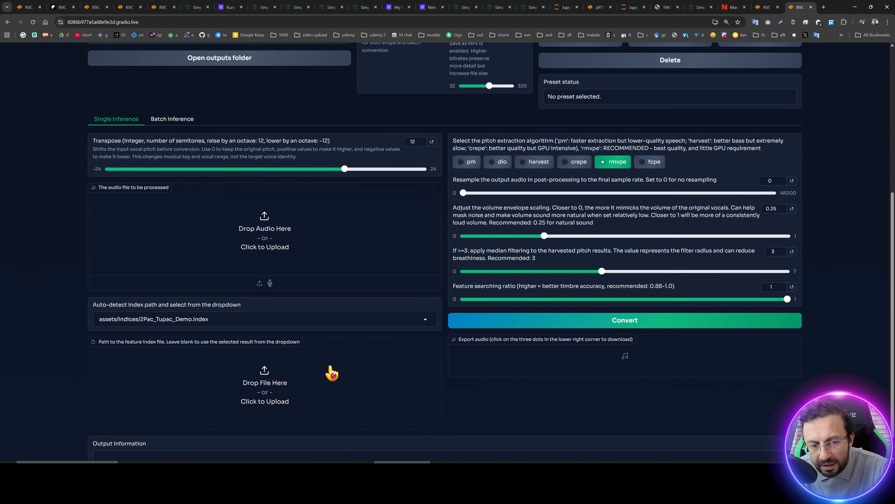
{"action": "left_click", "coordinate": [203, 319]}
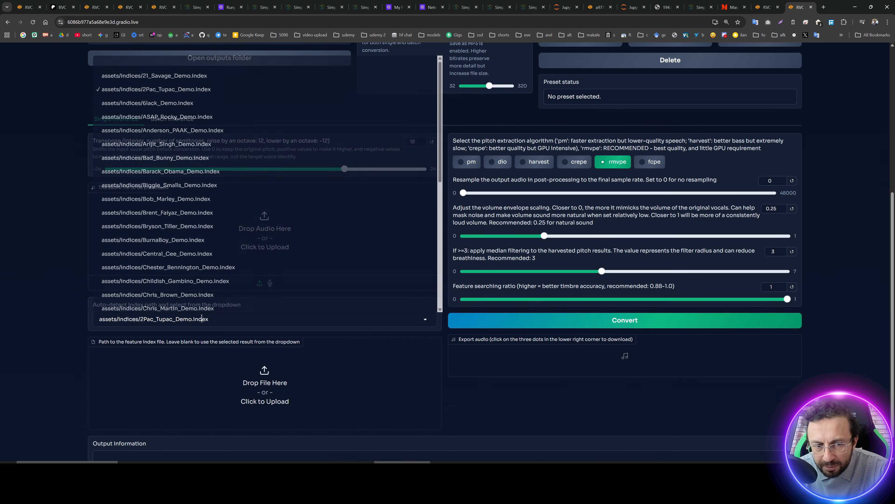
{"action": "left_click", "coordinate": [9, 249]}
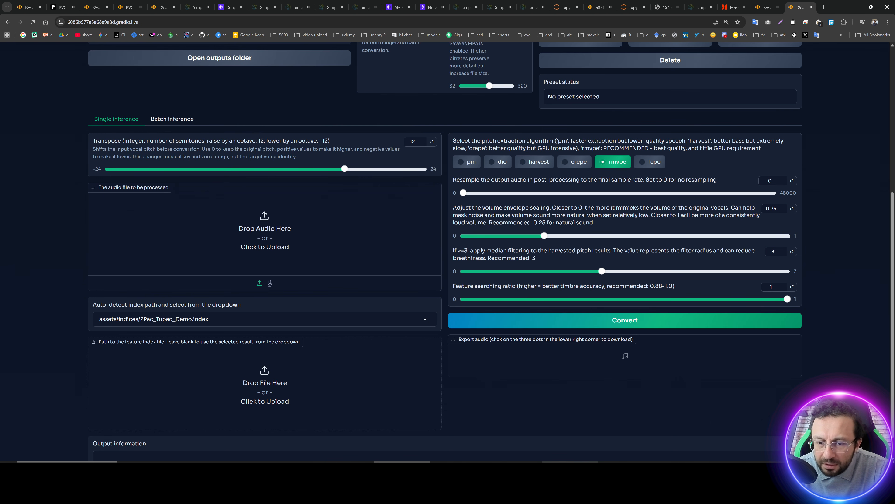
{"action": "left_click", "coordinate": [571, 462]}
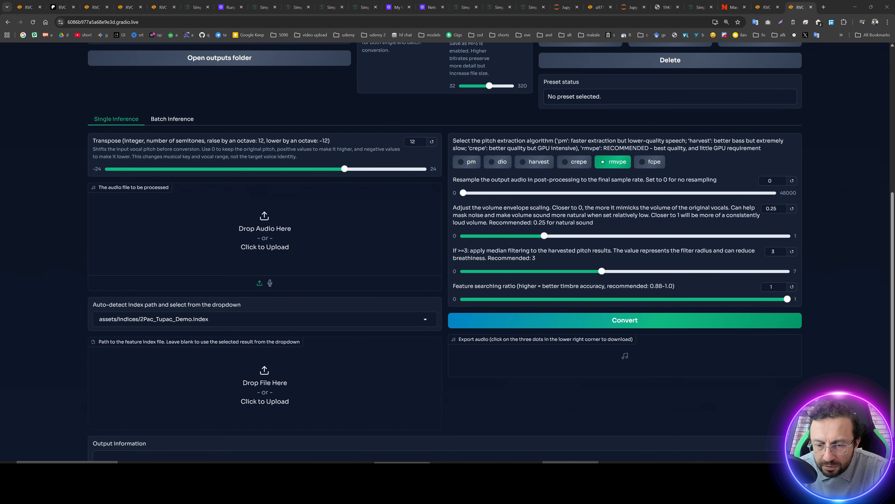
{"action": "left_click", "coordinate": [514, 462]}
{"action": "left_click_drag", "start_coordinate": [560, 273], "coordinate": [239, 220]}
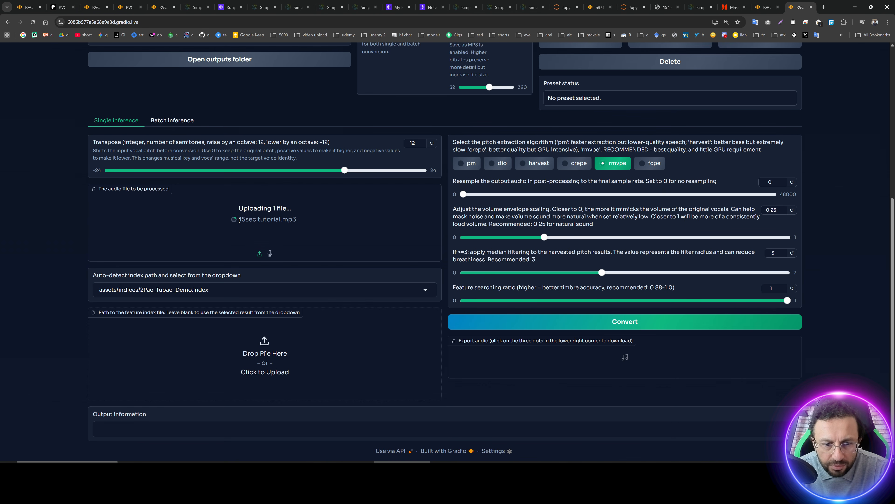
{"action": "left_click", "coordinate": [551, 317]}
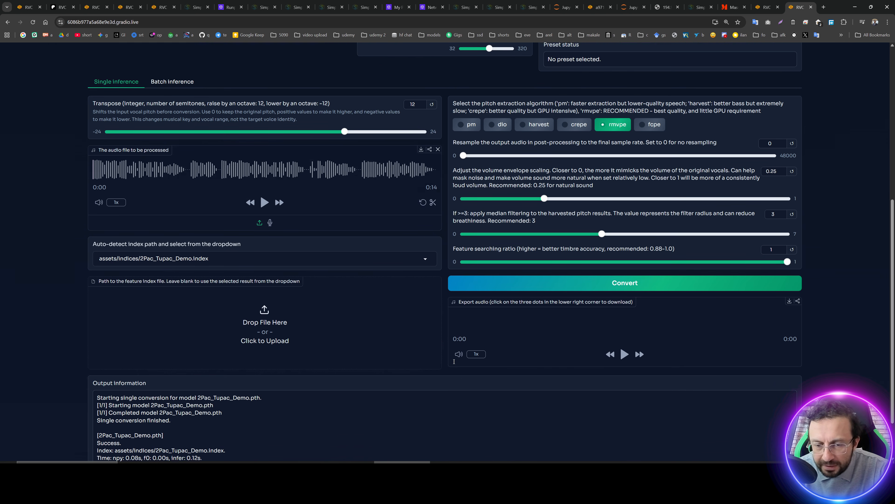
Play the converted exported audio and start downloading it.
{"action": "scroll", "coordinate": [454, 361], "scroll_direction": "down", "scroll_amount": 2}
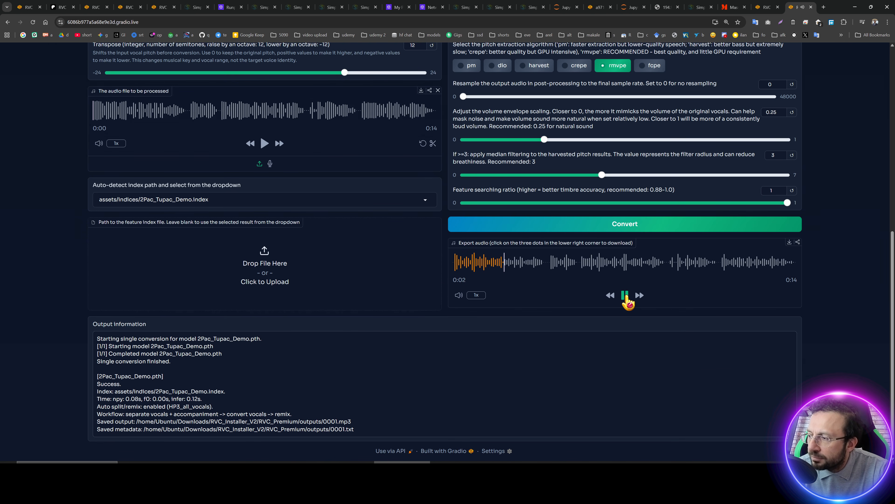
{"action": "left_click", "coordinate": [624, 295]}
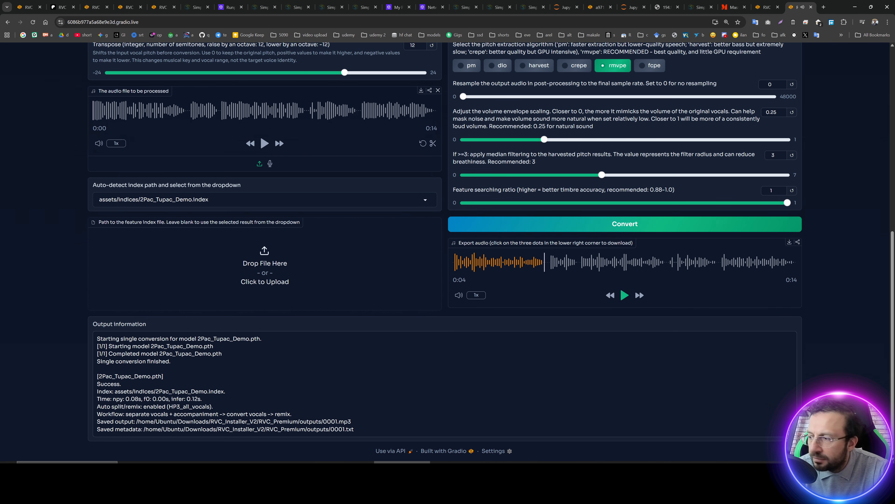
{"action": "left_click", "coordinate": [789, 244]}
{"action": "left_click", "coordinate": [508, 257]}
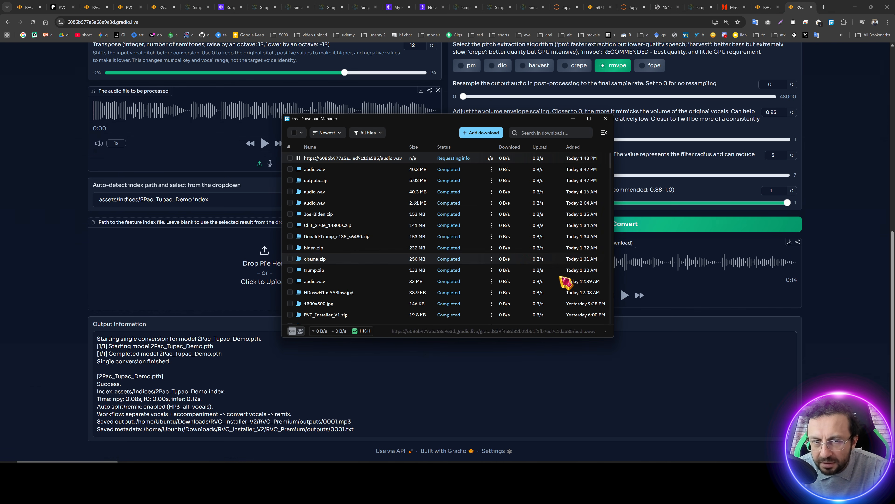
Open the RVC_Premium outputs folder in the remote file manager and select 0001.mp3.
{"action": "left_click", "coordinate": [508, 256]}
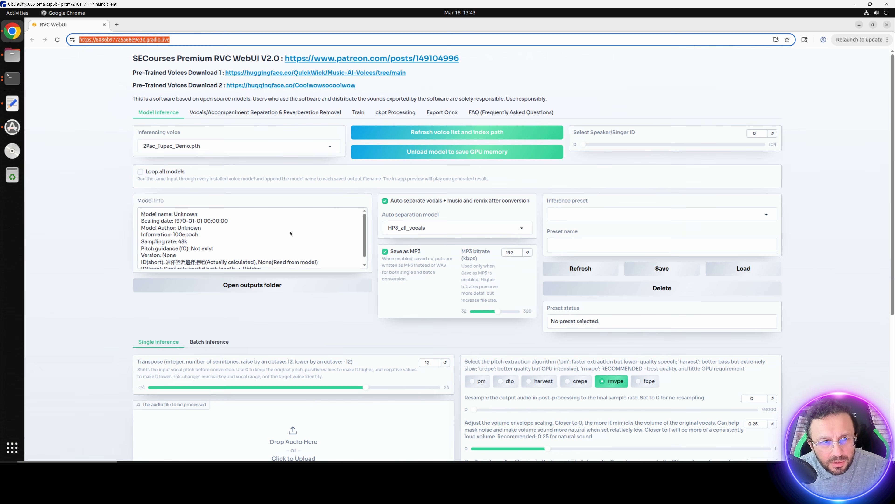
{"action": "left_click", "coordinate": [14, 58]}
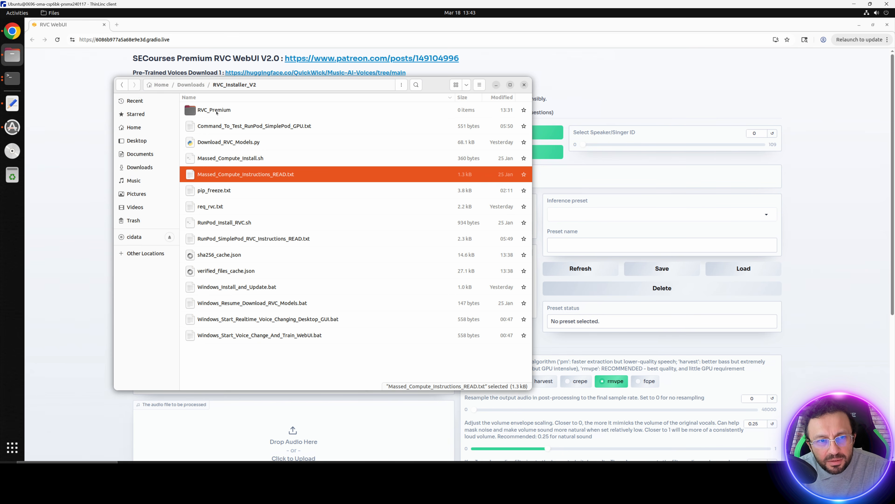
{"action": "double_click", "coordinate": [216, 112]}
{"action": "double_click", "coordinate": [216, 207]}
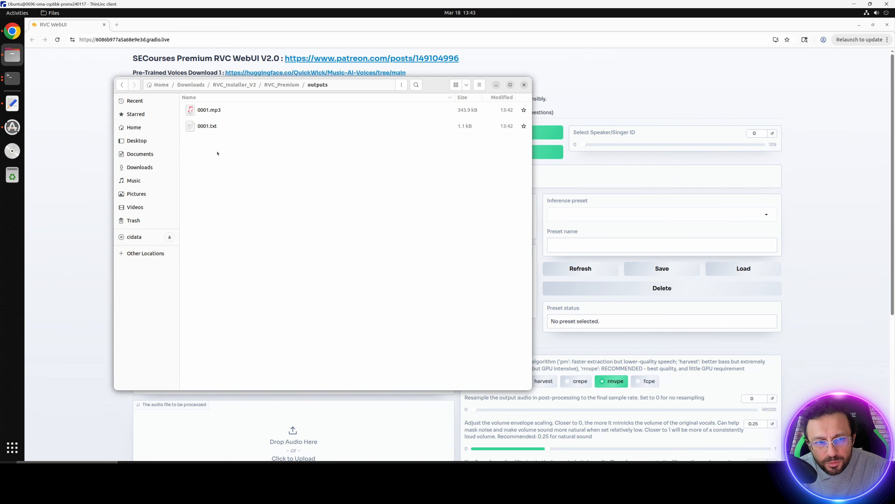
{"action": "left_click", "coordinate": [226, 112]}
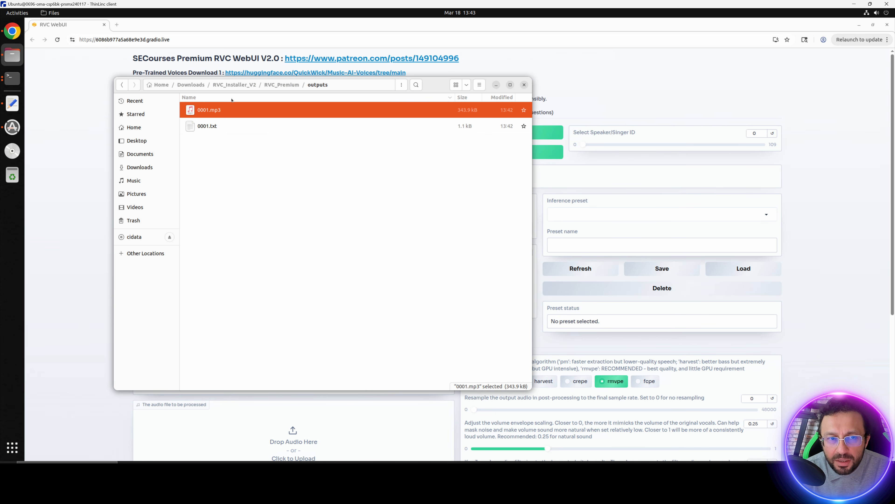
Copy the outputs folder into thindrives/Mass_Compute_Shared_Folder.
{"action": "left_click", "coordinate": [282, 85]}
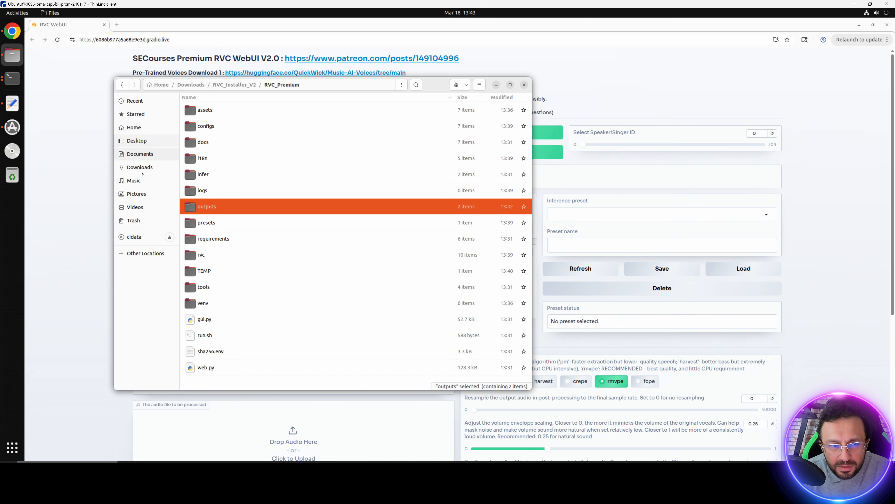
{"action": "left_click", "coordinate": [136, 127]}
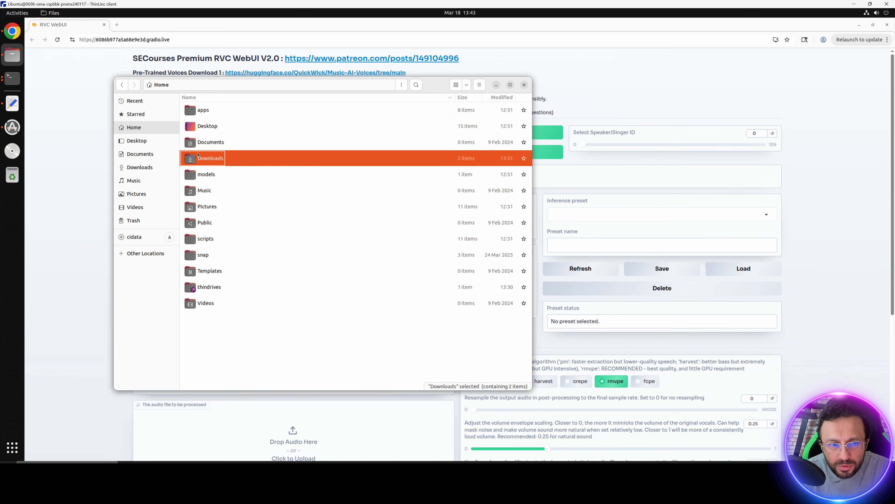
{"action": "double_click", "coordinate": [206, 291]}
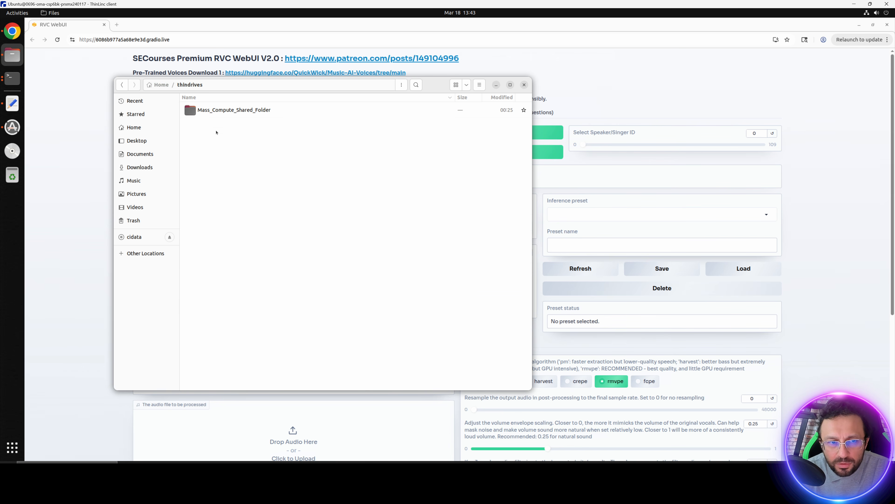
{"action": "double_click", "coordinate": [216, 112]}
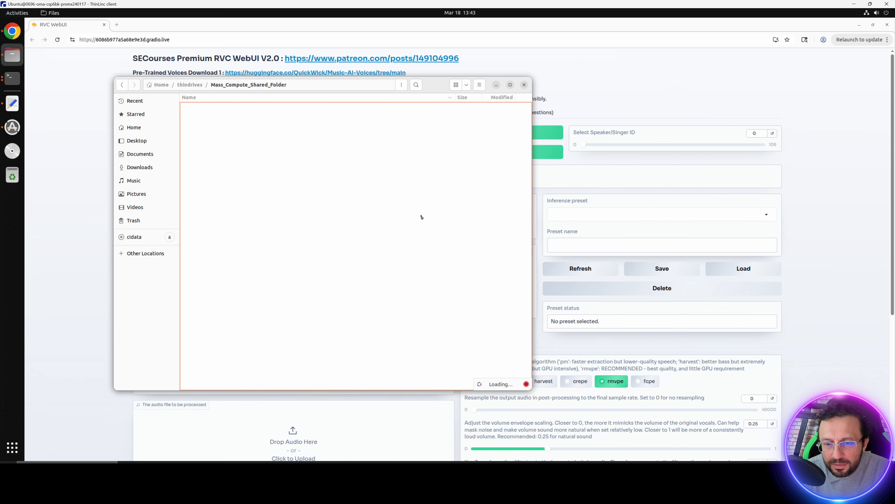
{"action": "left_click", "coordinate": [421, 216]}
{"action": "left_click", "coordinate": [330, 339]}
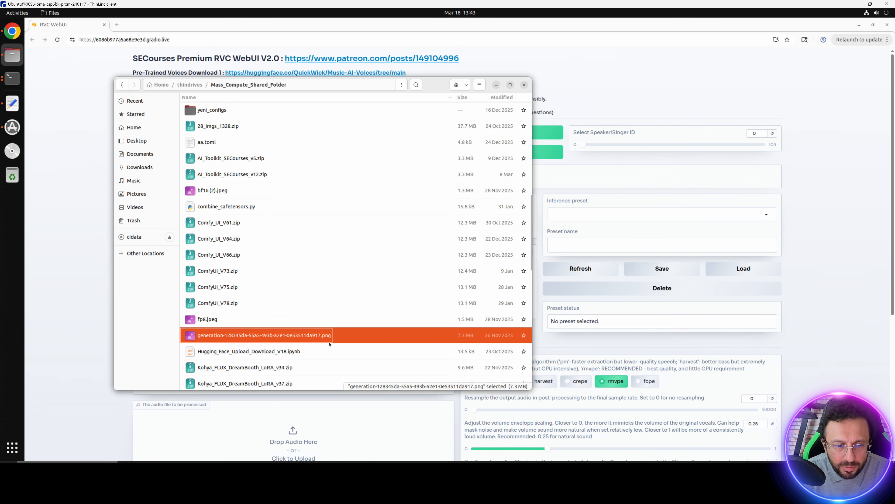
{"action": "scroll", "coordinate": [333, 338], "scroll_direction": "down", "scroll_amount": 15}
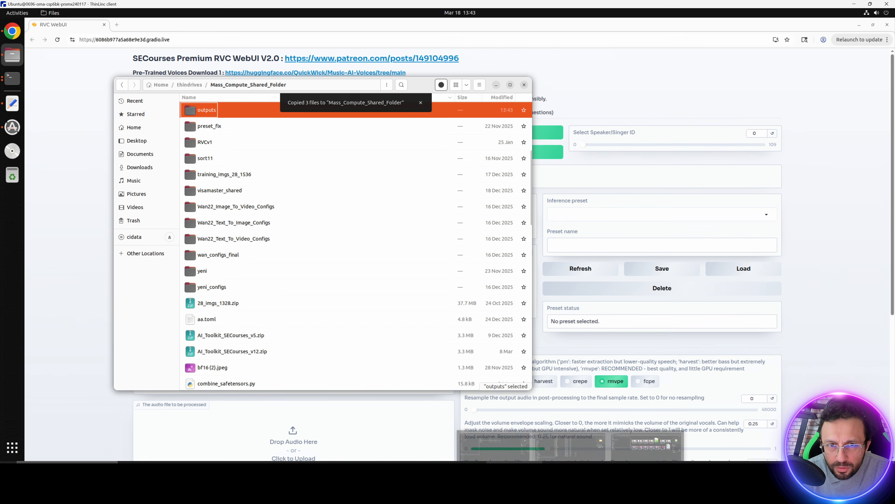
Open the copied outputs folder inside Mass_Compute_Shared_Folder on the local 4tb_samsung_pro (E:) drive and select 0001.mp3.
{"action": "left_click", "coordinate": [515, 471]}
{"action": "left_click", "coordinate": [374, 454]}
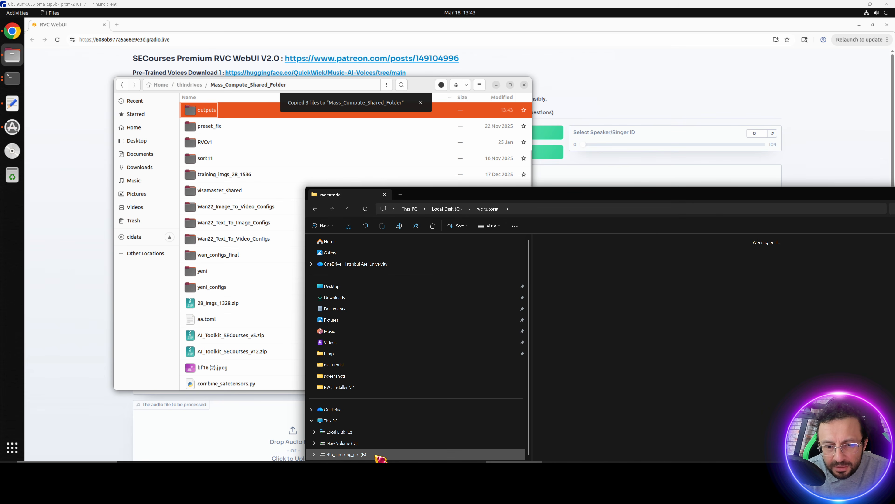
{"action": "double_click", "coordinate": [639, 408]}
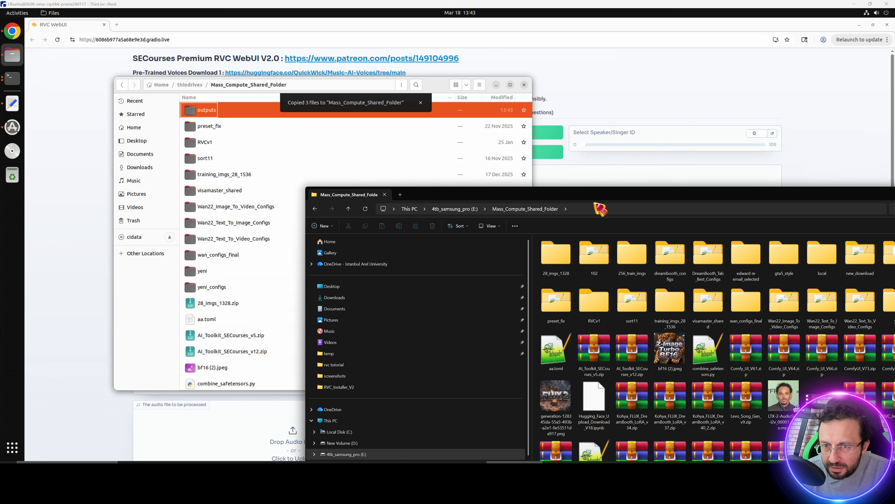
{"action": "left_click_drag", "start_coordinate": [593, 195], "coordinate": [417, 148]}
{"action": "left_click", "coordinate": [796, 207]}
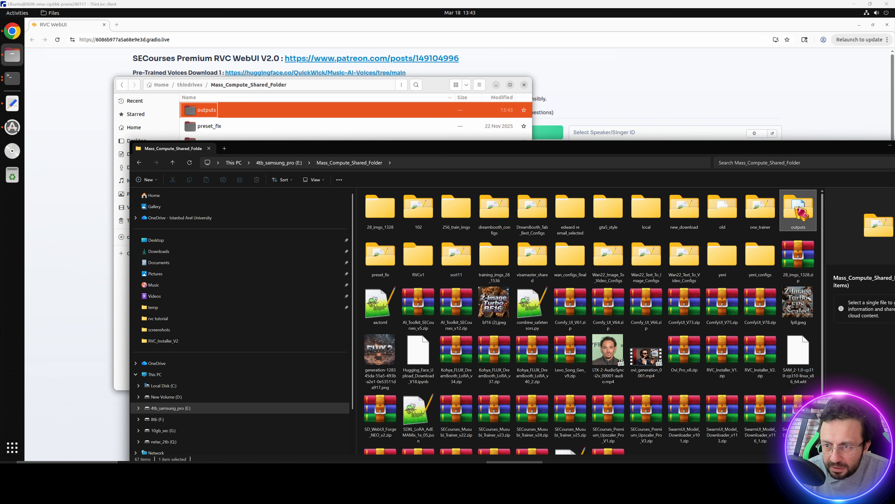
{"action": "double_click", "coordinate": [795, 207]}
{"action": "left_click", "coordinate": [385, 203]}
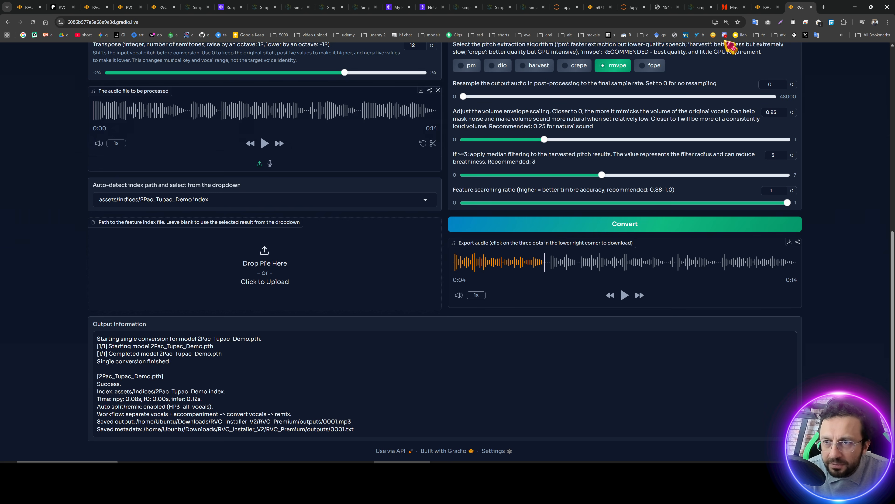
Delete the gpu_1x_pro_6000_blackwell instance on the Massed Compute Running Instance page.
{"action": "left_click", "coordinate": [744, 7]}
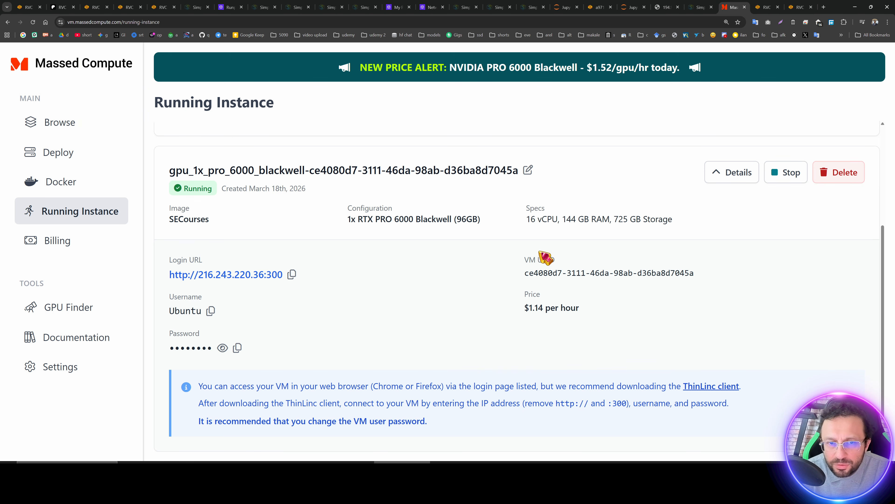
{"action": "scroll", "coordinate": [624, 348], "scroll_direction": "up", "scroll_amount": 4}
{"action": "scroll", "coordinate": [624, 348], "scroll_direction": "down", "scroll_amount": 3}
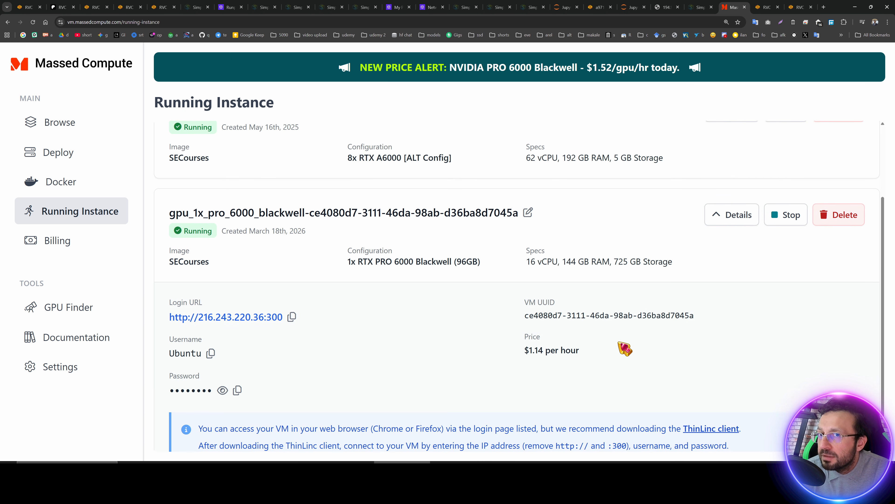
{"action": "scroll", "coordinate": [652, 356], "scroll_direction": "down", "scroll_amount": 1}
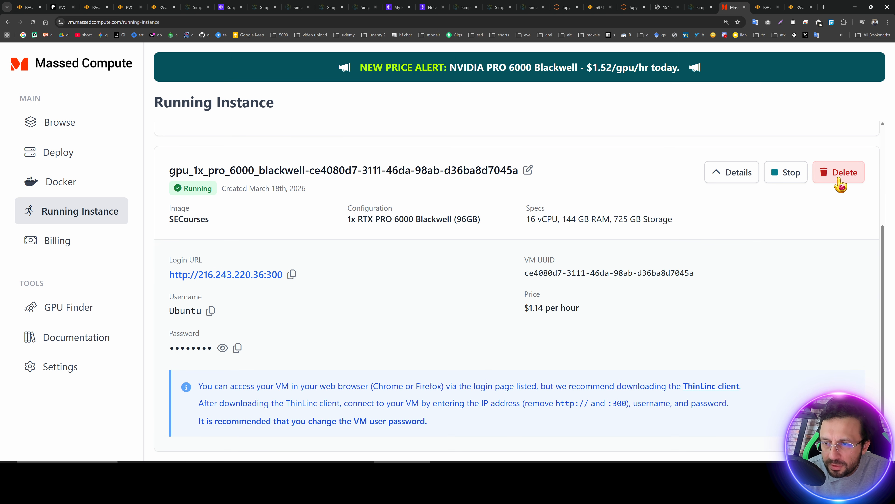
{"action": "left_click", "coordinate": [840, 186]}
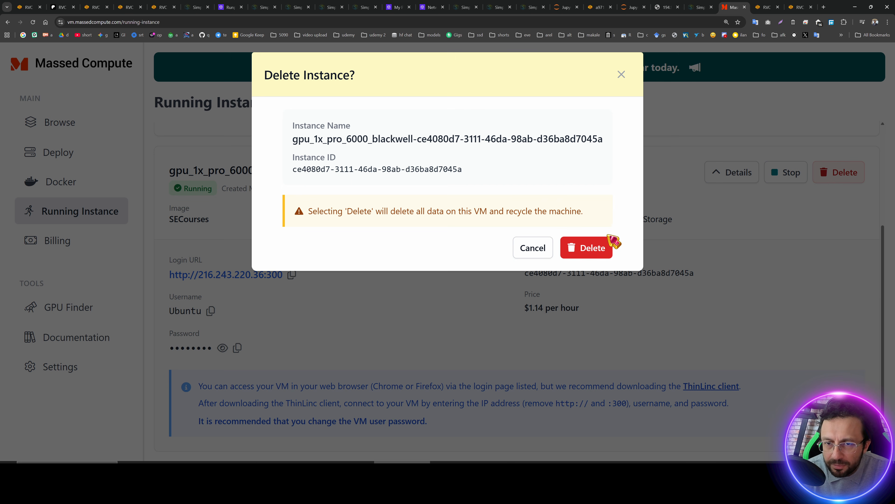
{"action": "left_click", "coordinate": [593, 250]}
{"action": "left_click", "coordinate": [621, 75]}
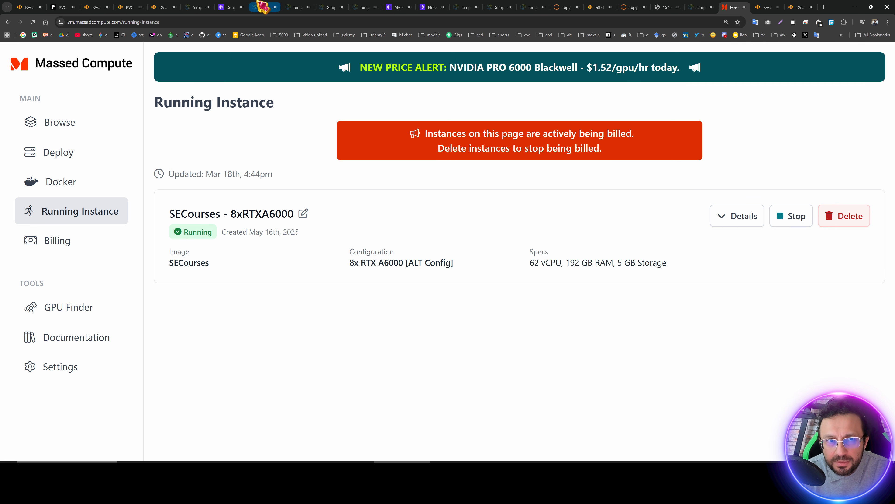
Examine the action menu of the inner_green_orangutan RunPod pod.
{"action": "left_click", "coordinate": [231, 7]}
{"action": "left_click", "coordinate": [262, 7]}
{"action": "left_click", "coordinate": [621, 81]}
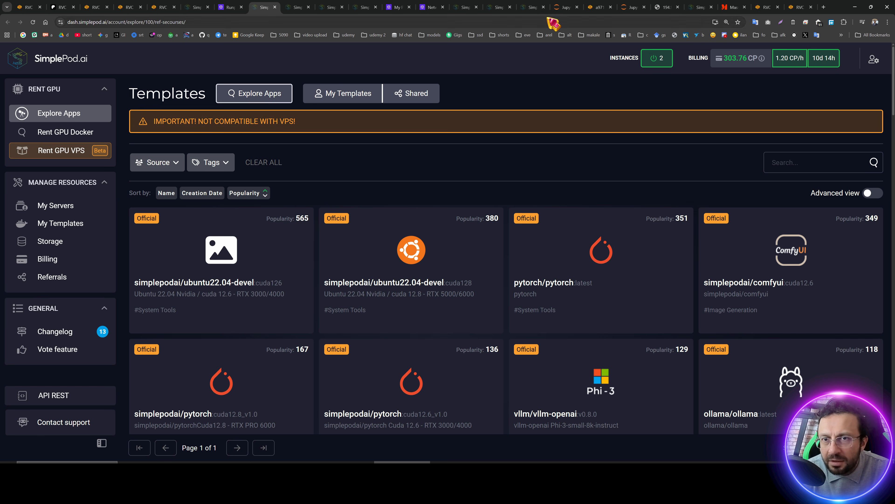
{"action": "left_click", "coordinate": [395, 7]}
{"action": "left_click", "coordinate": [849, 150]}
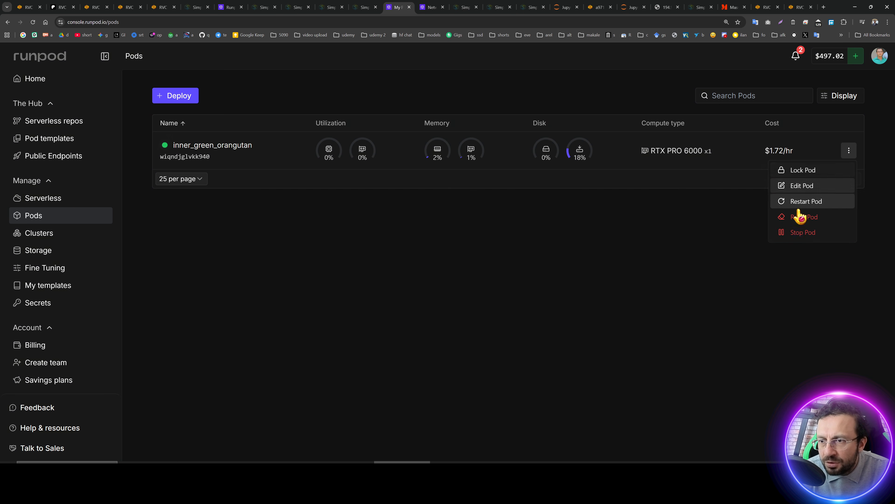
{"action": "left_click", "coordinate": [617, 244]}
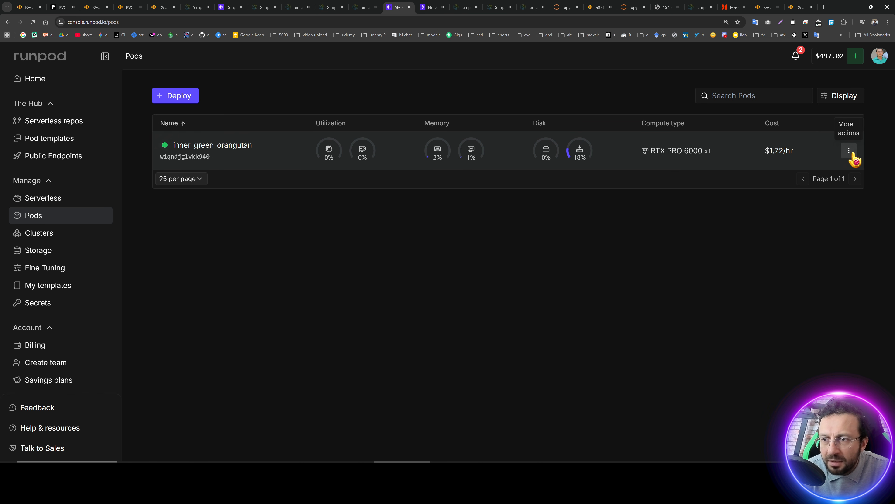
{"action": "left_click", "coordinate": [849, 151]}
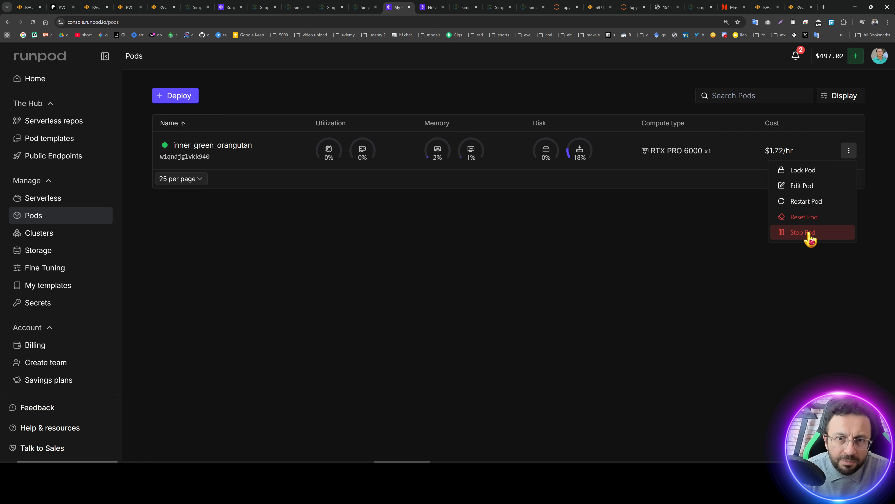
{"action": "left_click", "coordinate": [618, 283]}
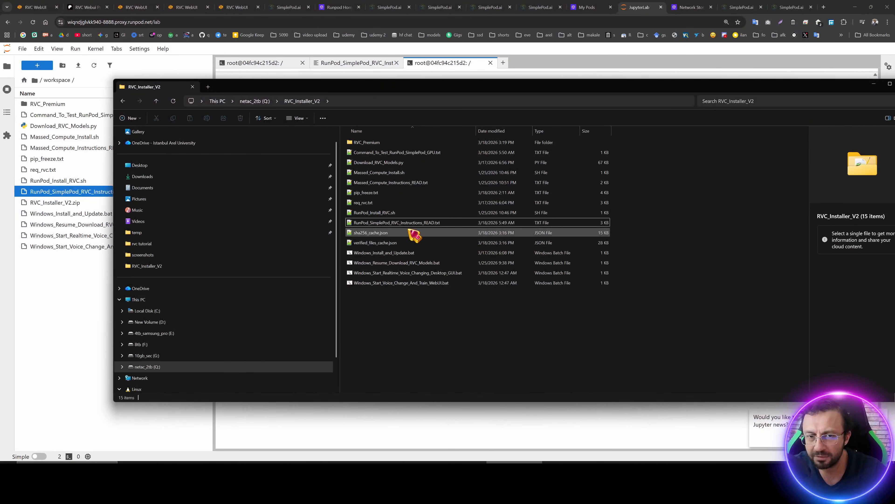
Open RunPod_SimplePod_RVC_Instructions_READ.txt and follow its SimplePod template link.
{"action": "left_click", "coordinate": [397, 223]}
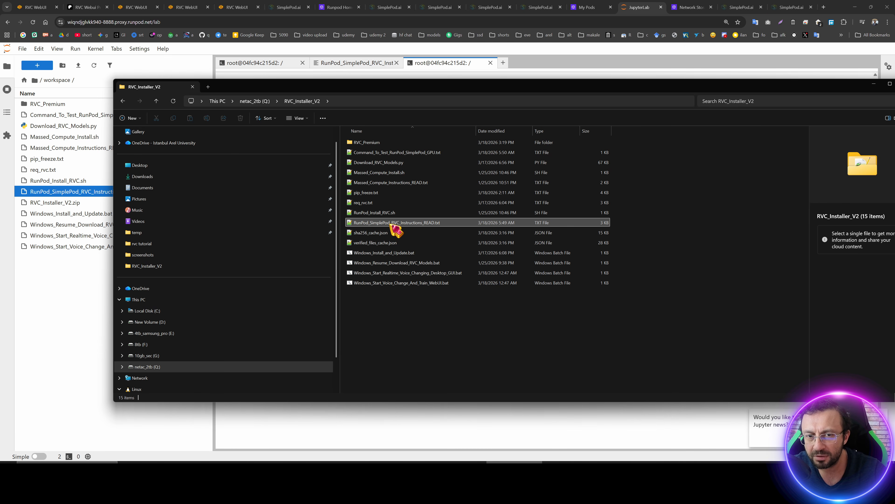
{"action": "double_click", "coordinate": [391, 223]}
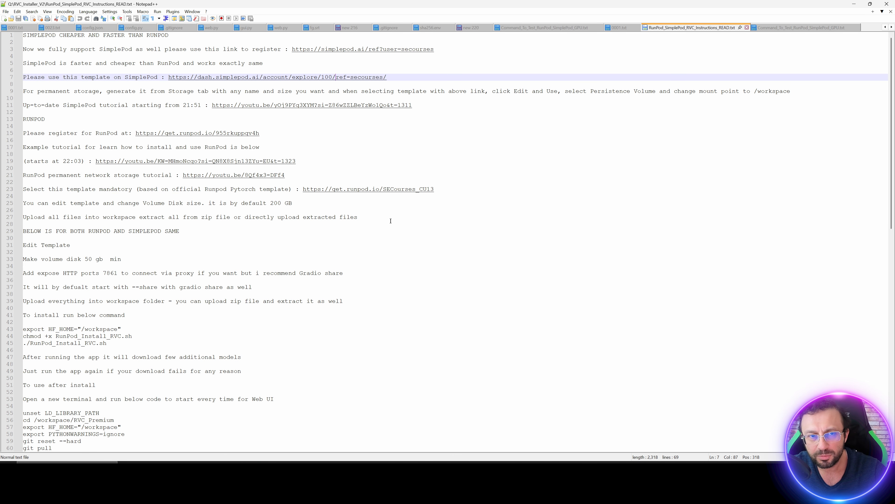
{"action": "double_click", "coordinate": [339, 77]}
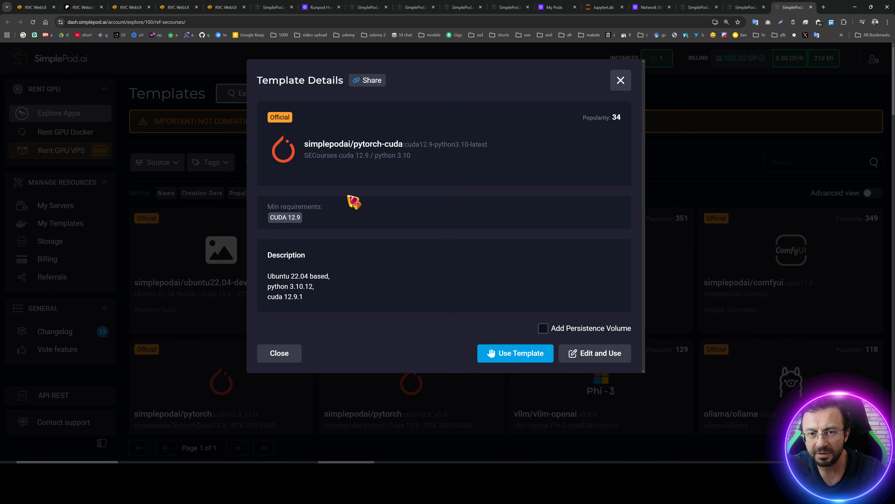
Edit and use the SECourses cuda 12.9 / python 3.10 template with persistence volume none, cloning it.
{"action": "left_click", "coordinate": [581, 357]}
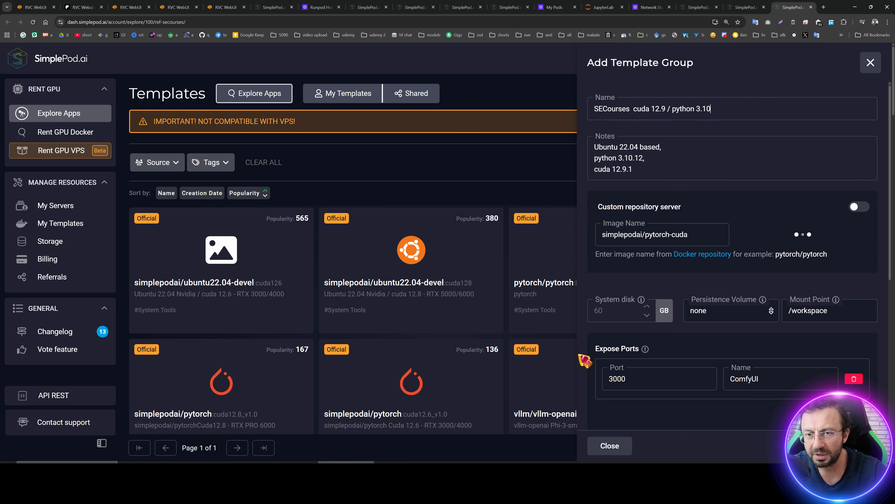
{"action": "left_click", "coordinate": [726, 320]}
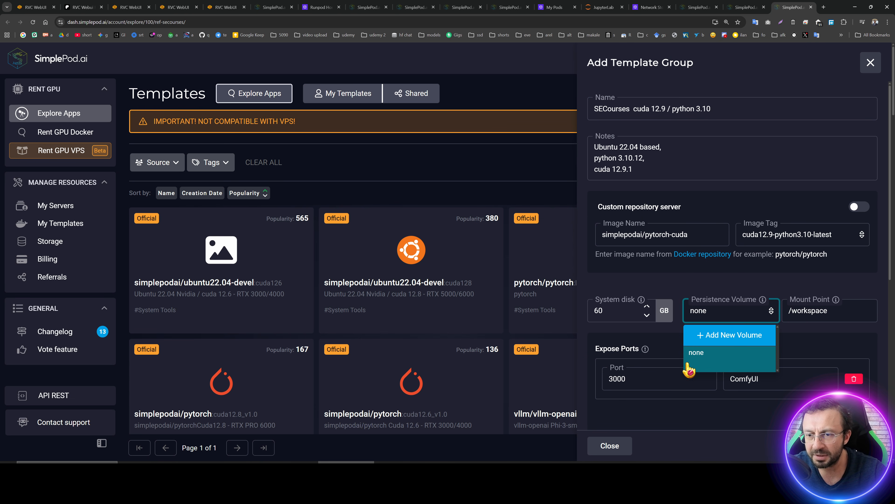
{"action": "left_click", "coordinate": [691, 425]}
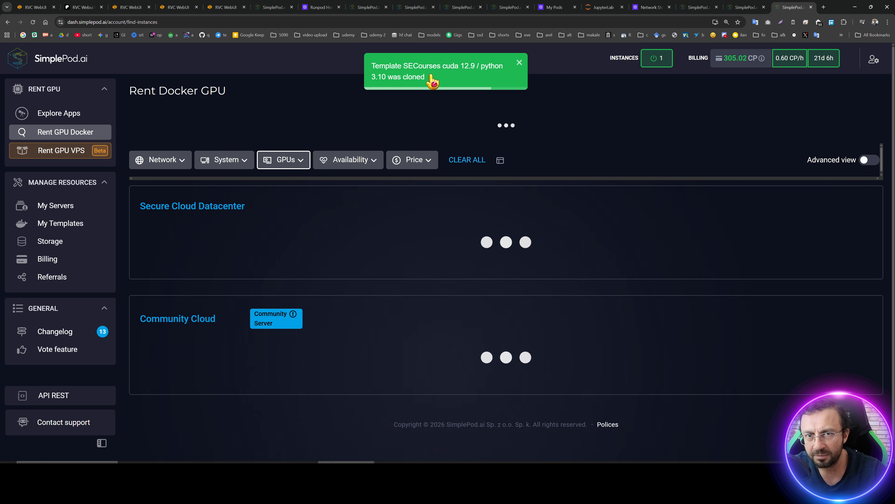
Rent a single RTX 5090 instance in the Secure Cloud Datacenter with the cloned template.
{"action": "left_click", "coordinate": [532, 265]}
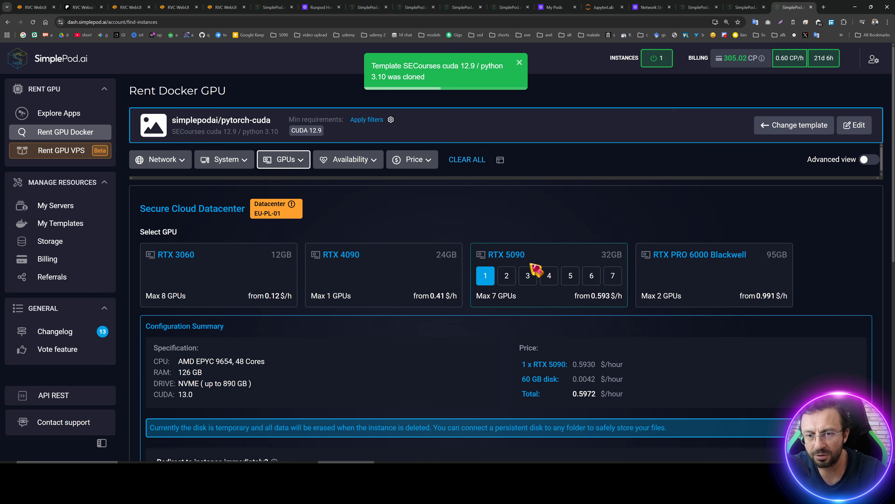
{"action": "scroll", "coordinate": [494, 283], "scroll_direction": "down", "scroll_amount": 4}
{"action": "left_click", "coordinate": [845, 356]}
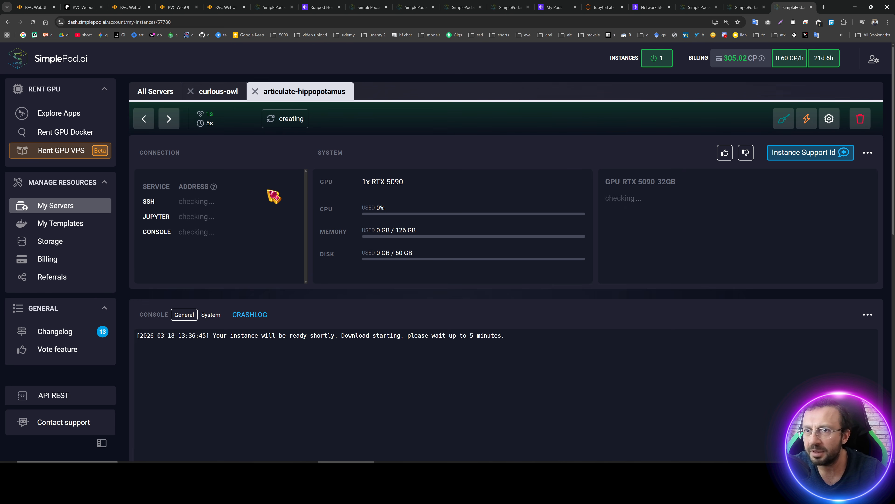
Check the status and connection services of the curious-owl and articulate-hippopotamus instances.
{"action": "left_click", "coordinate": [207, 92]}
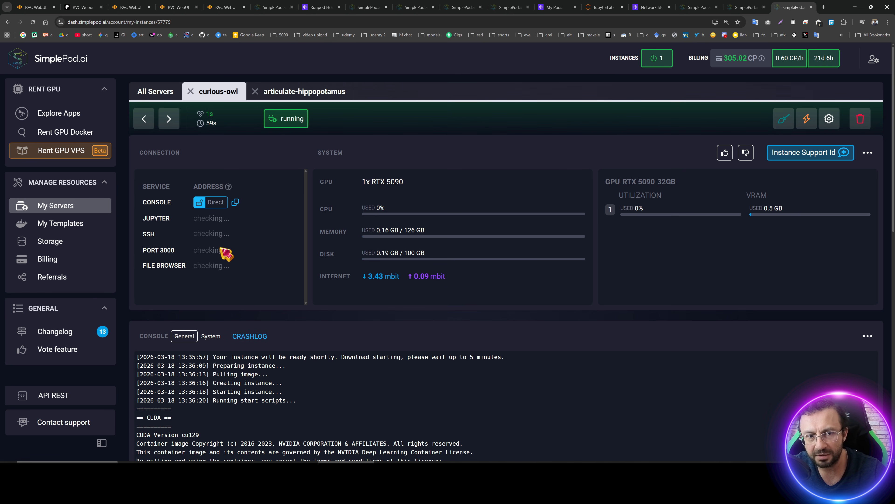
{"action": "left_click", "coordinate": [238, 95]}
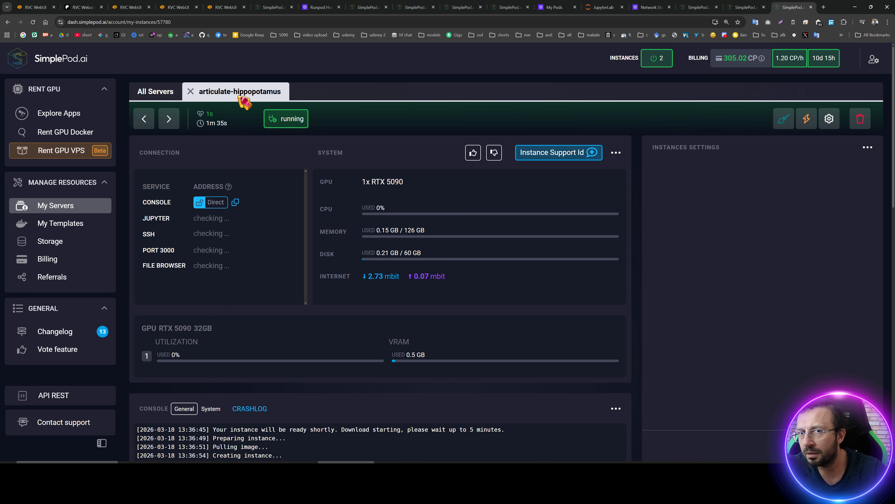
{"action": "left_click", "coordinate": [190, 92]}
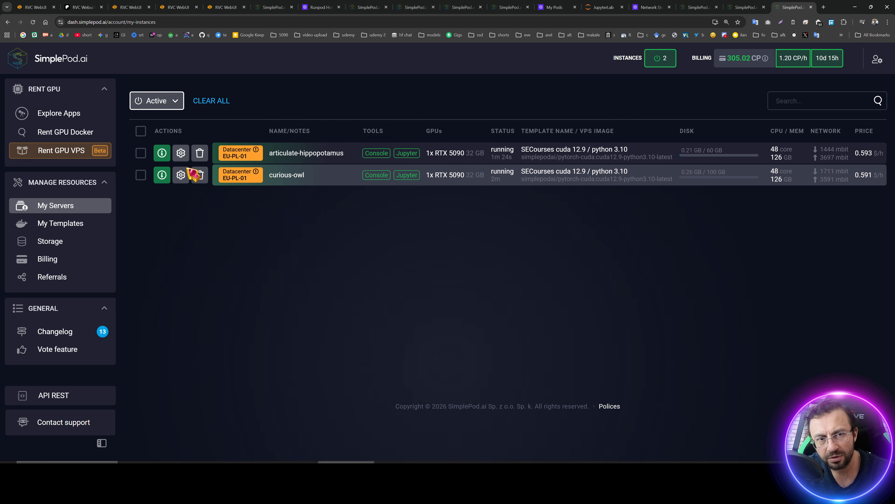
{"action": "left_click", "coordinate": [404, 157]}
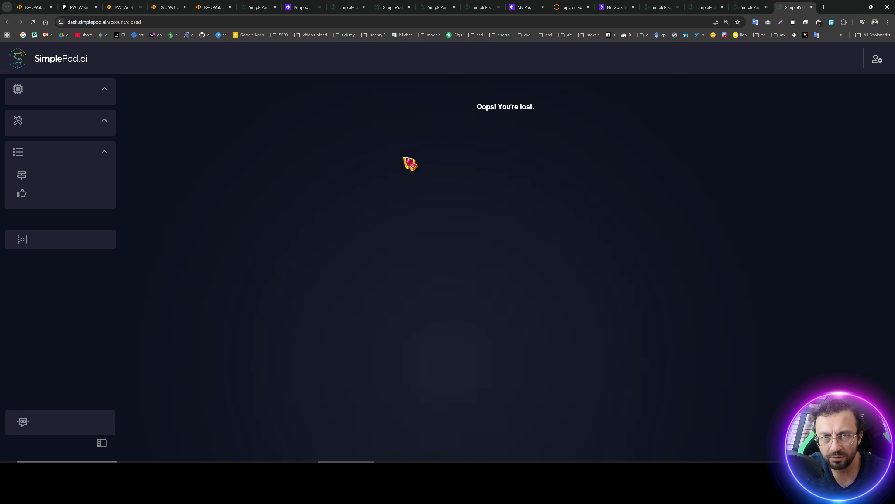
{"action": "left_click", "coordinate": [754, 7]}
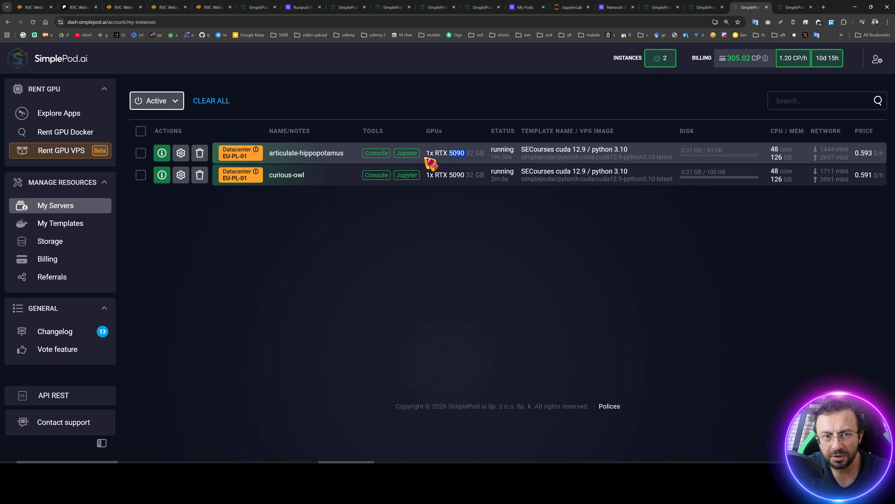
{"action": "left_click", "coordinate": [292, 148]}
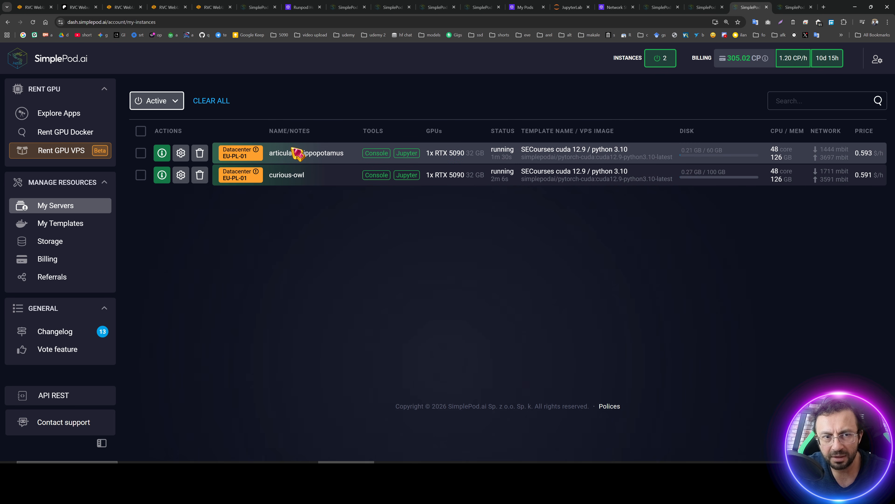
{"action": "left_click", "coordinate": [162, 152]}
{"action": "left_click", "coordinate": [154, 94]}
{"action": "left_click", "coordinate": [162, 194]}
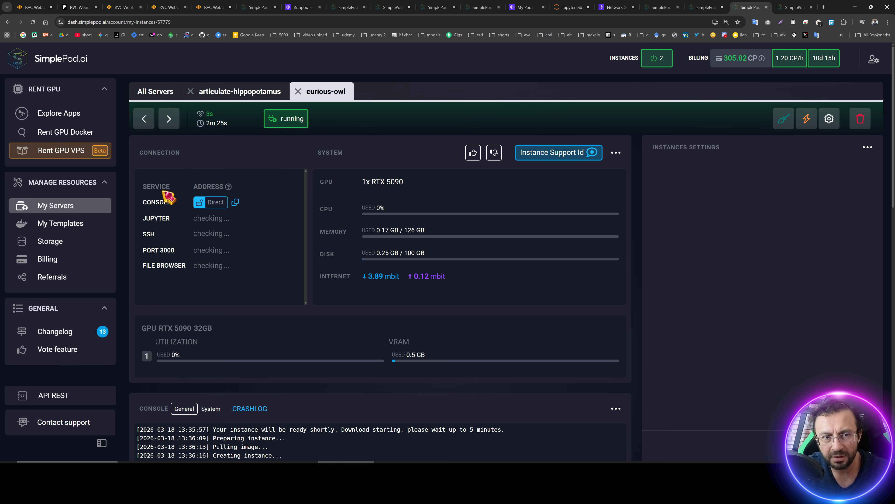
{"action": "left_click", "coordinate": [235, 92]}
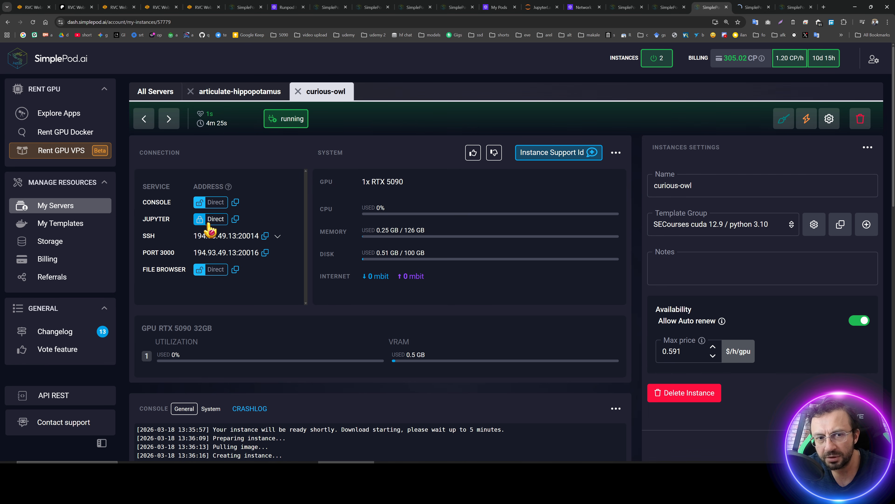
Open JupyterLab on the curious-owl instance.
{"action": "left_click", "coordinate": [215, 220]}
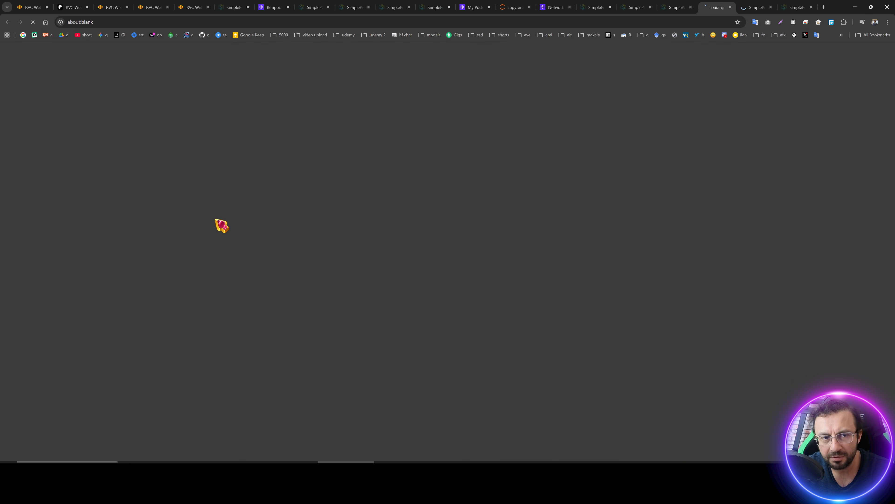
{"action": "left_click", "coordinate": [776, 426]}
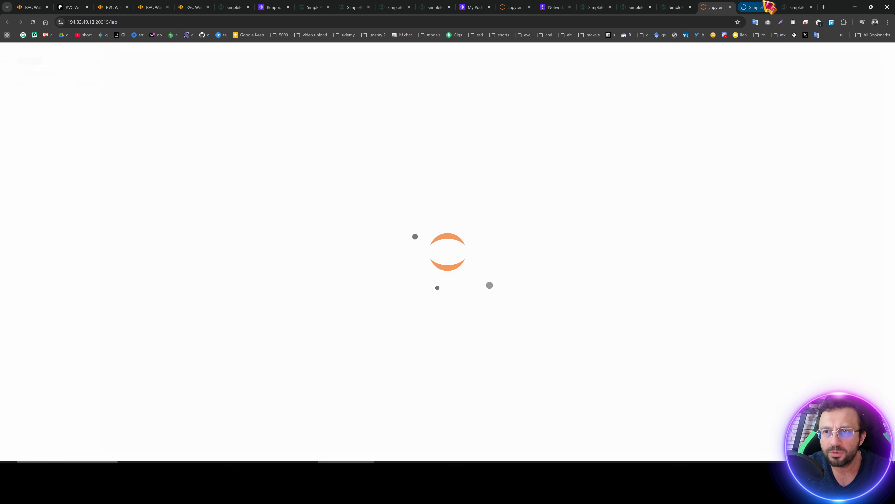
{"action": "left_click", "coordinate": [762, 7]}
{"action": "left_click", "coordinate": [721, 7]}
{"action": "left_click", "coordinate": [510, 467]}
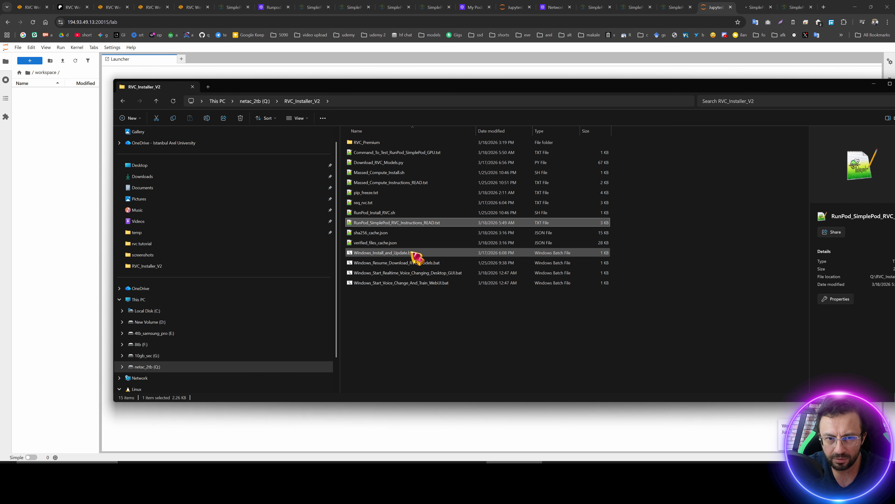
Upload RVC_Installer_V2.zip into the workspace folder and extract the archive there.
{"action": "left_click", "coordinate": [254, 101]}
{"action": "left_click_drag", "start_coordinate": [370, 143], "coordinate": [124, 145]}
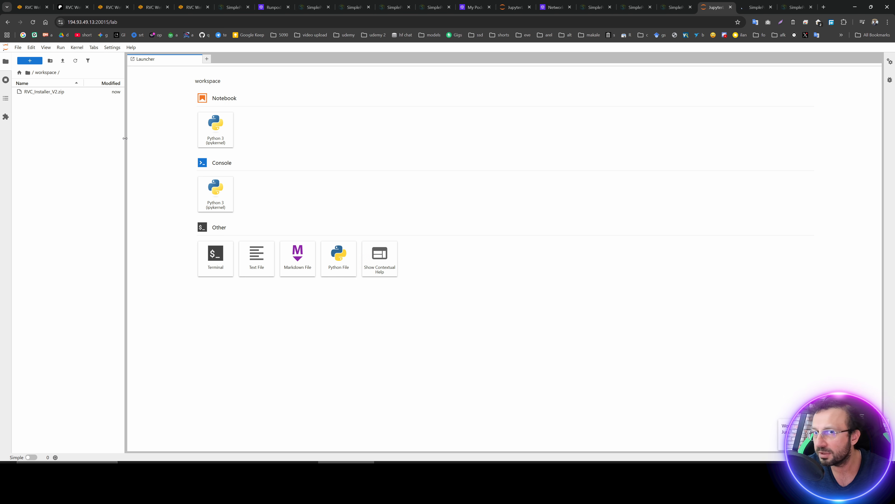
{"action": "right_click", "coordinate": [36, 90]}
{"action": "left_click", "coordinate": [76, 77]}
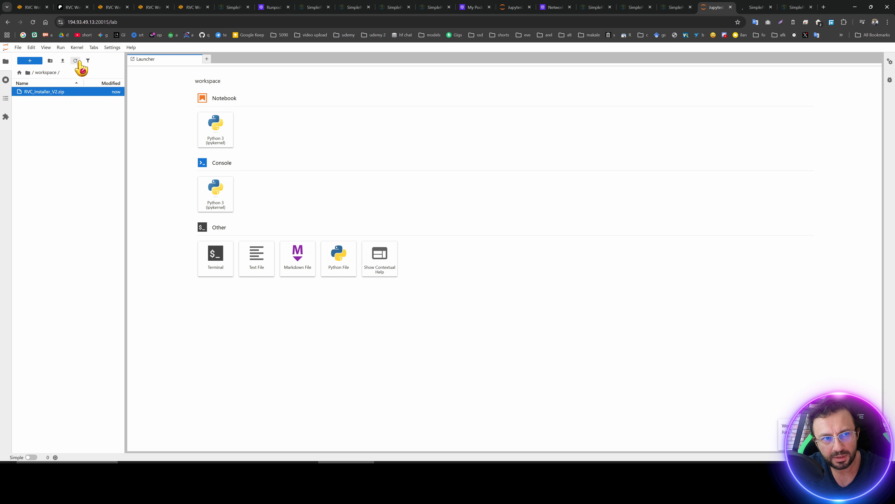
{"action": "left_click_drag", "start_coordinate": [125, 169], "coordinate": [187, 160]}
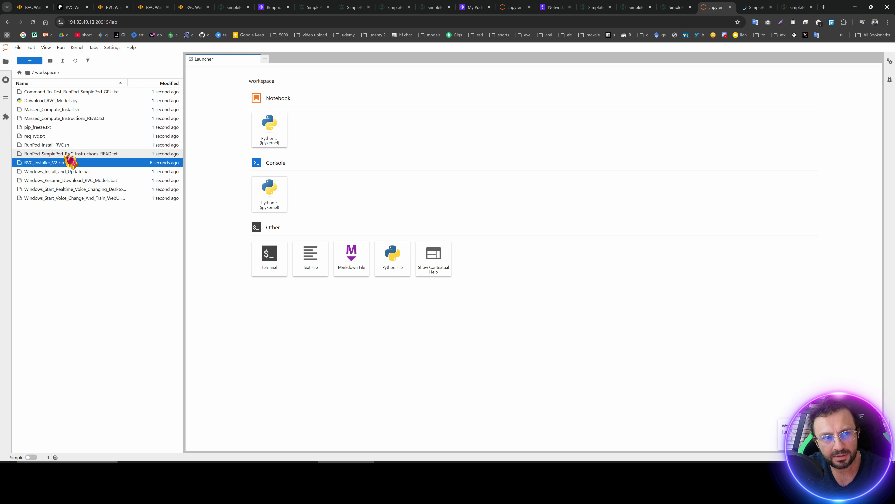
Copy the install commands from the instructions file and paste them into a new terminal.
{"action": "double_click", "coordinate": [65, 154]}
{"action": "scroll", "coordinate": [269, 288], "scroll_direction": "down", "scroll_amount": 1}
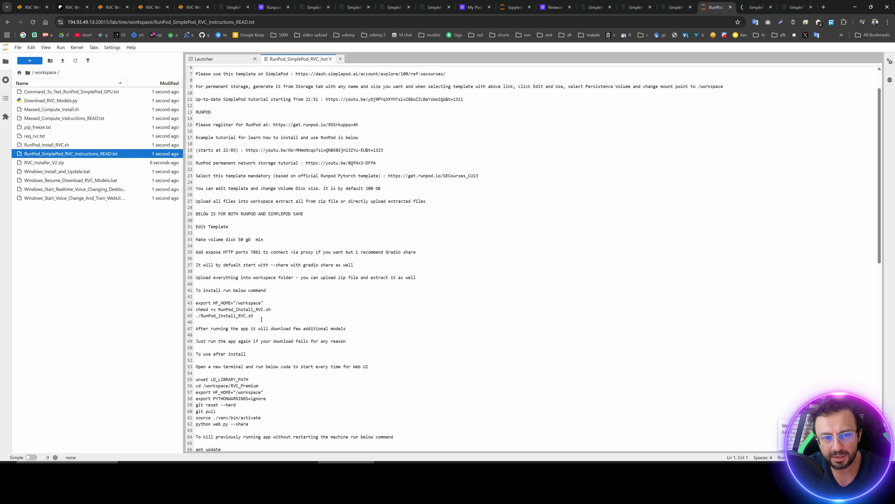
{"action": "left_click_drag", "start_coordinate": [261, 319], "coordinate": [198, 303]}
{"action": "left_click", "coordinate": [303, 235]}
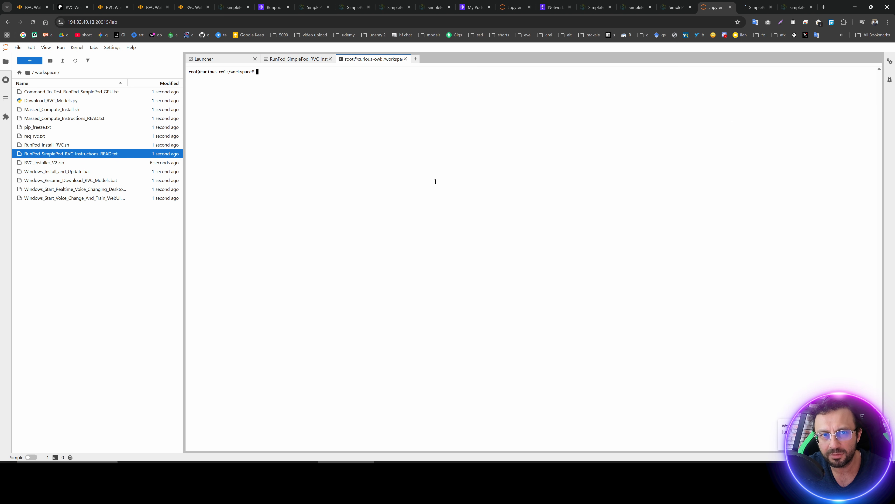
{"action": "type", "text": "export HF_HOME=\"/workspace\" chmod +x RunPod_Install_RVC.sh ./RunPod_Install_RVC.sh"}
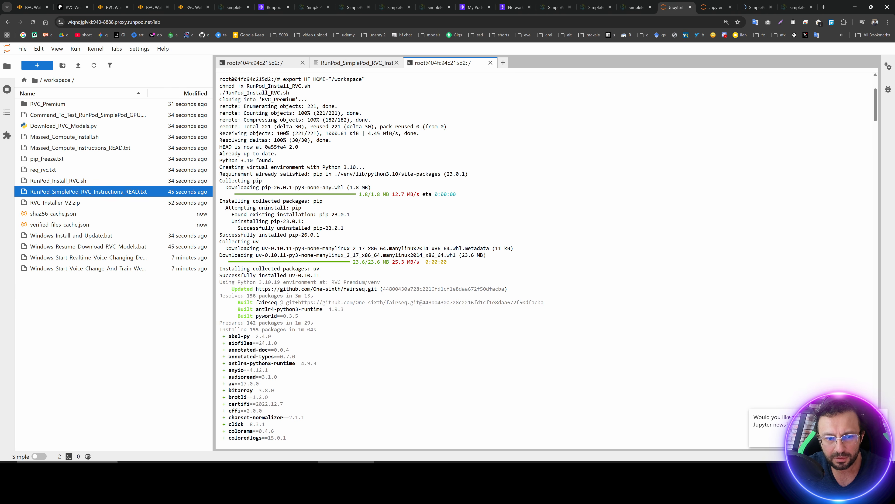